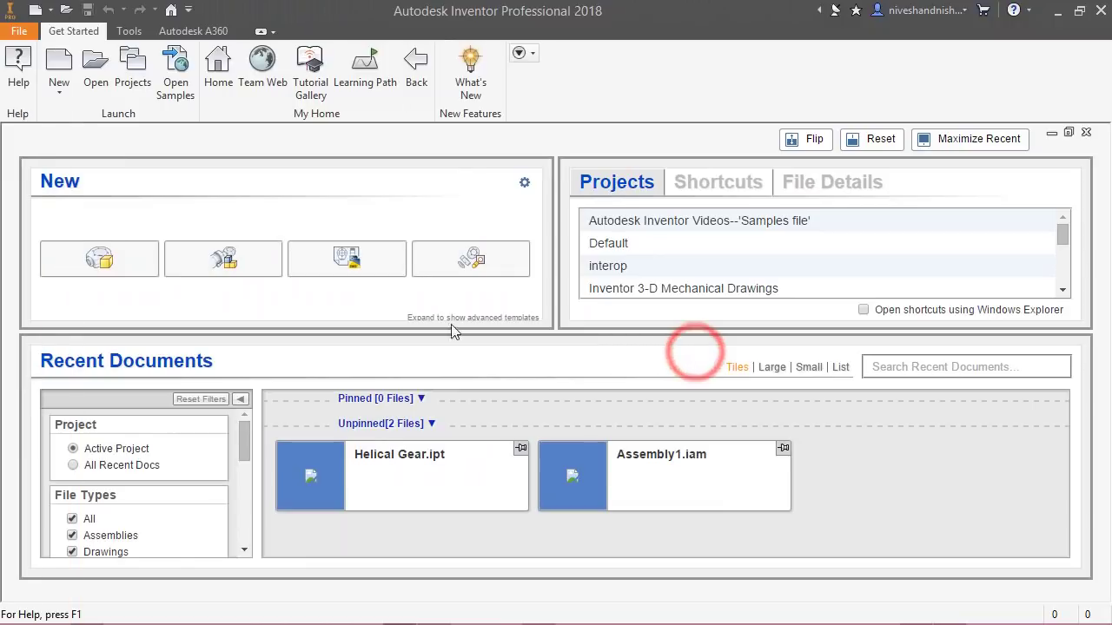
# Create a new part from the English Standard (in).ipt template
pyautogui.click(58, 70)
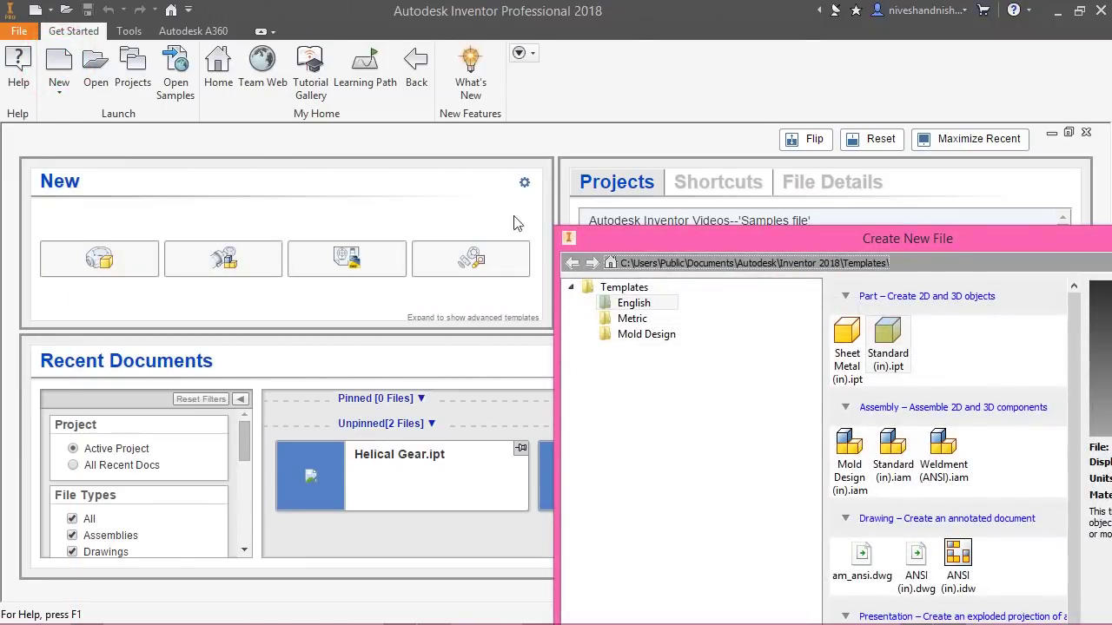
pyautogui.moveTo(892, 240); pyautogui.dragTo(594, 56)
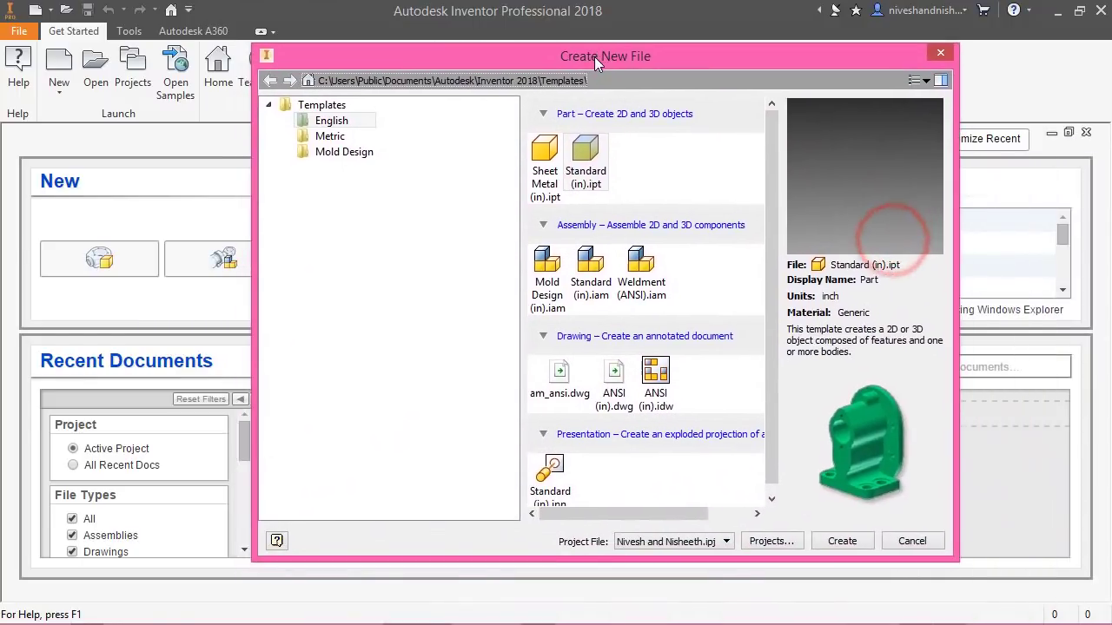
pyautogui.click(335, 120)
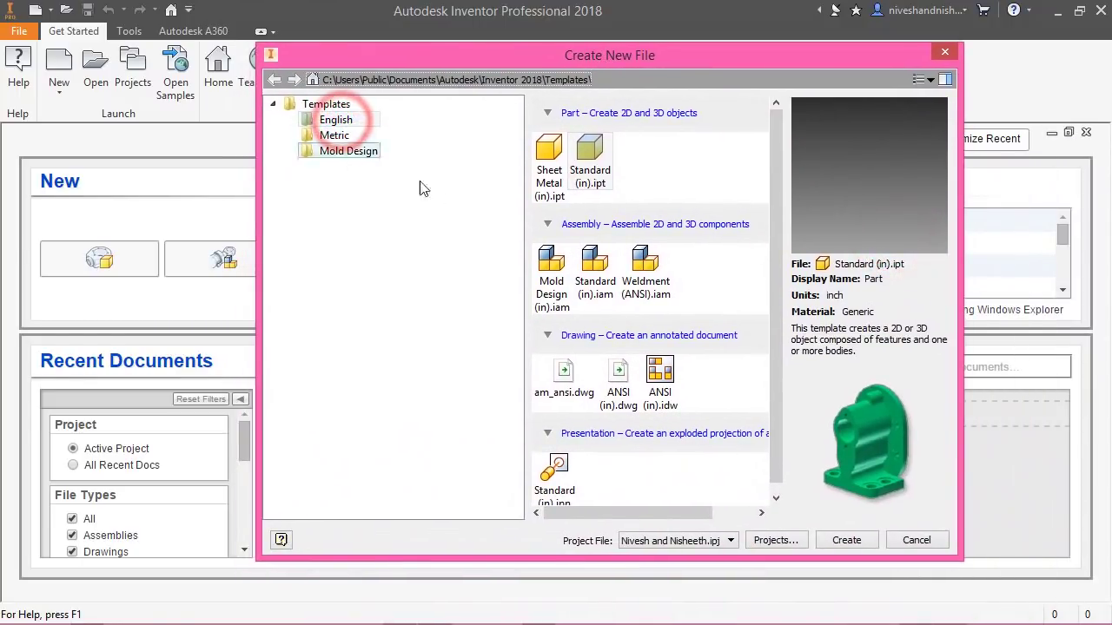
pyautogui.click(588, 150)
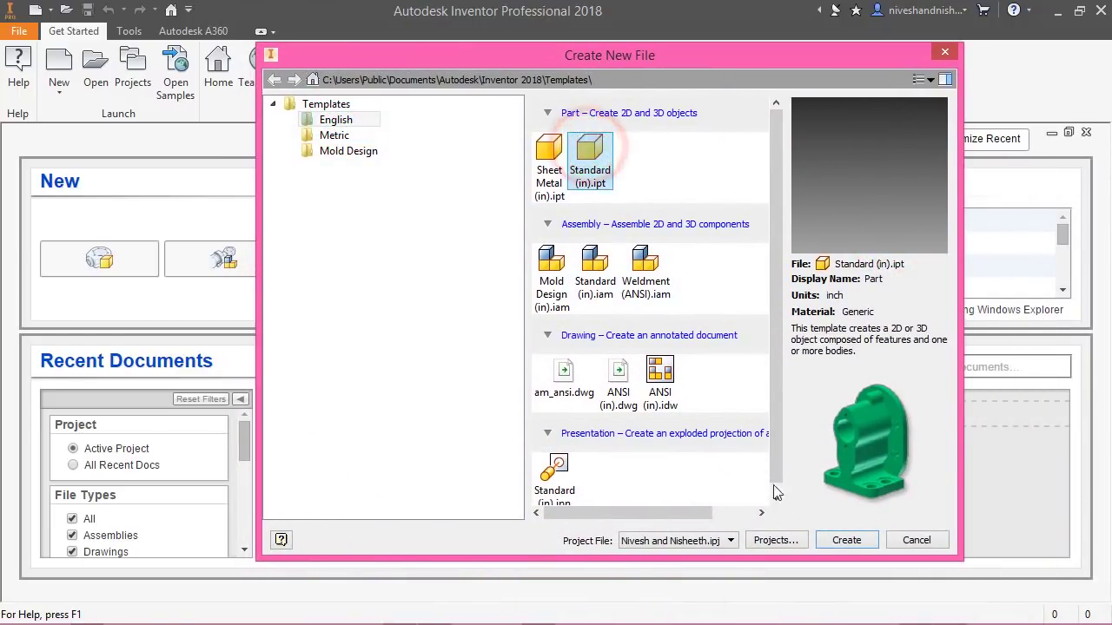
pyautogui.click(832, 540)
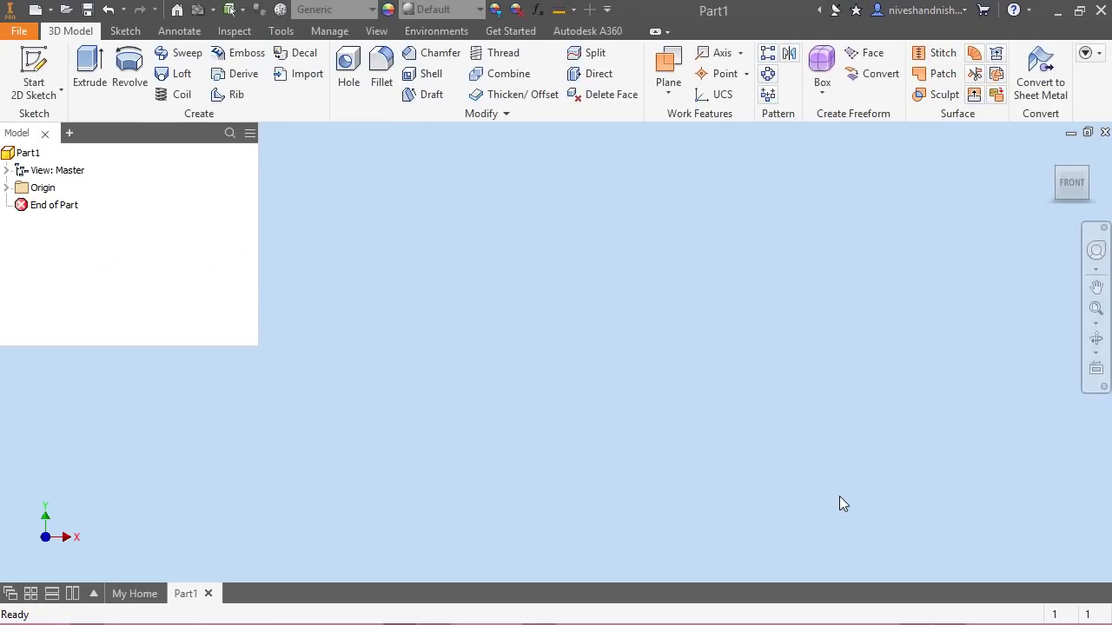
pyautogui.click(839, 498)
# Set the document's linear and angular dimension display precision to five decimal places
pyautogui.click(280, 31)
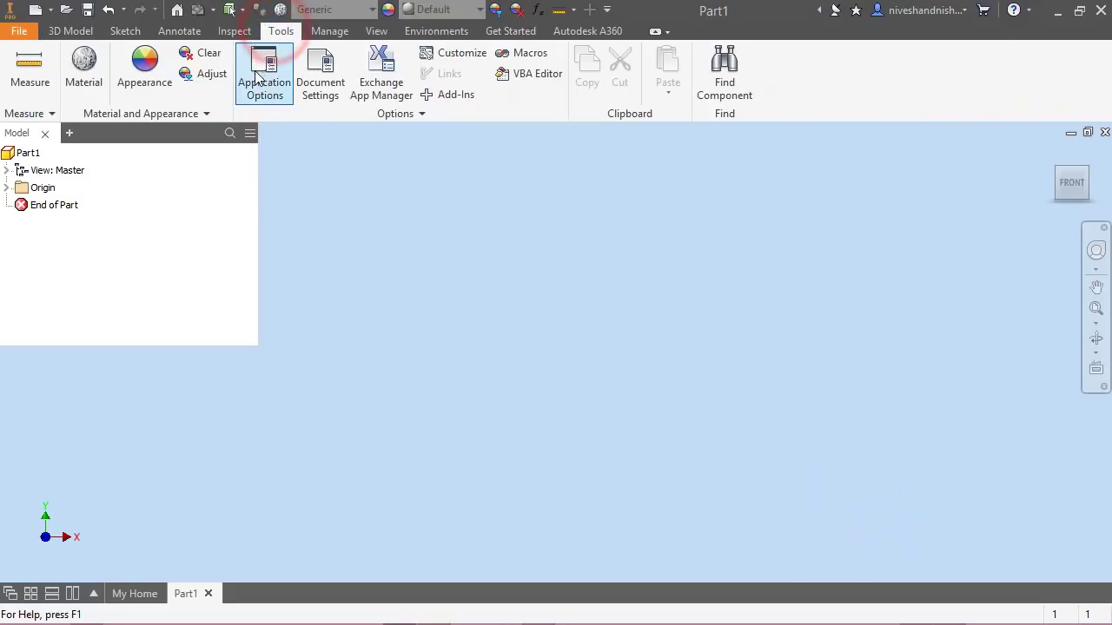
pyautogui.click(314, 91)
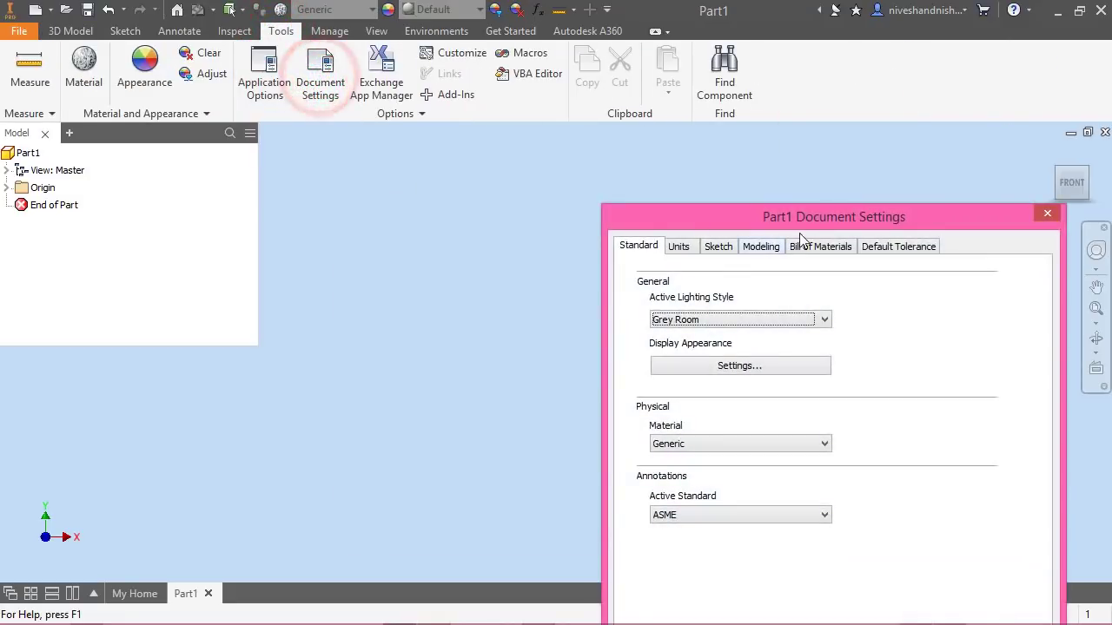
pyautogui.moveTo(804, 221); pyautogui.dragTo(560, 37)
pyautogui.click(440, 82)
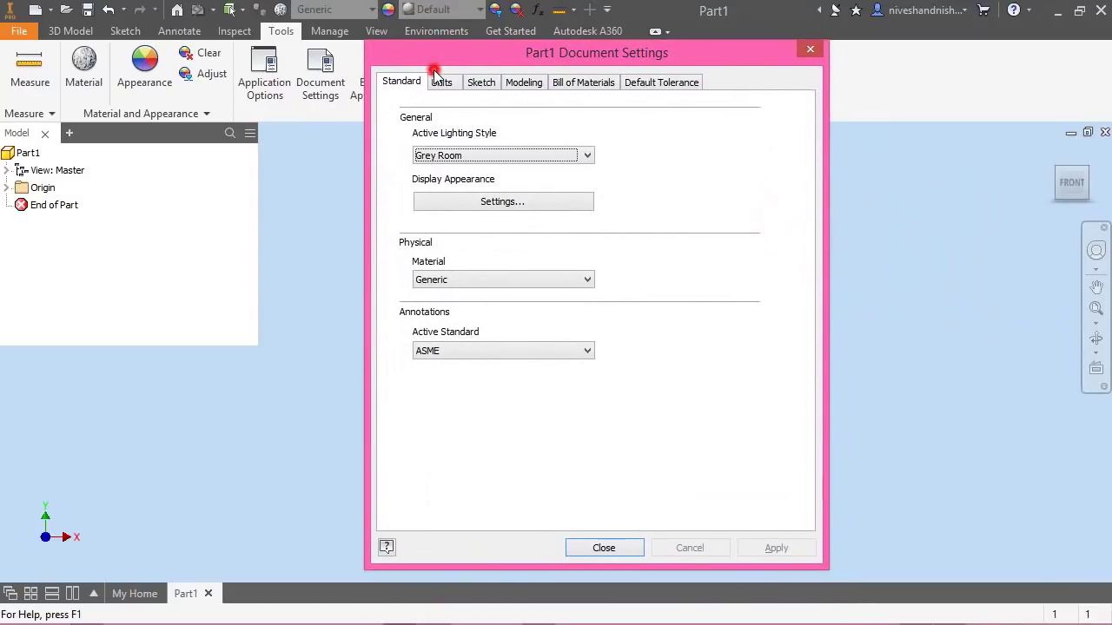
pyautogui.click(467, 261)
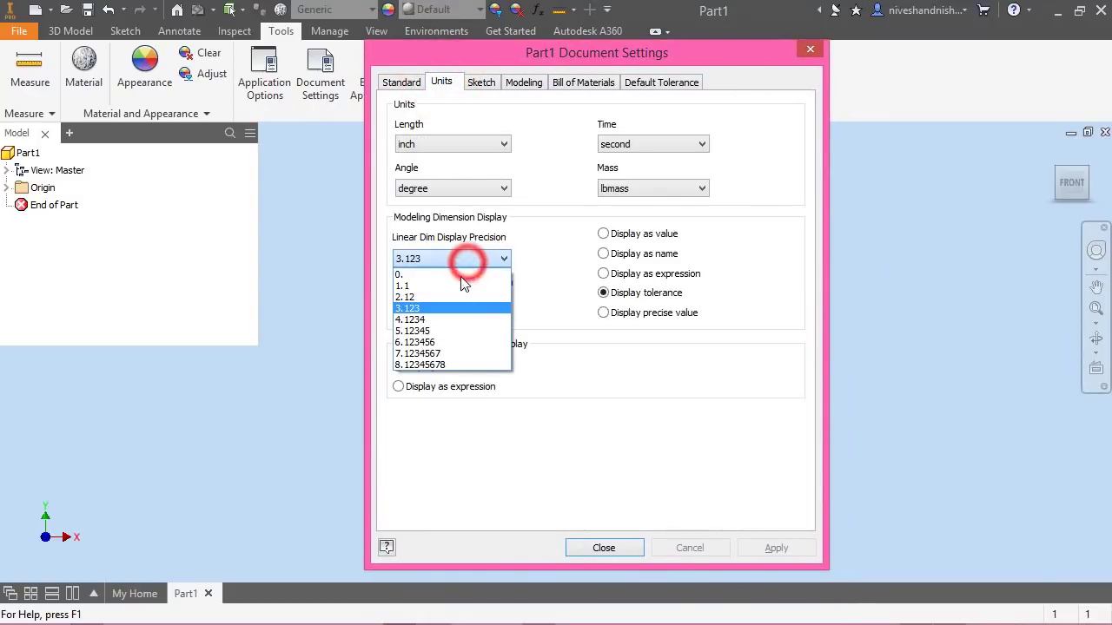
pyautogui.click(443, 335)
pyautogui.click(441, 303)
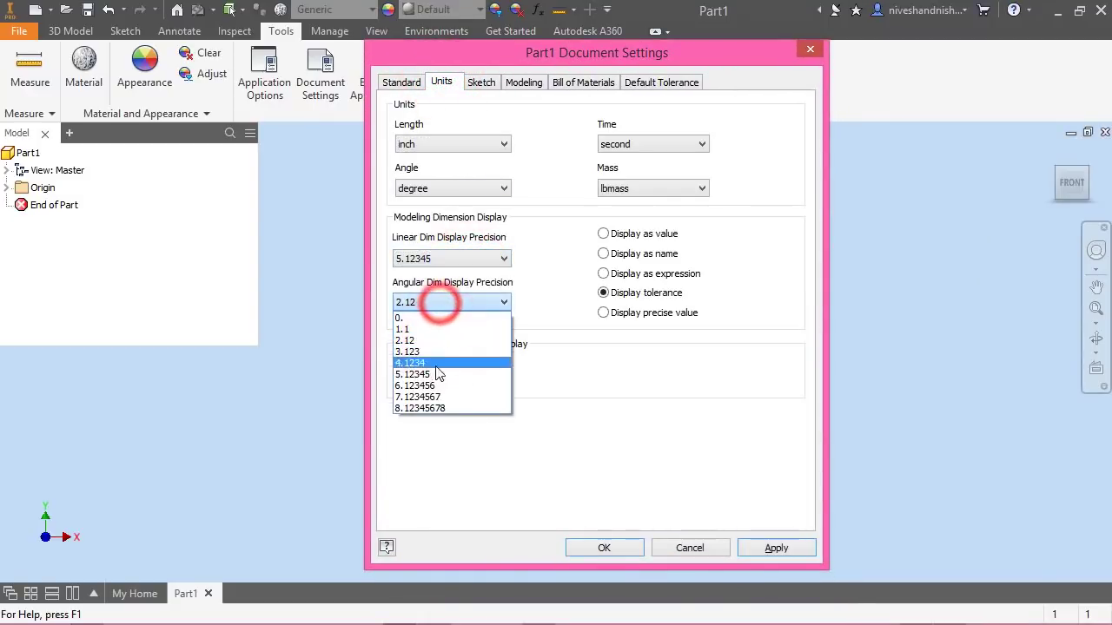
pyautogui.click(439, 375)
pyautogui.click(613, 549)
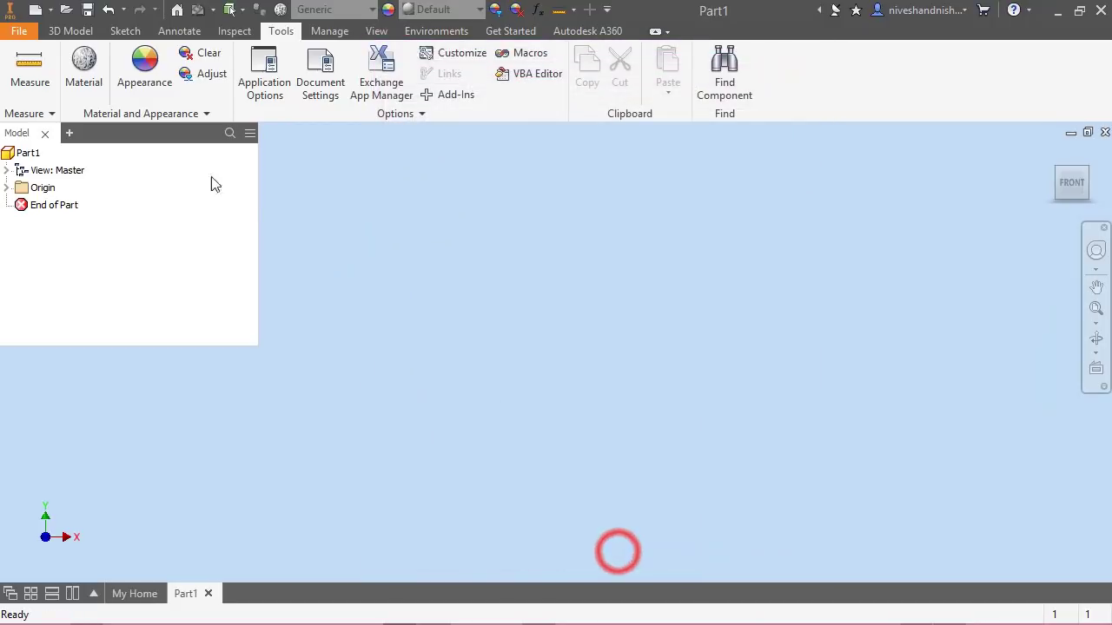
# Start a 2D sketch on the horizontal XZ plane with the X axis pointing right
pyautogui.click(85, 32)
pyautogui.click(689, 469)
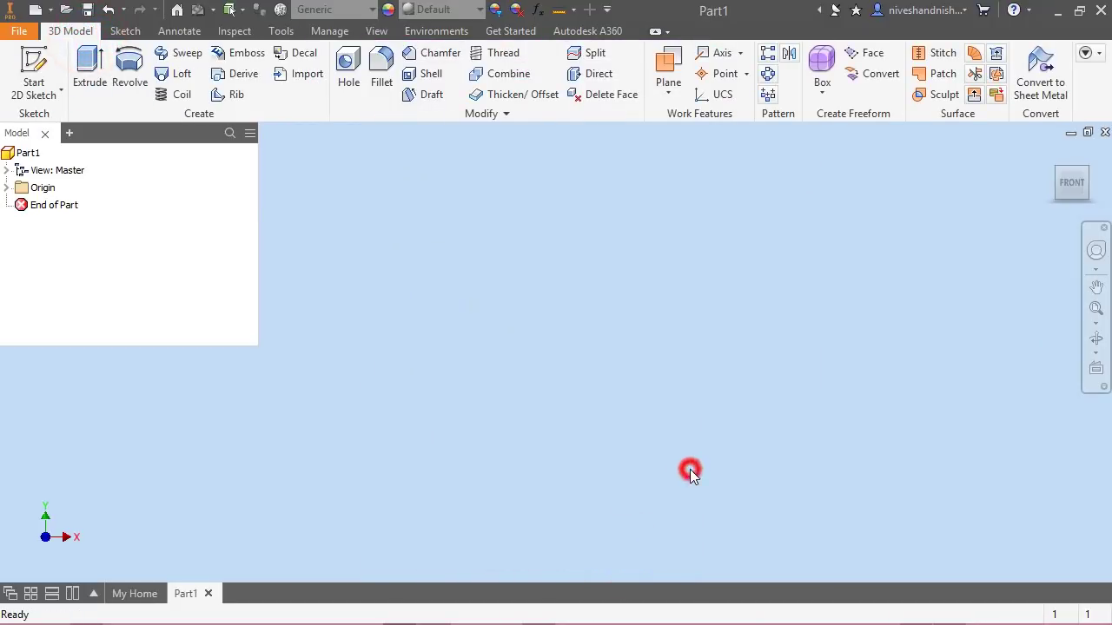
pyautogui.click(915, 554)
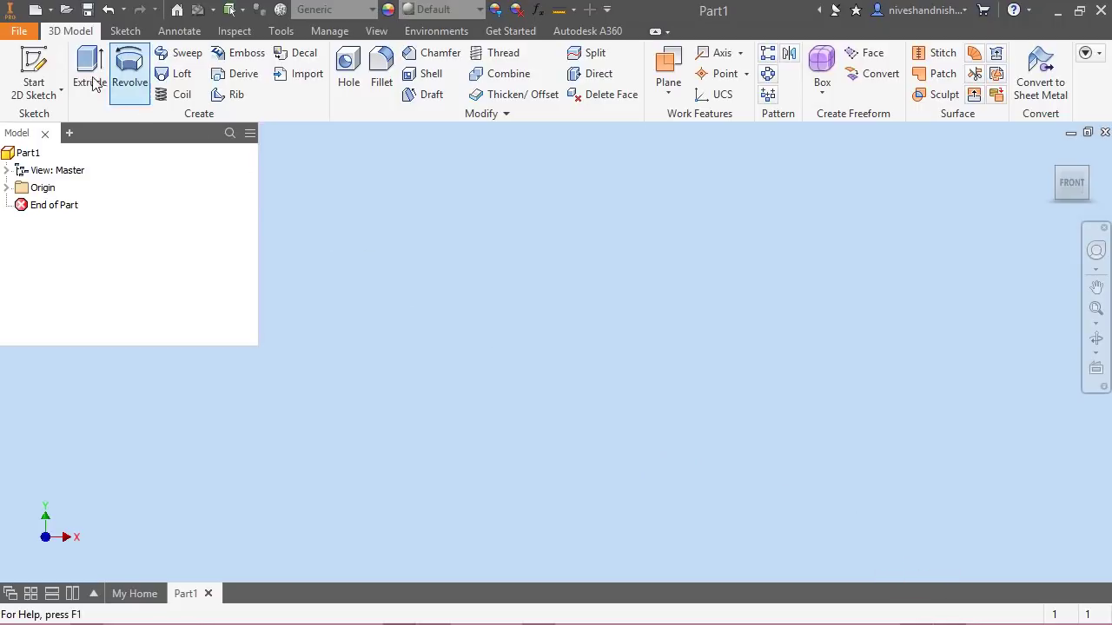
pyautogui.click(34, 63)
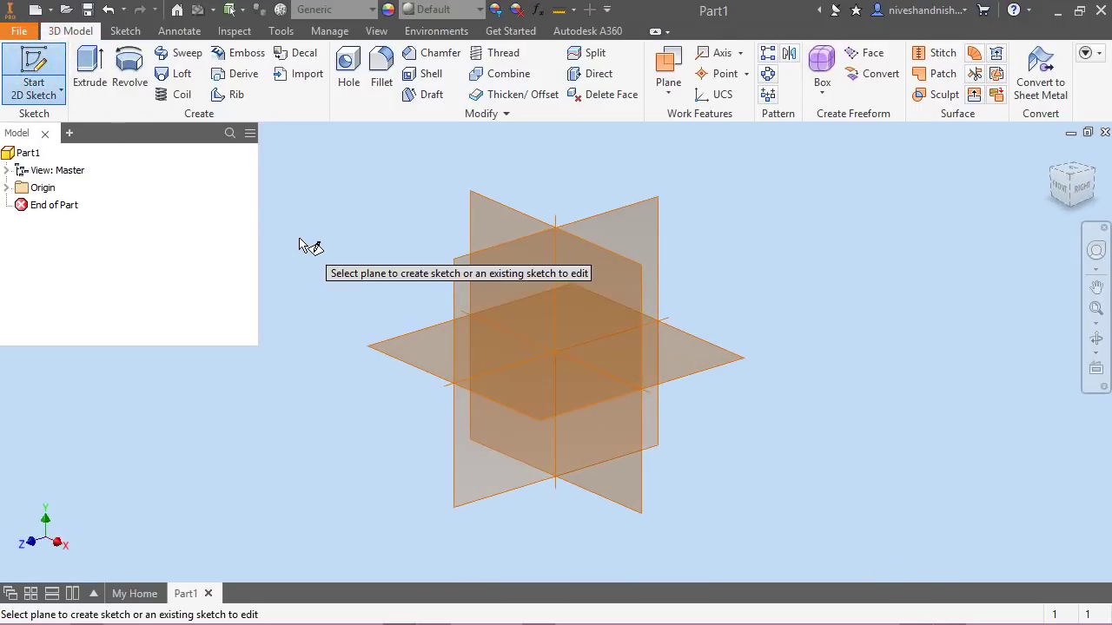
pyautogui.click(739, 183)
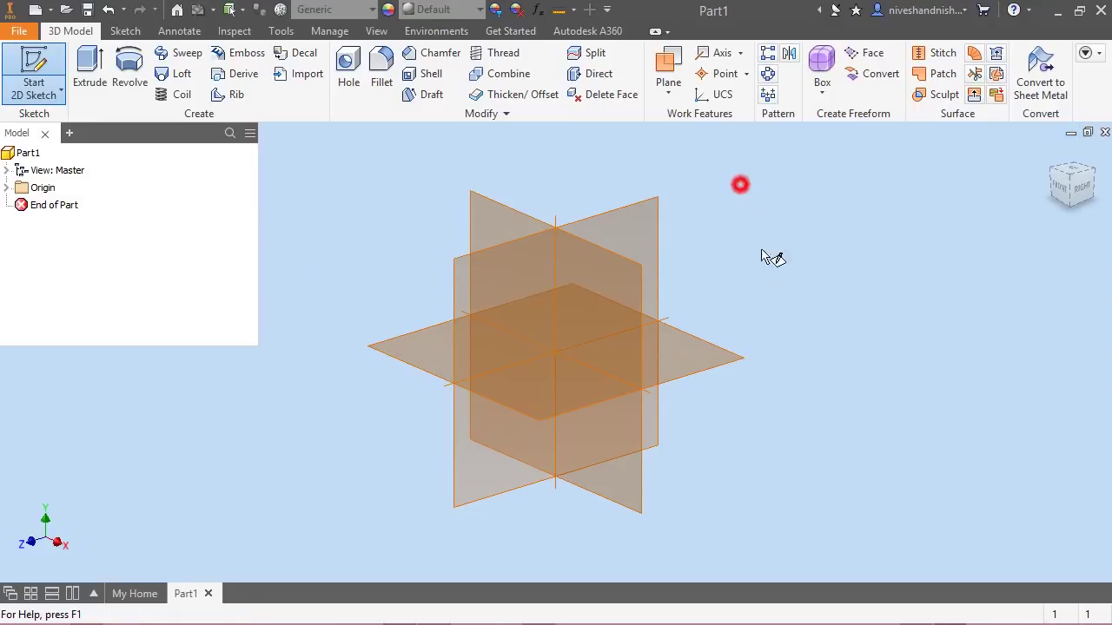
pyautogui.click(734, 358)
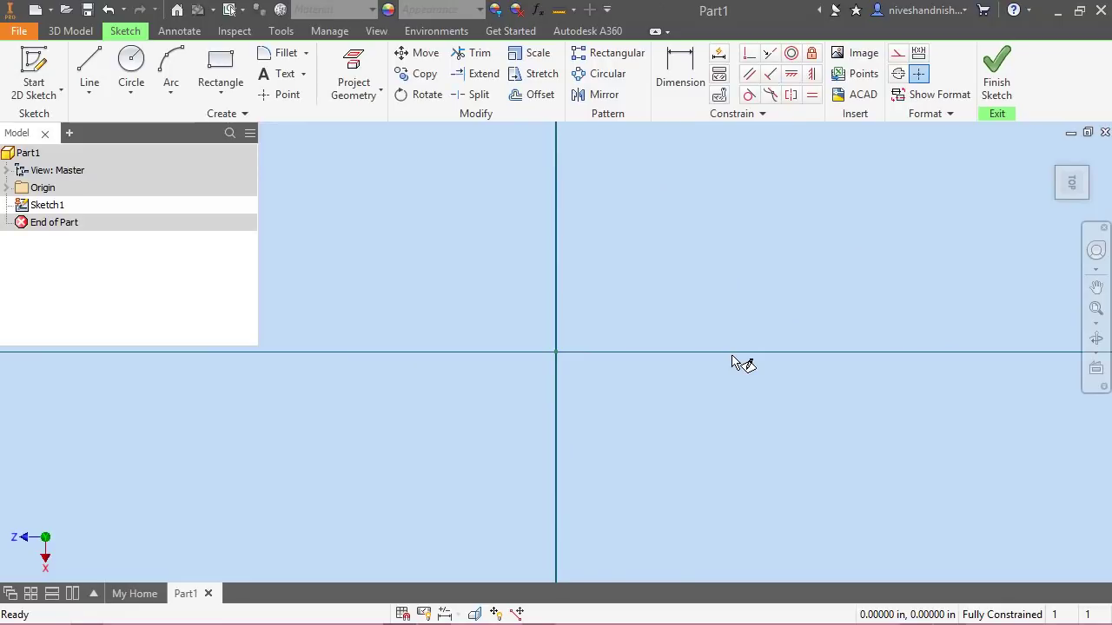
pyautogui.click(1091, 150)
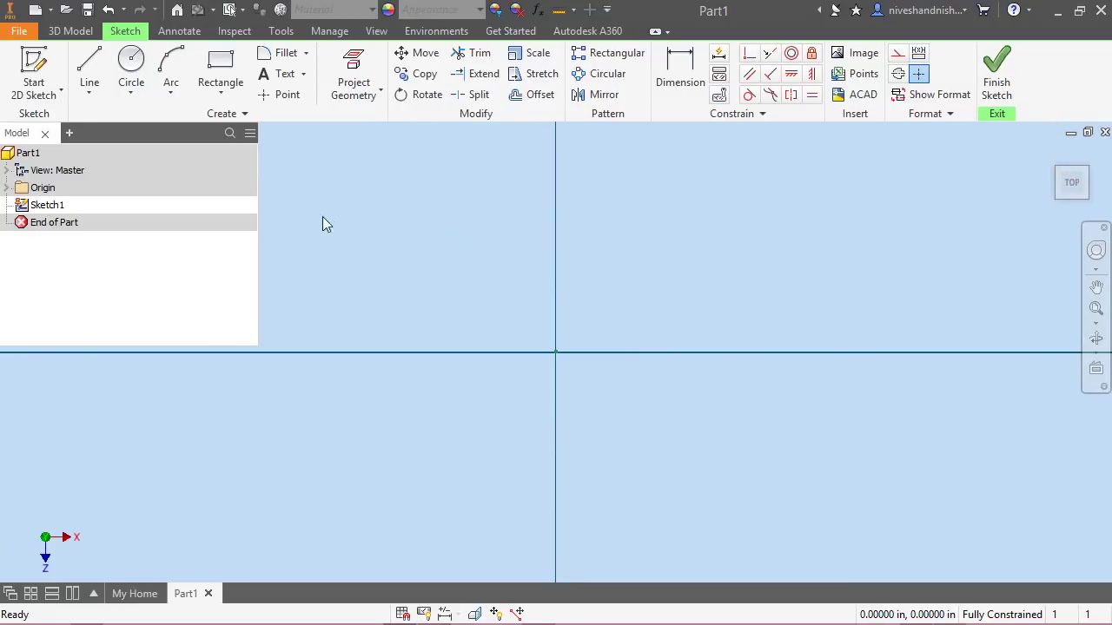
# Draw a rectangle 3.13291 in wide and 1 in high from the origin and finish the sketch
pyautogui.click(218, 64)
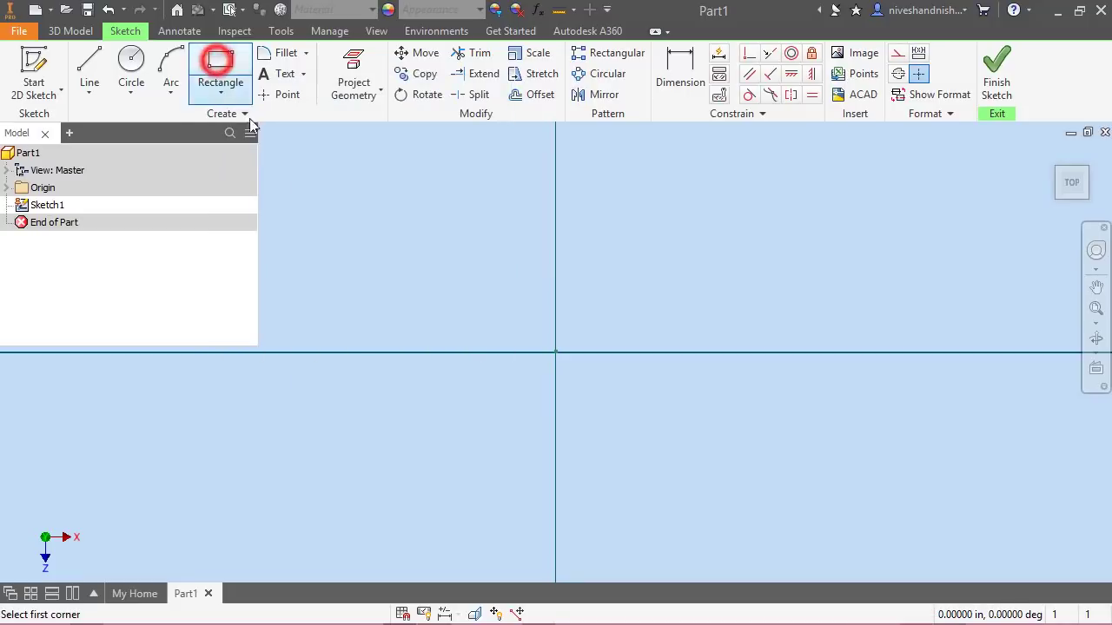
pyautogui.click(557, 351)
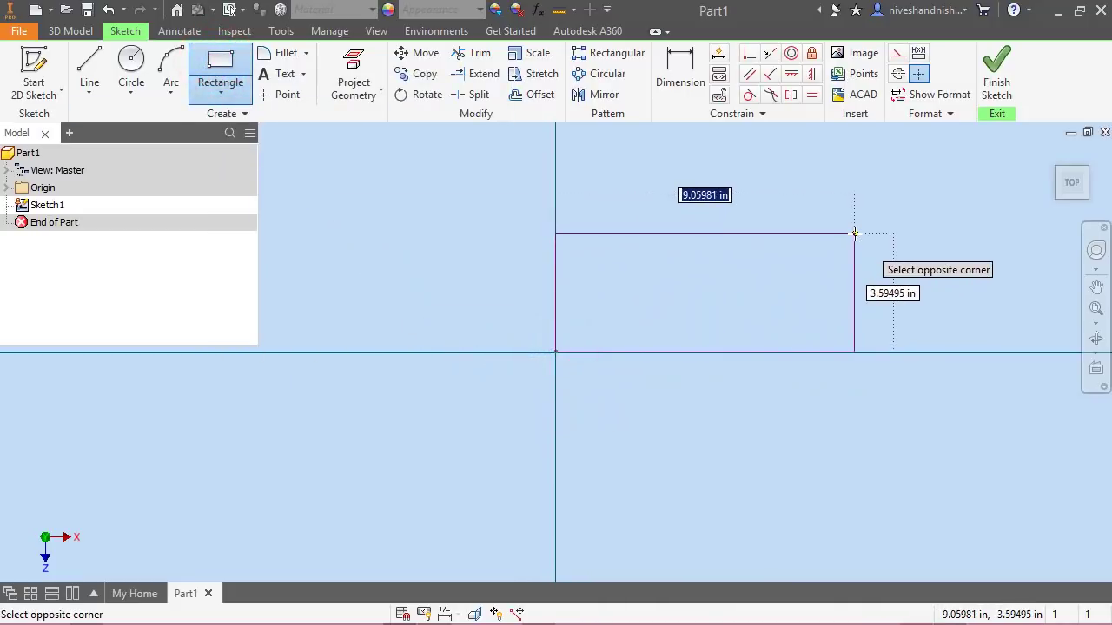
pyautogui.write('3.')
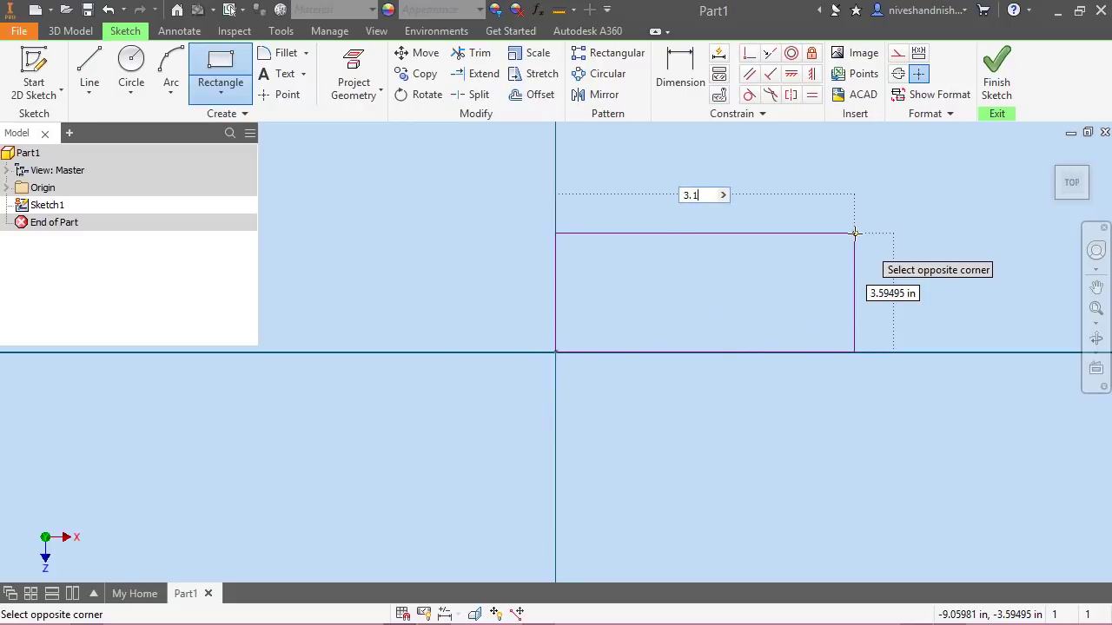
pyautogui.write('13291')
pyautogui.press('Tab')
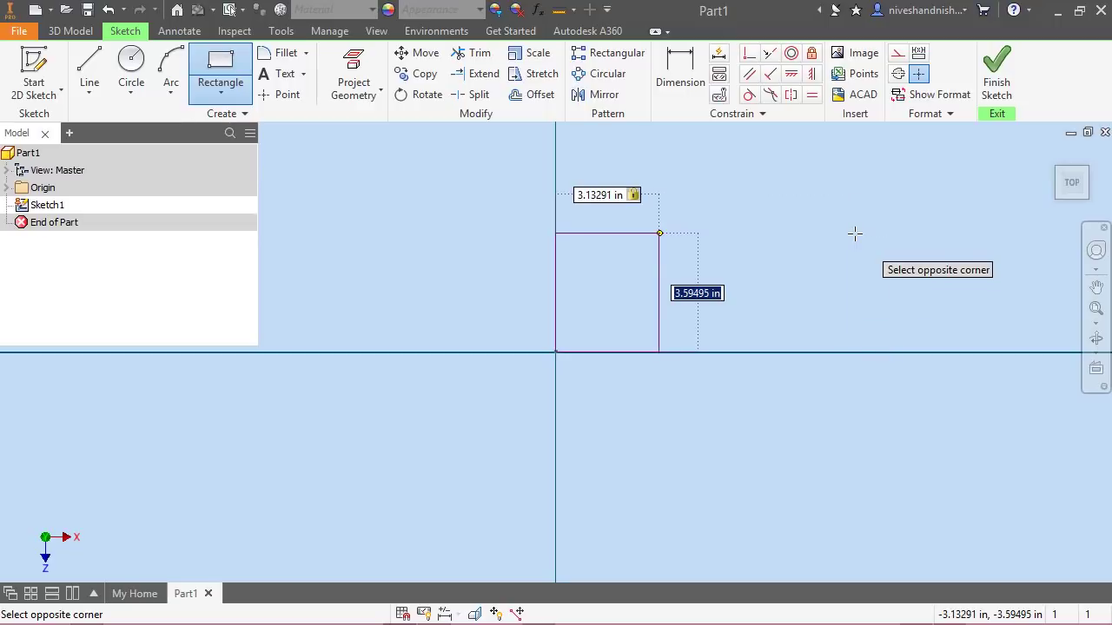
pyautogui.write('1')
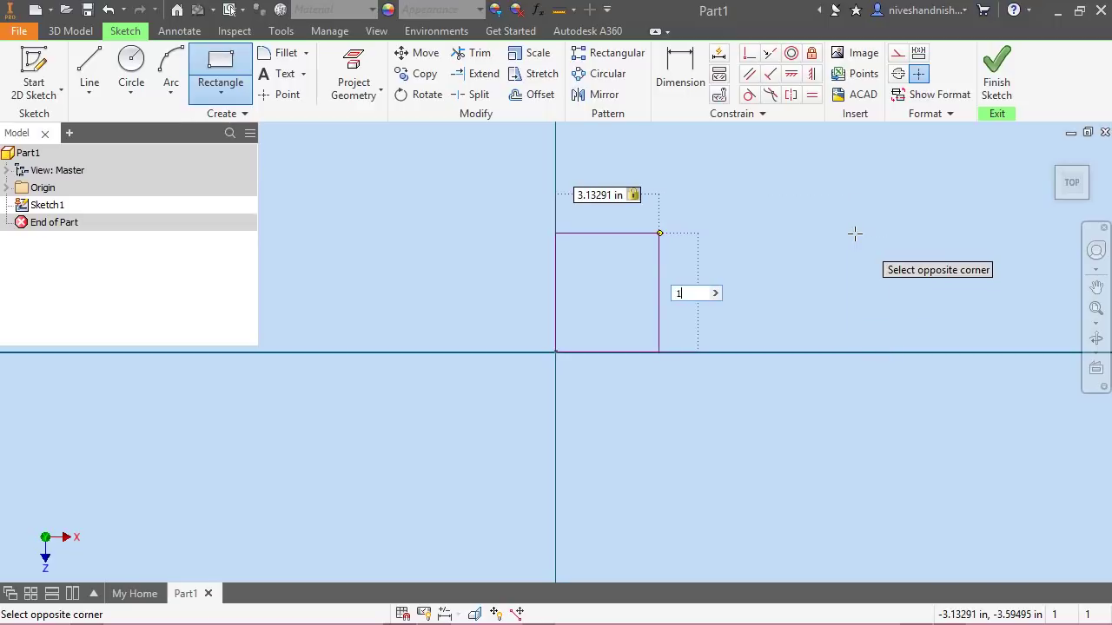
pyautogui.press('Tab')
pyautogui.press('Return')
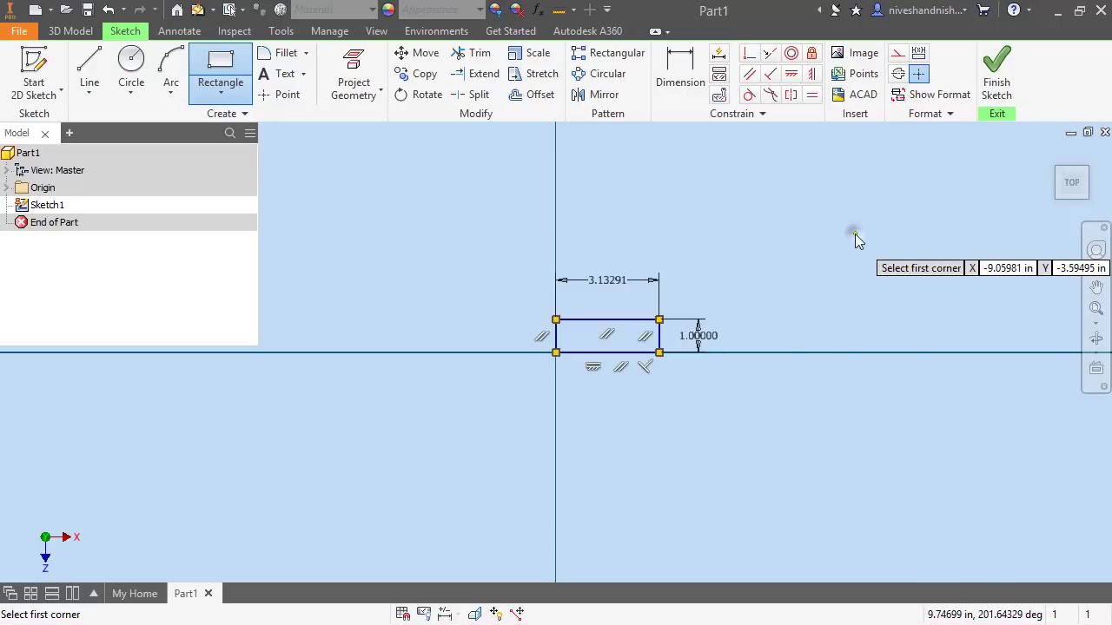
pyautogui.rightClick(855, 233)
pyautogui.click(908, 229)
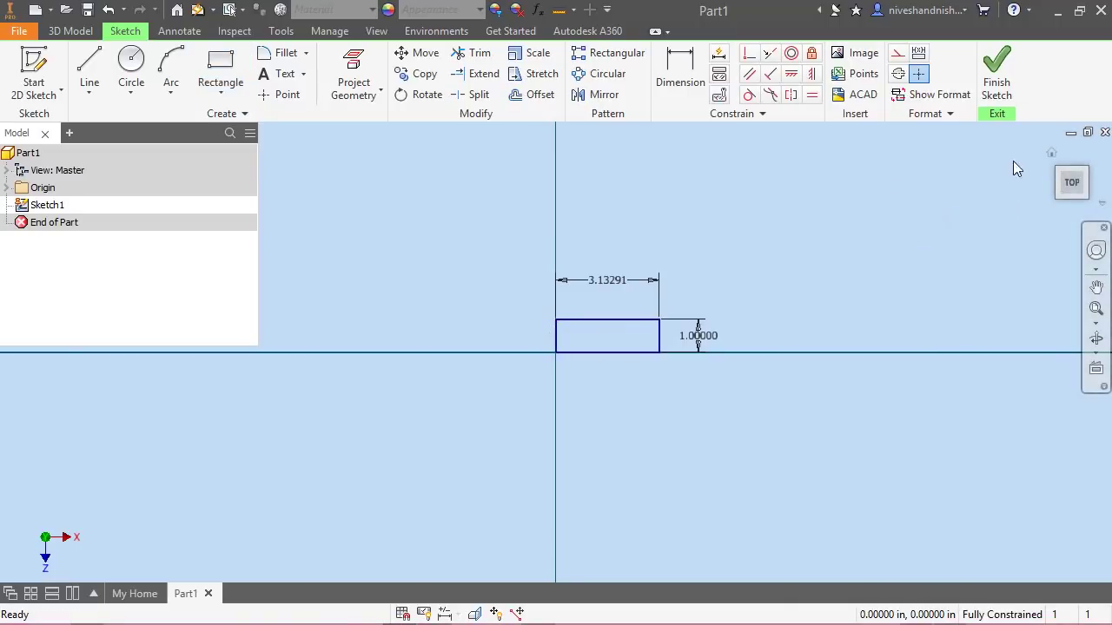
pyautogui.click(1053, 155)
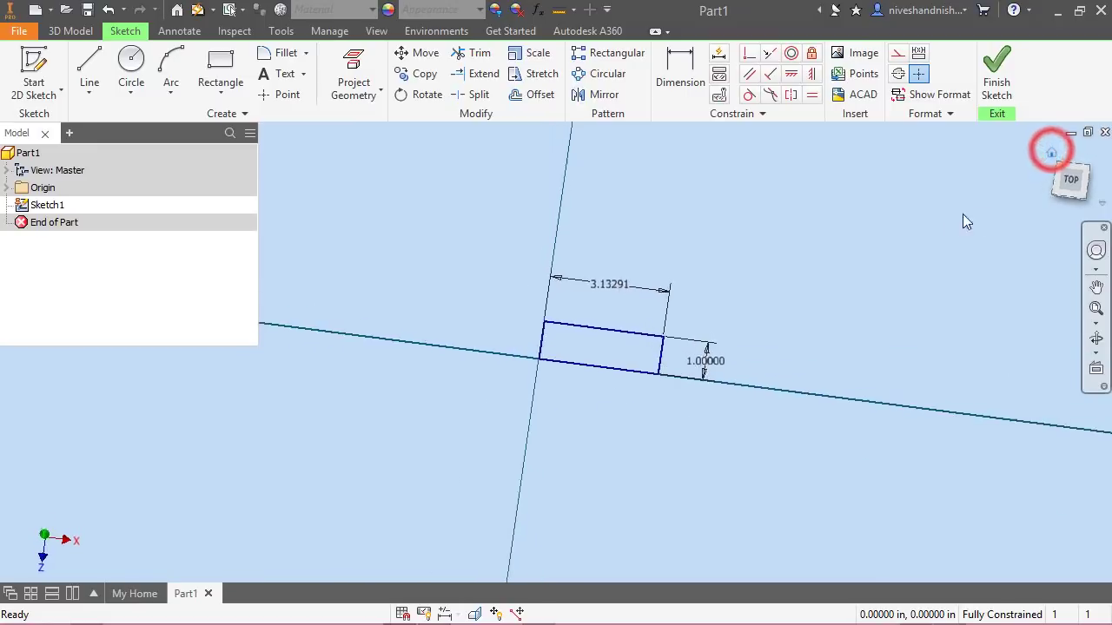
pyautogui.click(988, 97)
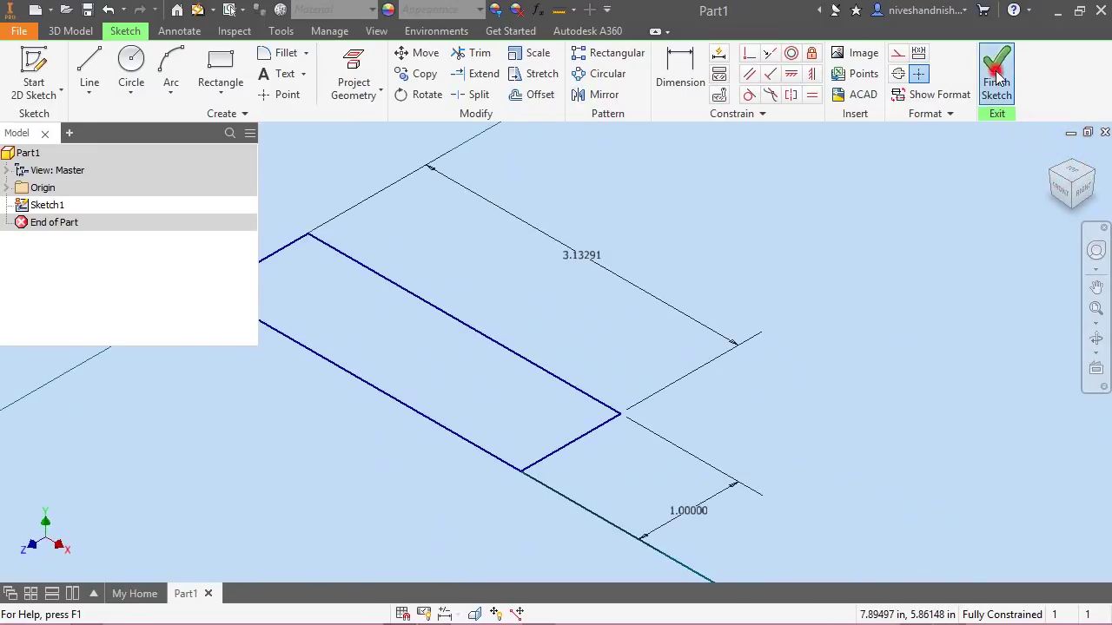
# Revolve the rectangle fully about its 1 in edge at the origin to form a solid disc
pyautogui.click(1093, 306)
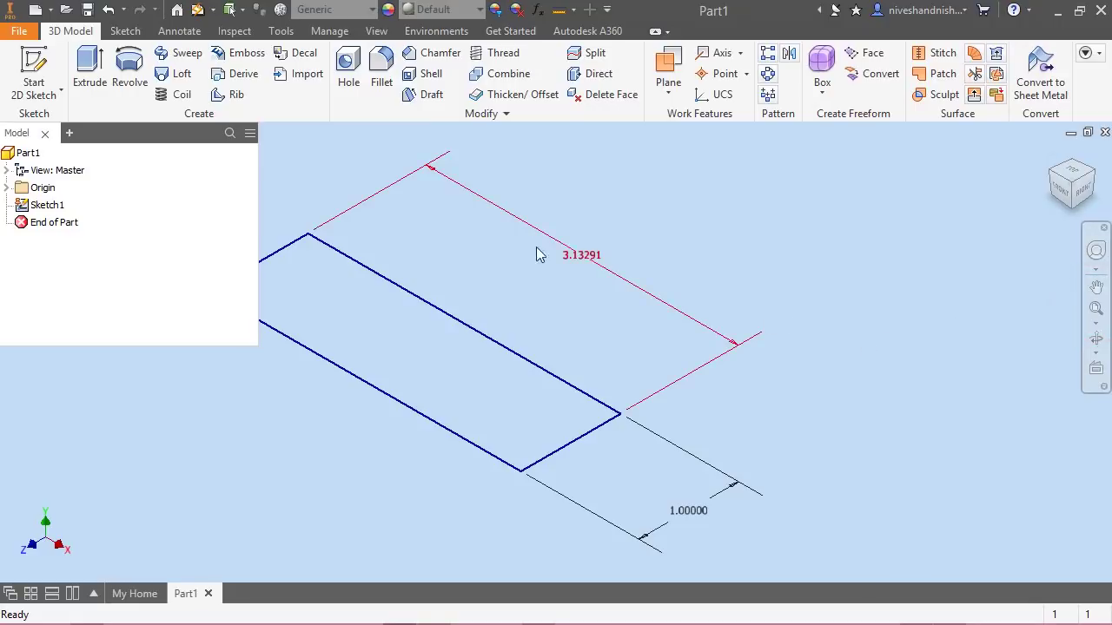
pyautogui.click(119, 85)
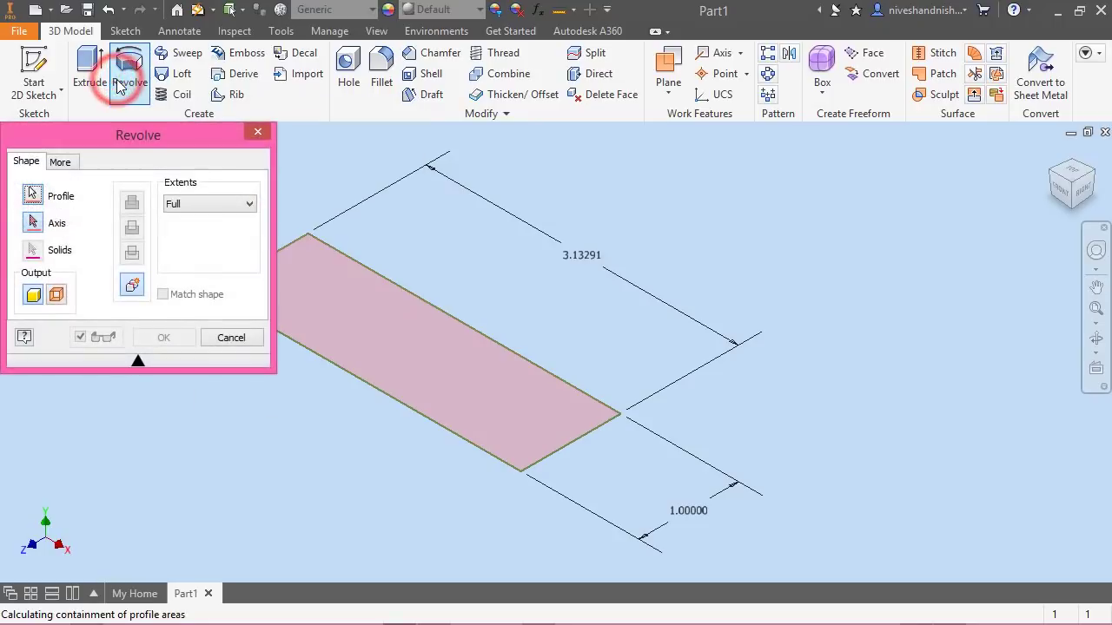
pyautogui.moveTo(150, 145); pyautogui.dragTo(898, 158)
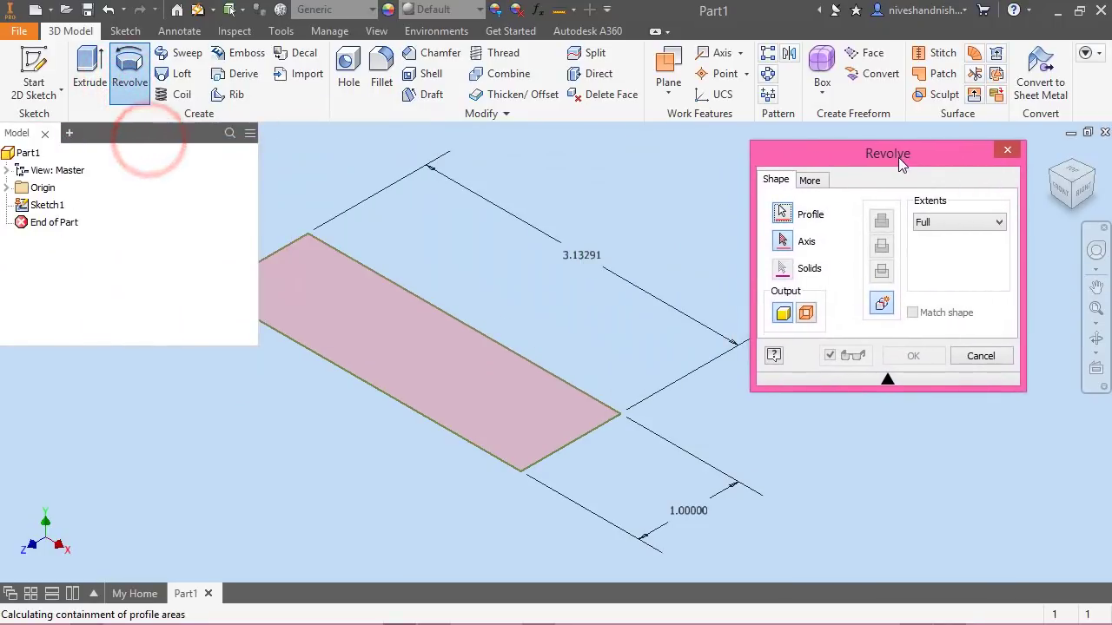
pyautogui.click(295, 245)
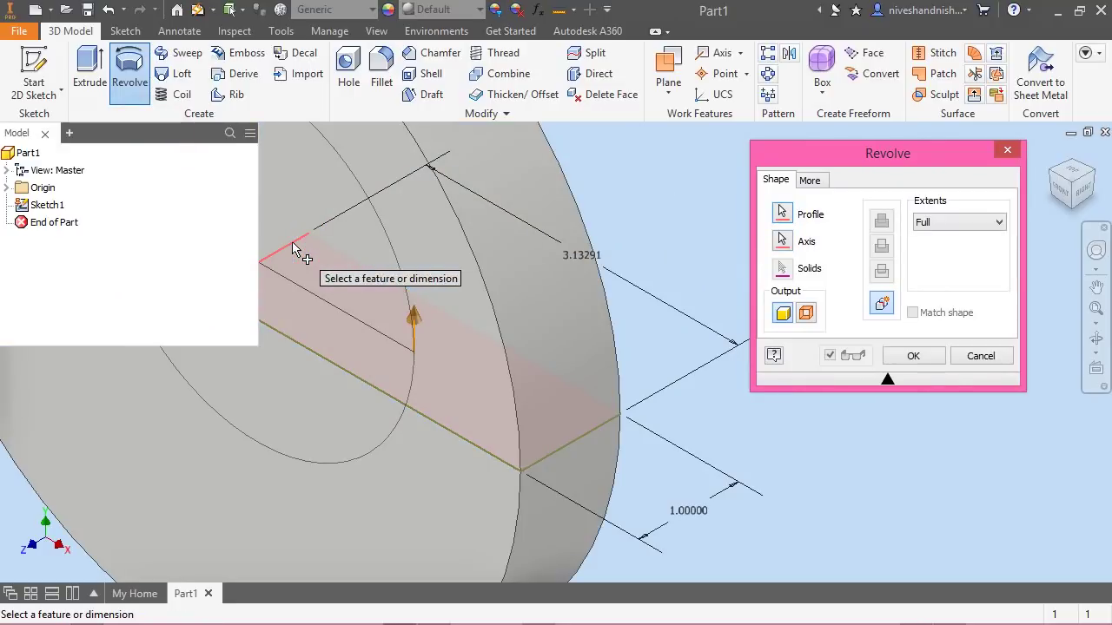
pyautogui.click(916, 357)
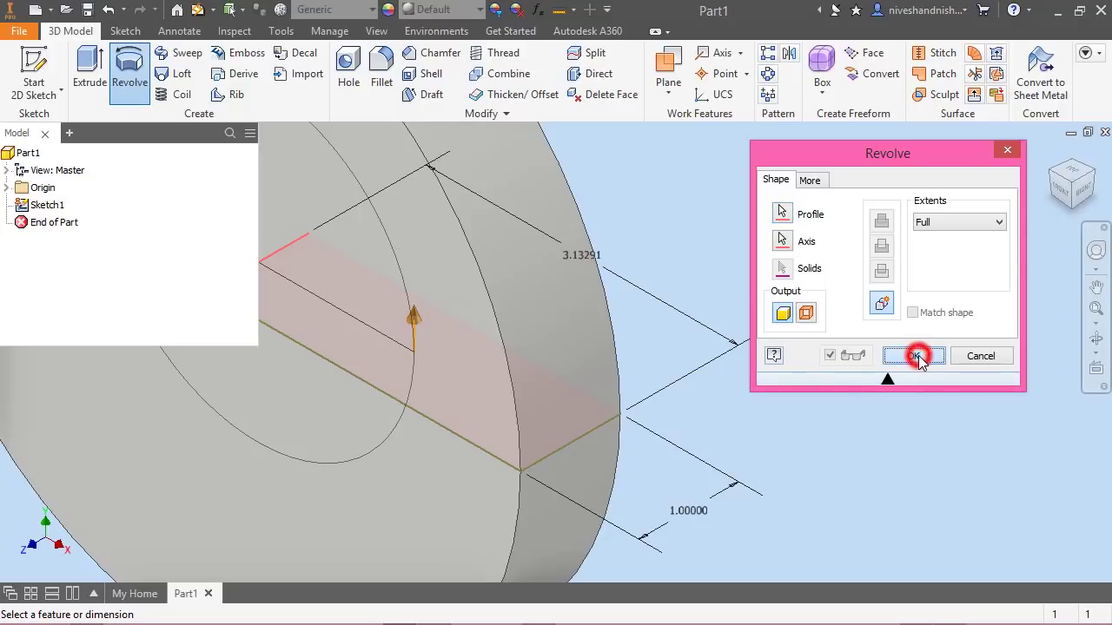
pyautogui.click(1096, 309)
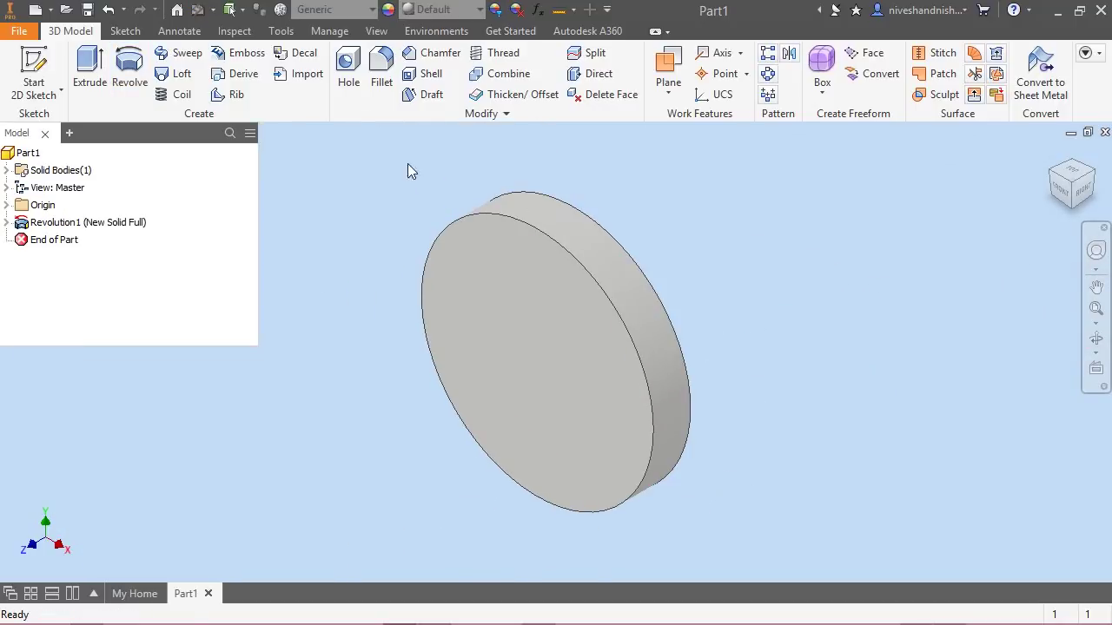
# Apply the Light Beige appearance from the Inventor Material Library to the disc
pyautogui.click(452, 9)
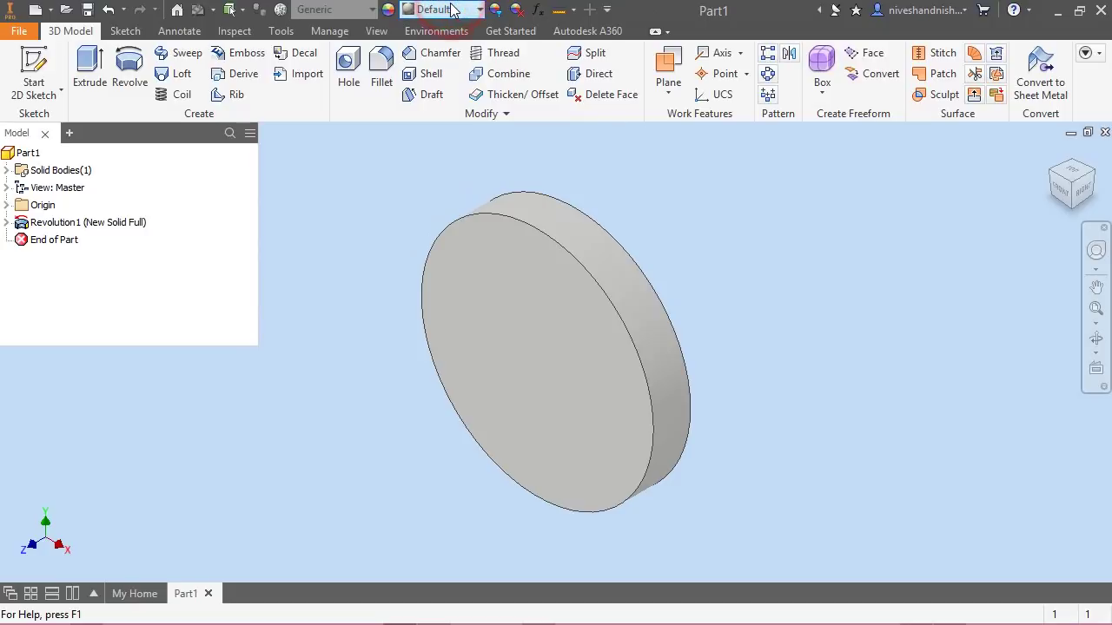
pyautogui.scroll(-5, 462, 222)
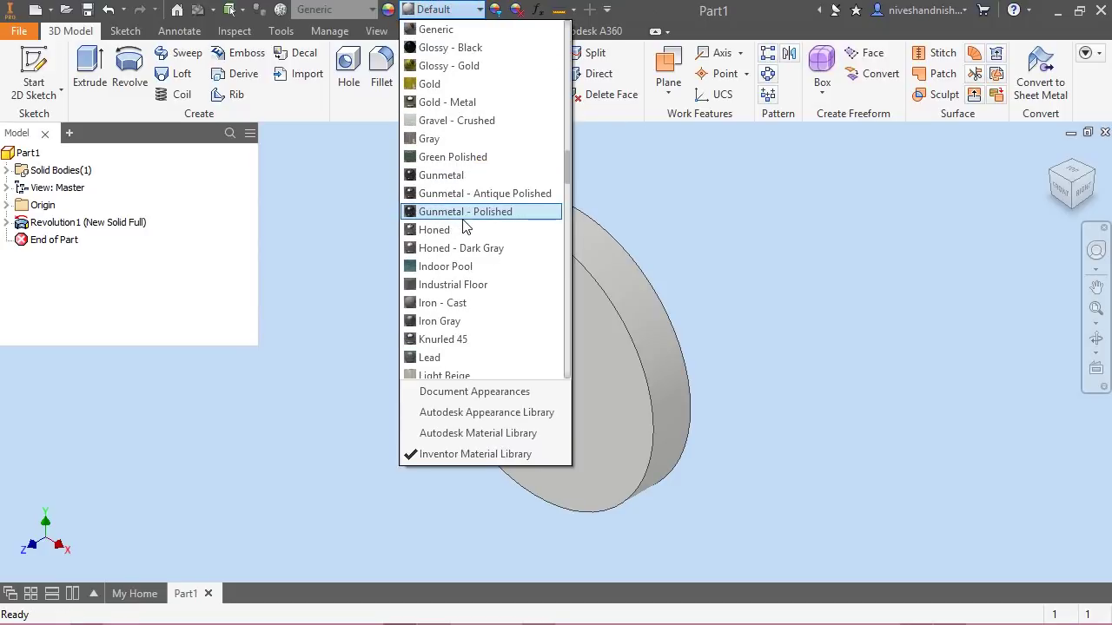
pyautogui.scroll(-1, 469, 269)
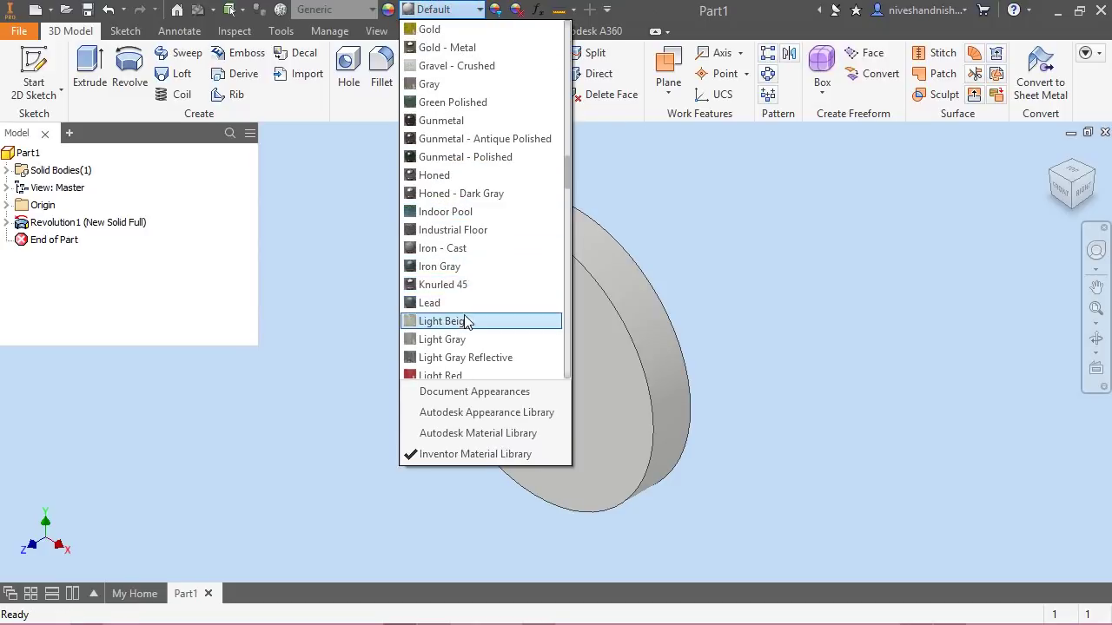
pyautogui.click(465, 314)
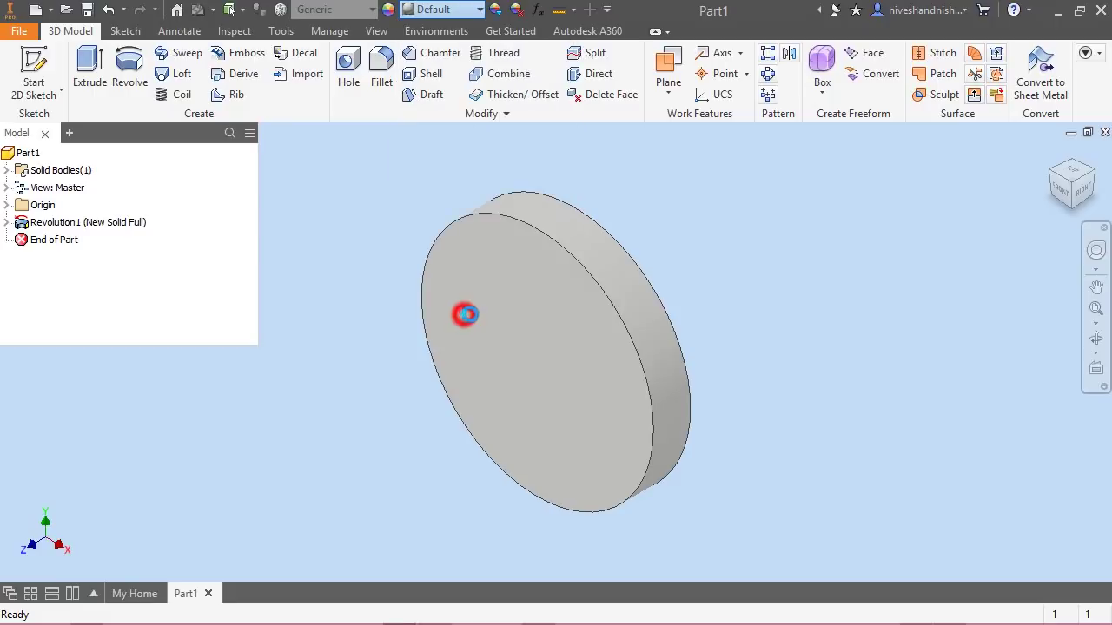
pyautogui.click(735, 318)
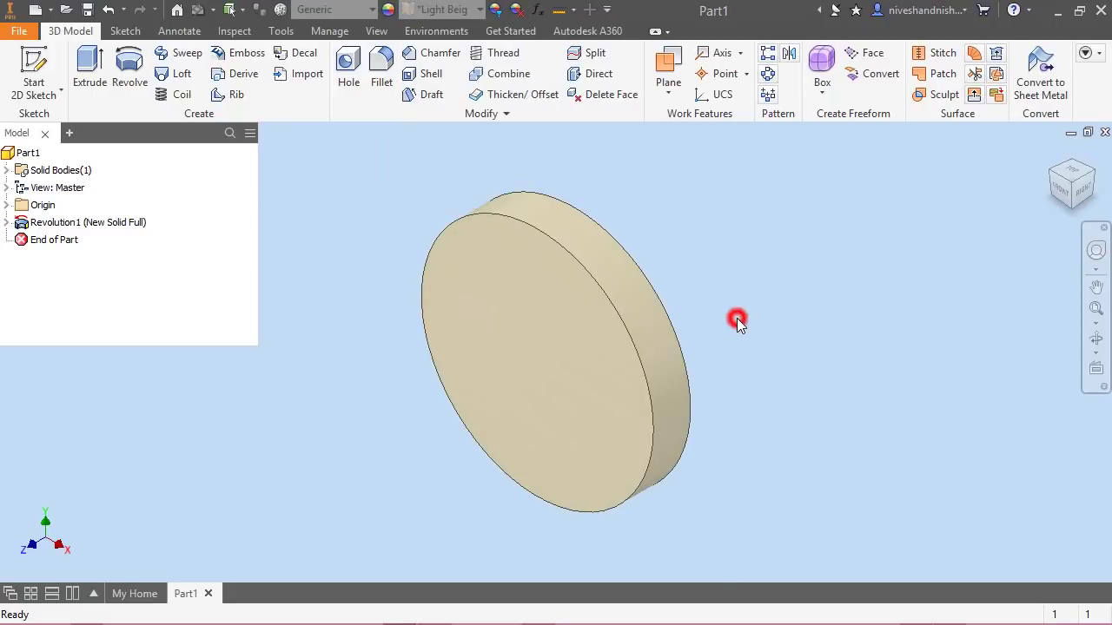
# Rename the sketch used by the revolution to "BasePro Sketch"
pyautogui.click(7, 224)
pyautogui.click(59, 240)
pyautogui.click(60, 242)
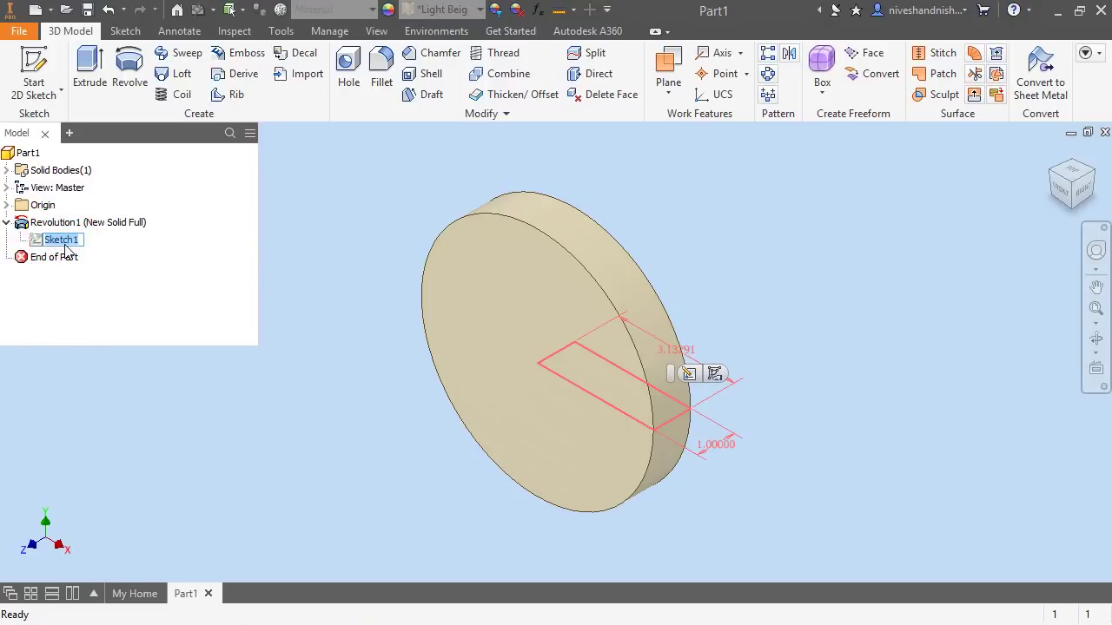
pyautogui.write('BasePro')
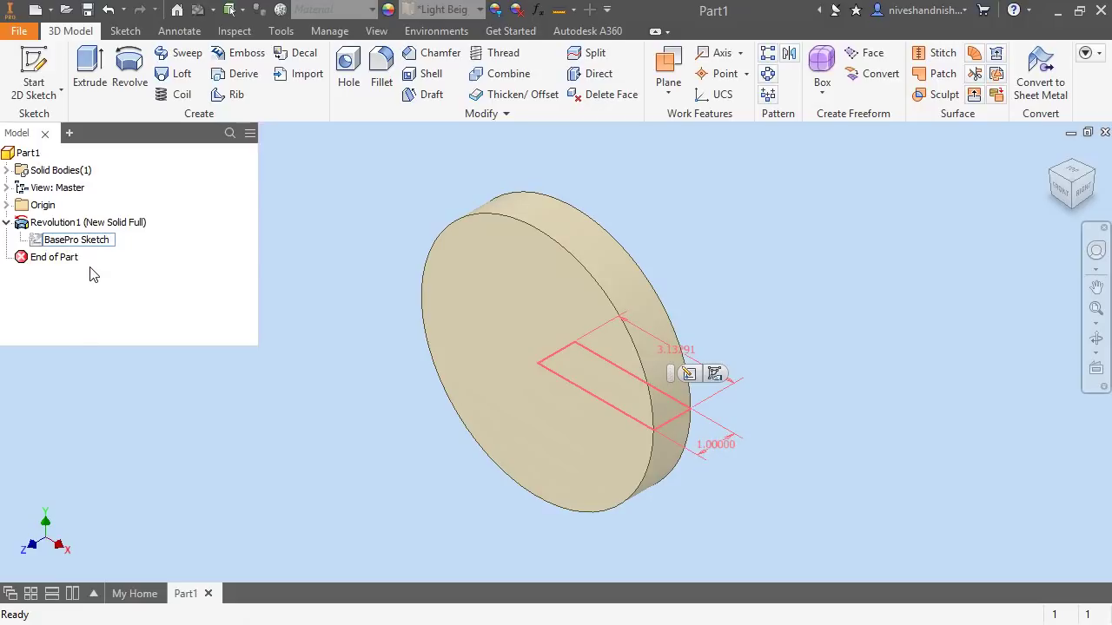
pyautogui.click(100, 283)
# Rename the revolution feature to "Base-Revolve"
pyautogui.click(55, 222)
pyautogui.click(55, 222)
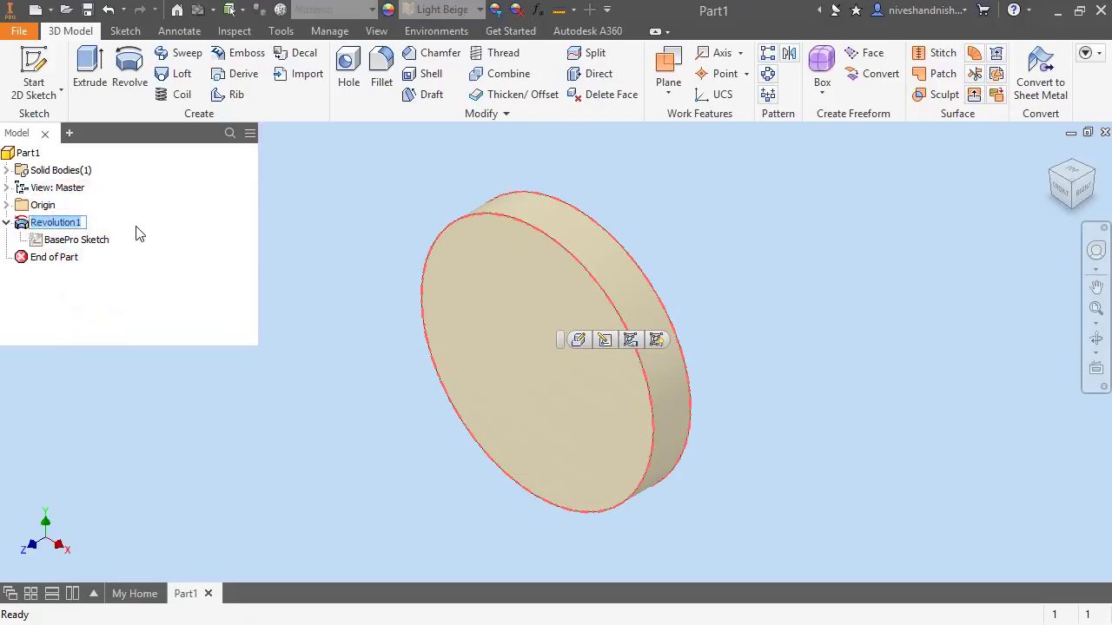
pyautogui.write('Base-Revolve')
pyautogui.click(150, 290)
pyautogui.rightClick(150, 290)
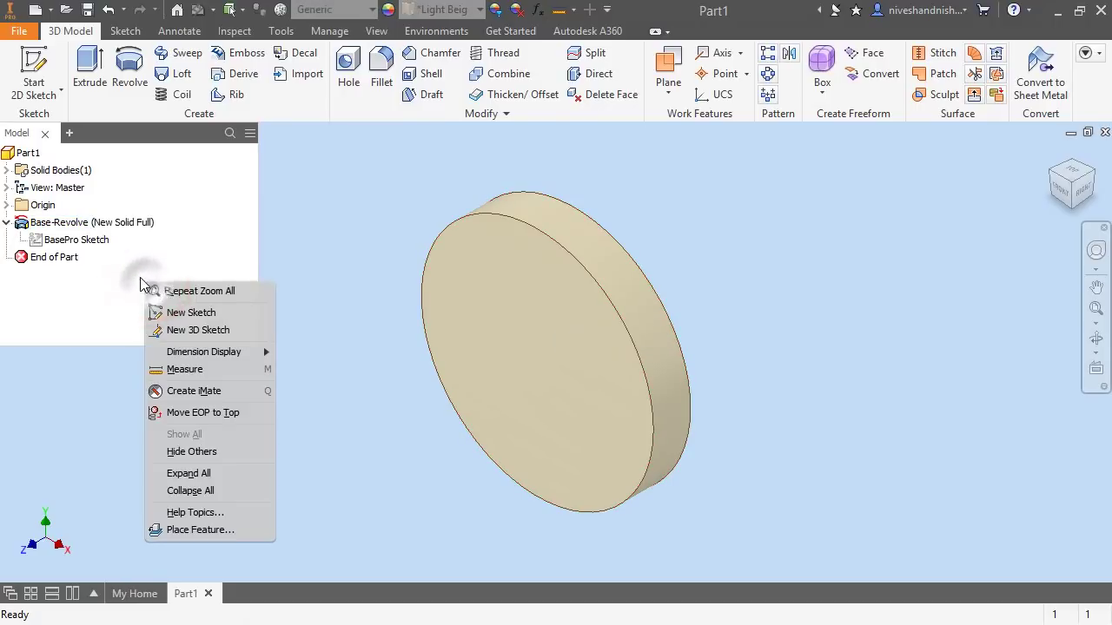
pyautogui.click(157, 478)
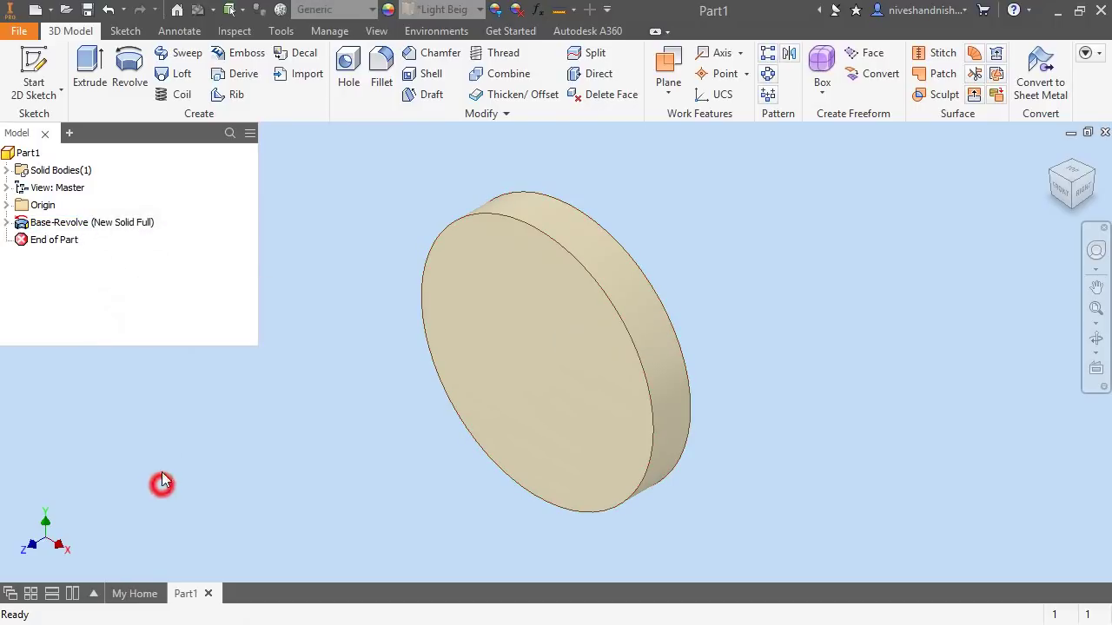
pyautogui.click(330, 189)
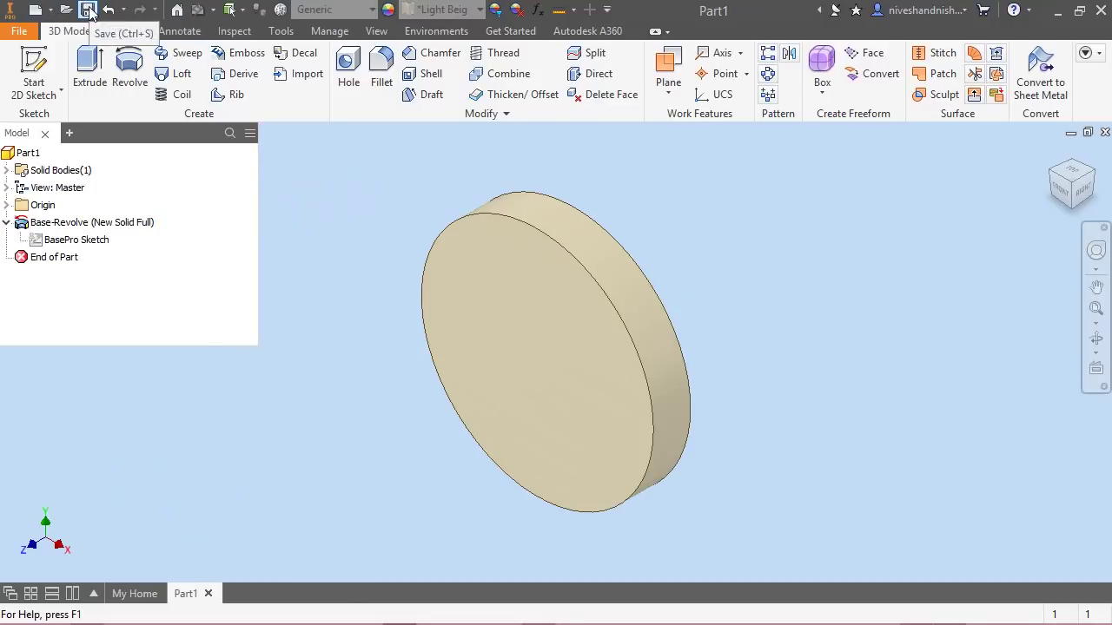
# Start saving the part and create and open a workspace folder named "Autodesk Inventor Modelling and Animation Tutorial--Helical Gear"
pyautogui.click(89, 10)
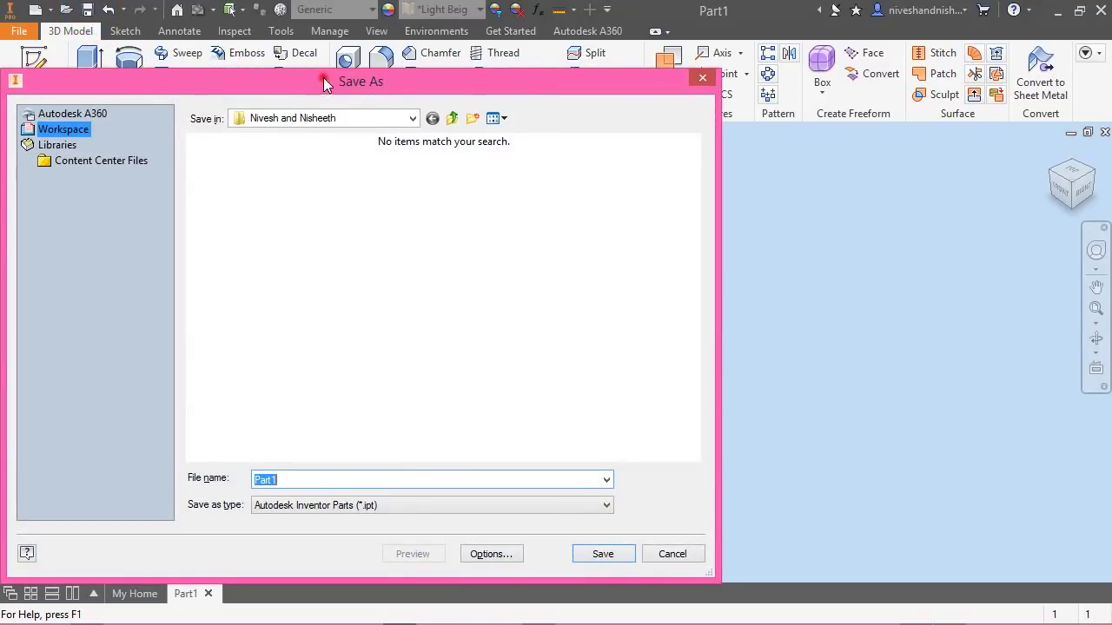
pyautogui.moveTo(323, 77); pyautogui.dragTo(590, 73)
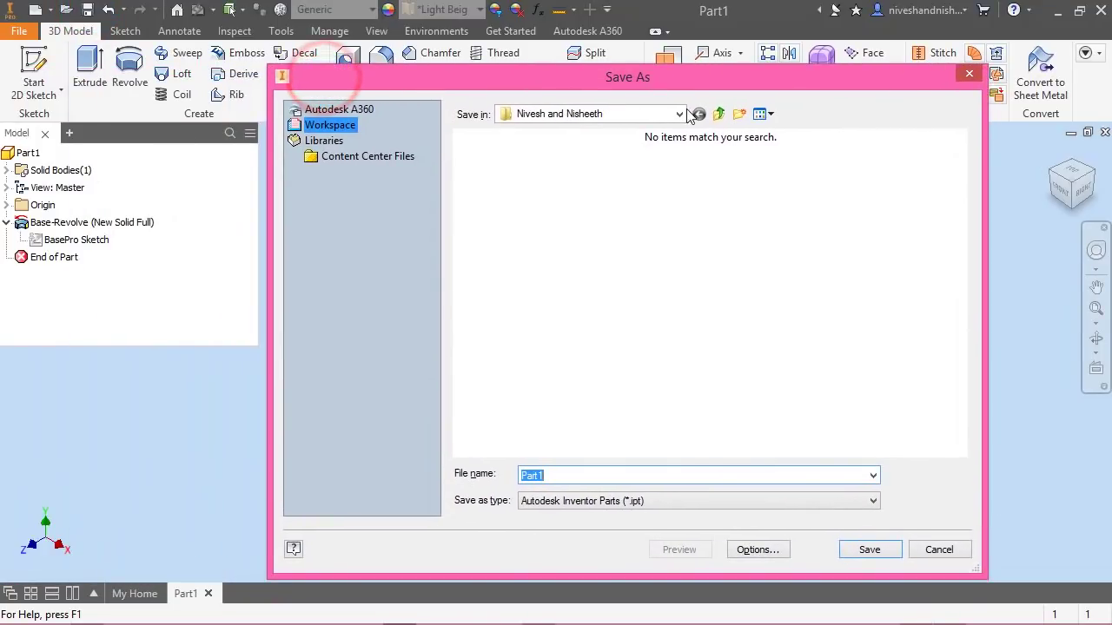
pyautogui.click(738, 113)
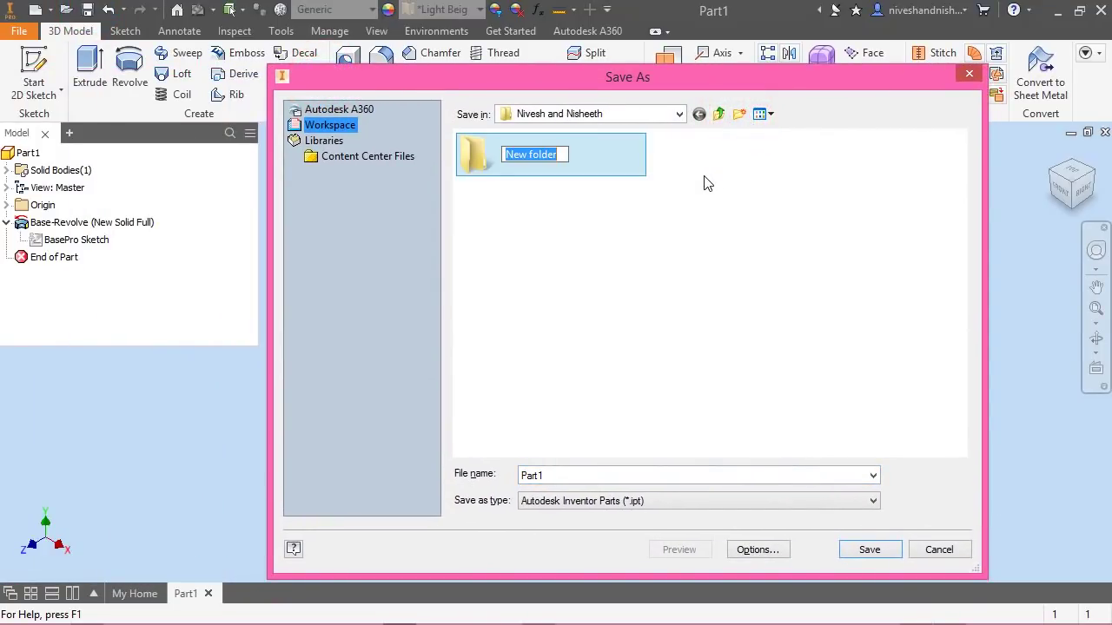
pyautogui.write('Autodesk Inventor Modelling and Animation Tutorial--Helical Gear')
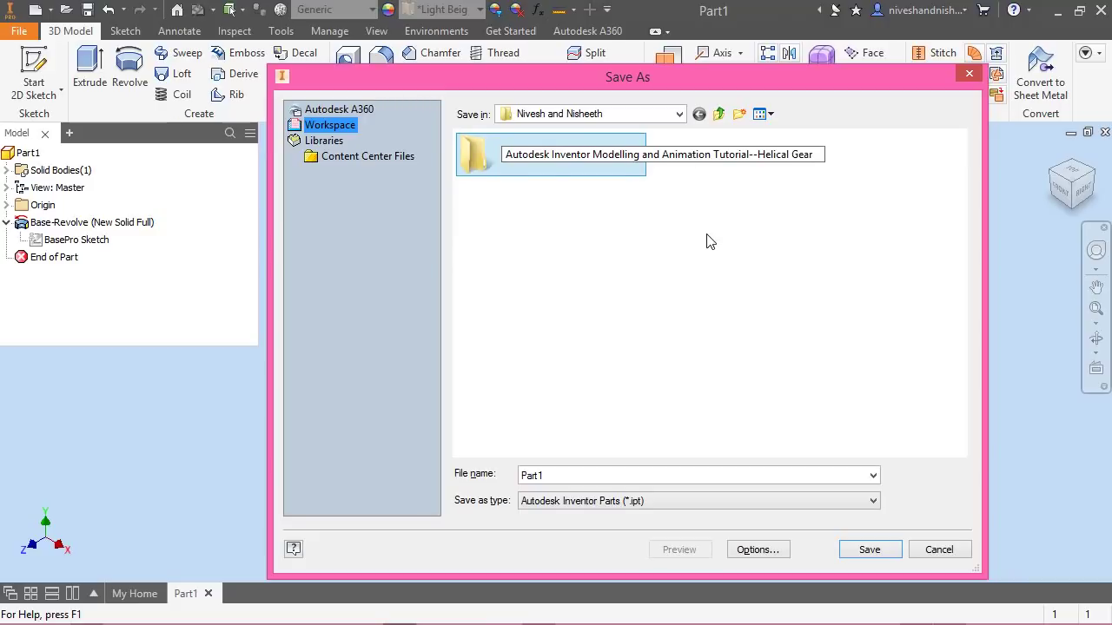
pyautogui.click(705, 236)
pyautogui.doubleClick(559, 159)
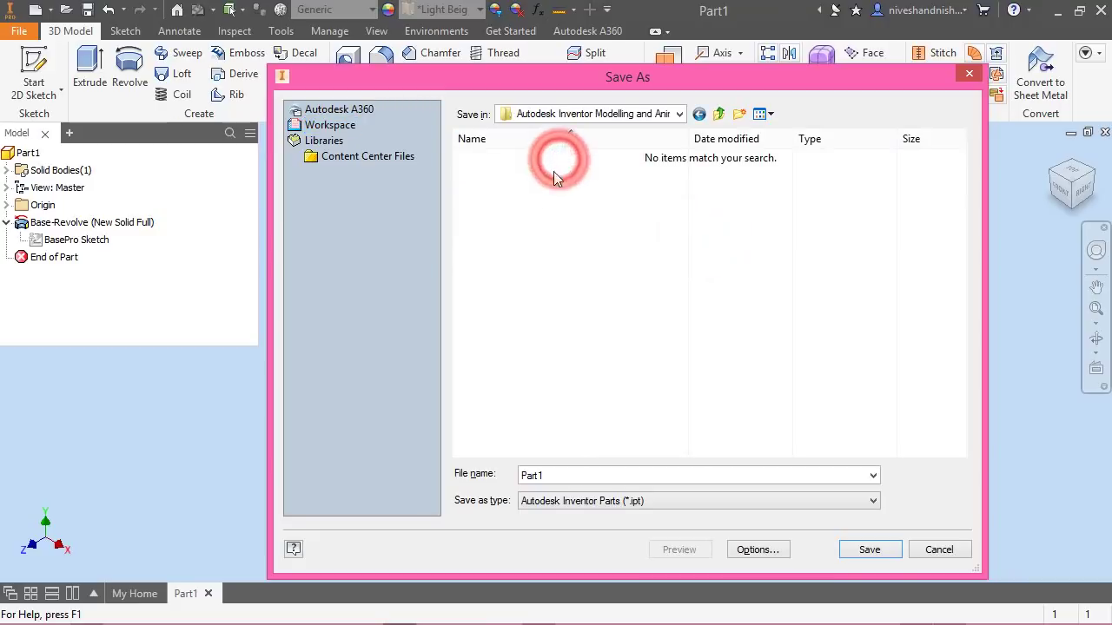
# Save the part in the open folder under the file name "Helical Gear"
pyautogui.doubleClick(536, 475)
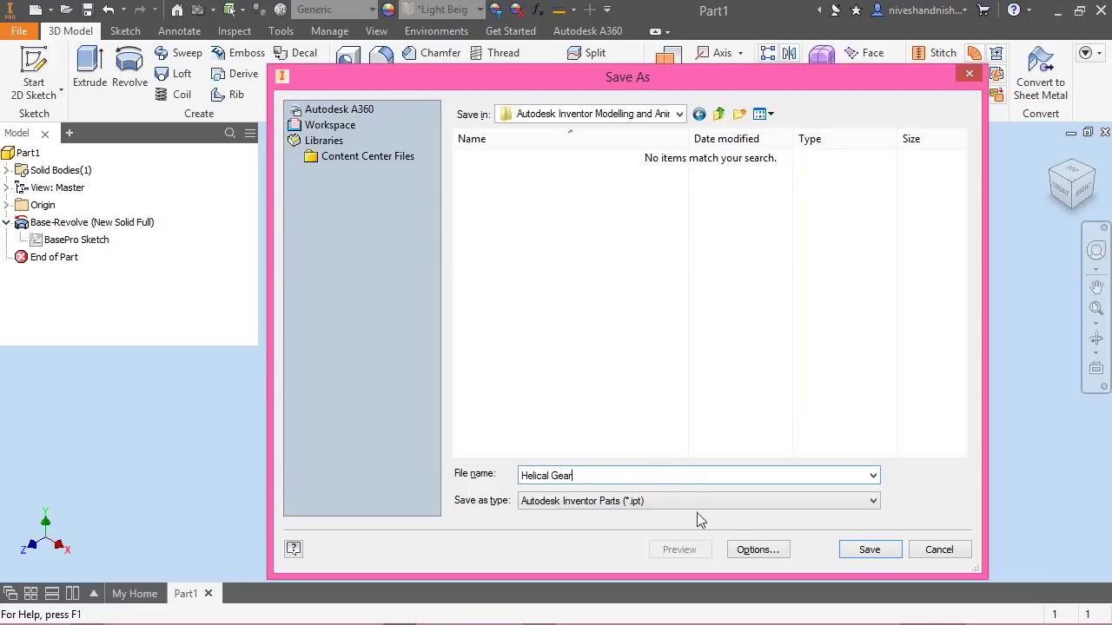
pyautogui.write('Helical Gear')
pyautogui.click(870, 550)
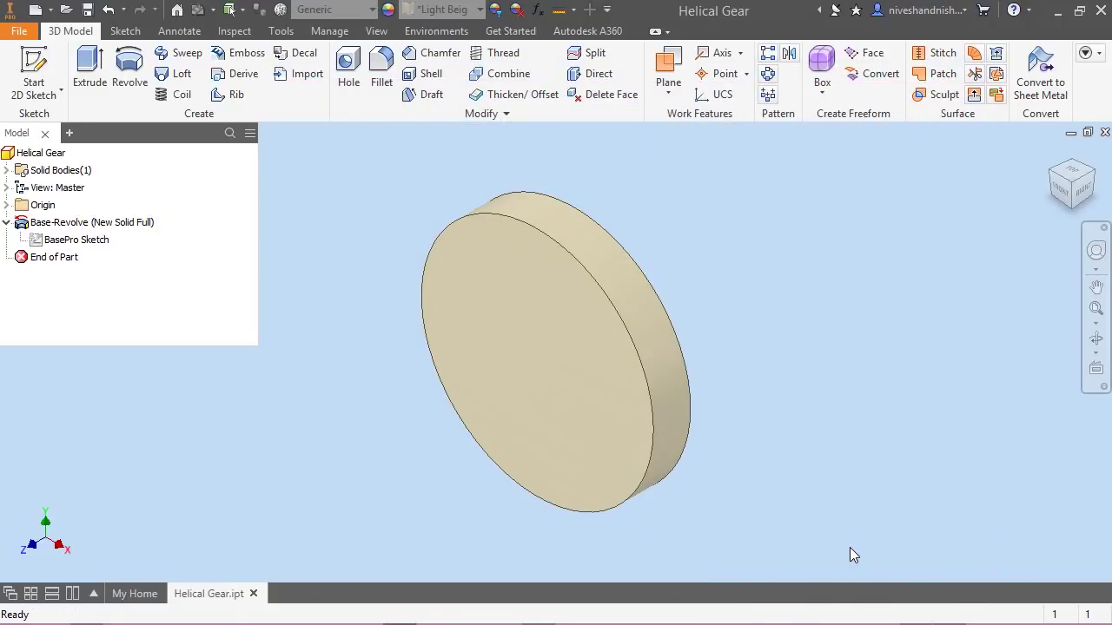
pyautogui.click(726, 556)
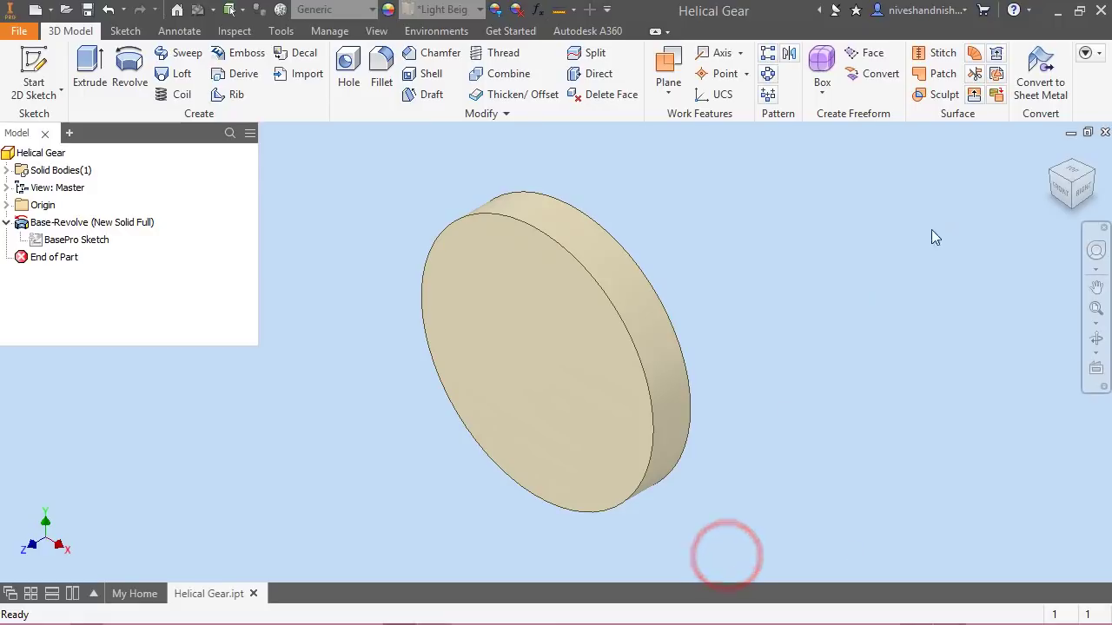
# Start a 2D sketch on the back circular face of the disc
pyautogui.click(1095, 174)
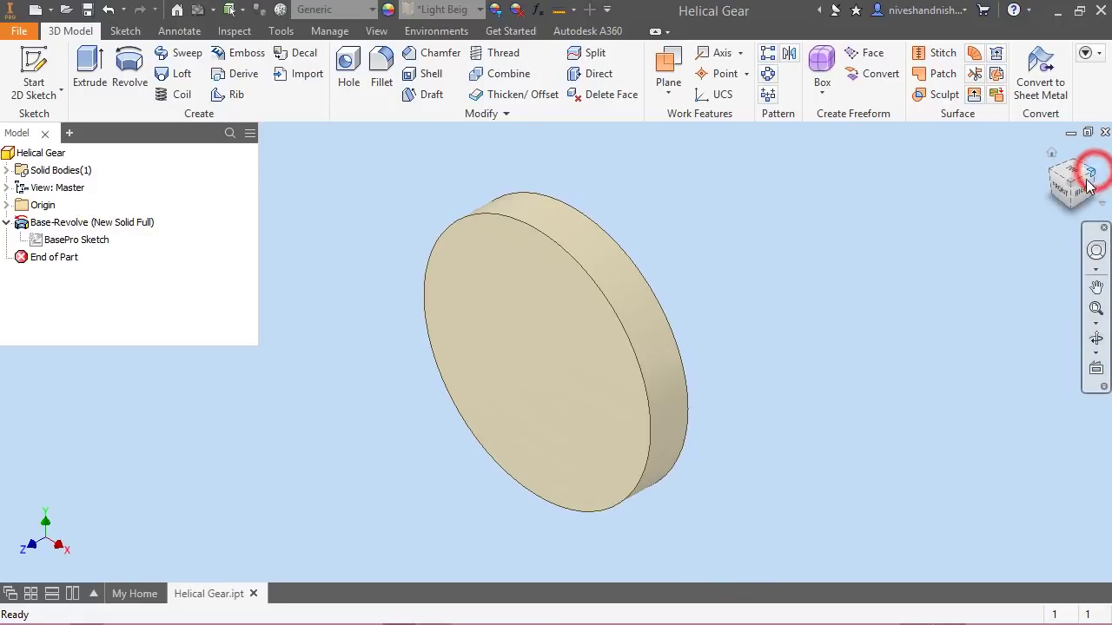
pyautogui.click(32, 57)
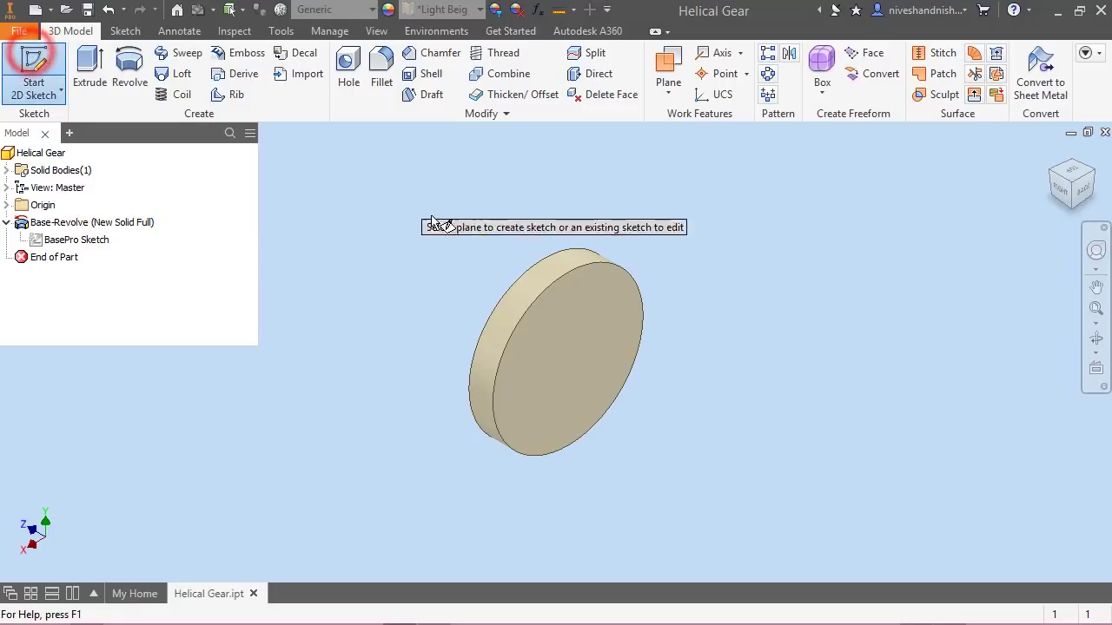
pyautogui.click(577, 334)
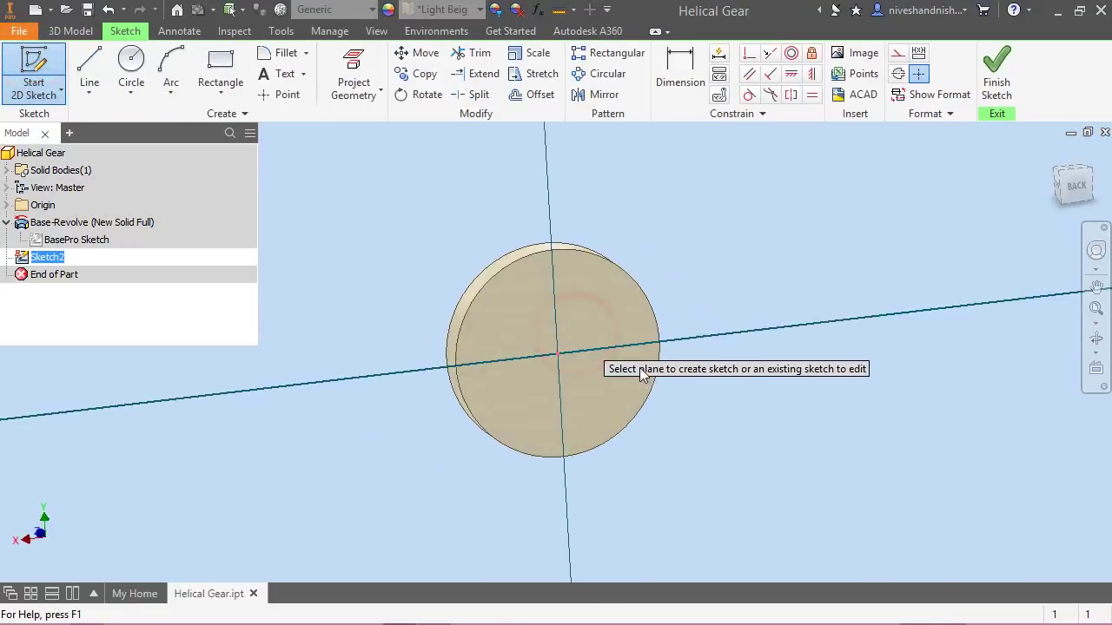
pyautogui.scroll(-3, 514, 318)
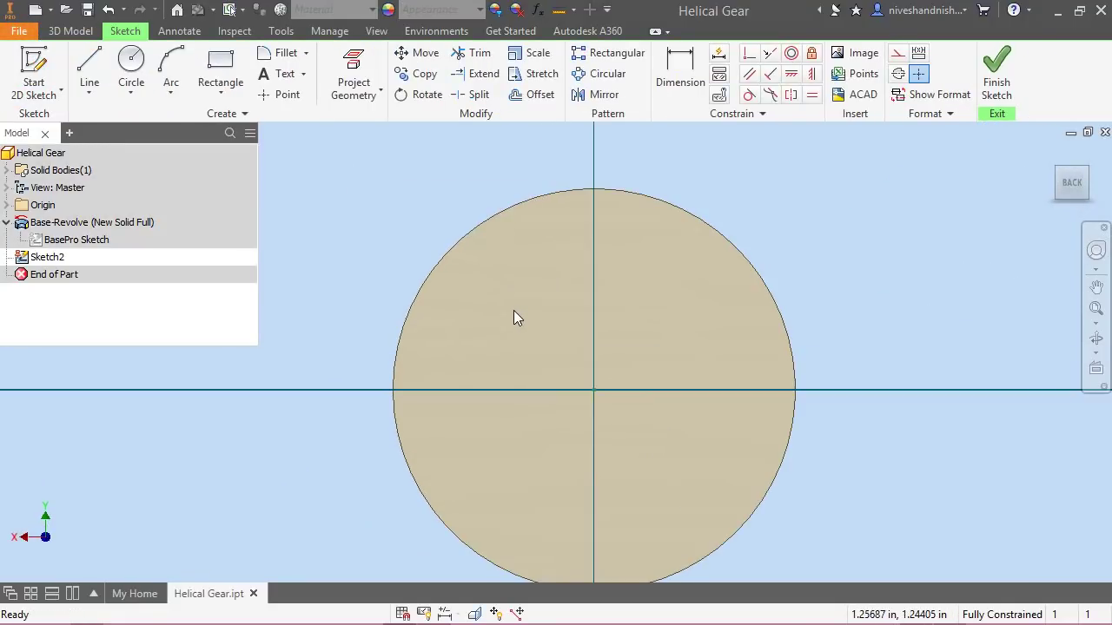
# Draw a center-point arc above the disc, centred on the origin, with a radius of about 3.7 in
pyautogui.click(172, 93)
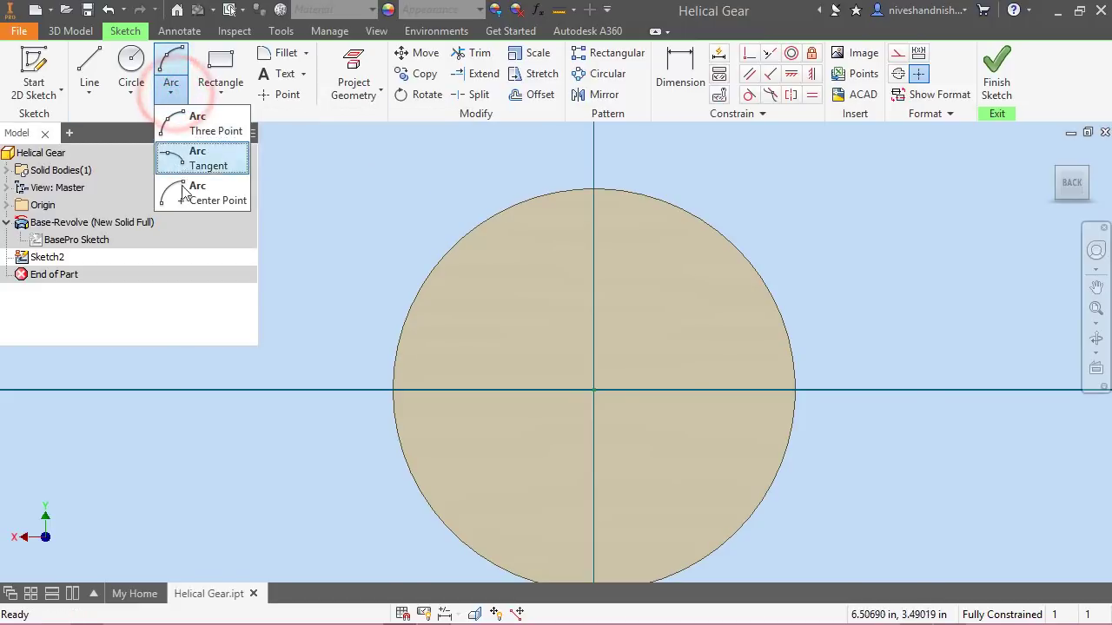
pyautogui.click(190, 202)
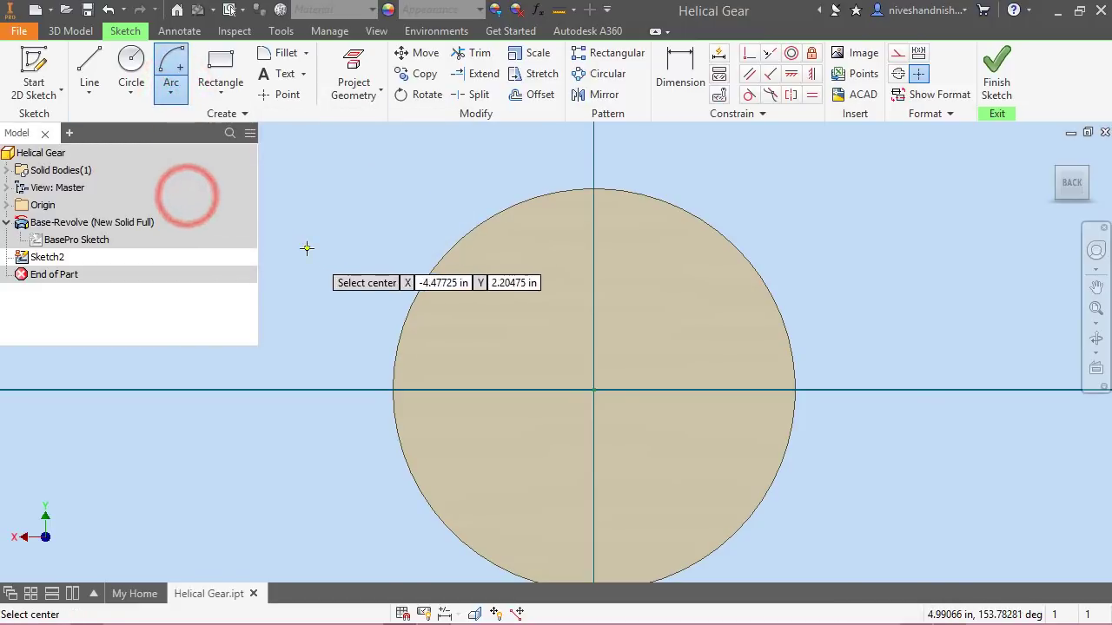
pyautogui.click(594, 391)
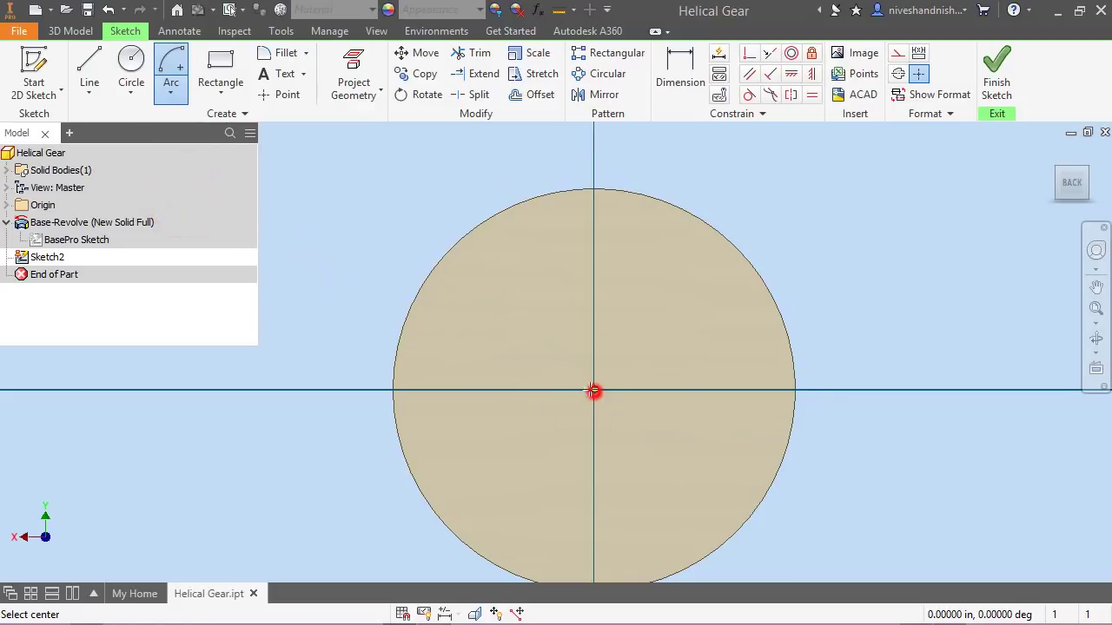
pyautogui.click(493, 175)
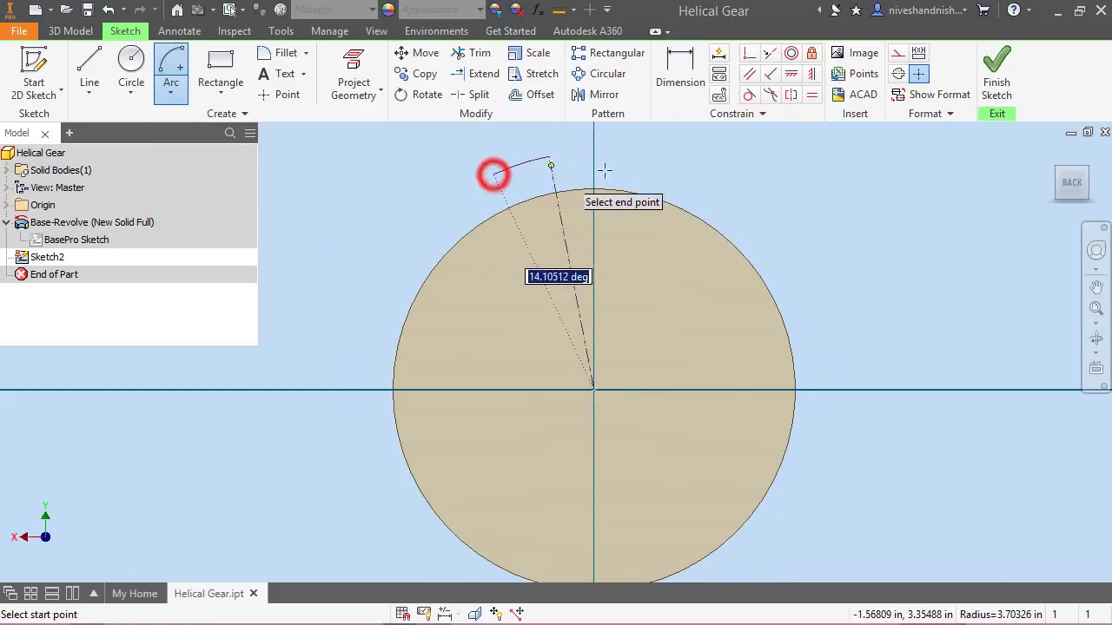
pyautogui.click(705, 176)
pyautogui.rightClick(766, 159)
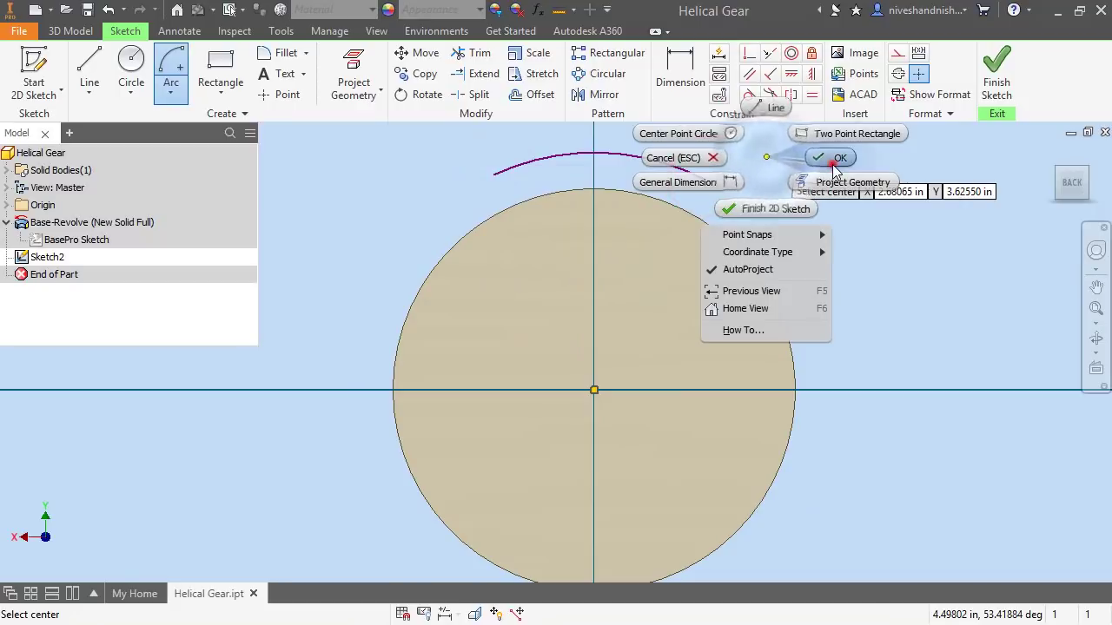
pyautogui.click(831, 164)
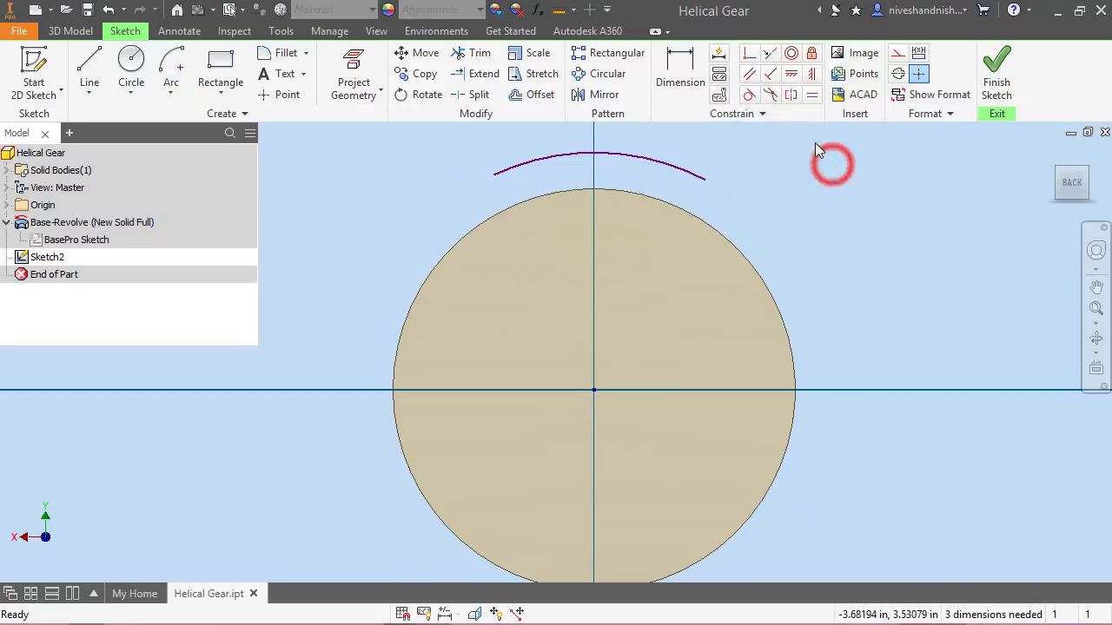
# Add a vertical constraint between the arc's midpoint and the origin
pyautogui.click(810, 76)
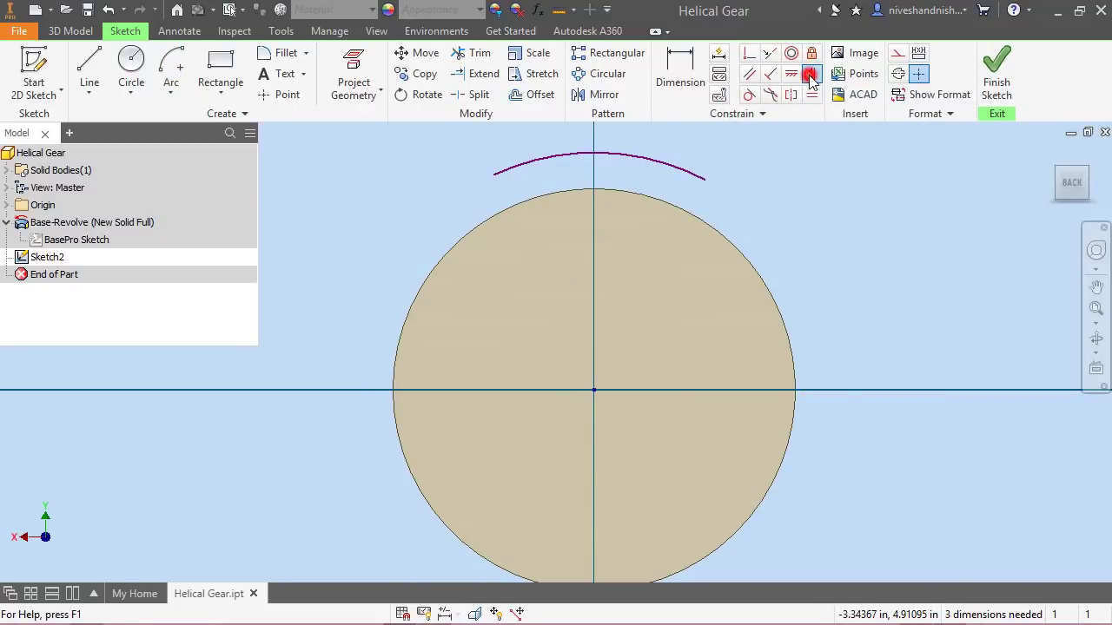
pyautogui.click(598, 153)
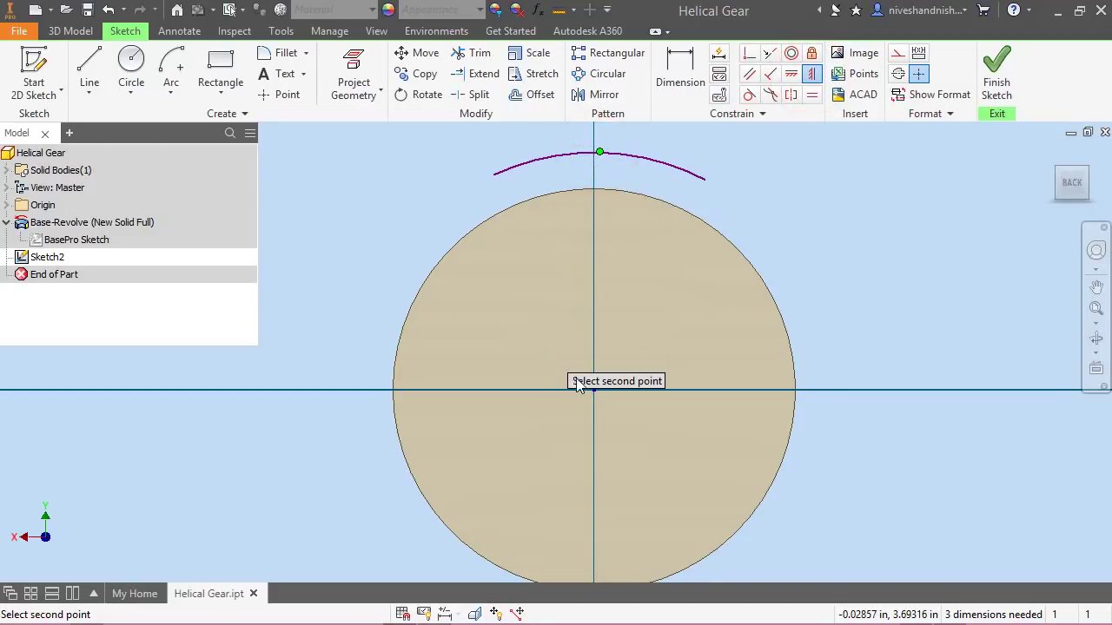
pyautogui.click(595, 392)
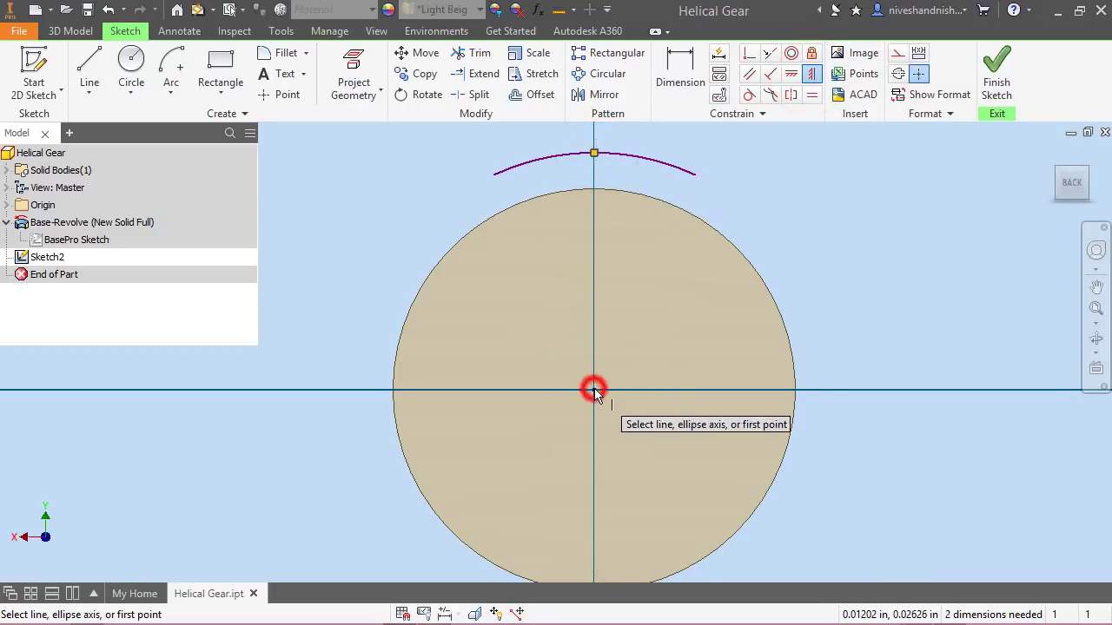
# Dimension the radius of the arc above the disc and set it to 3.22689 in
pyautogui.rightClick(811, 195)
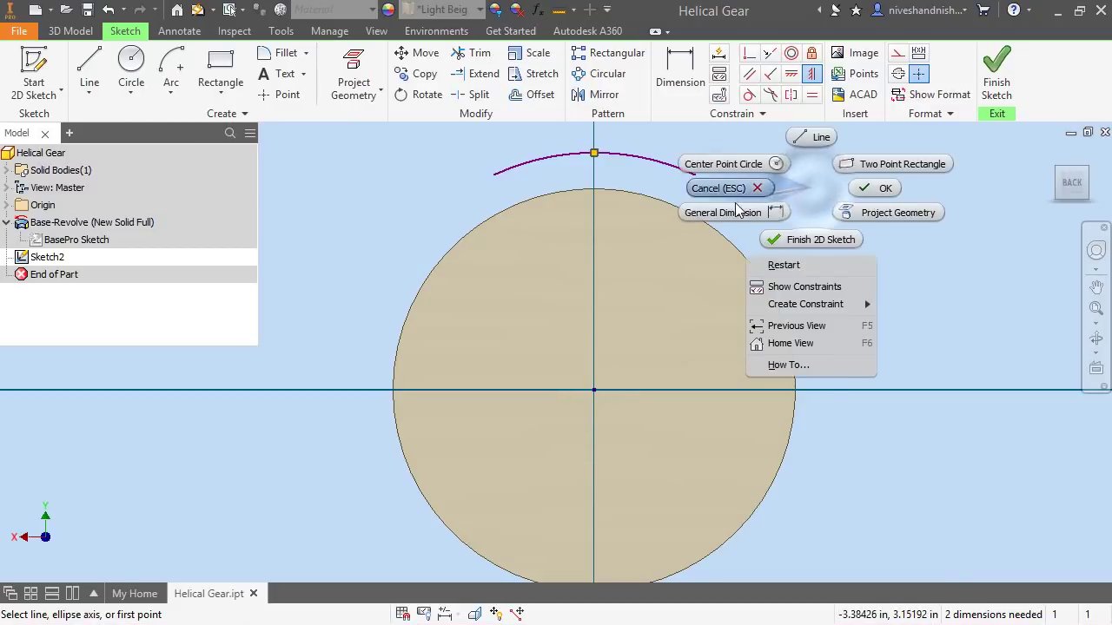
pyautogui.click(721, 215)
pyautogui.click(669, 171)
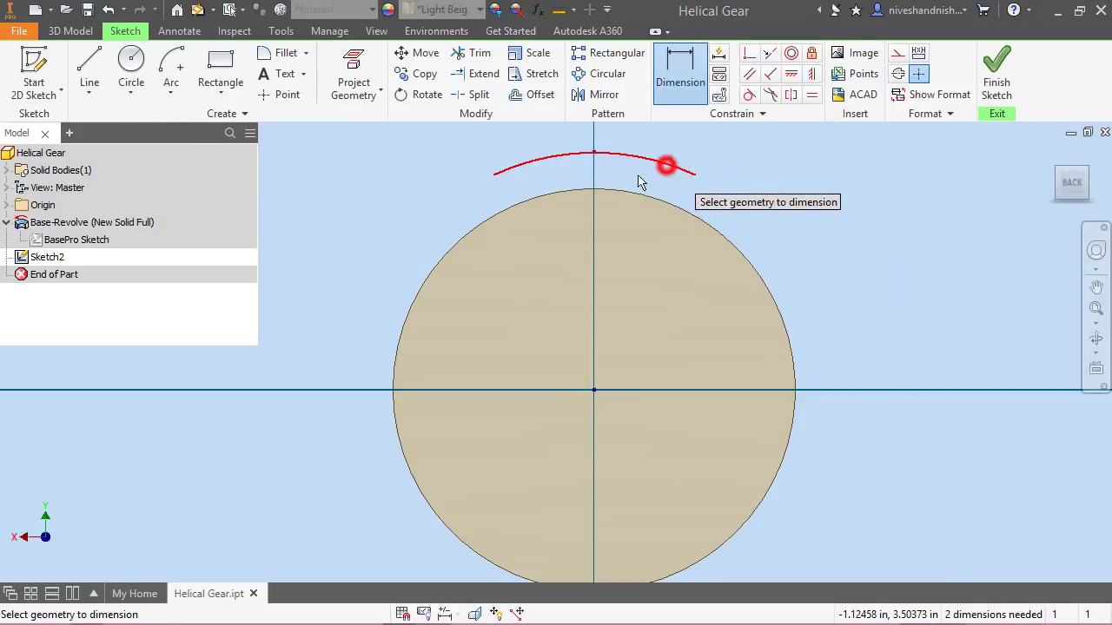
pyautogui.click(560, 234)
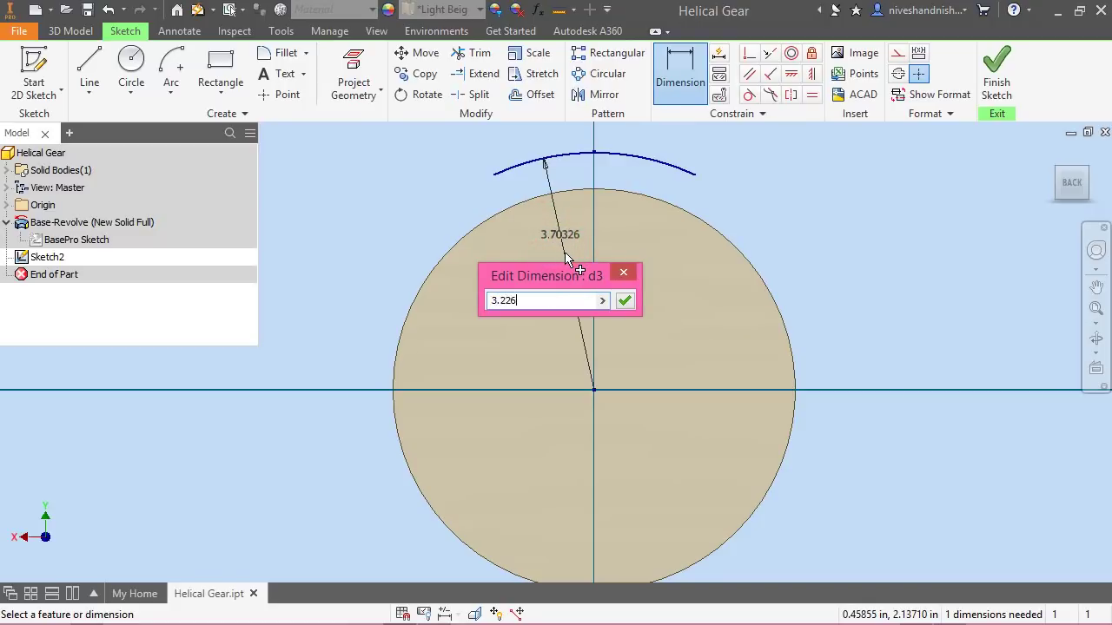
pyautogui.write('3.22689')
pyautogui.press('Return')
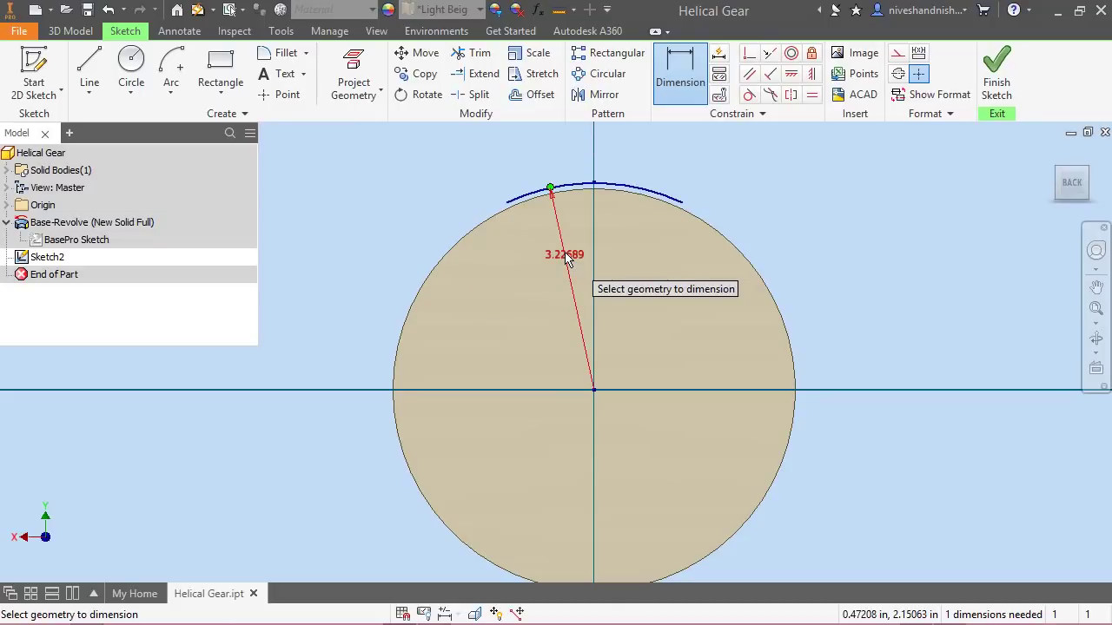
# Add an angular dimension between the arc's two endpoints about the origin and set it to 6.53390 degrees
pyautogui.click(506, 201)
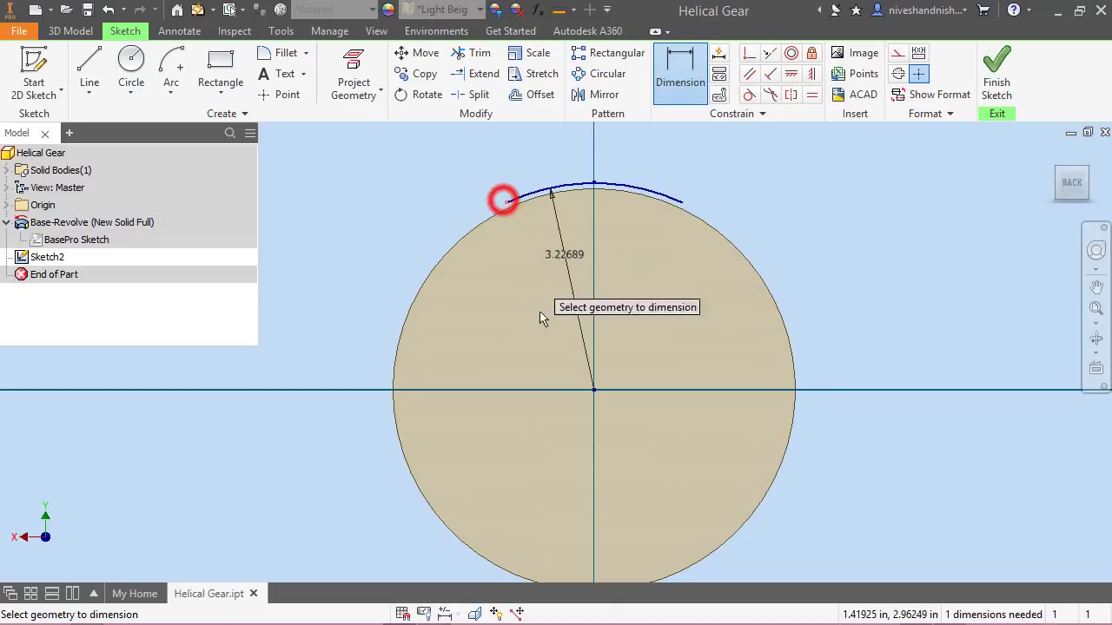
pyautogui.click(594, 391)
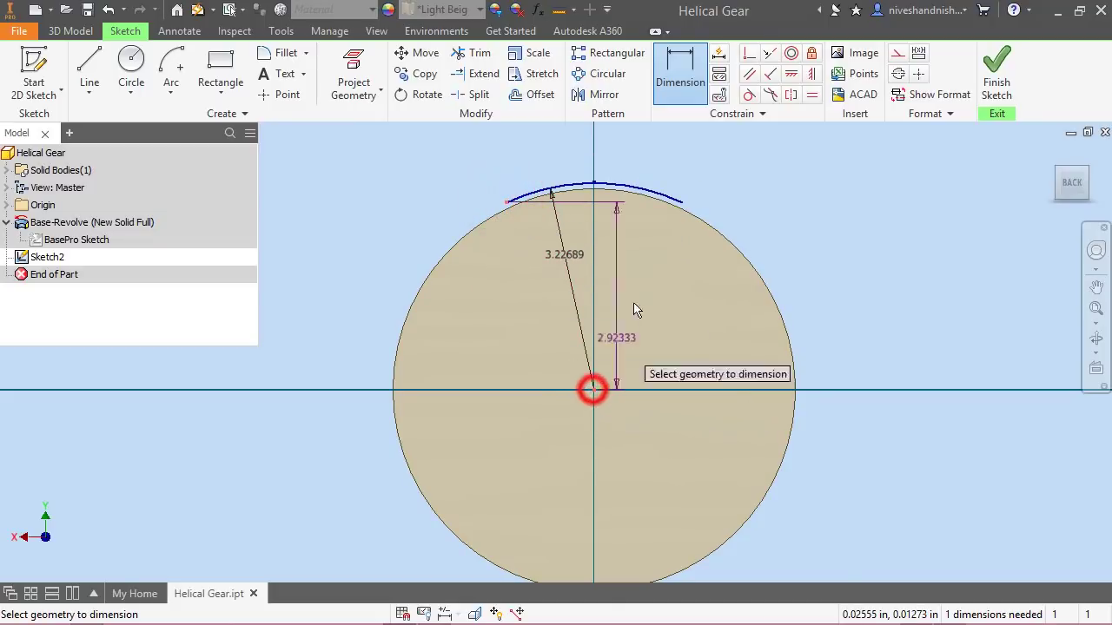
pyautogui.click(682, 201)
pyautogui.click(624, 163)
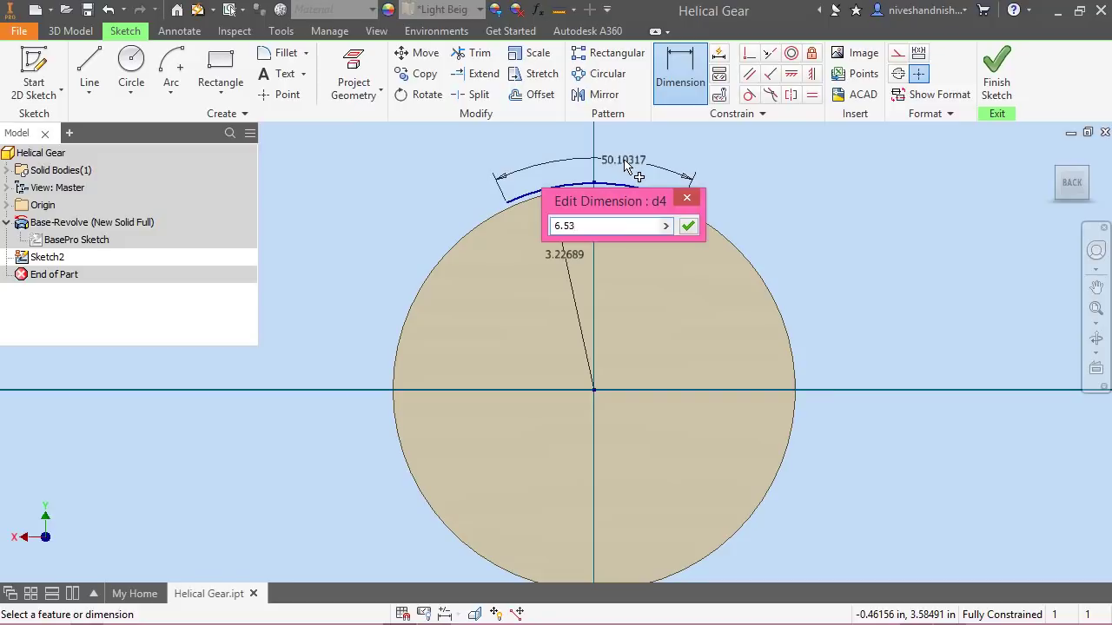
pyautogui.press('Return')
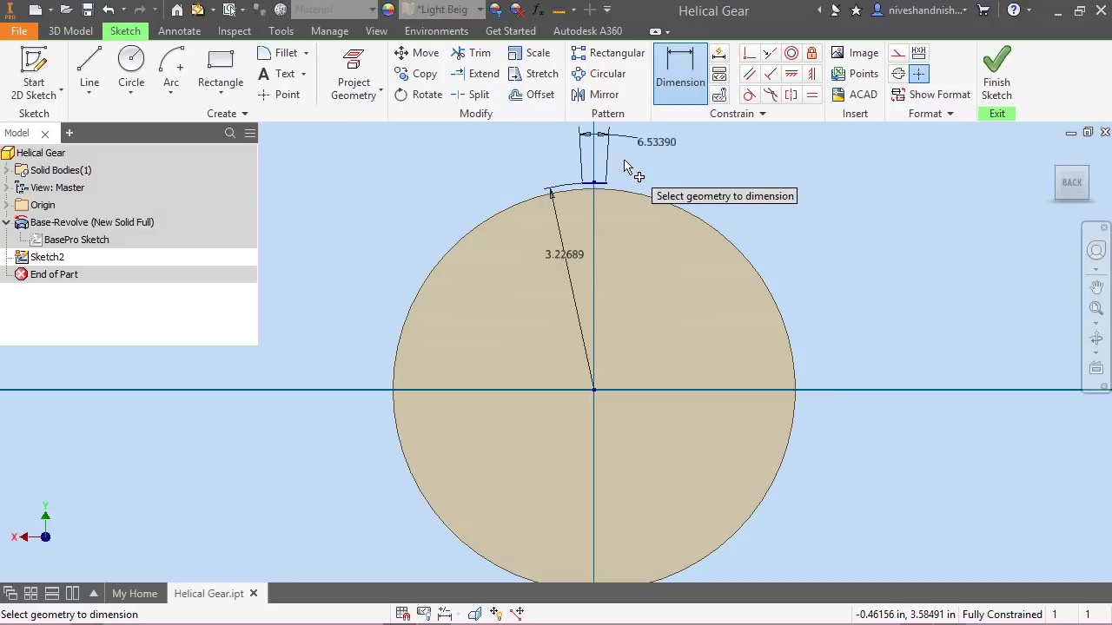
pyautogui.rightClick(687, 170)
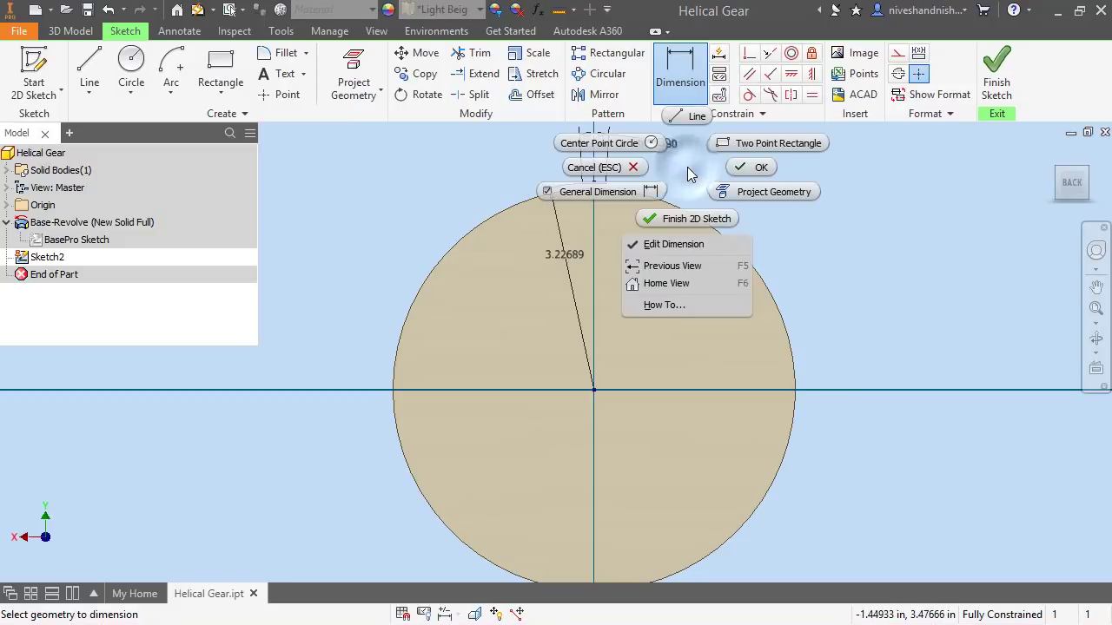
pyautogui.click(739, 169)
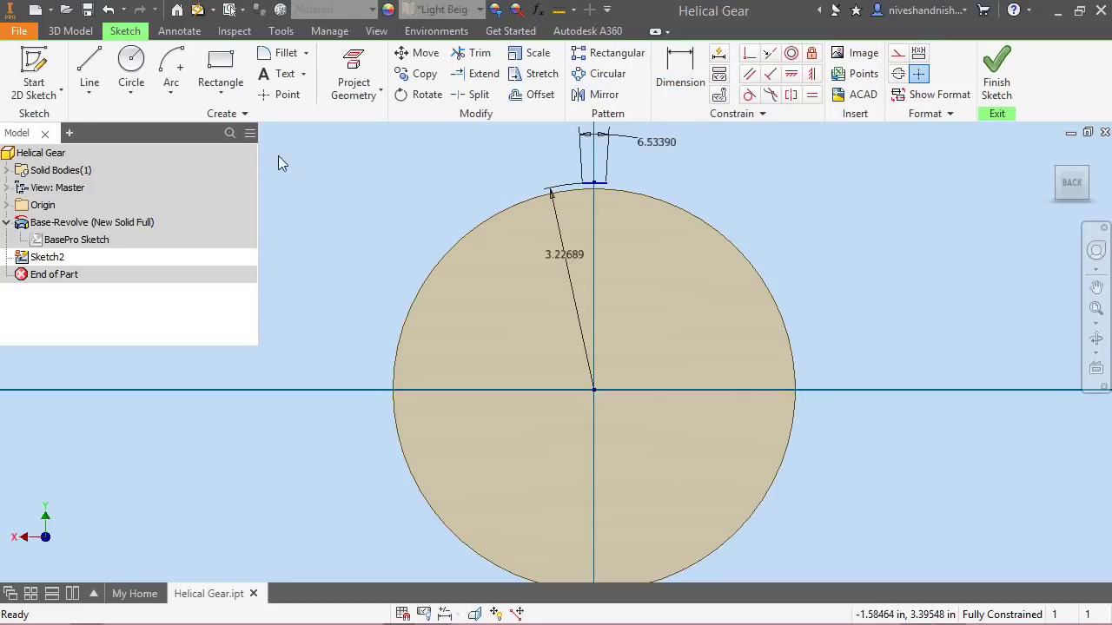
# Draw a second center-point arc inside the disc's upper edge, centred on the origin, with a radius of about 2.69 in
pyautogui.click(160, 63)
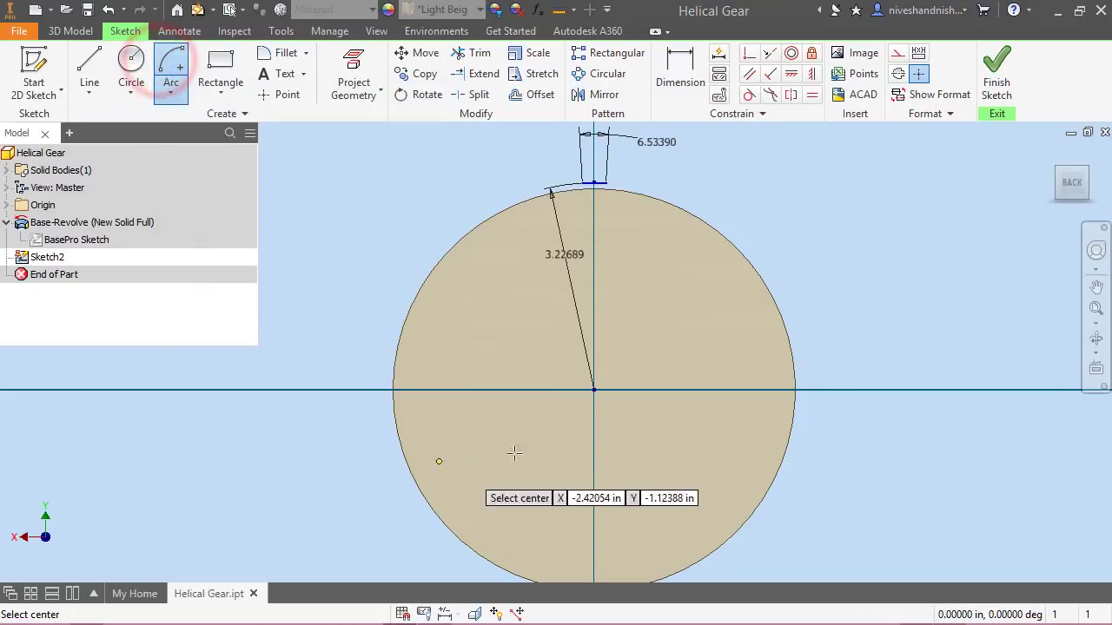
pyautogui.click(593, 390)
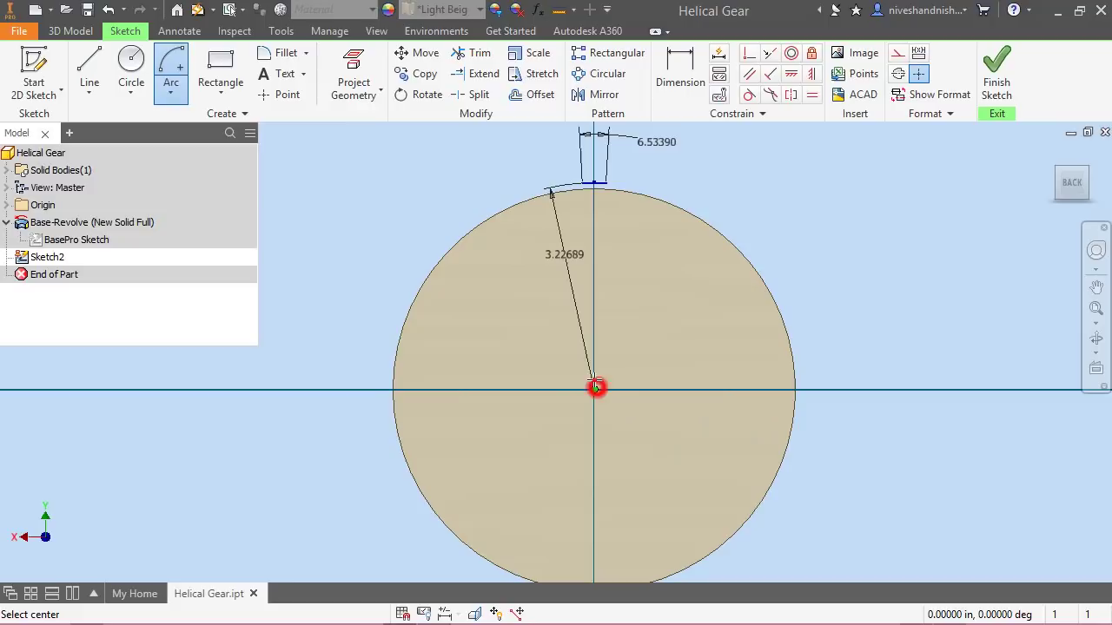
pyautogui.click(570, 221)
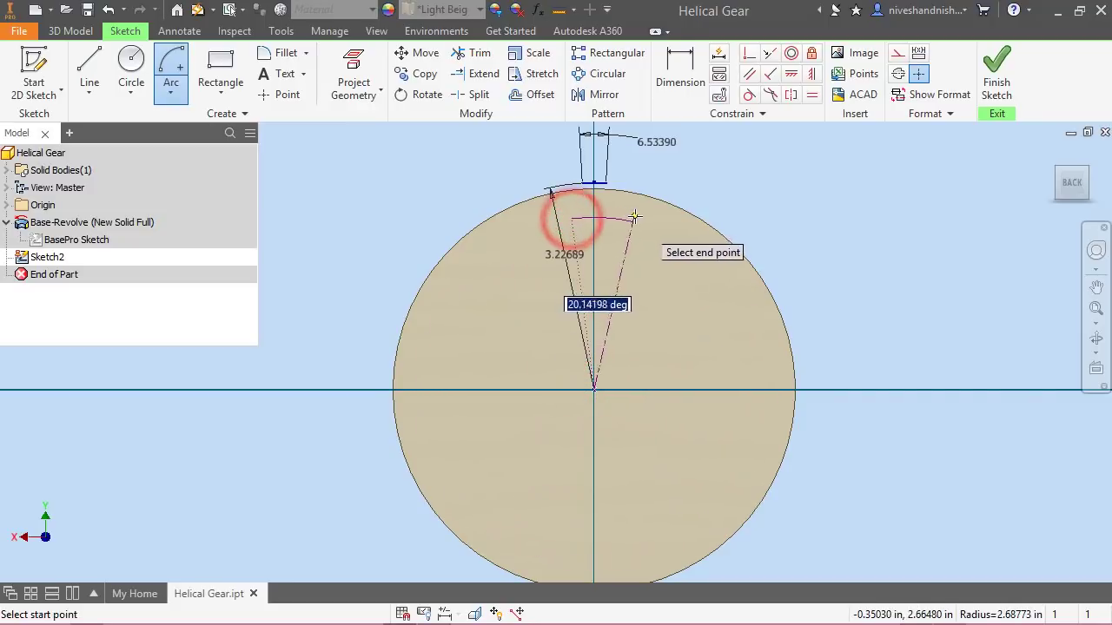
pyautogui.click(635, 217)
pyautogui.rightClick(724, 179)
pyautogui.click(776, 172)
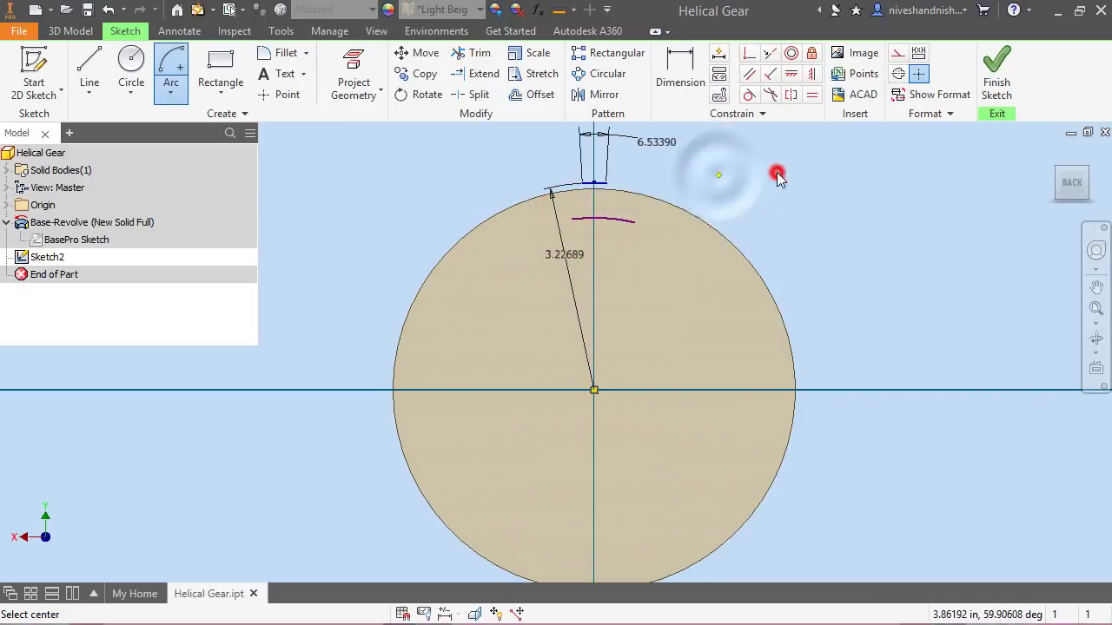
# Add a vertical constraint between the inner arc's midpoint and the origin
pyautogui.click(810, 75)
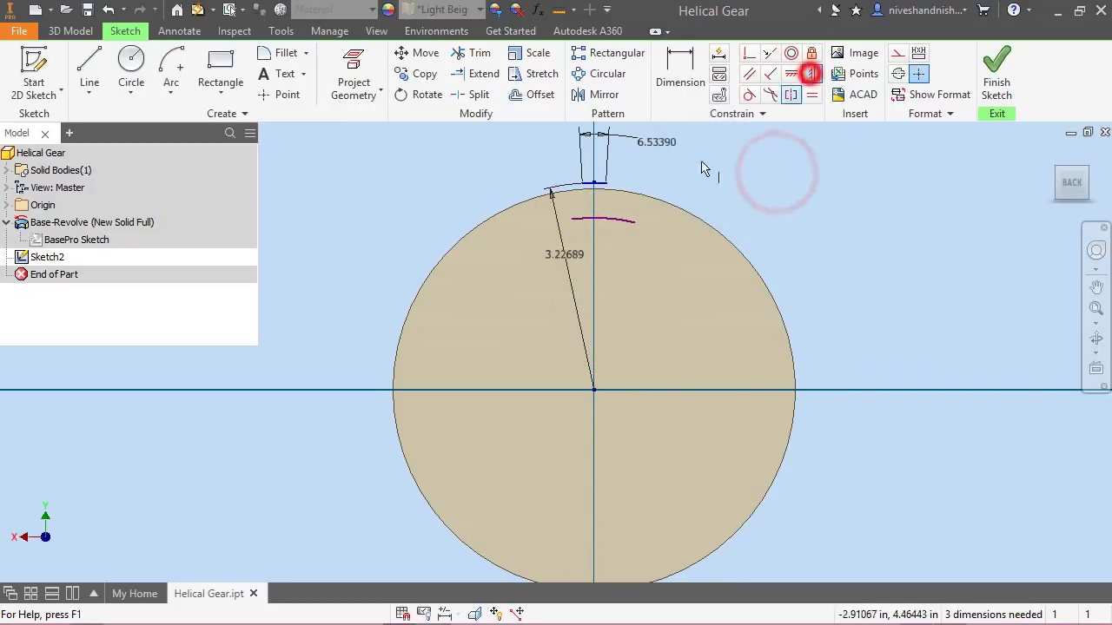
pyautogui.click(602, 220)
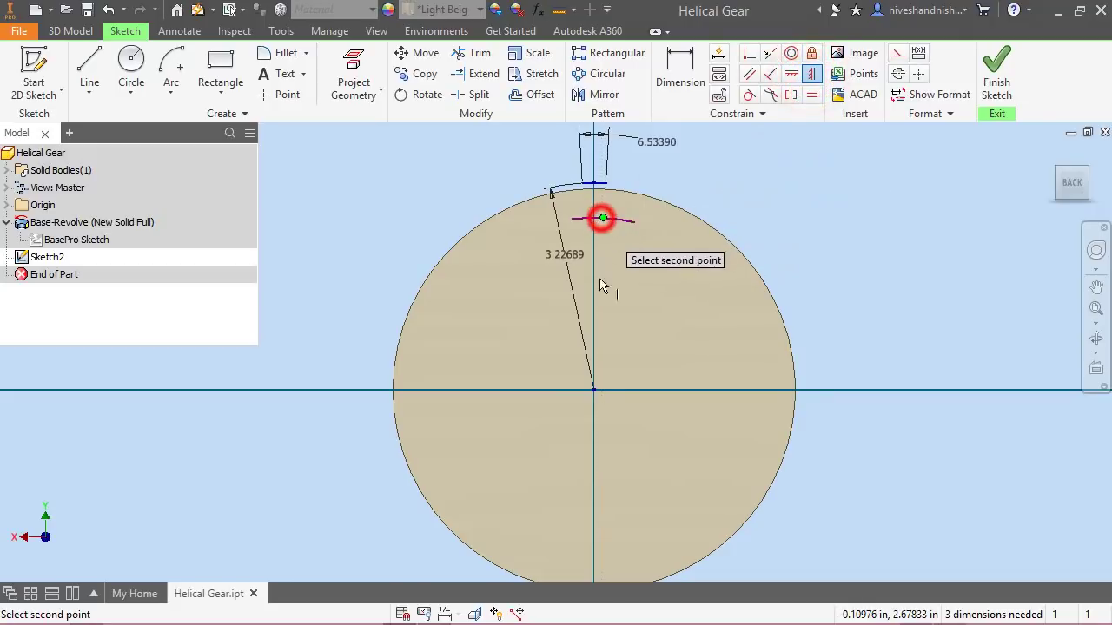
pyautogui.click(595, 392)
# Dimension the inner arc's radius and set it to 2.90791 in
pyautogui.rightClick(728, 153)
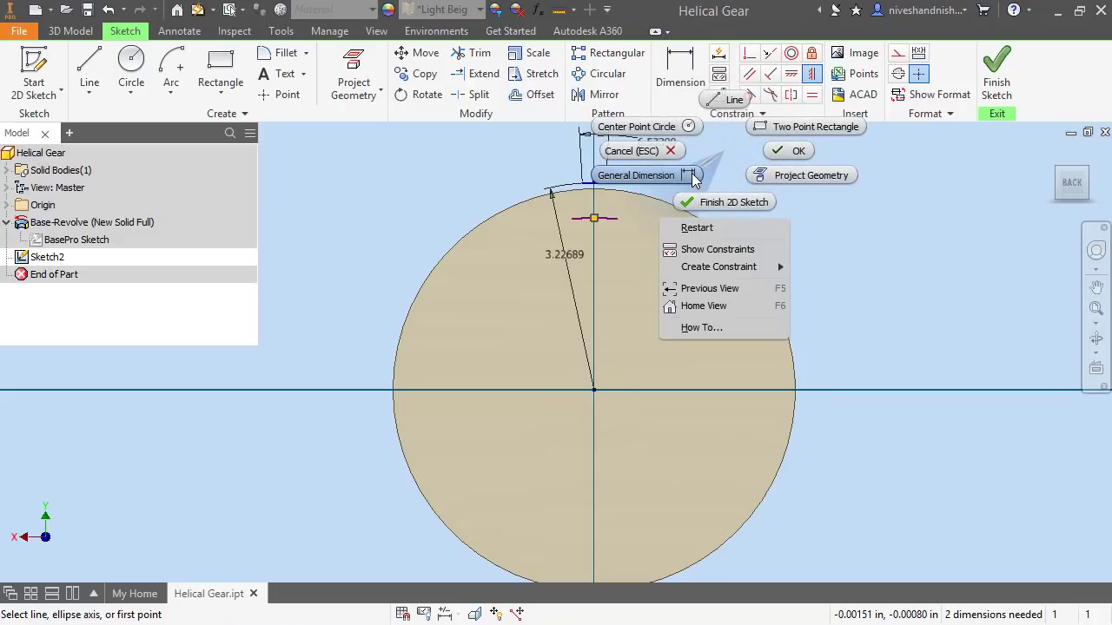
pyautogui.click(693, 176)
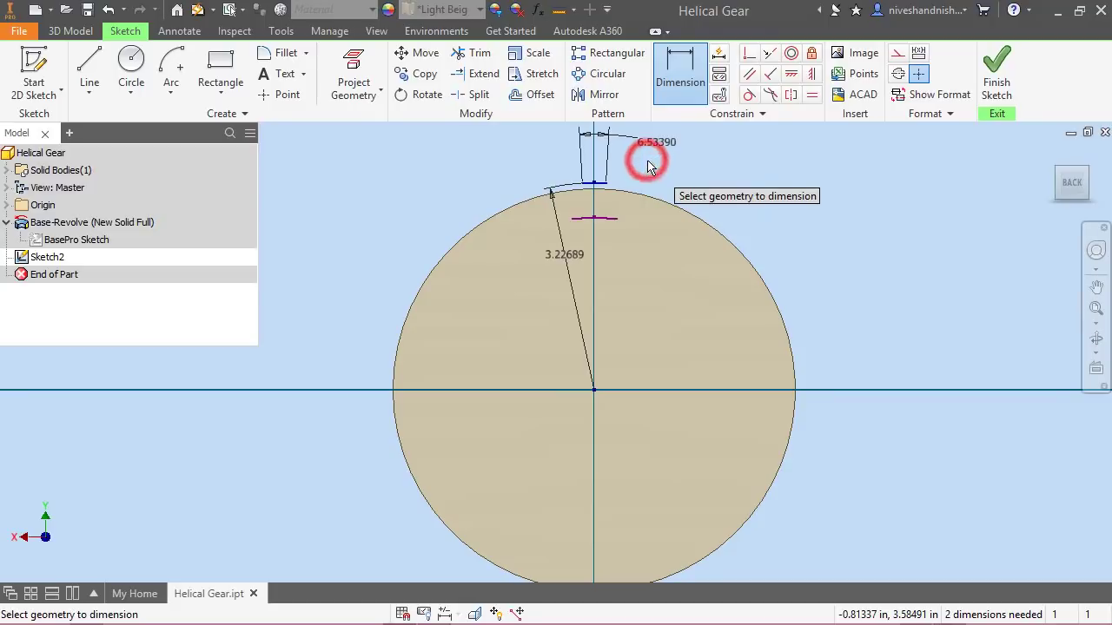
pyautogui.scroll(2, 613, 178)
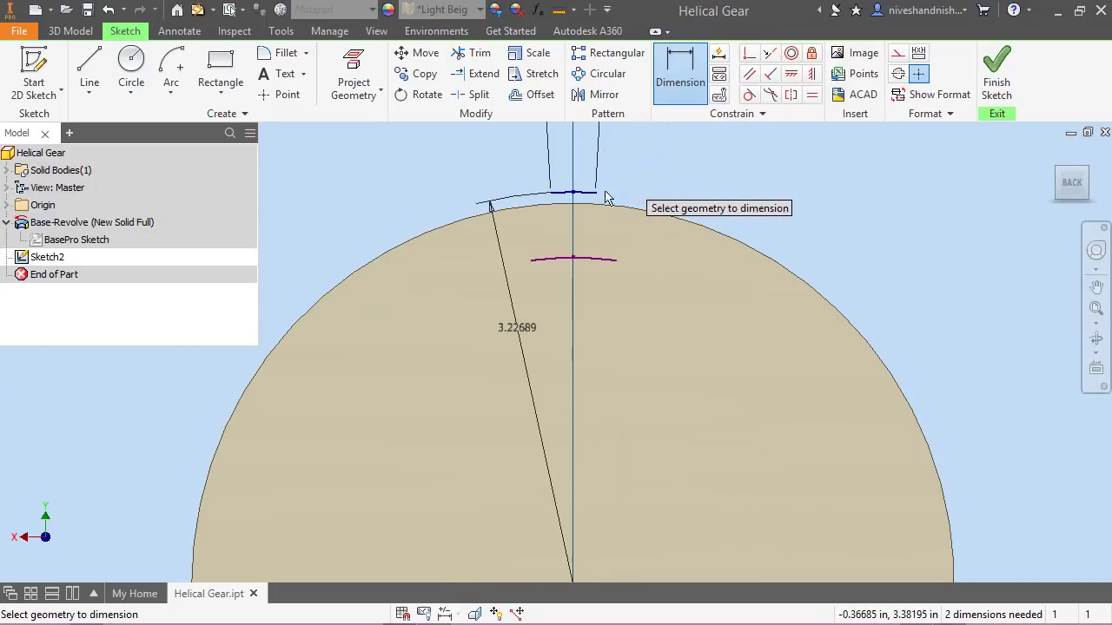
pyautogui.click(582, 259)
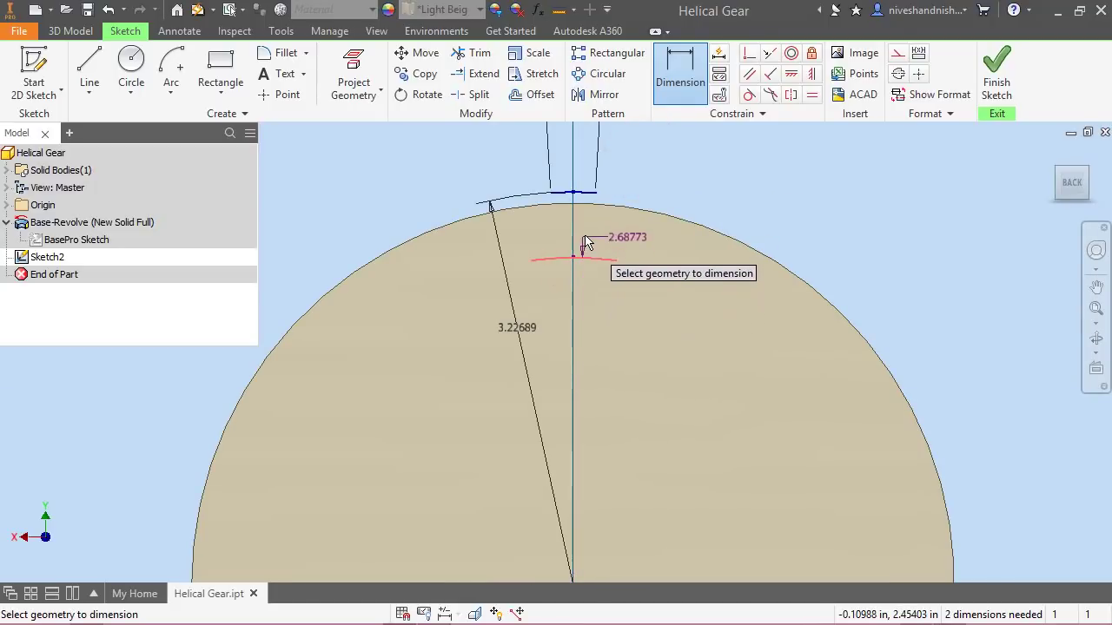
pyautogui.click(583, 236)
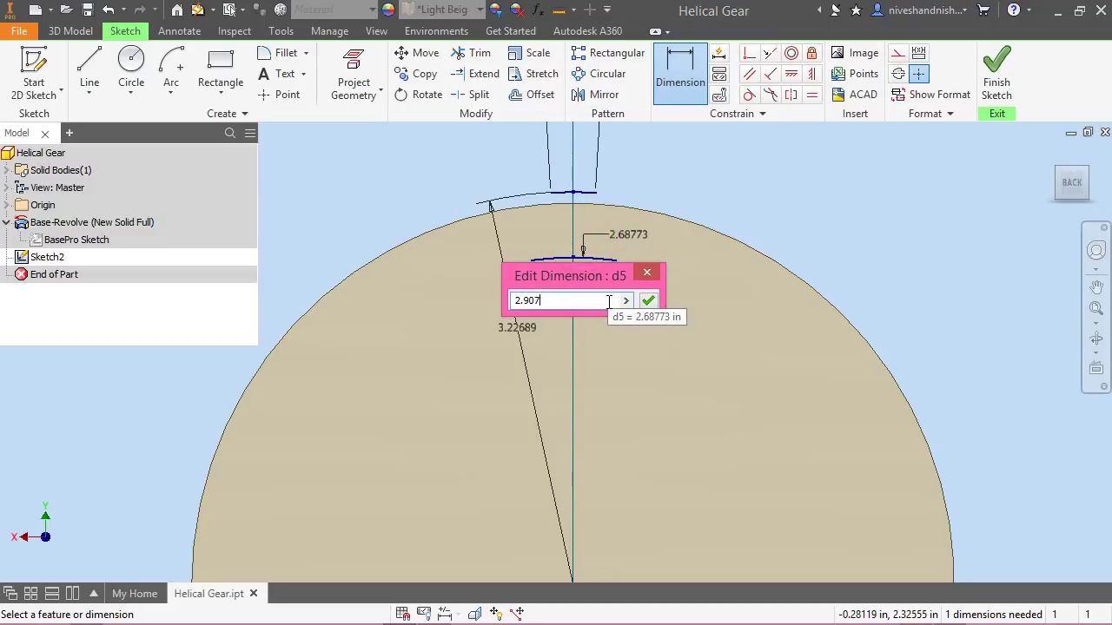
pyautogui.write('2.90791')
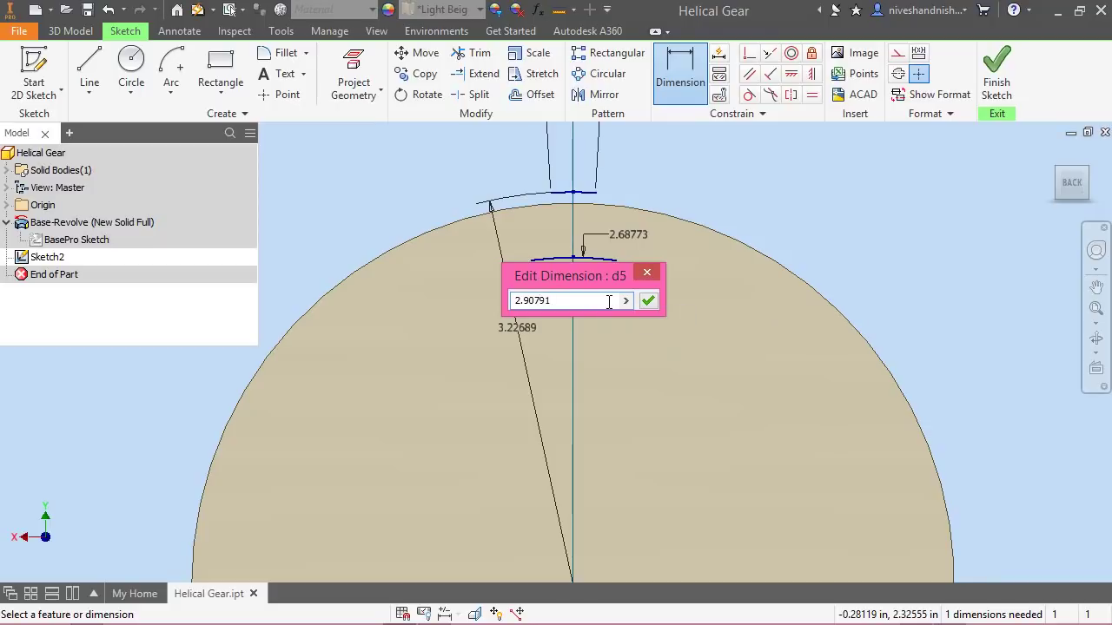
pyautogui.press('Return')
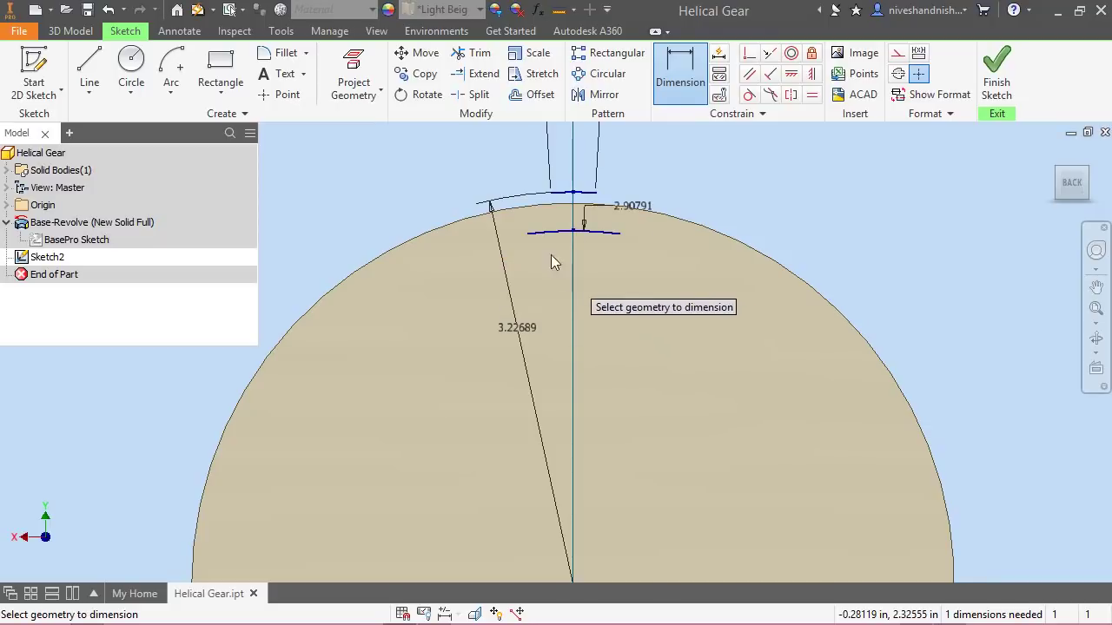
# Add an angular dimension between the inner arc's endpoints about the origin and set it to 2.01435 degrees
pyautogui.click(522, 232)
pyautogui.scroll(-5, 536, 287)
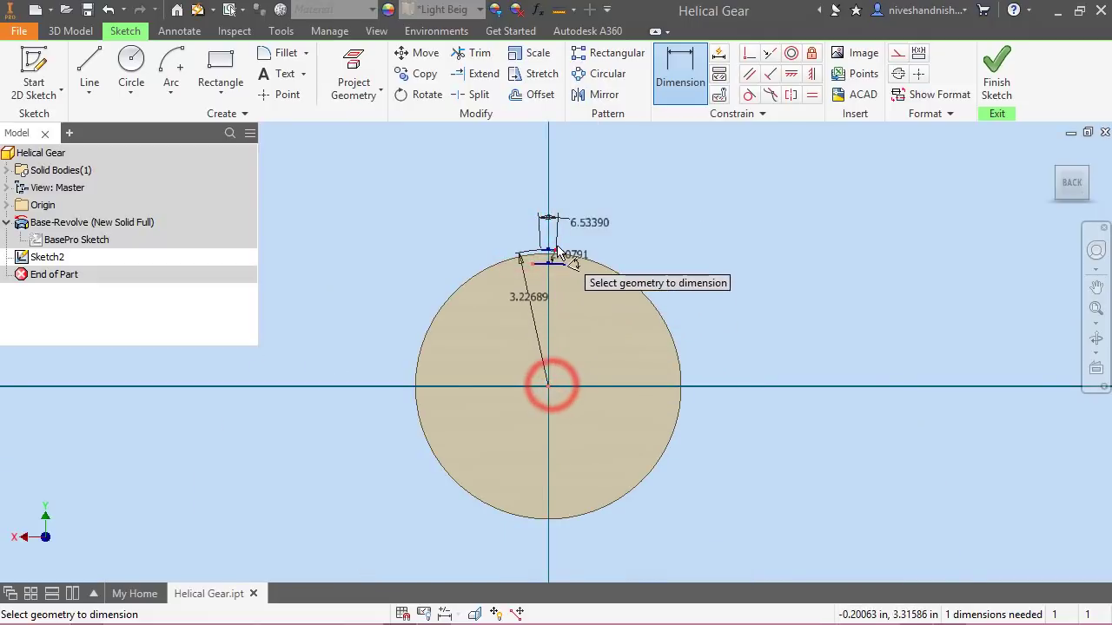
pyautogui.scroll(5, 556, 256)
pyautogui.click(606, 371)
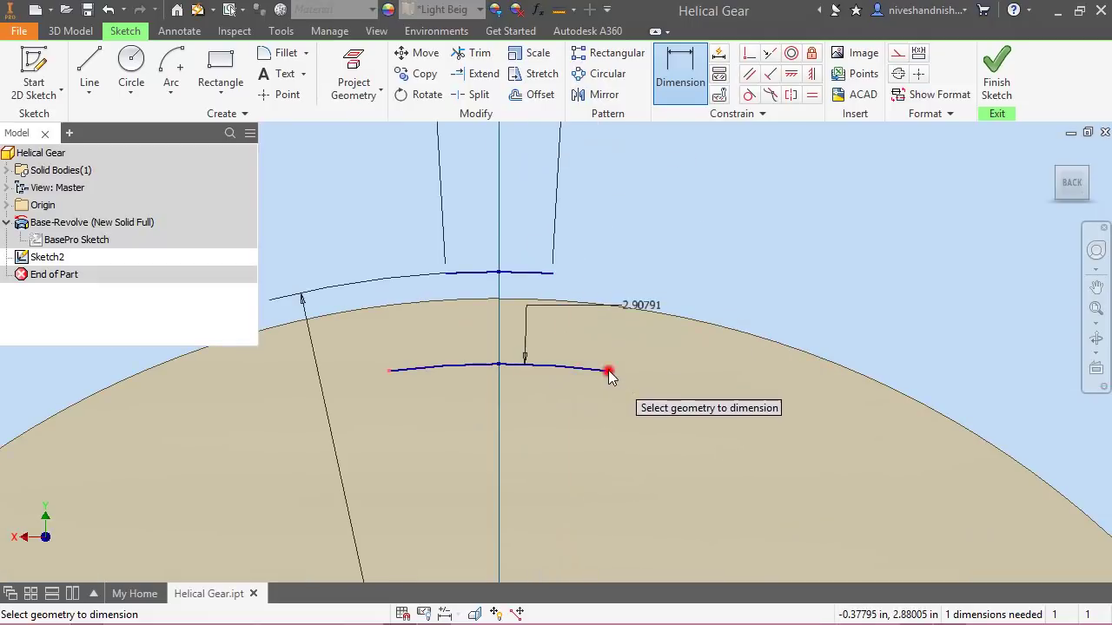
pyautogui.click(517, 403)
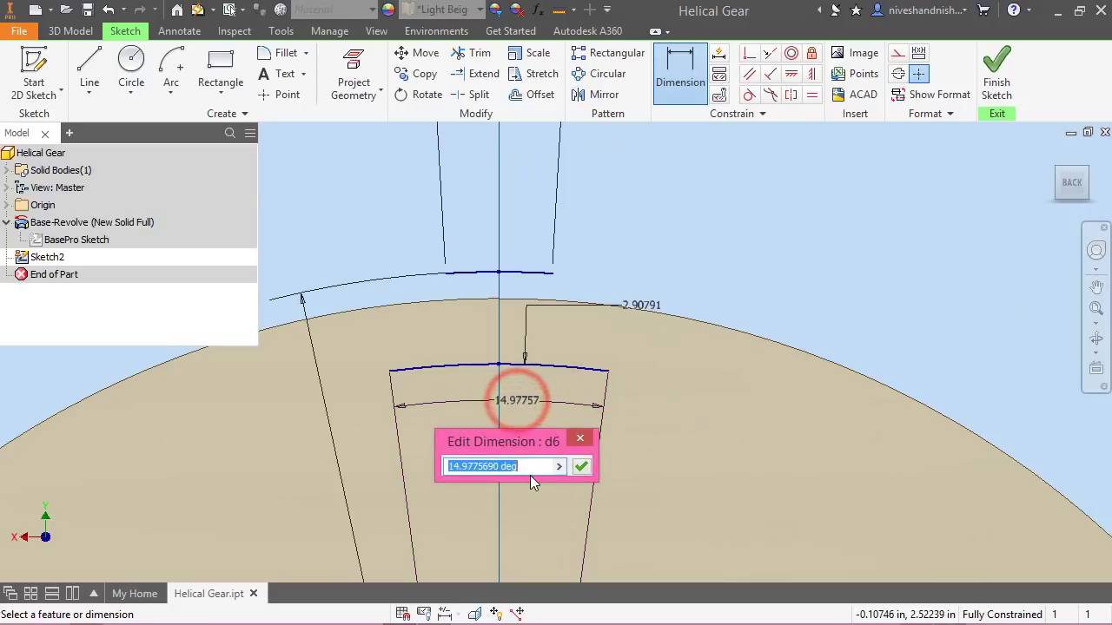
pyautogui.write('2.01')
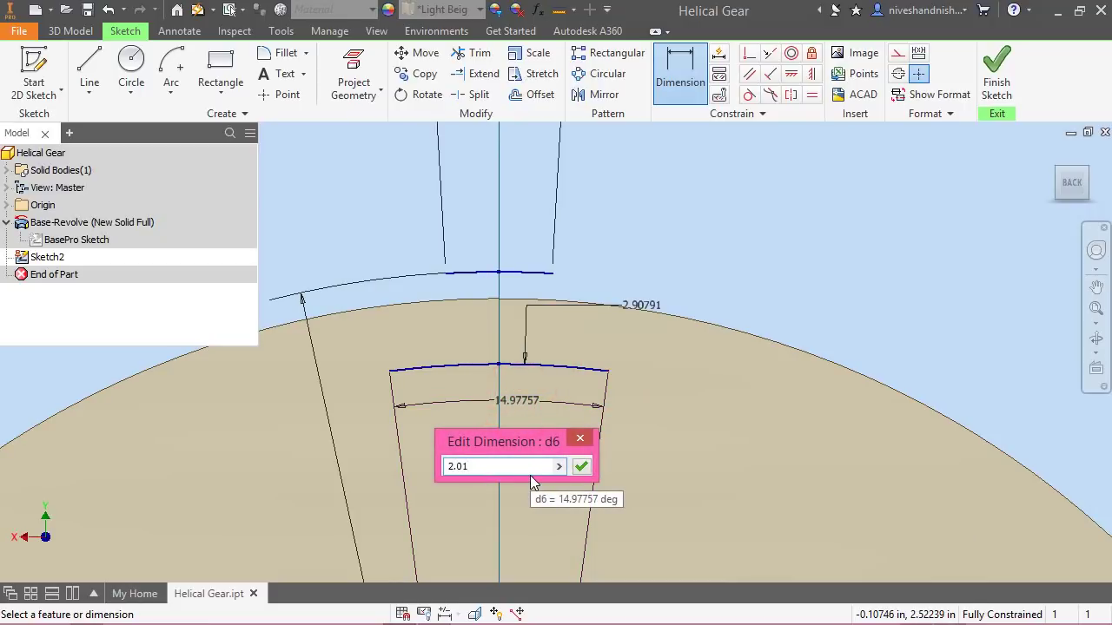
pyautogui.write('435')
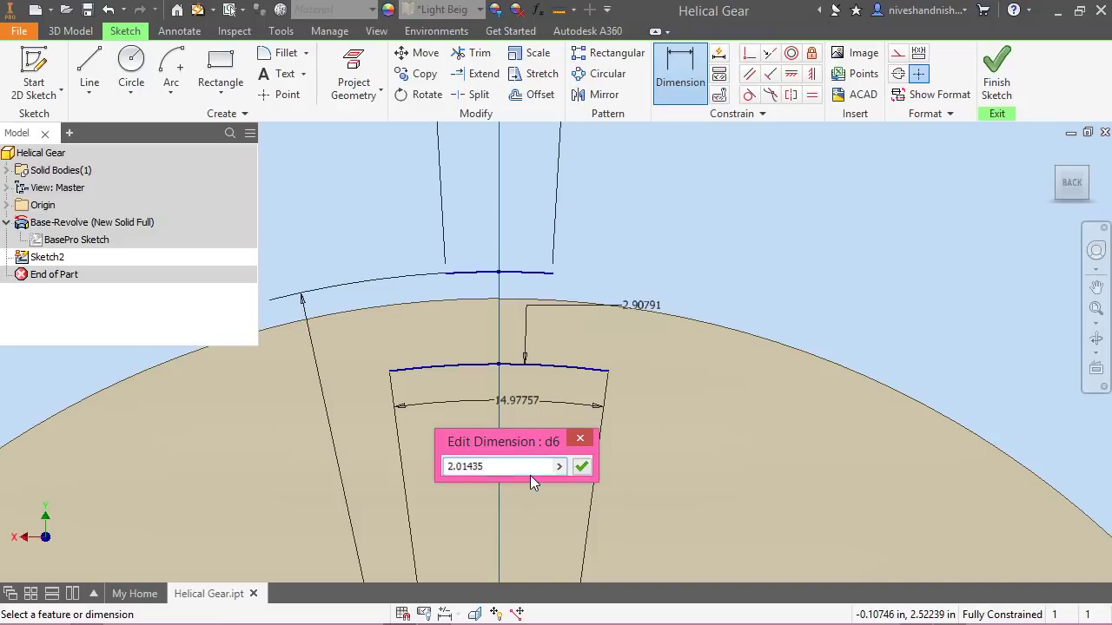
pyautogui.press('Return')
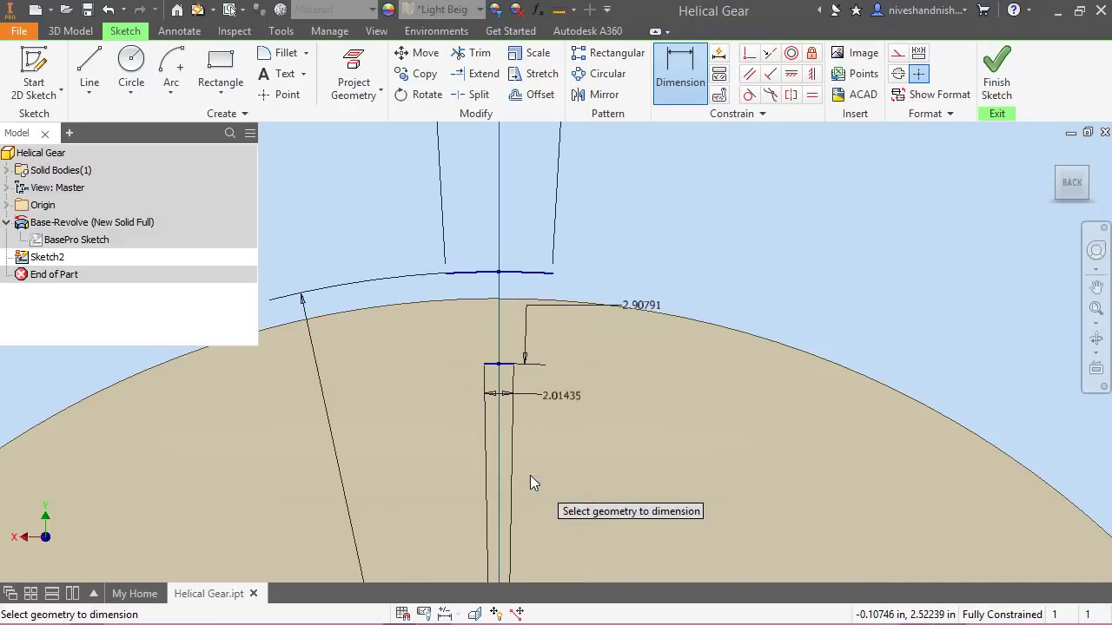
pyautogui.rightClick(659, 219)
pyautogui.click(713, 208)
# Draw a three-point arc joining the left endpoints of the outer and inner arcs, bowed toward the vertical centreline
pyautogui.scroll(3, 441, 311)
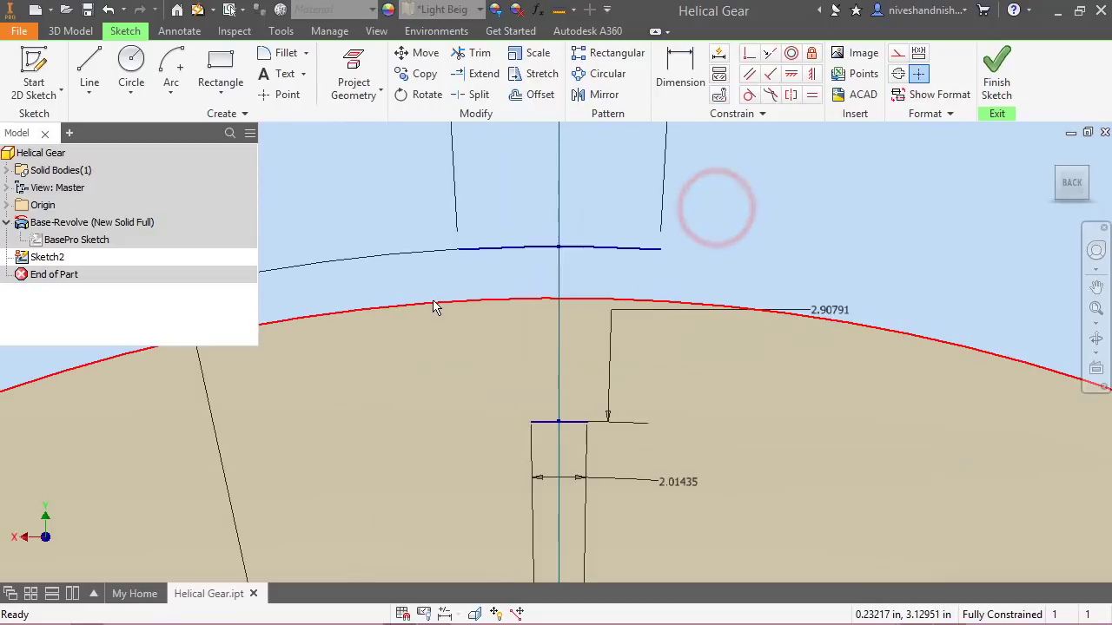
pyautogui.click(171, 94)
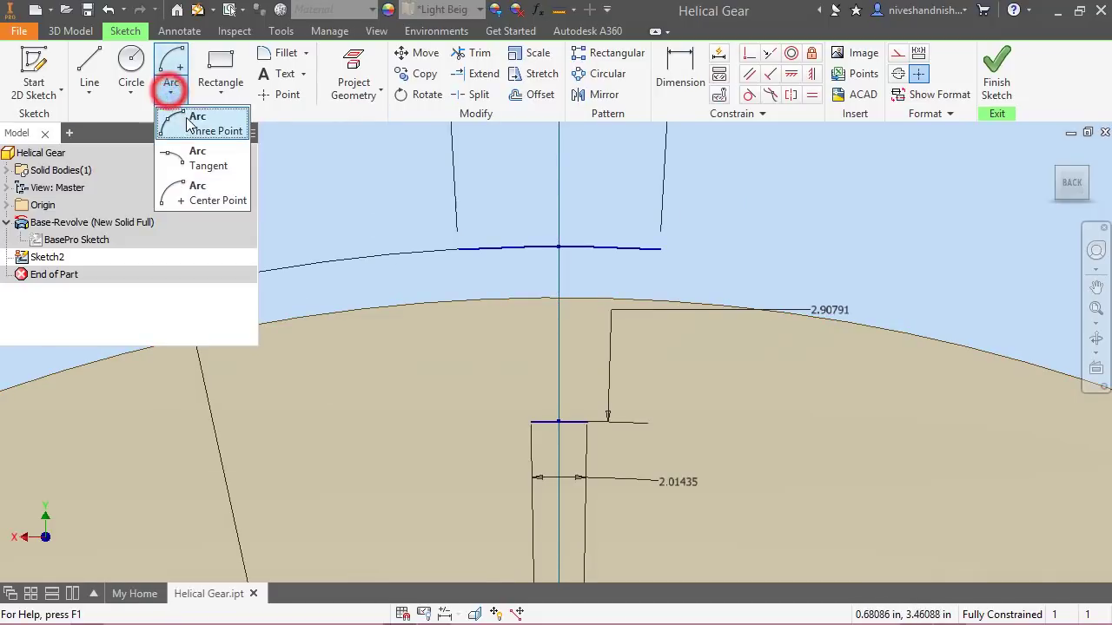
pyautogui.click(183, 110)
pyautogui.click(459, 251)
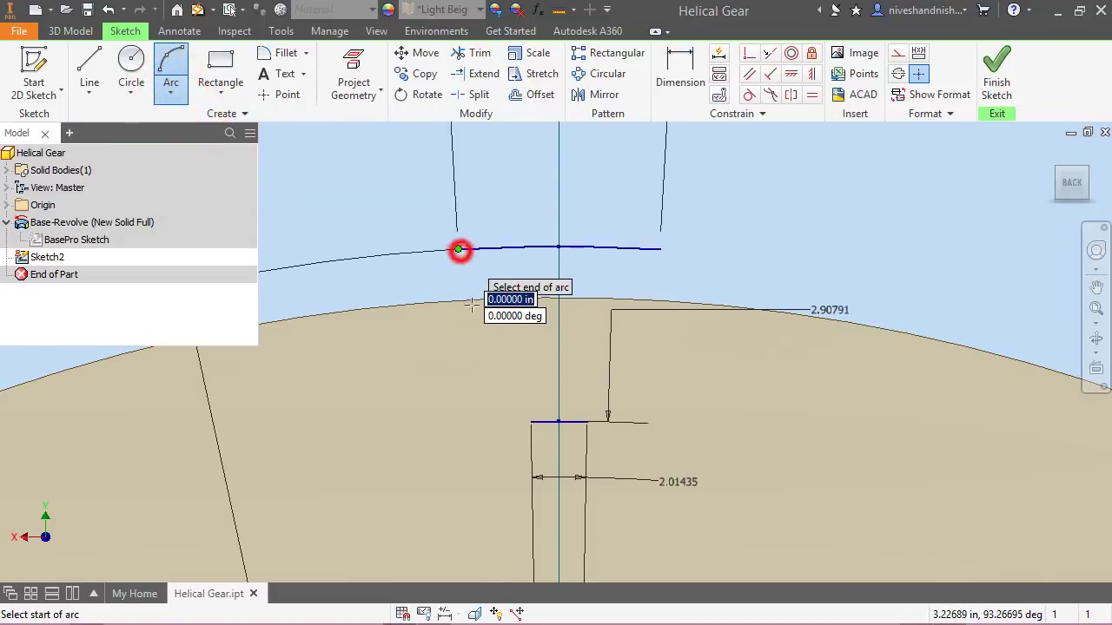
pyautogui.click(531, 422)
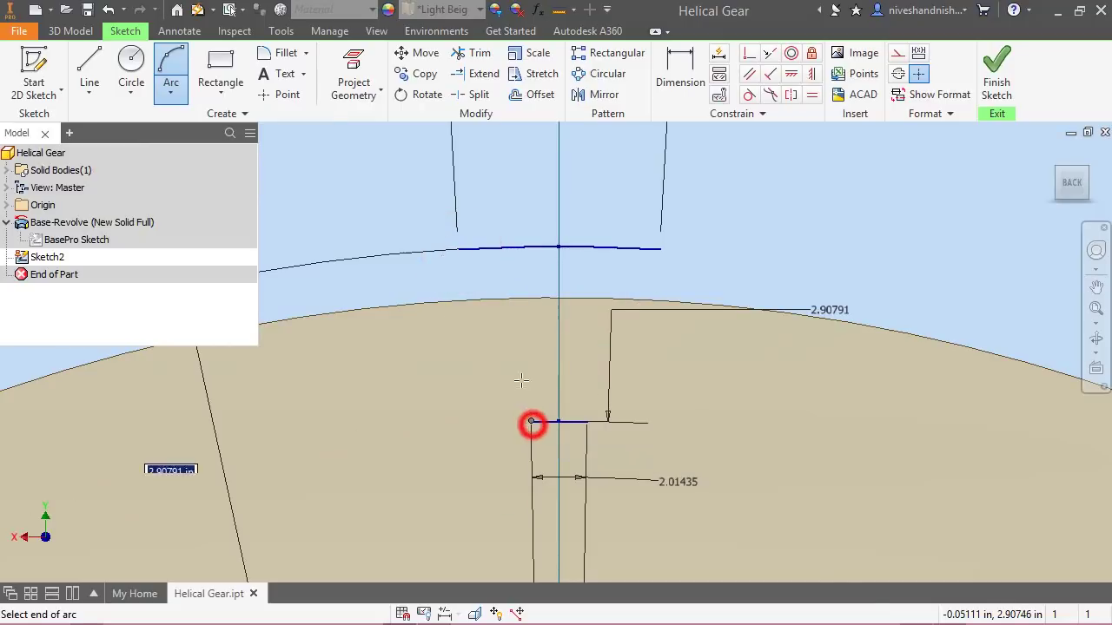
pyautogui.click(518, 363)
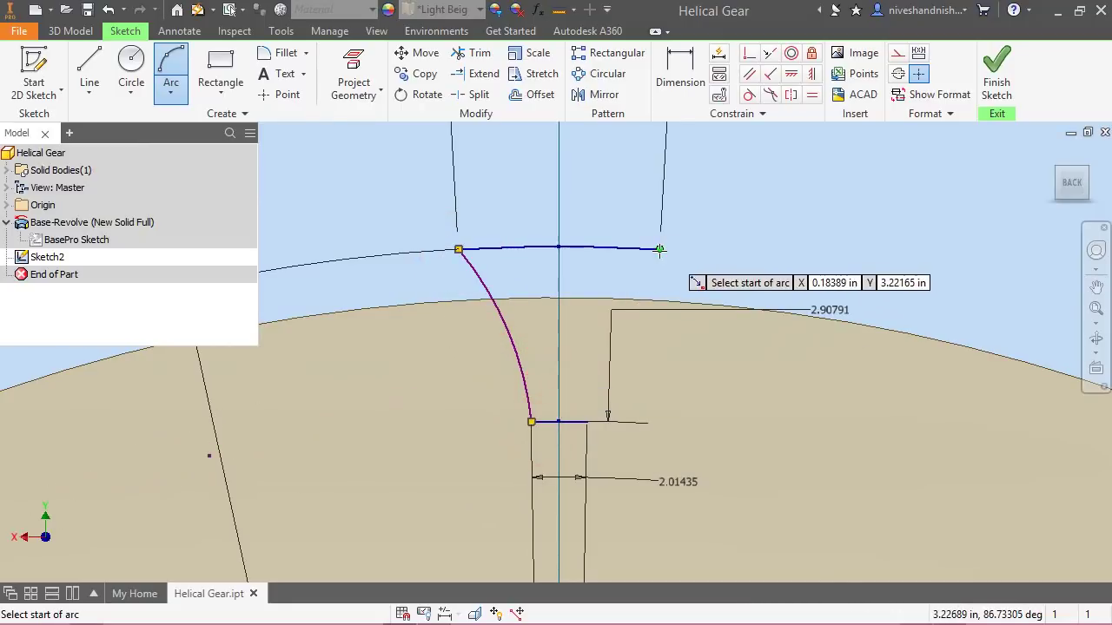
# Draw a three-point arc of about 0.31 in radius joining the right endpoints of the outer and inner arcs, bowed toward the centreline
pyautogui.click(659, 250)
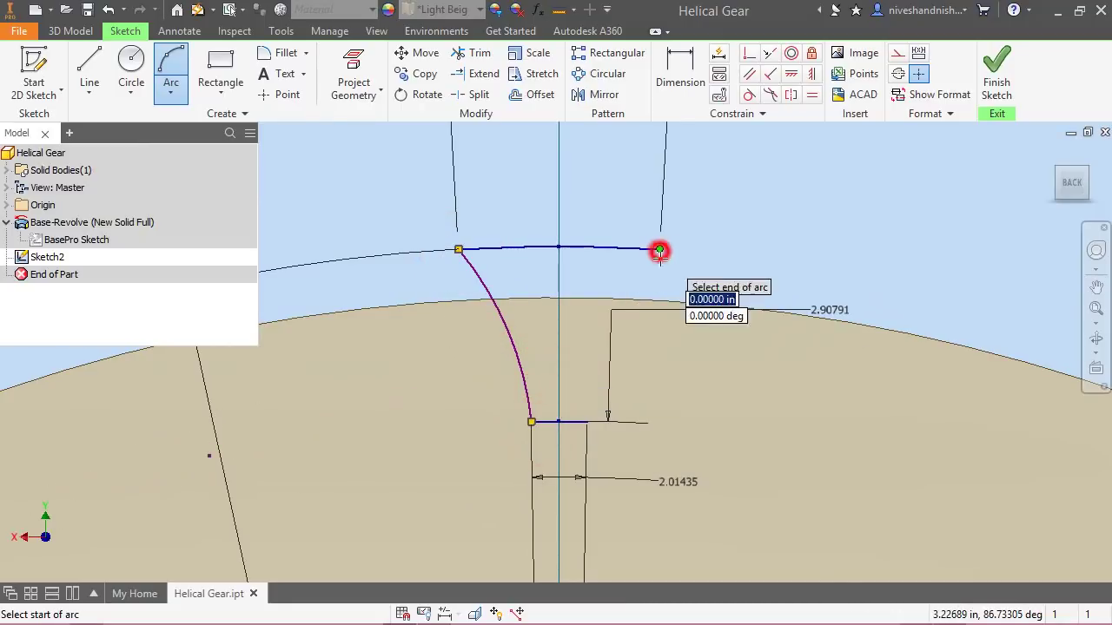
pyautogui.click(587, 423)
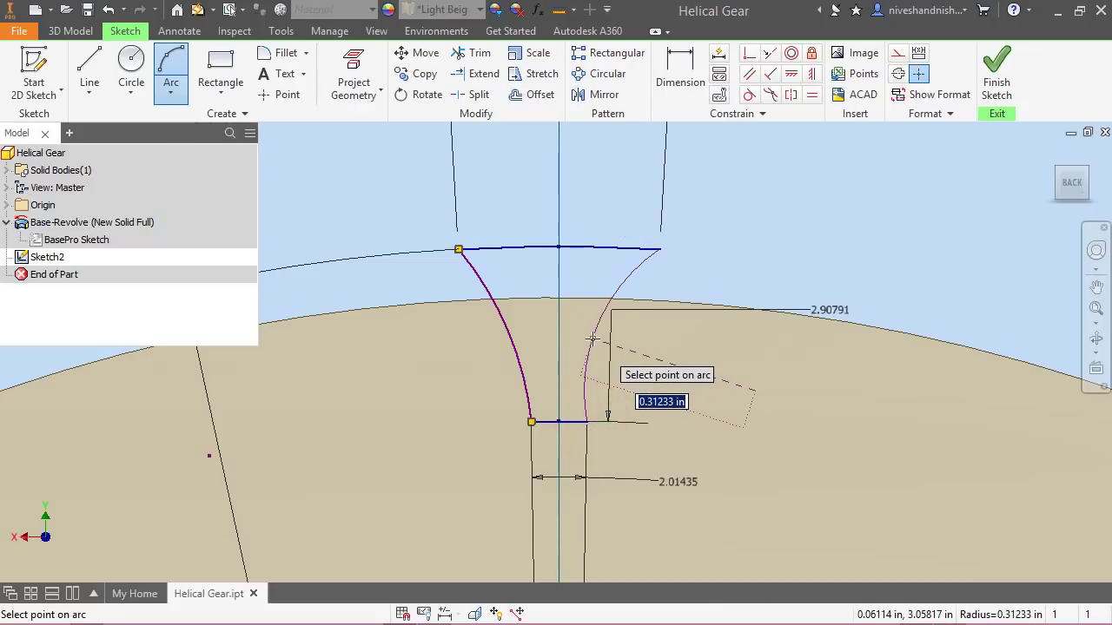
pyautogui.click(591, 340)
pyautogui.rightClick(765, 179)
pyautogui.click(781, 181)
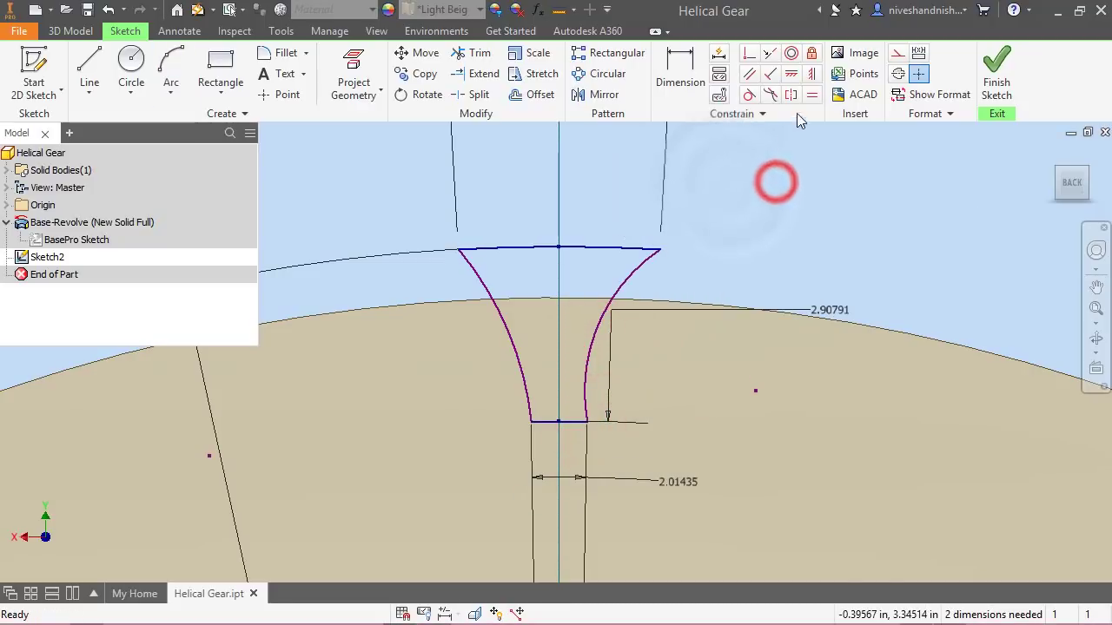
# Add an equal constraint between the right and left flank arcs of the tooth profile
pyautogui.click(813, 95)
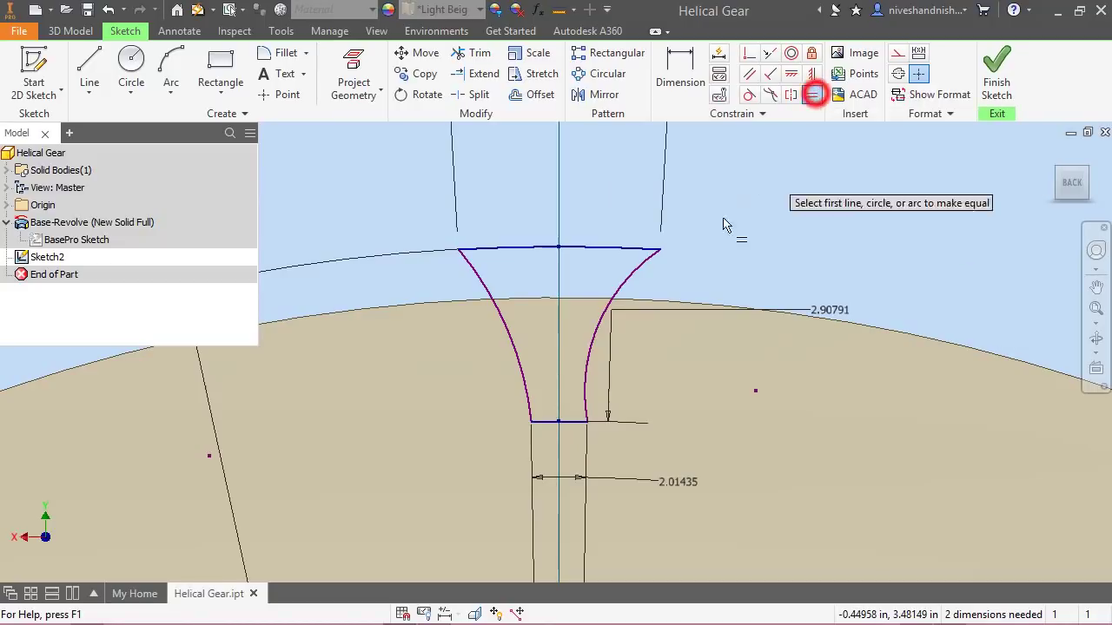
pyautogui.click(591, 335)
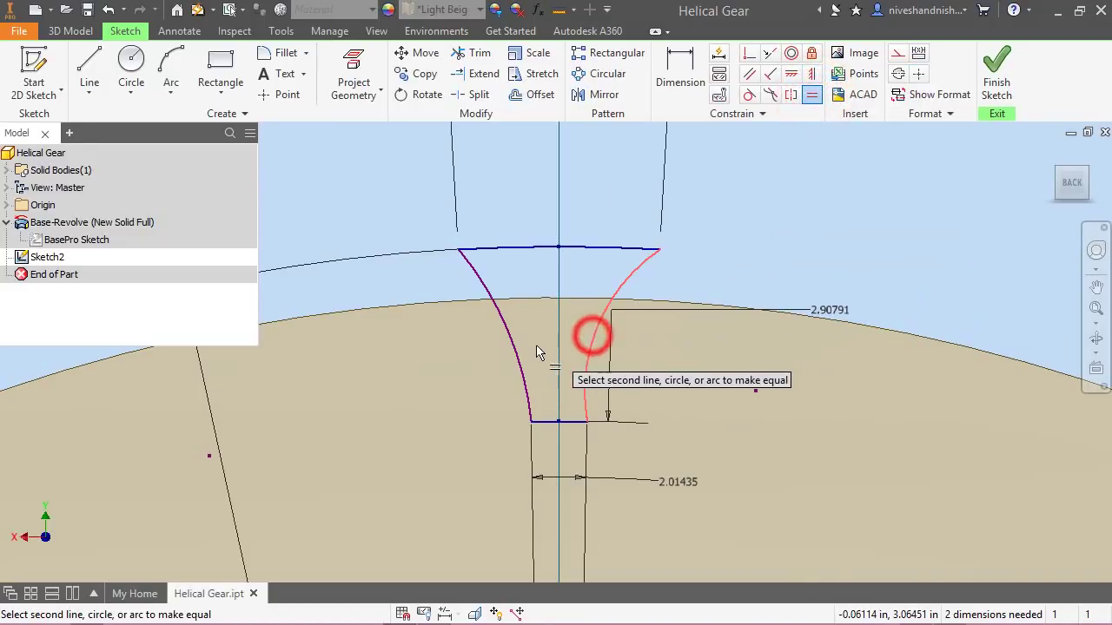
pyautogui.click(518, 354)
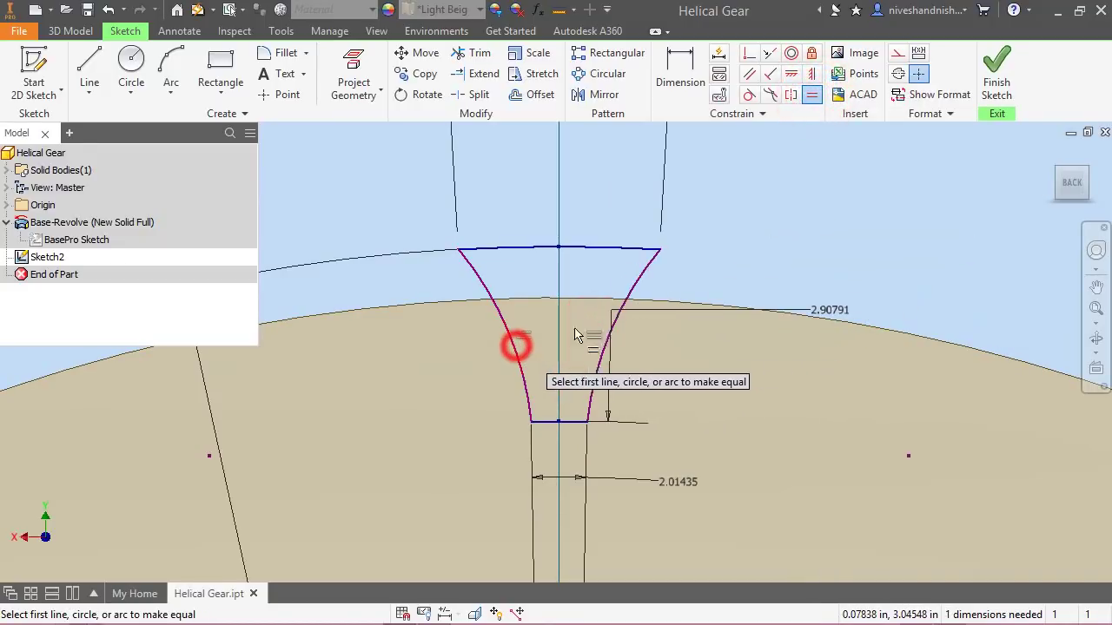
pyautogui.rightClick(714, 249)
pyautogui.click(769, 244)
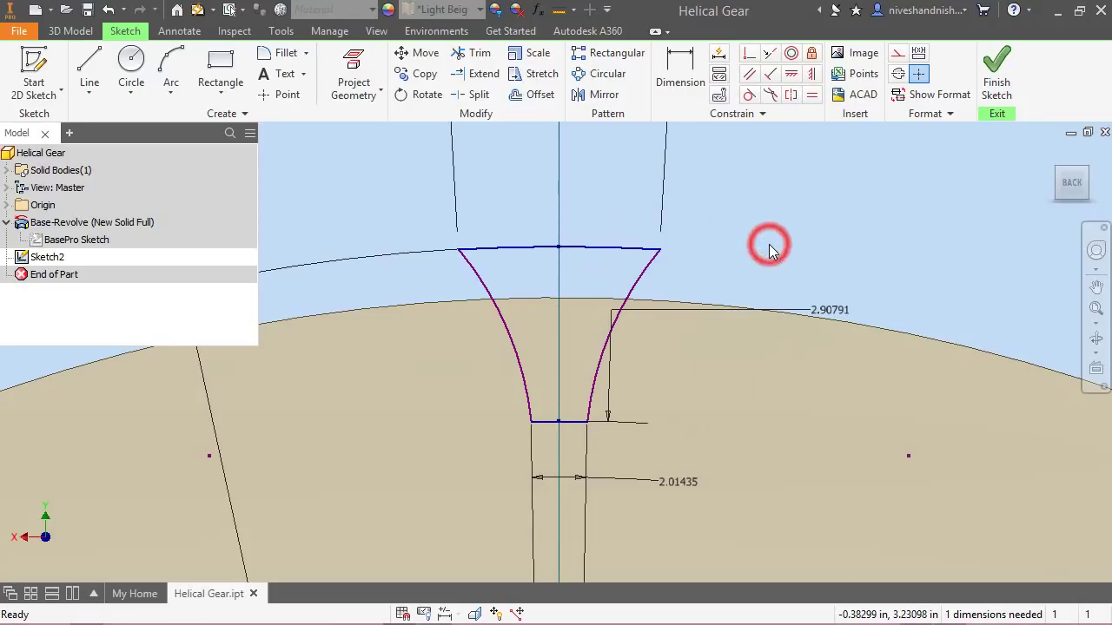
# Dimension the left flank arc's radius and set it to 1.425 in
pyautogui.press('d')
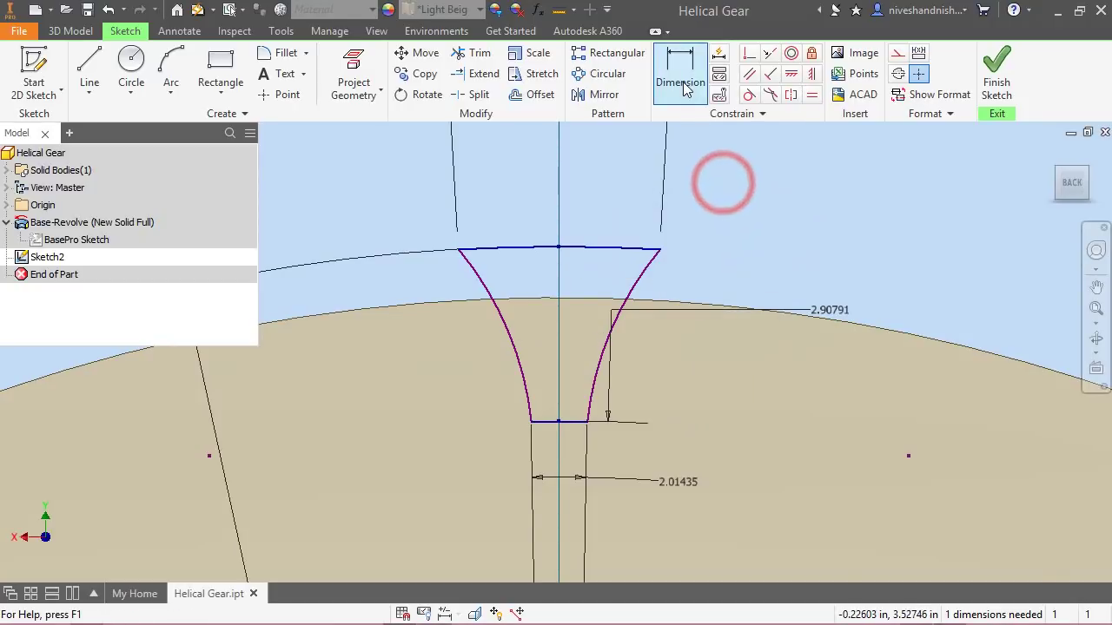
pyautogui.click(510, 331)
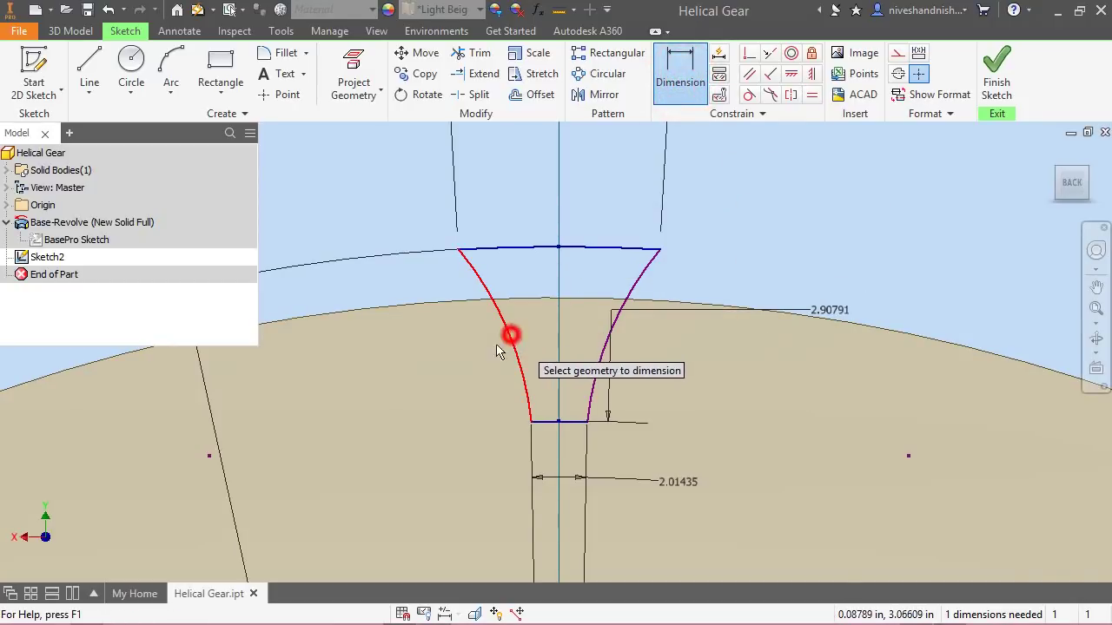
pyautogui.click(467, 353)
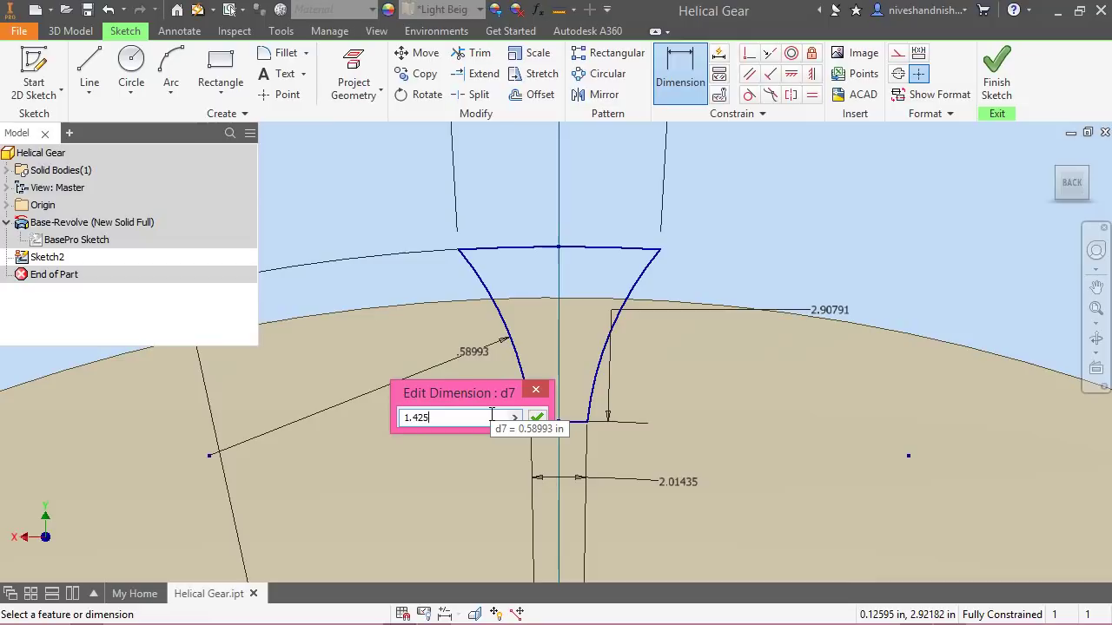
pyautogui.press('Return')
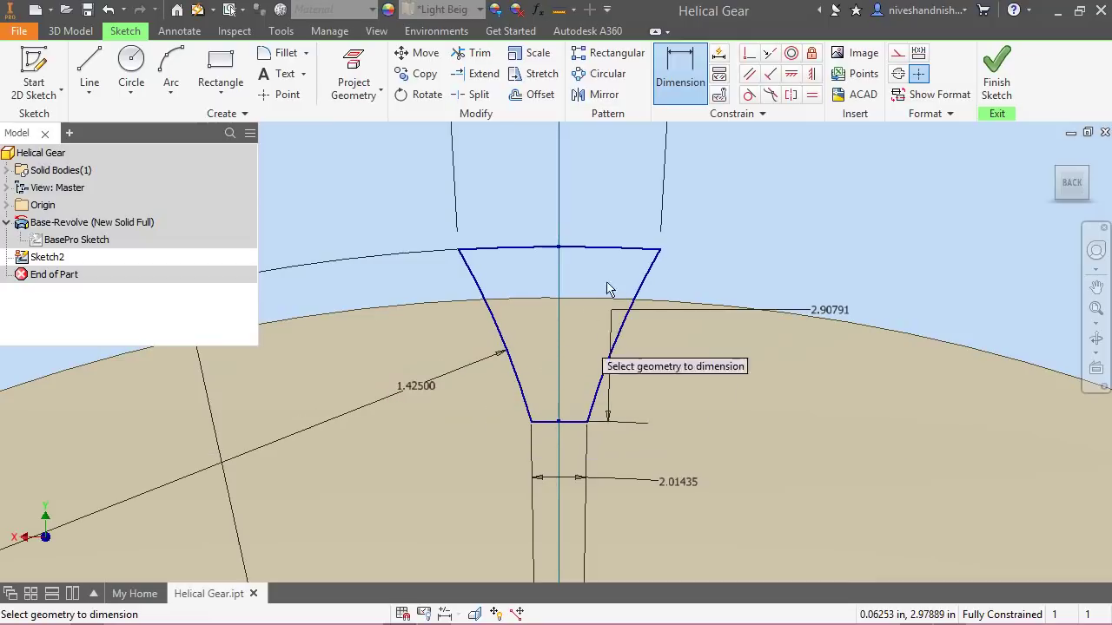
pyautogui.rightClick(708, 206)
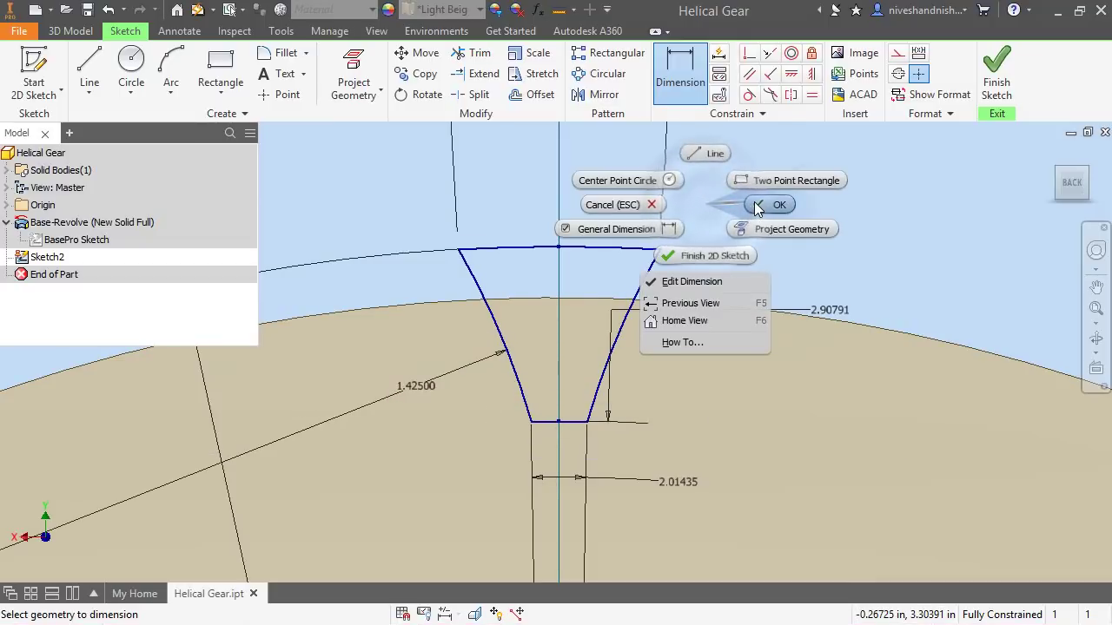
pyautogui.click(756, 201)
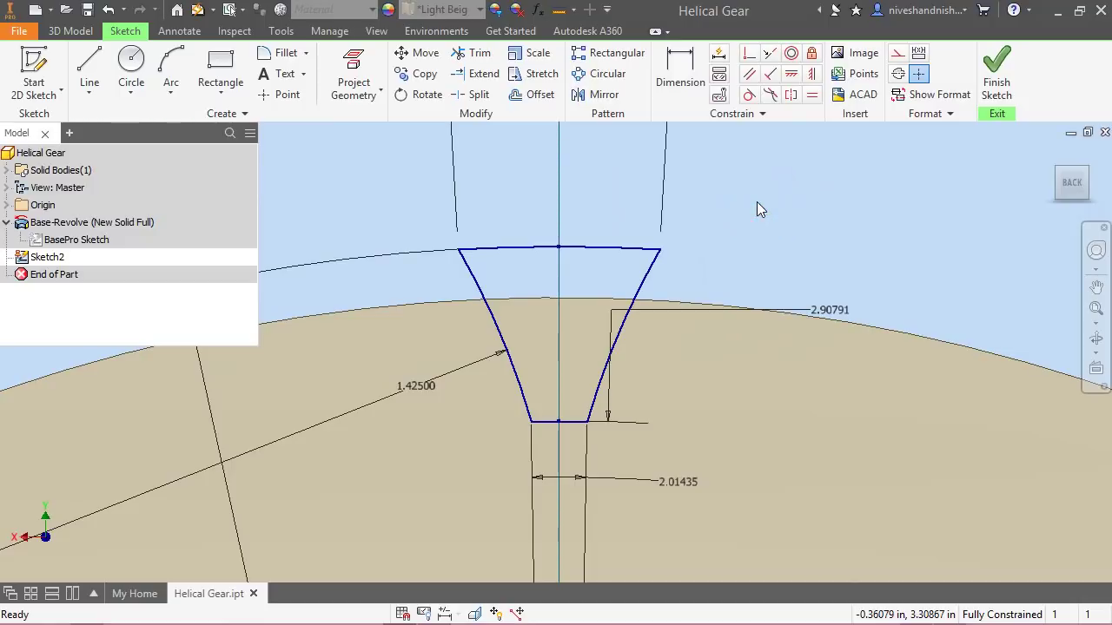
pyautogui.click(744, 231)
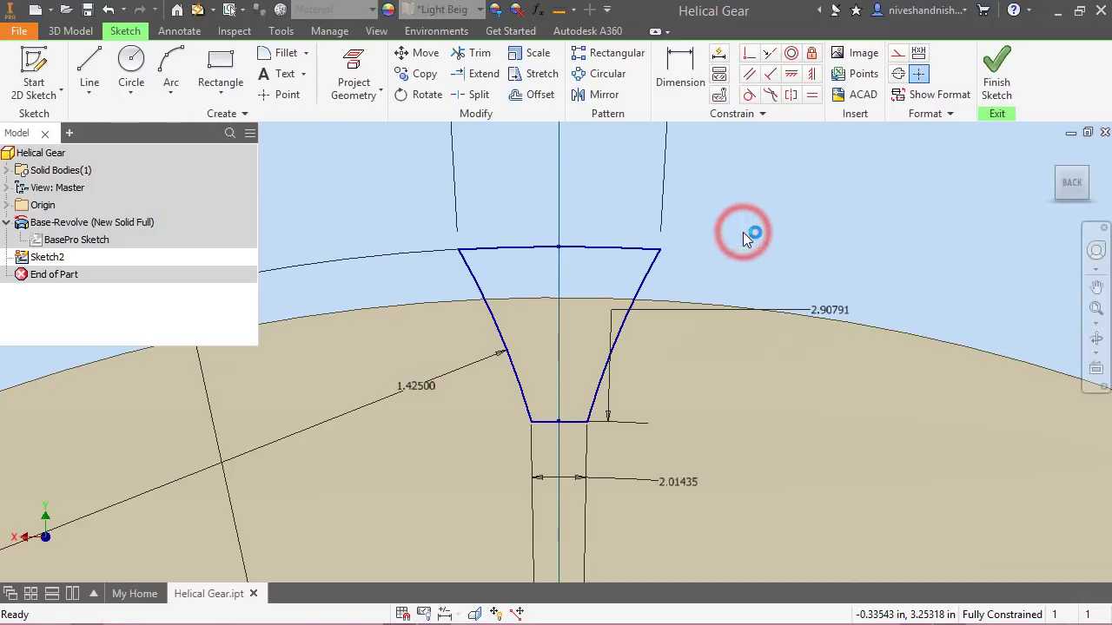
# Fillet the corner between the left flank and the inner arc with a 0.02505 in radius
pyautogui.click(282, 54)
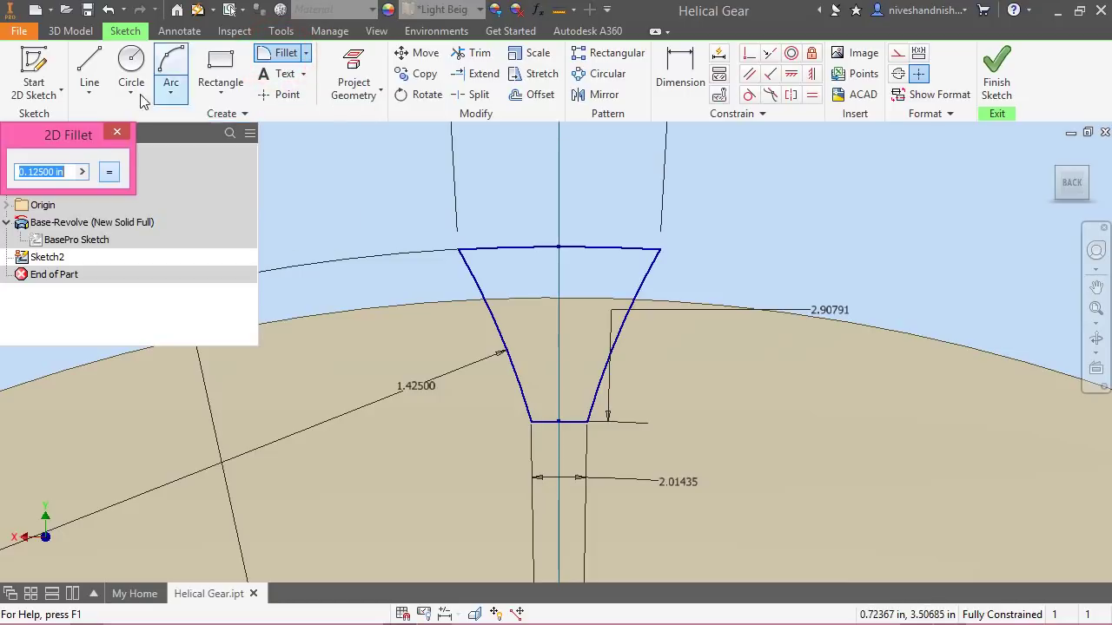
pyautogui.moveTo(72, 134); pyautogui.dragTo(273, 124)
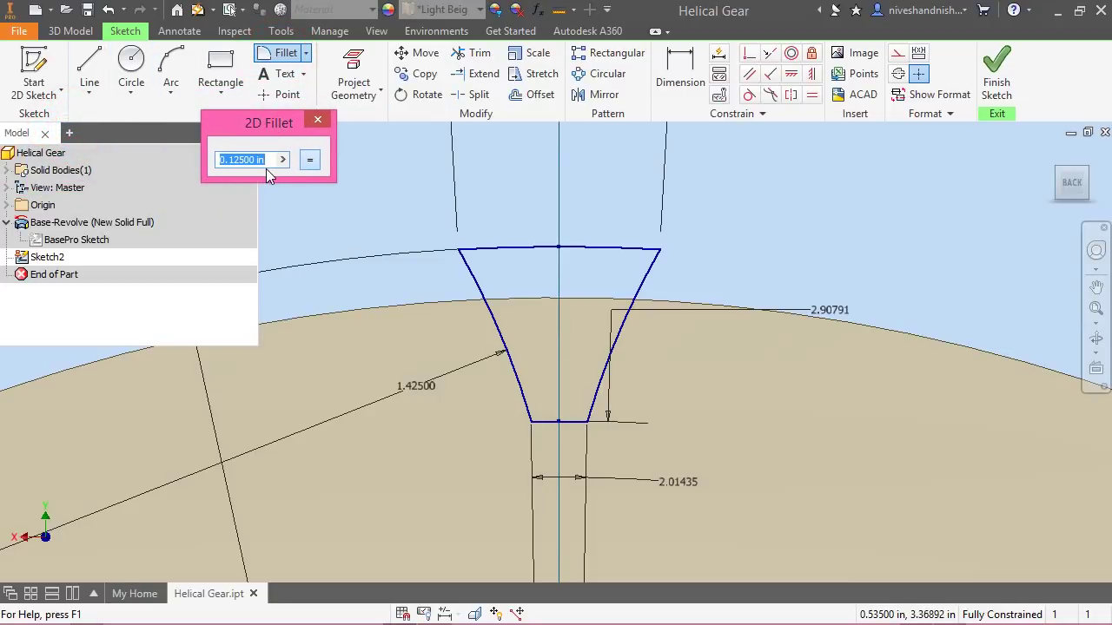
pyautogui.write('.02505')
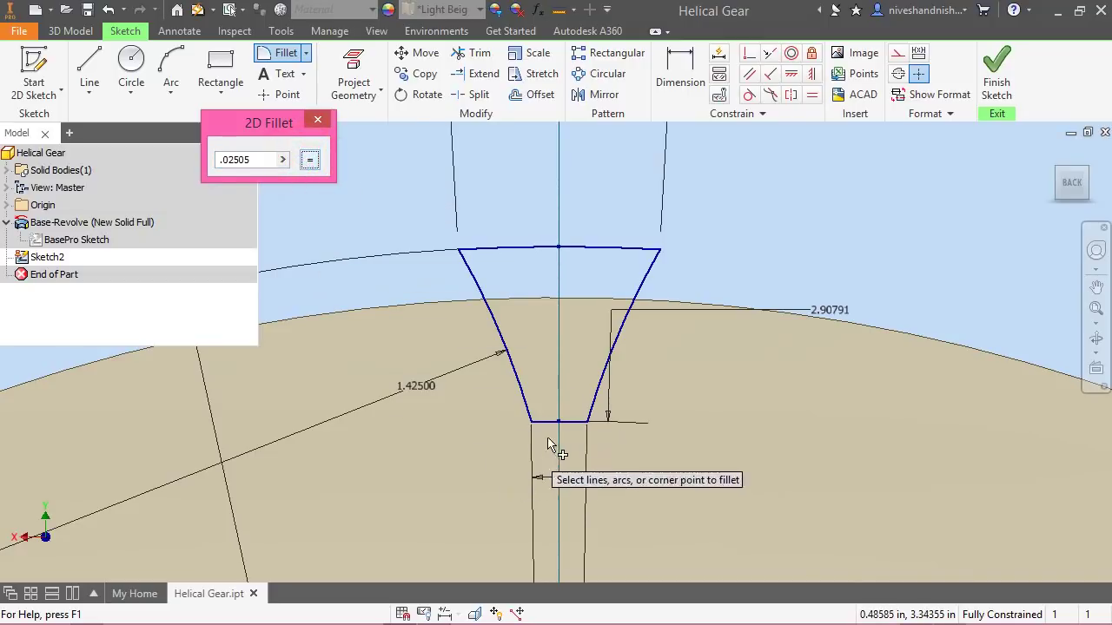
pyautogui.scroll(-5, 551, 441)
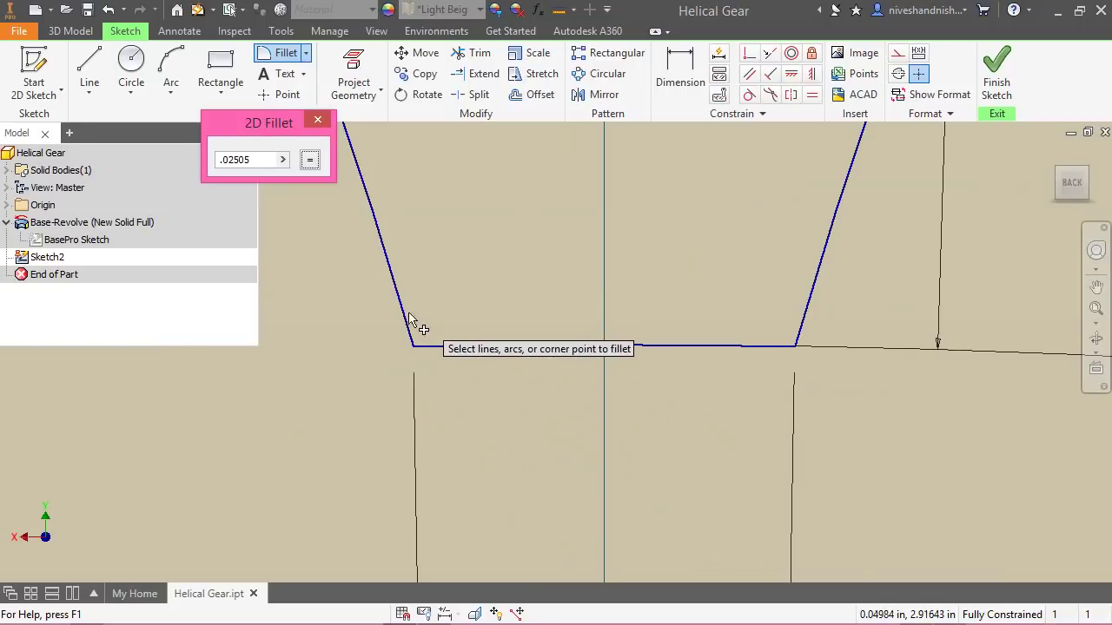
pyautogui.click(408, 316)
pyautogui.click(442, 346)
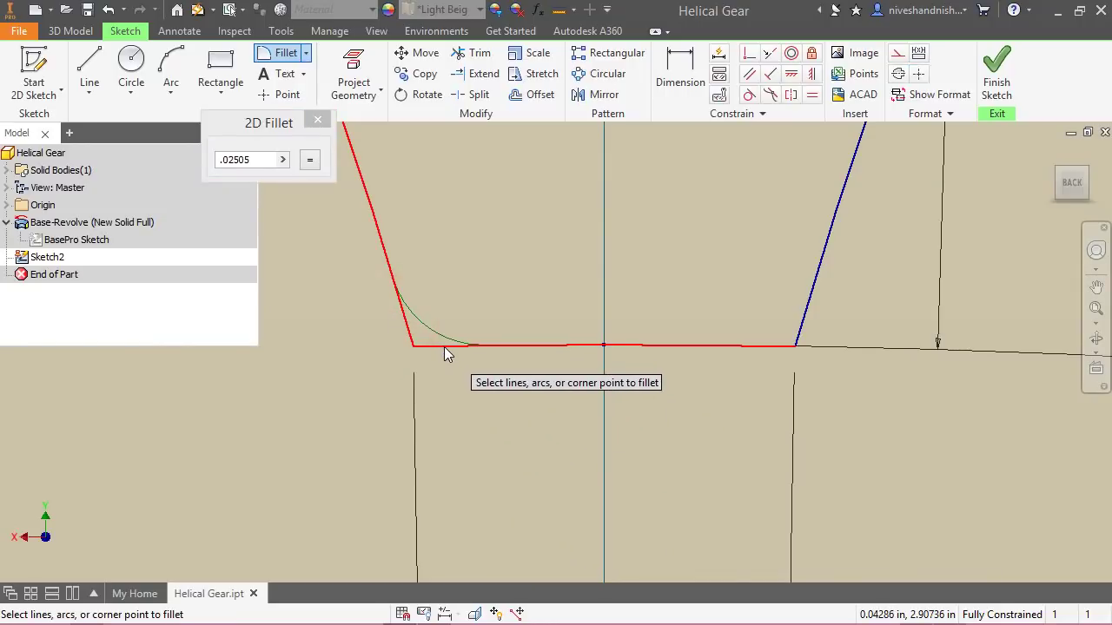
pyautogui.click(444, 346)
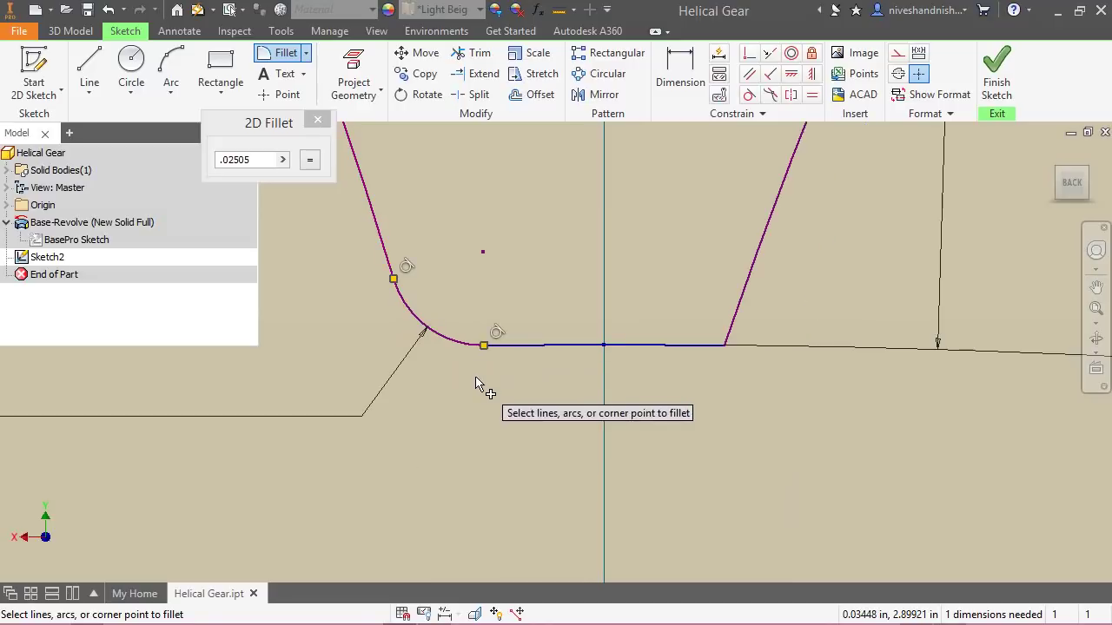
# Fillet the corner between the right flank and the inner arc with the same 0.02505 in radius
pyautogui.click(746, 286)
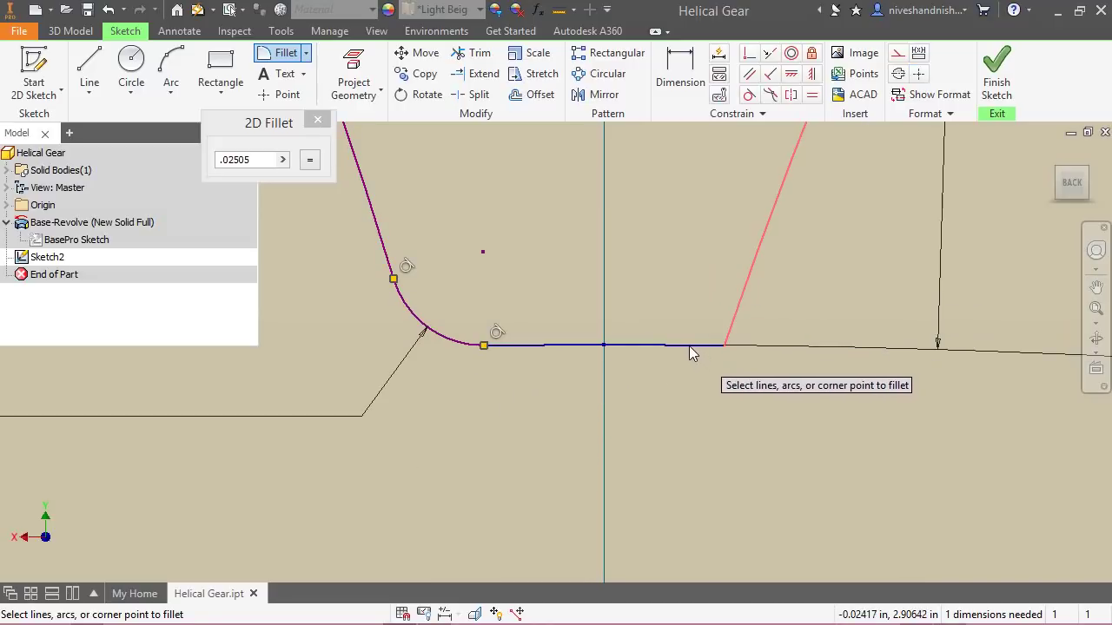
pyautogui.click(690, 346)
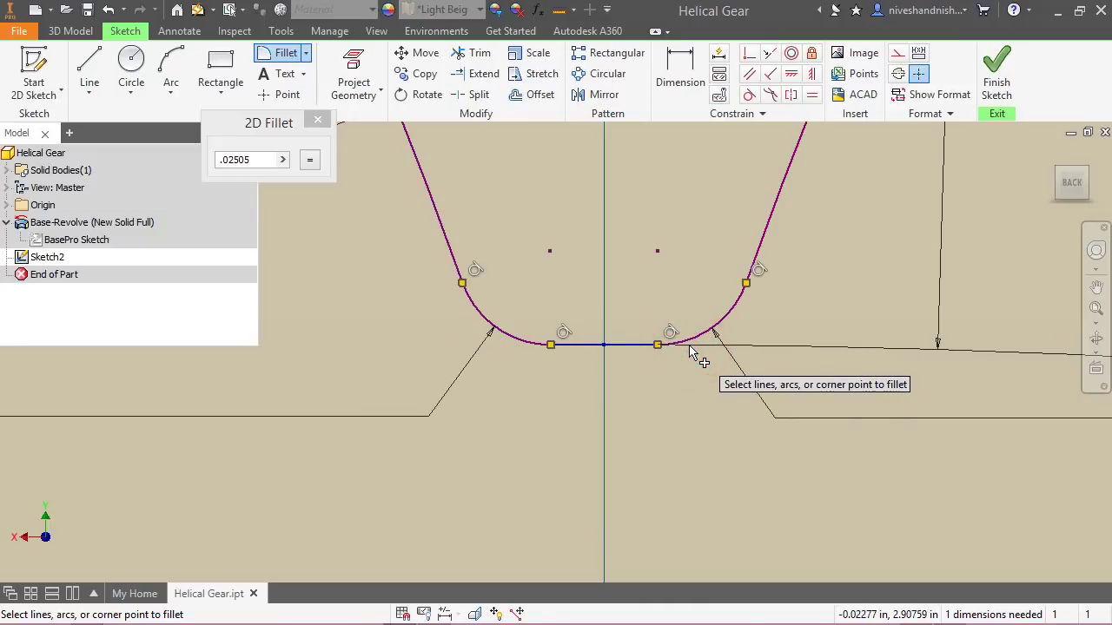
pyautogui.rightClick(675, 395)
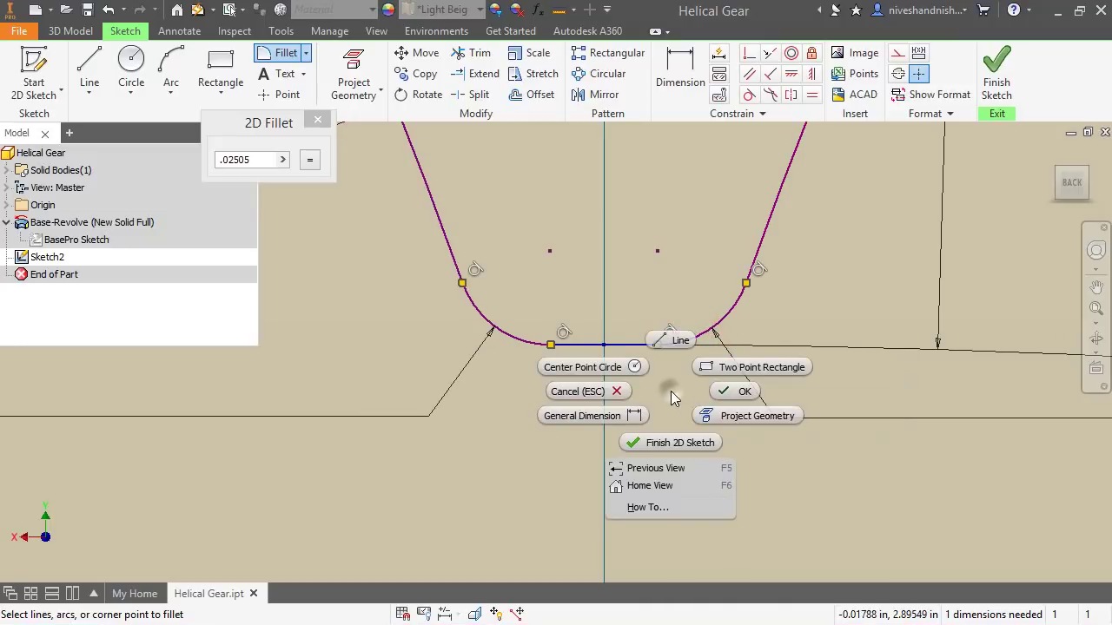
pyautogui.click(714, 393)
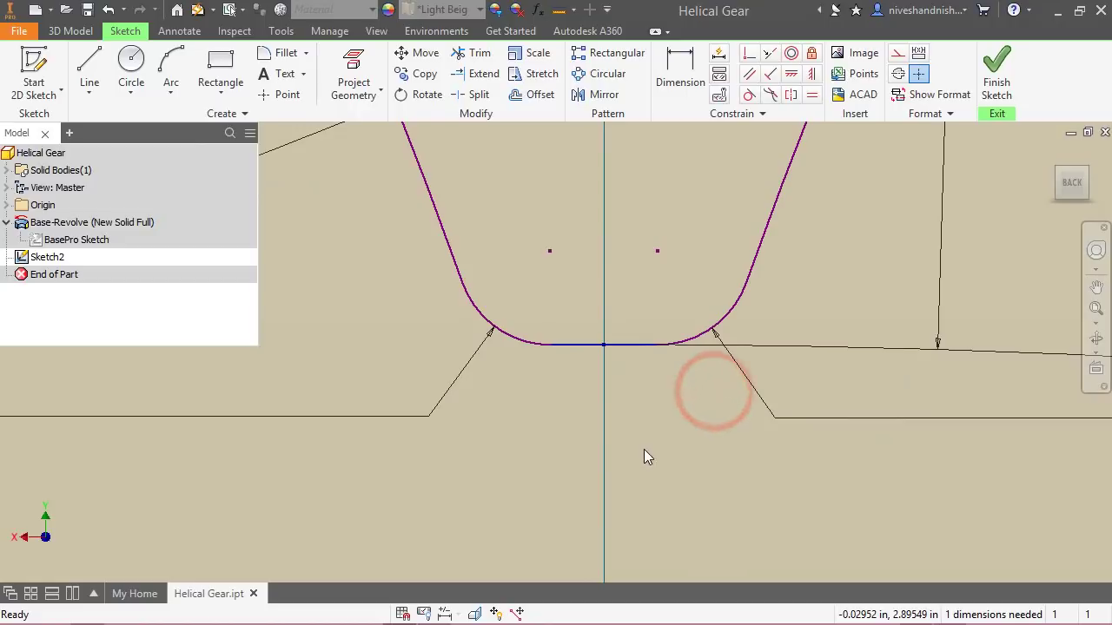
# Dimension the horizontal distance between the two fillet centres, set it to 0.06492 in, and finish the sketch
pyautogui.scroll(-5, 643, 448)
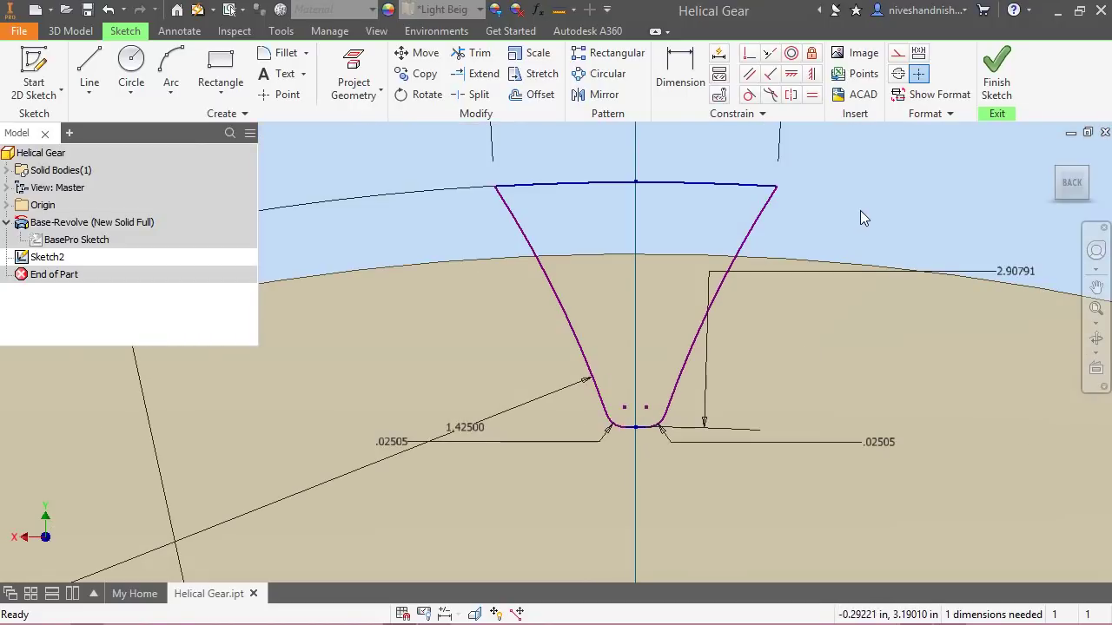
pyautogui.press('d')
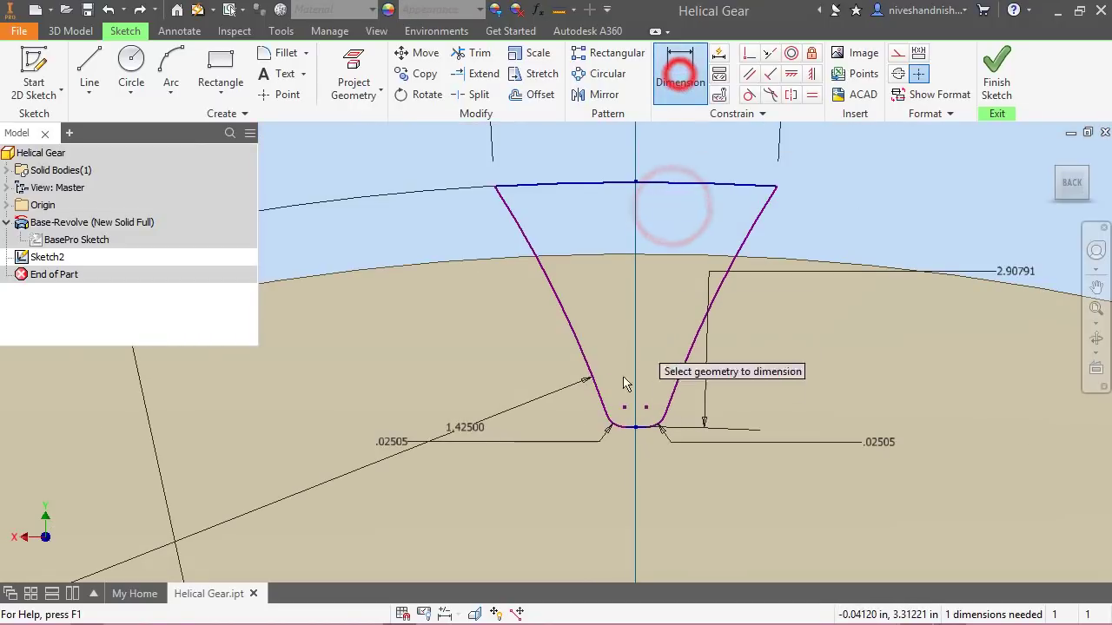
pyautogui.click(624, 407)
pyautogui.click(645, 407)
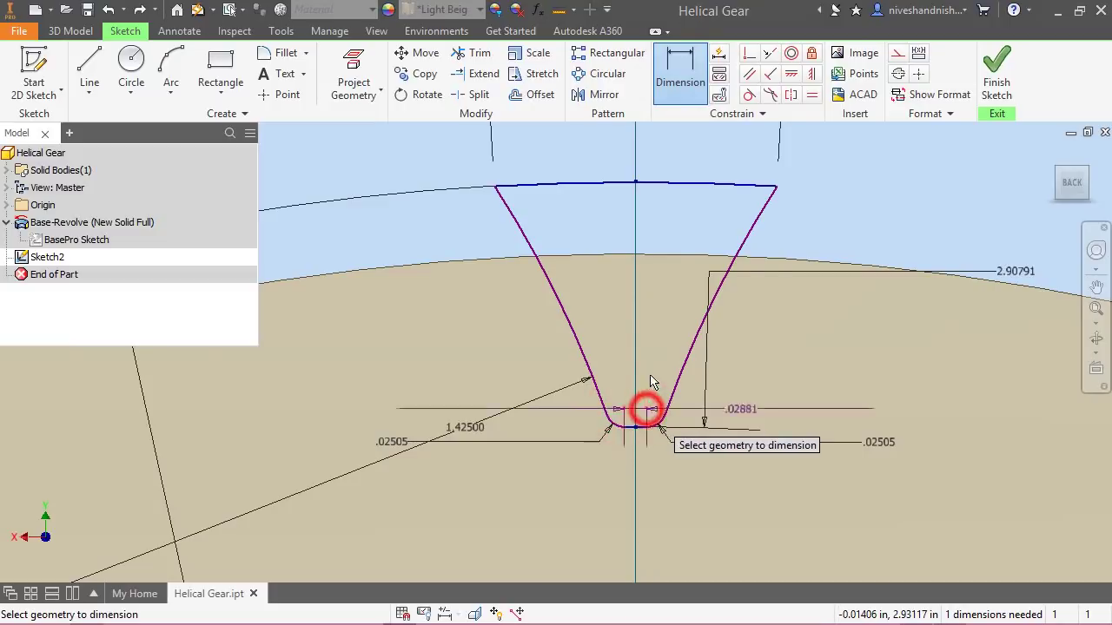
pyautogui.click(647, 362)
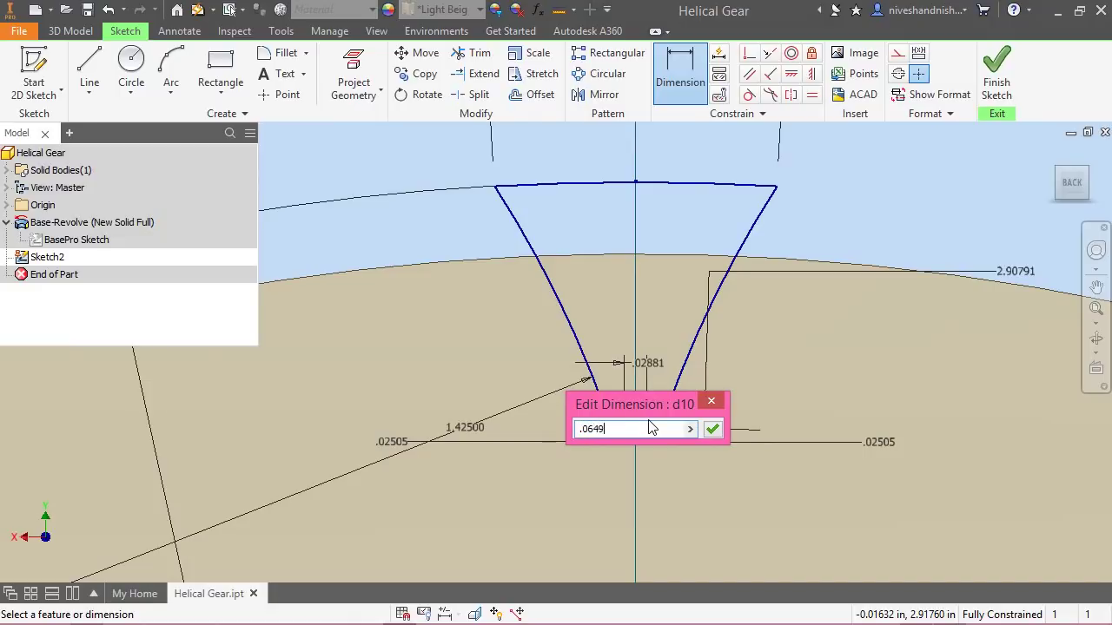
pyautogui.press('Return')
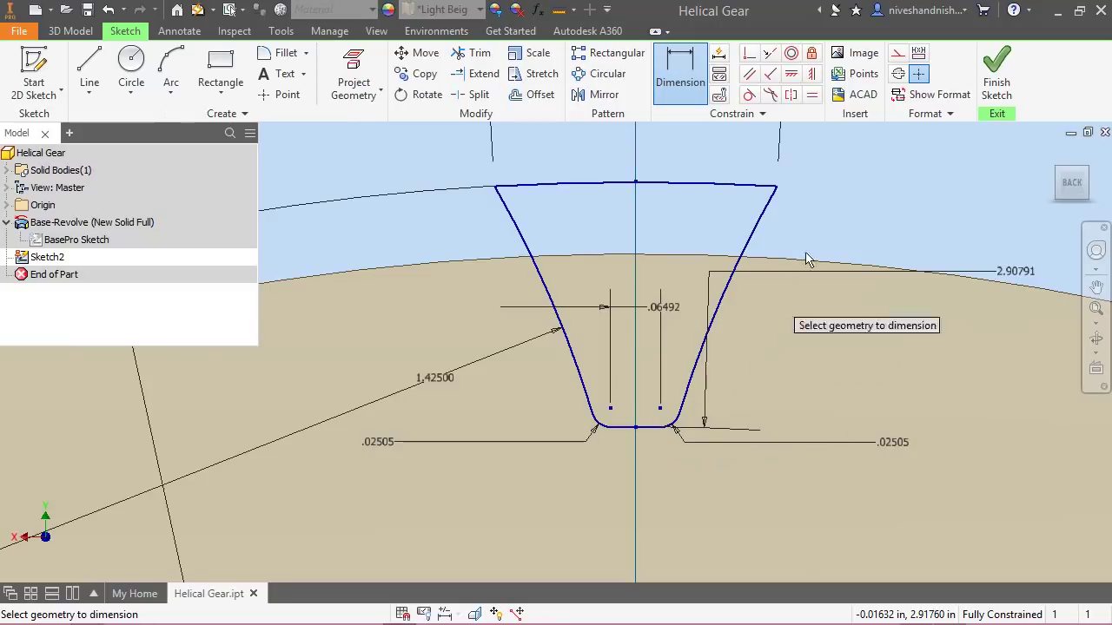
pyautogui.rightClick(839, 198)
pyautogui.click(890, 194)
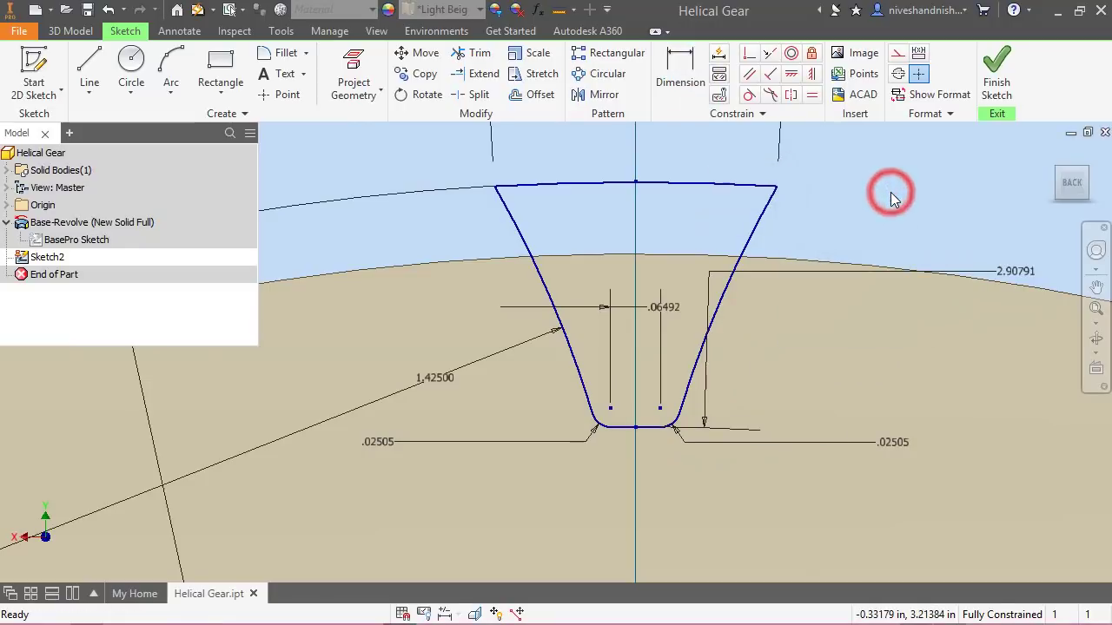
pyautogui.middleClick(831, 253)
pyautogui.click(994, 68)
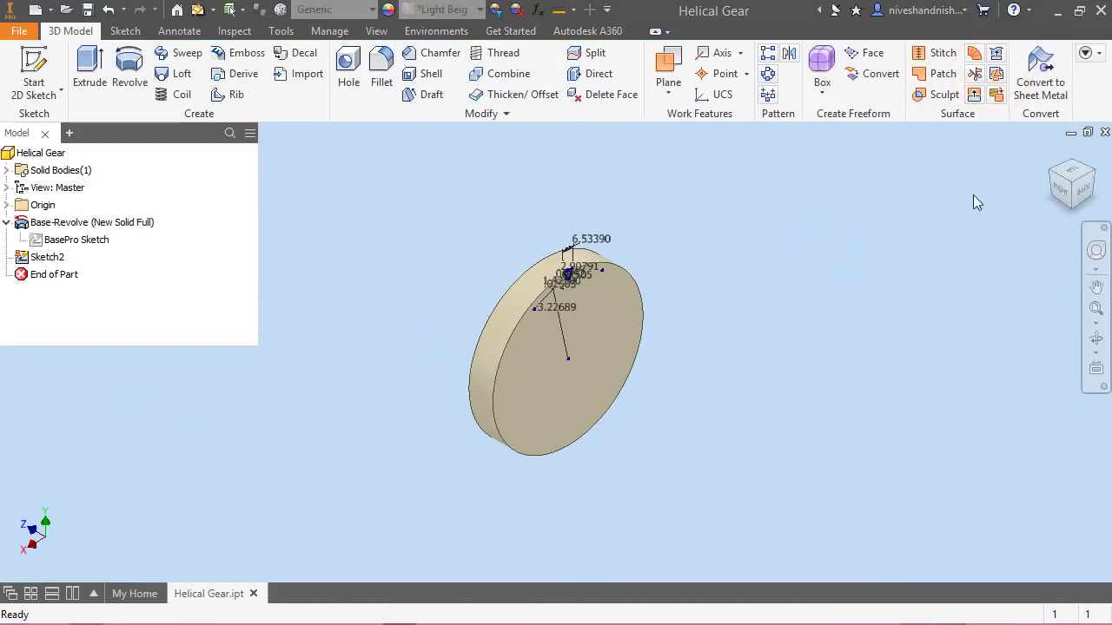
# Start a Coil feature from the tooth profile around the origin Z Axis, using the Cut operation
pyautogui.click(1045, 171)
pyautogui.scroll(2, 549, 335)
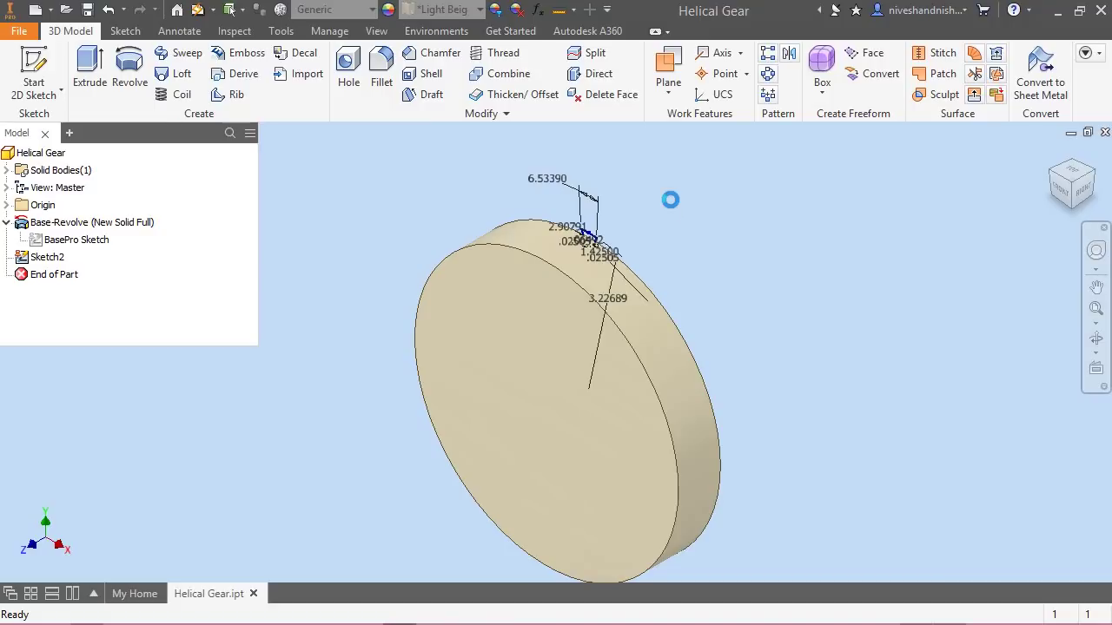
pyautogui.click(717, 210)
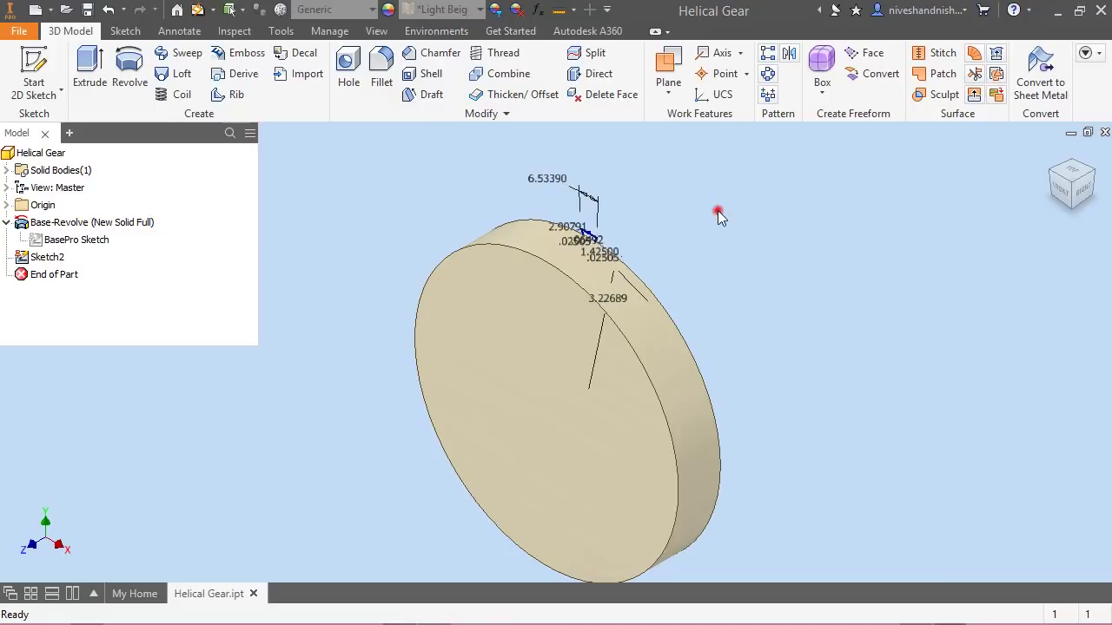
pyautogui.click(170, 97)
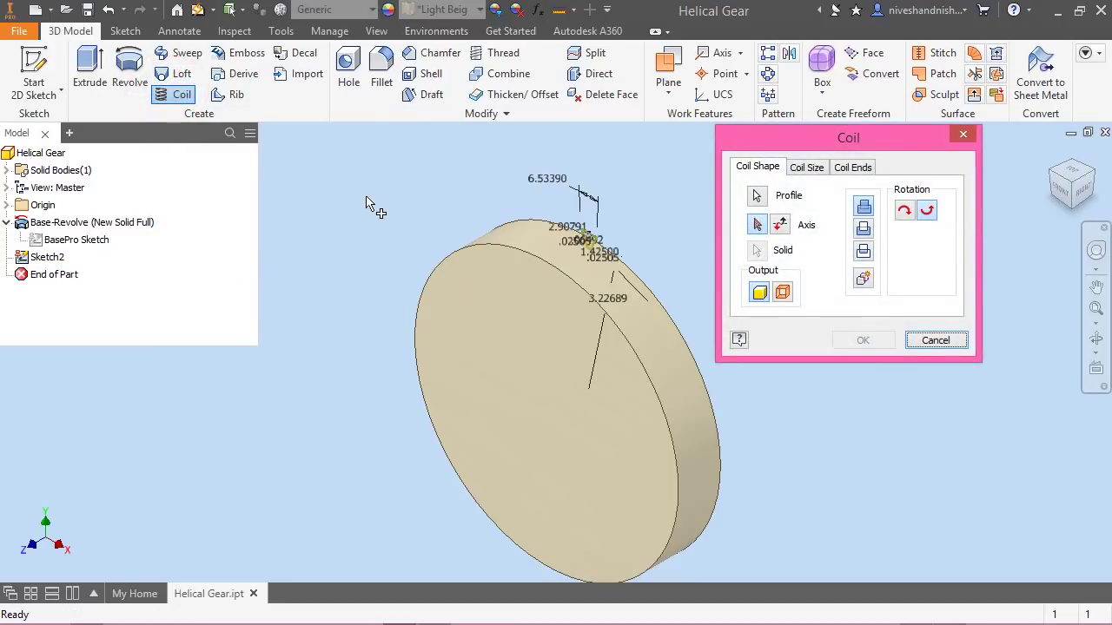
pyautogui.scroll(5, 615, 236)
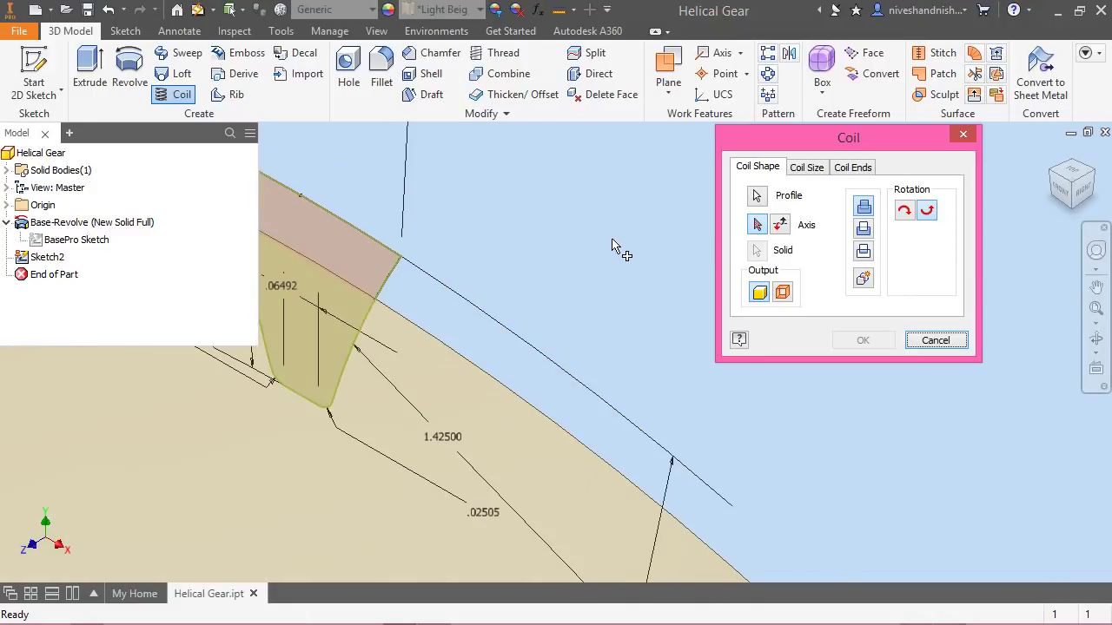
pyautogui.scroll(-8, 611, 233)
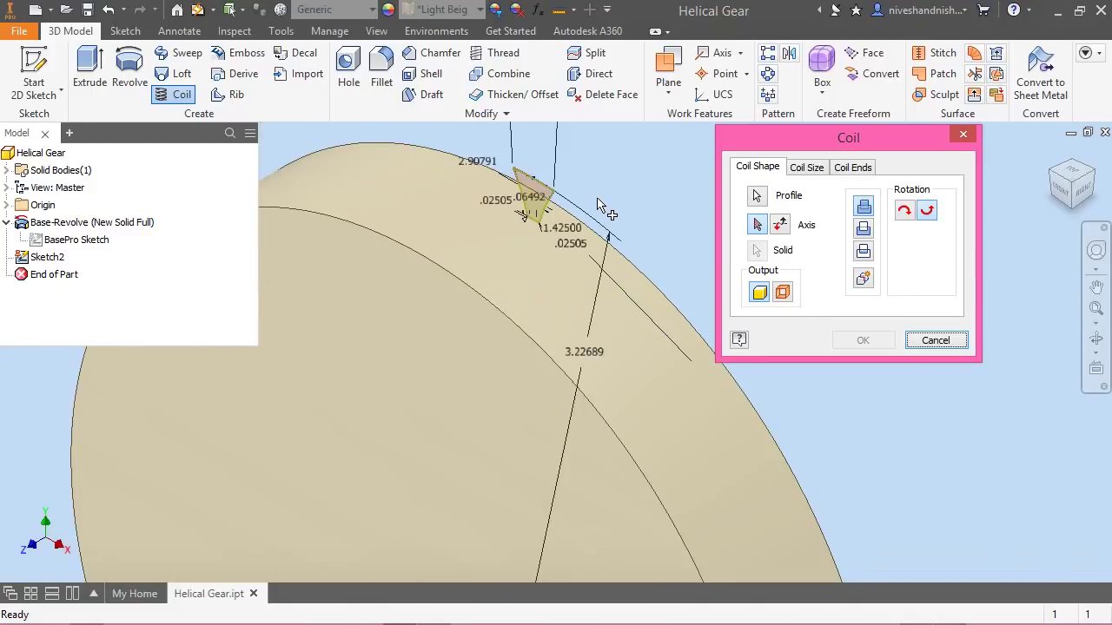
pyautogui.scroll(-2, 602, 203)
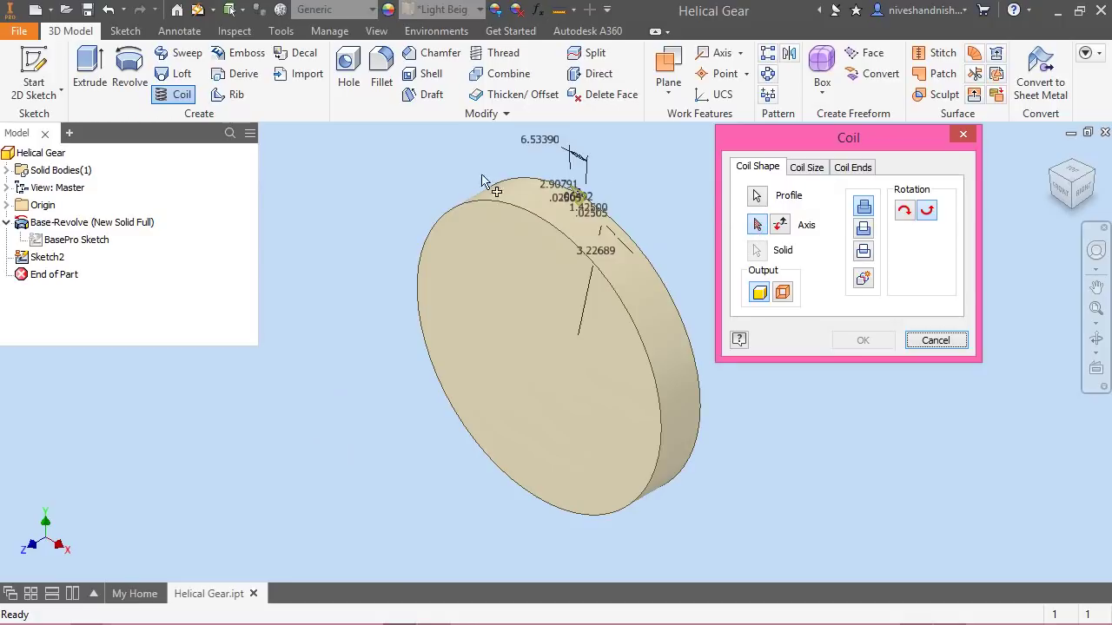
pyautogui.click(7, 207)
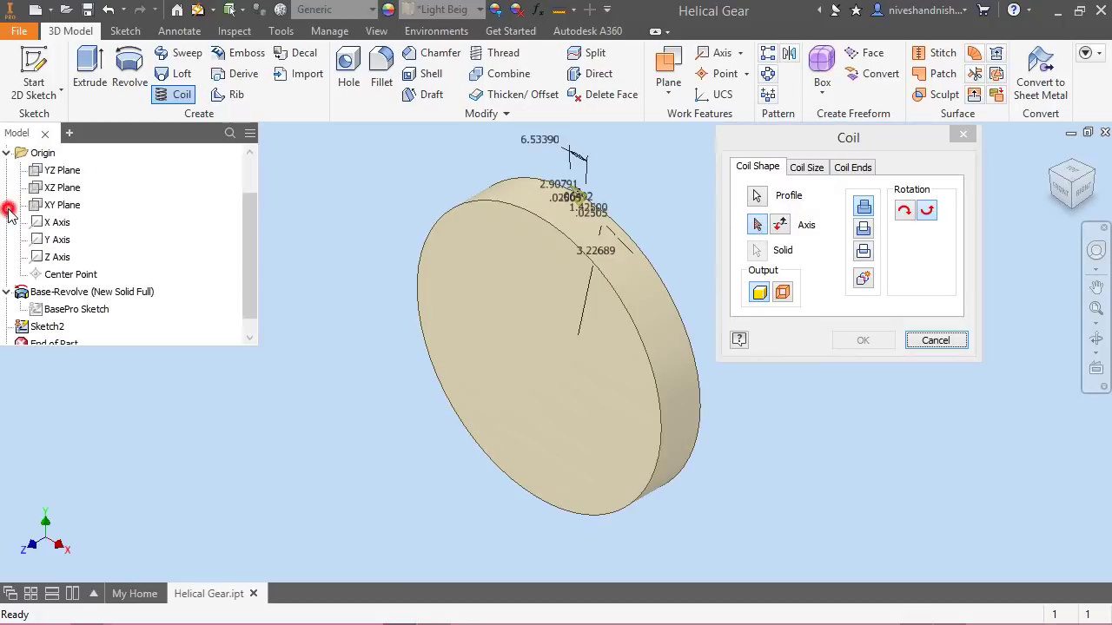
pyautogui.click(56, 259)
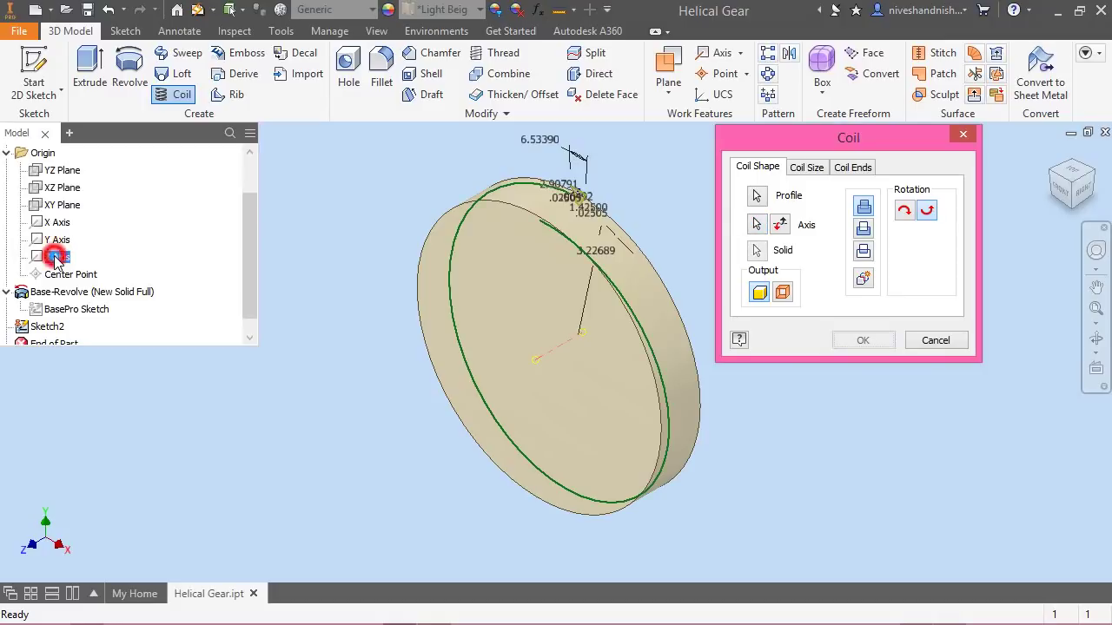
pyautogui.click(6, 153)
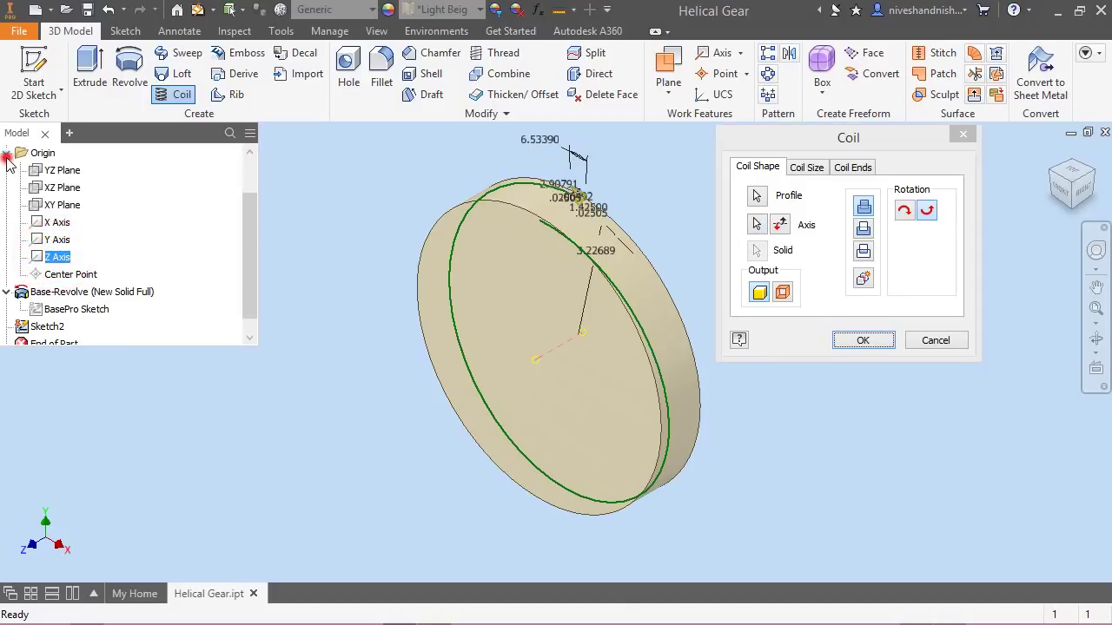
pyautogui.click(838, 145)
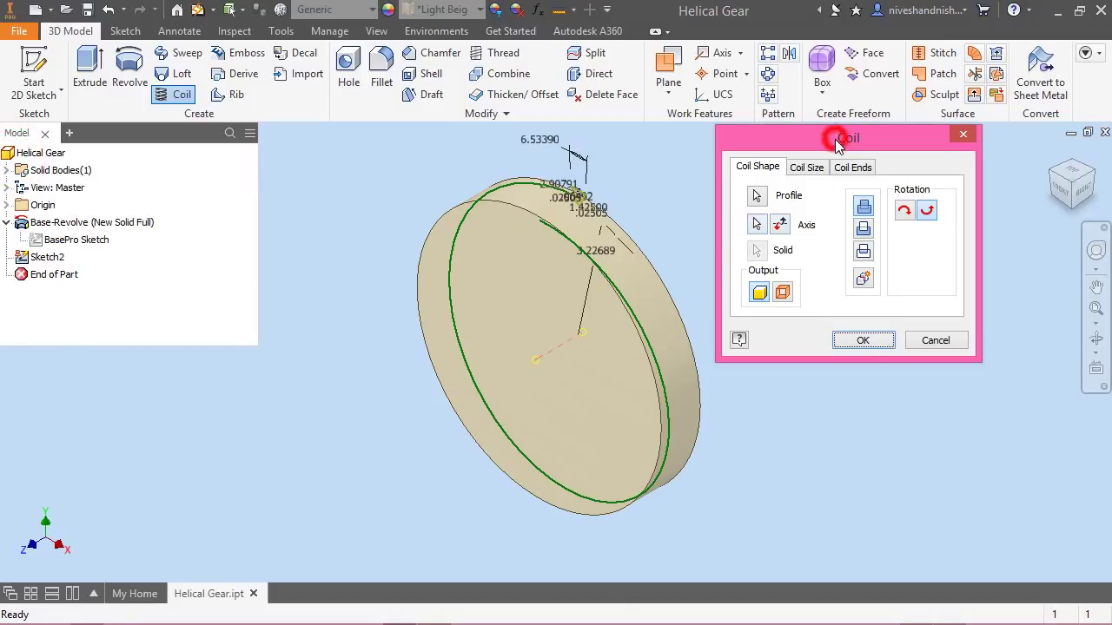
pyautogui.click(864, 229)
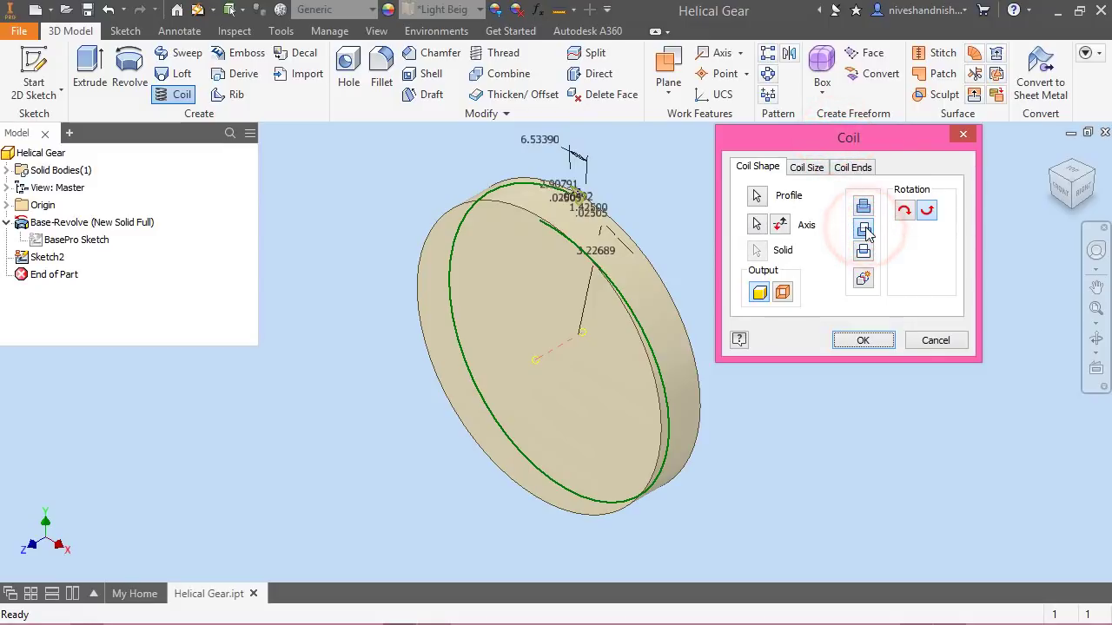
# Define the coil by Pitch and Height with a 54.08308 in pitch and 1 in height, create the cut and inspect it
pyautogui.click(798, 169)
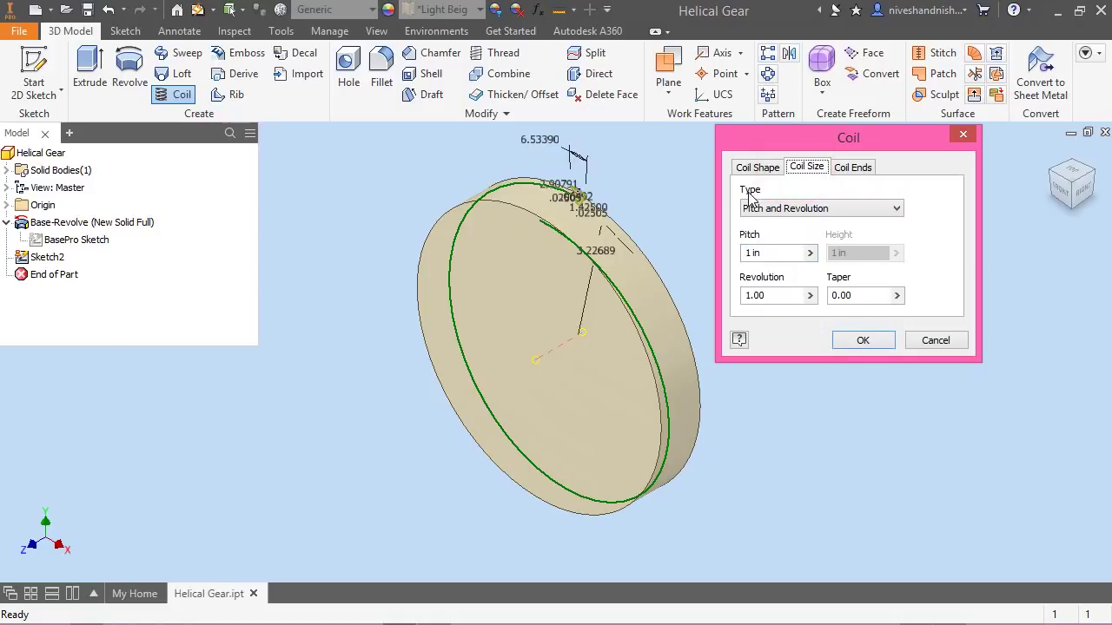
pyautogui.click(775, 213)
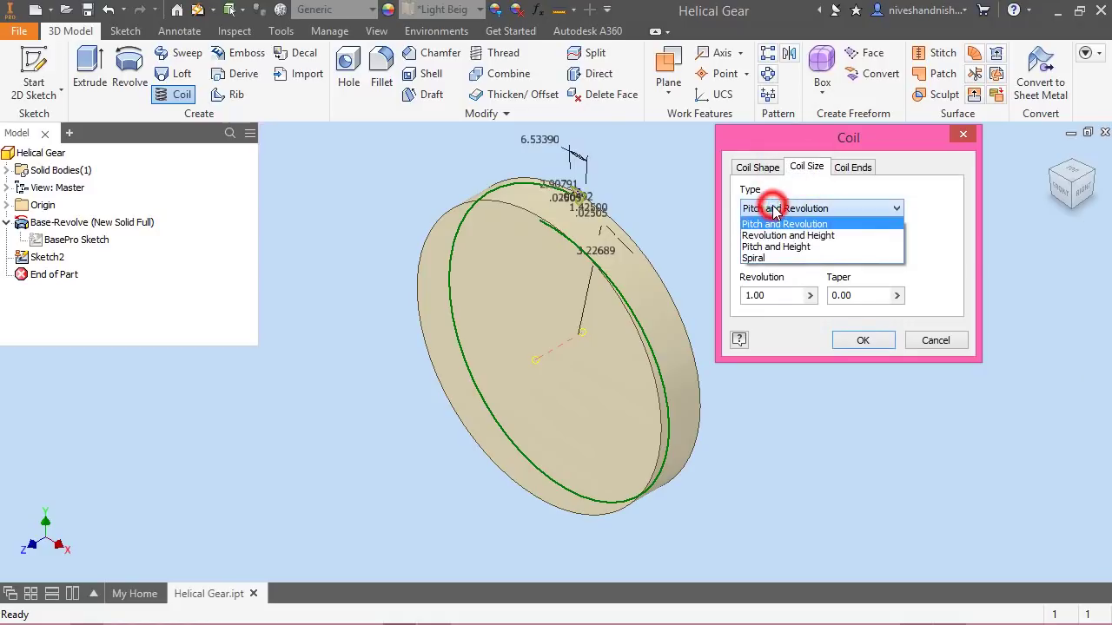
pyautogui.click(786, 247)
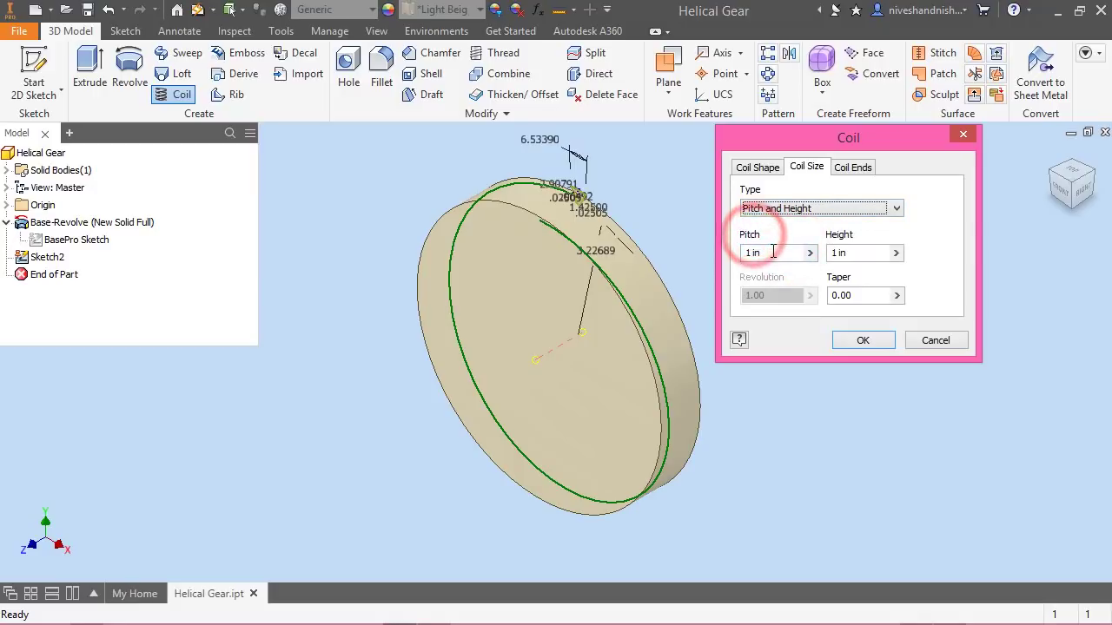
pyautogui.click(772, 250)
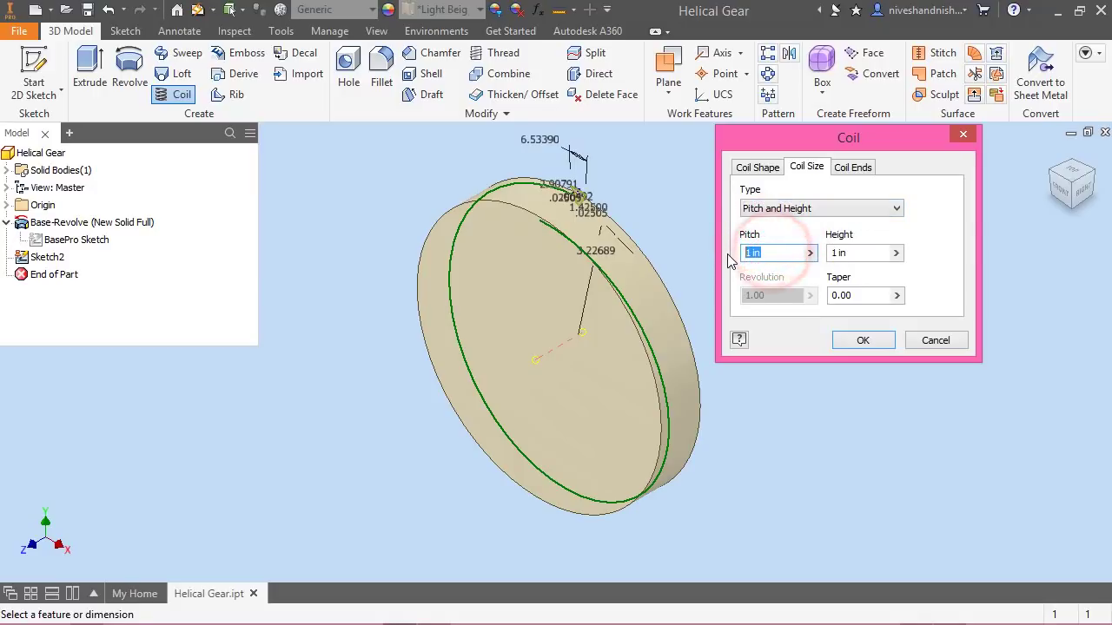
pyautogui.write('54.08308')
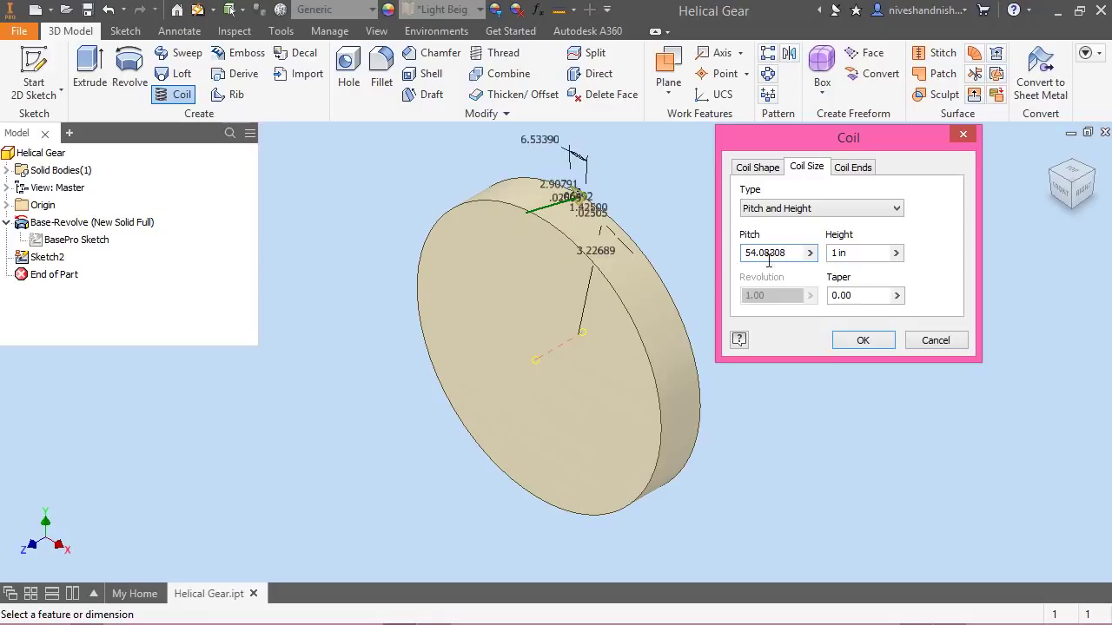
pyautogui.click(858, 251)
pyautogui.click(884, 342)
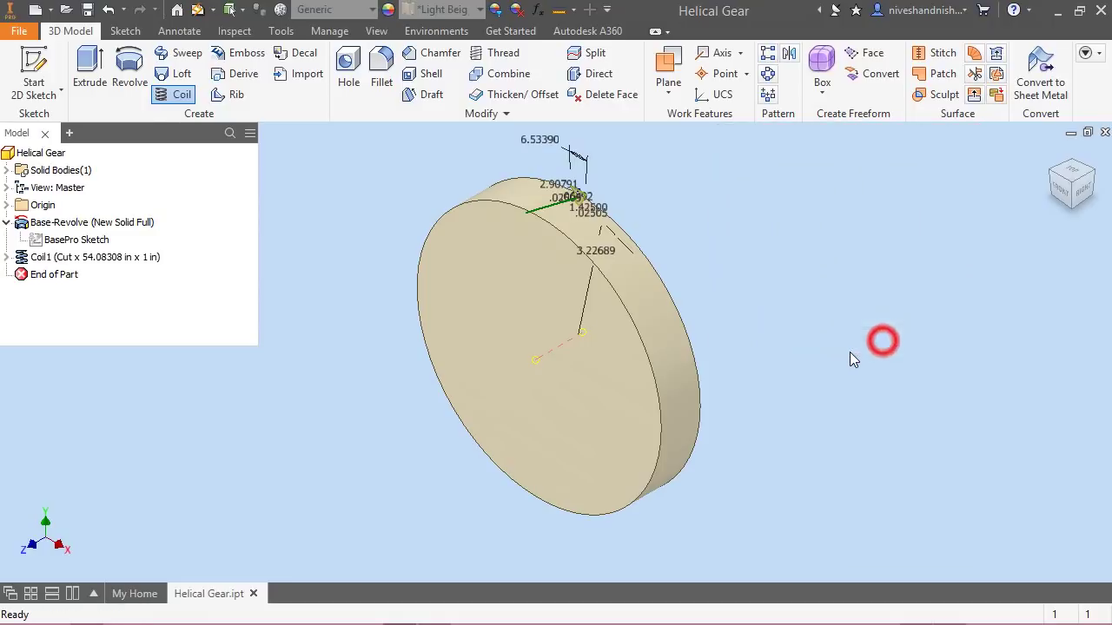
pyautogui.scroll(5, 525, 185)
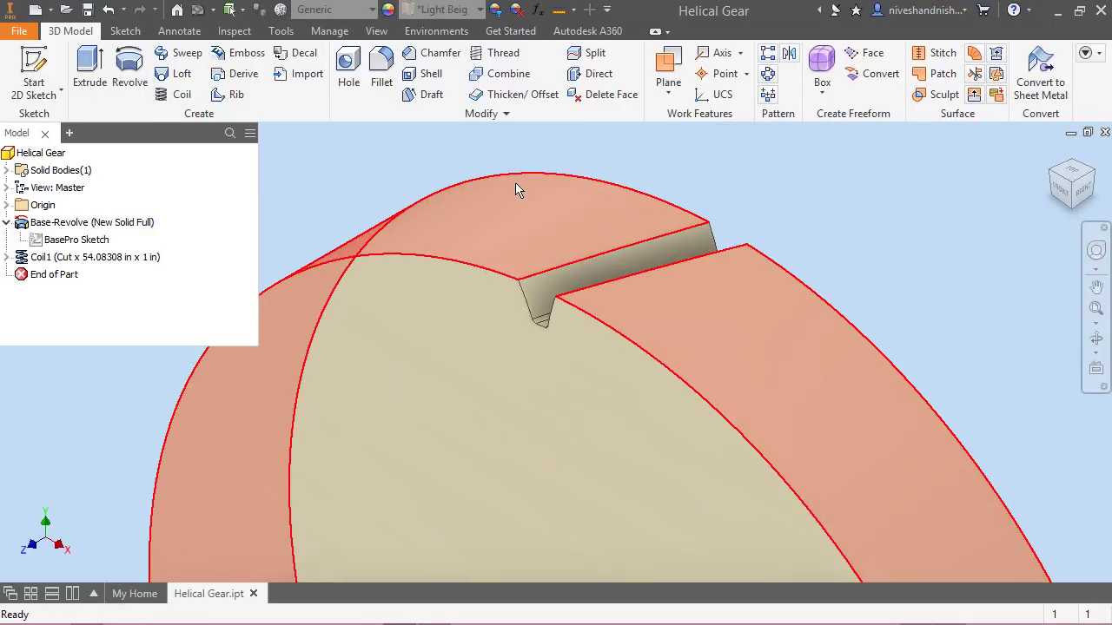
pyautogui.click(1099, 177)
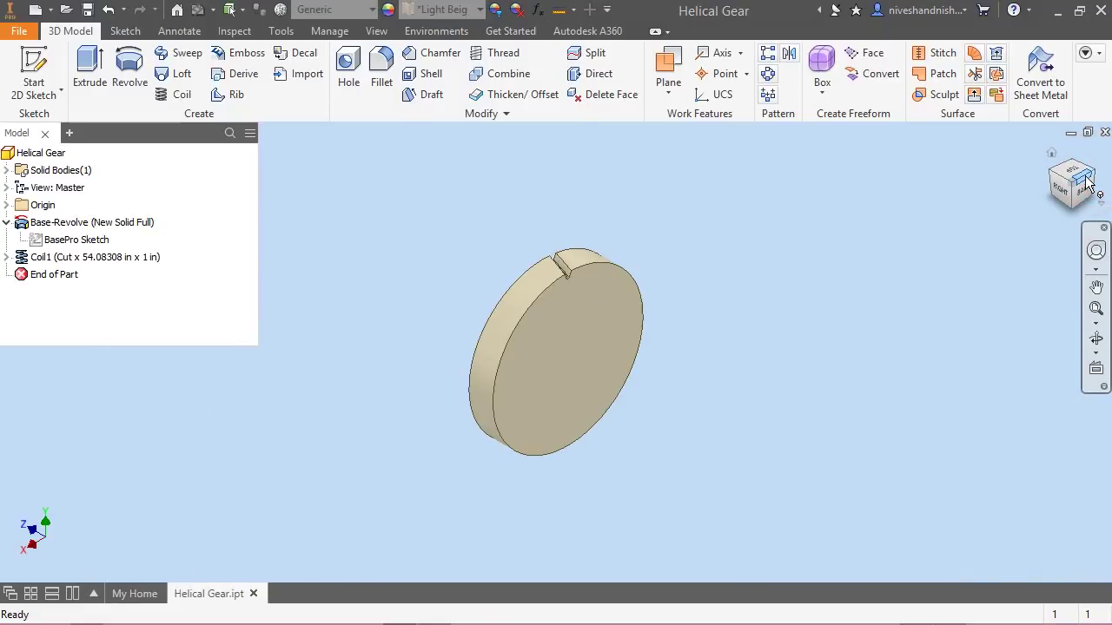
pyautogui.scroll(8, 573, 271)
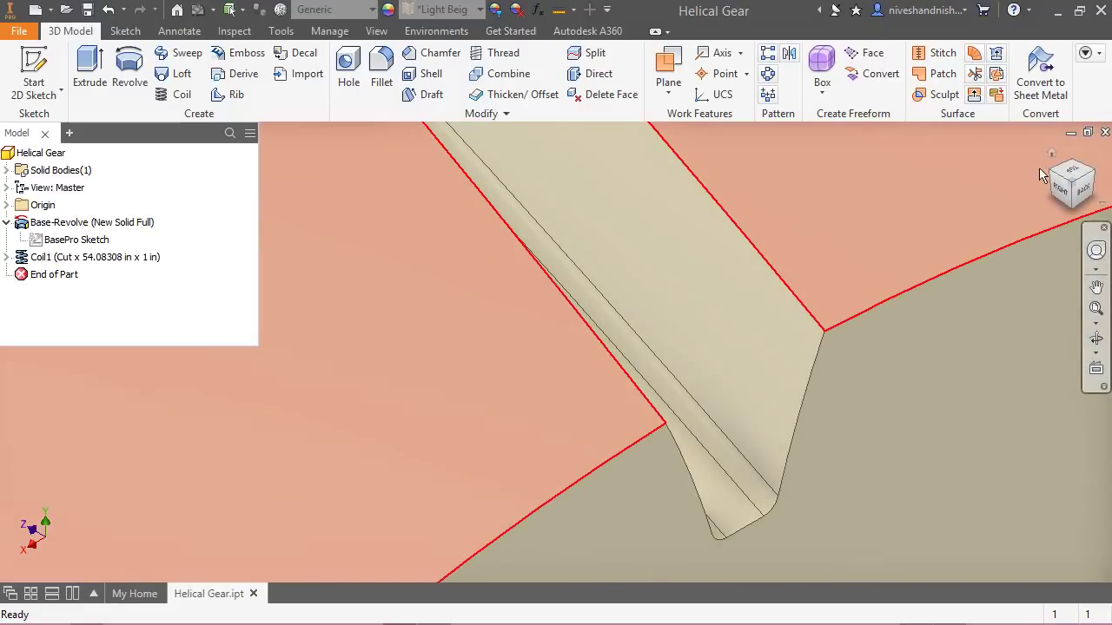
pyautogui.click(1051, 153)
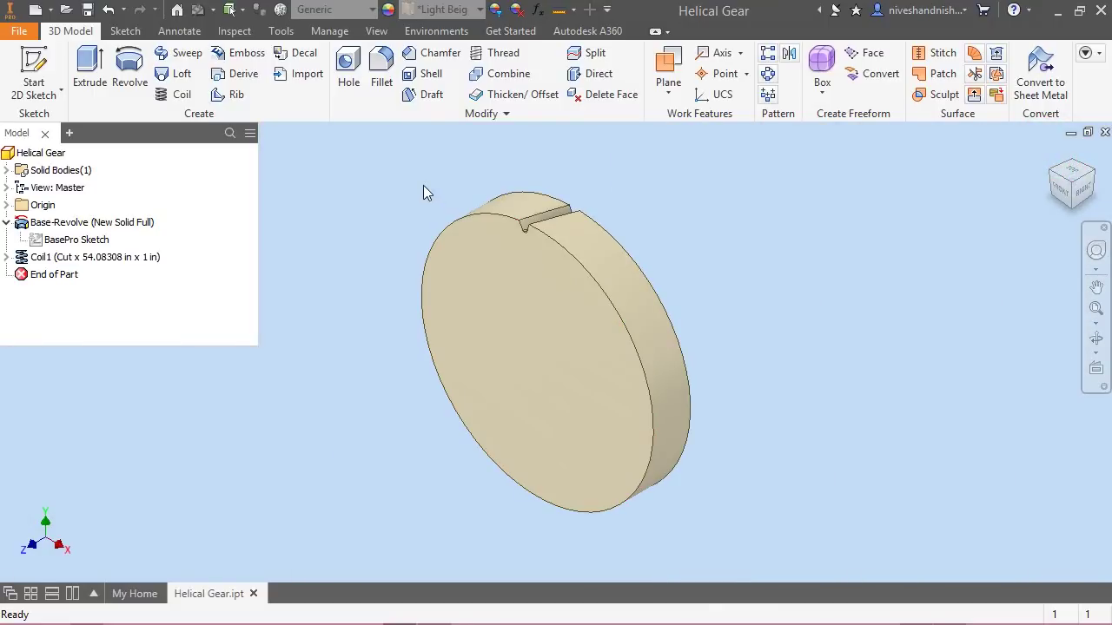
pyautogui.click(645, 227)
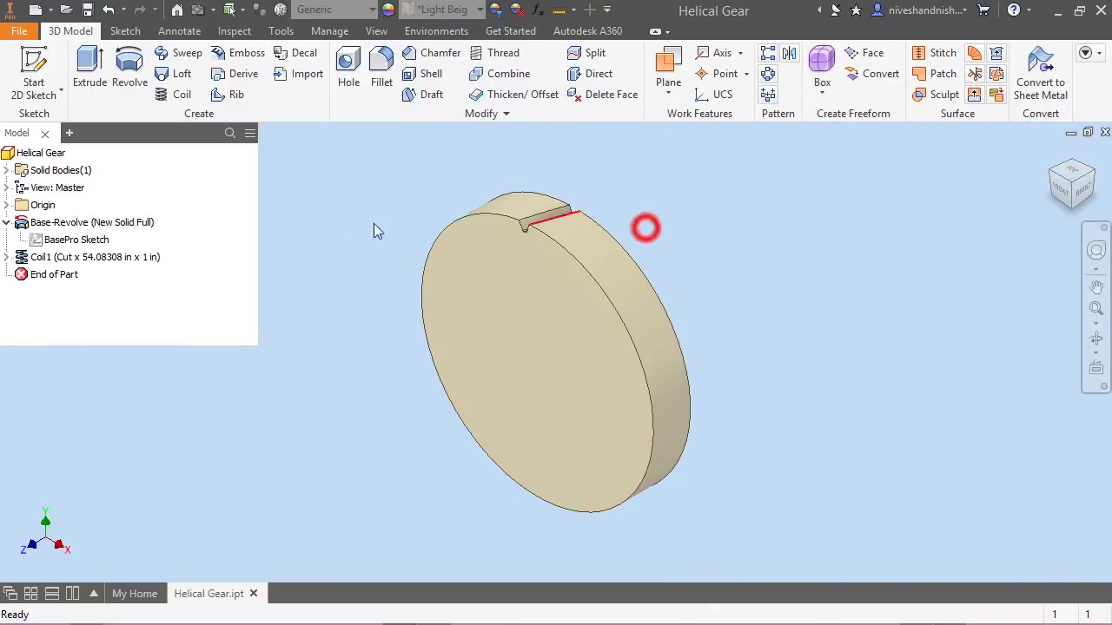
# Collapse all branches of the model tree and rename the coil feature as Tooth Cut
pyautogui.rightClick(115, 296)
pyautogui.click(158, 486)
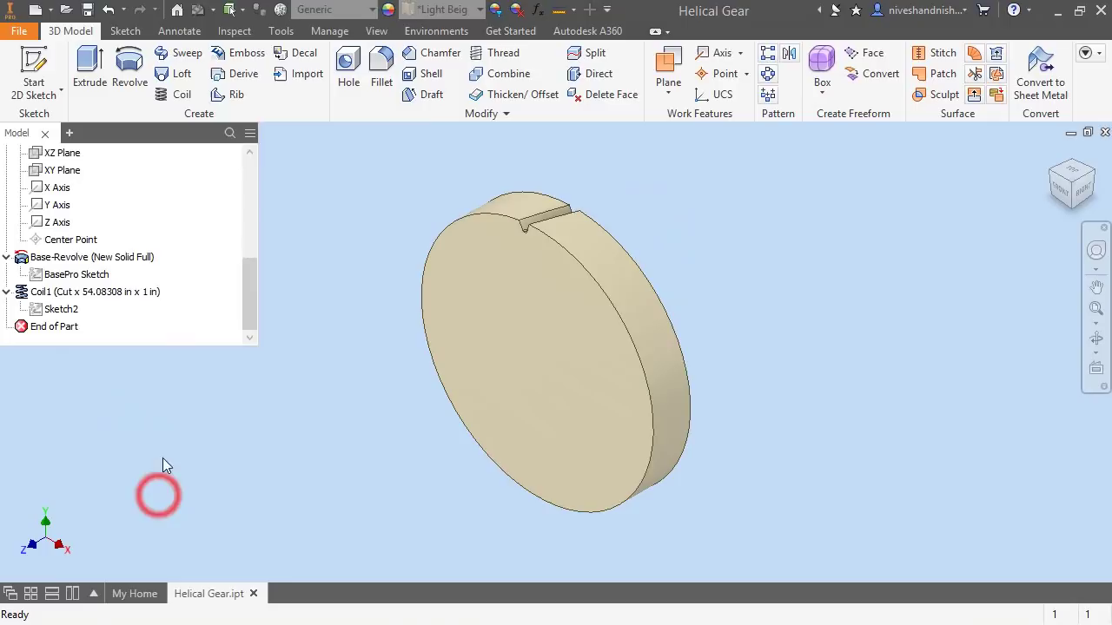
pyautogui.rightClick(191, 297)
pyautogui.click(208, 501)
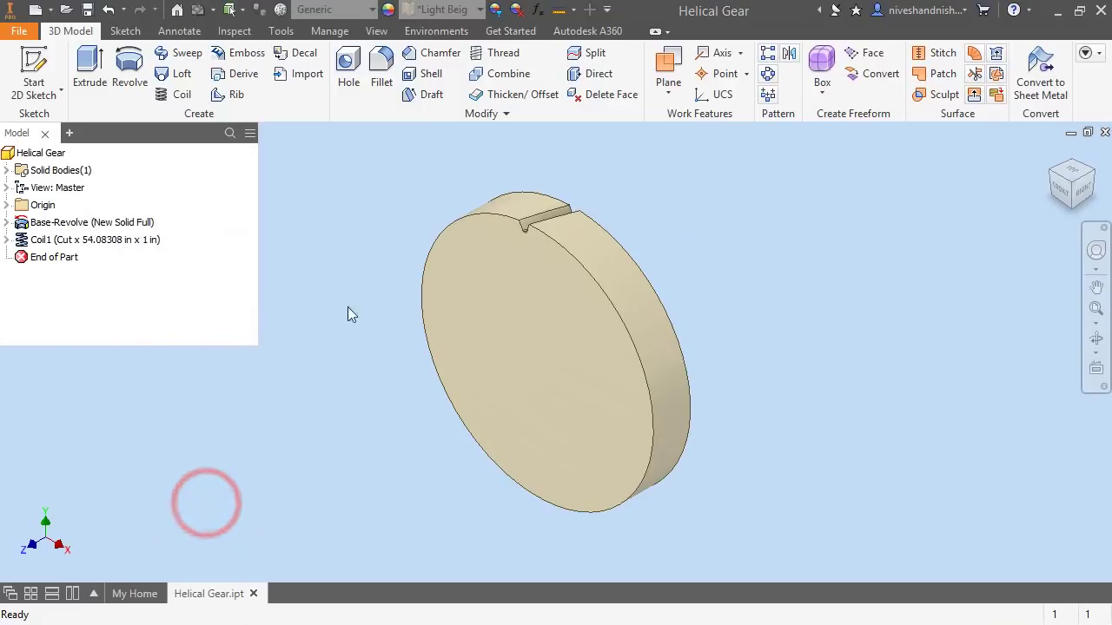
pyautogui.click(794, 172)
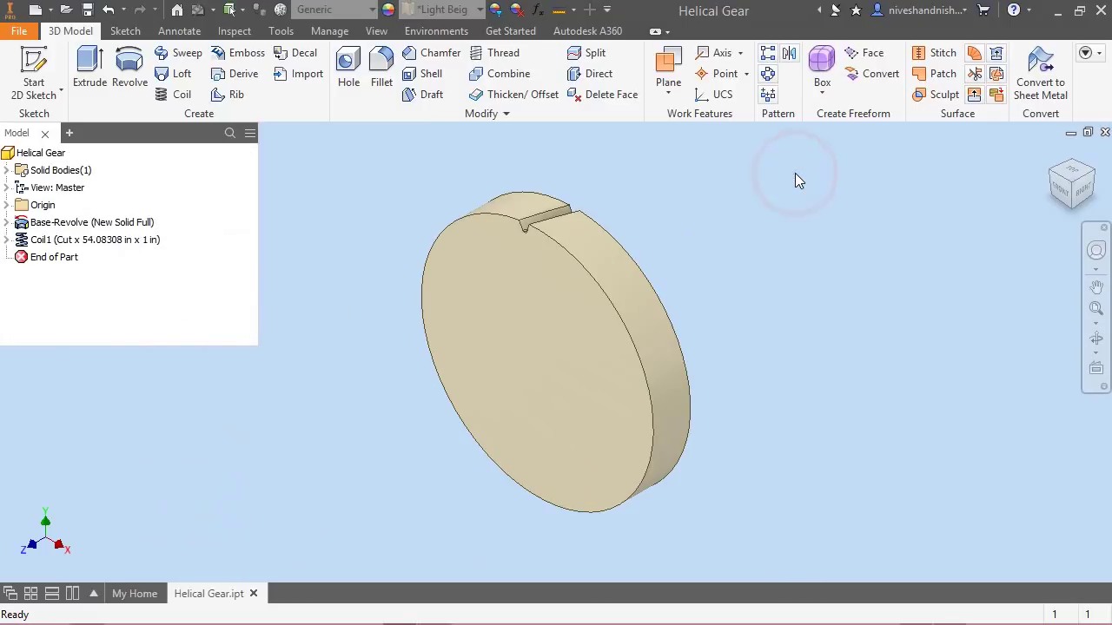
pyautogui.click(795, 173)
pyautogui.click(59, 242)
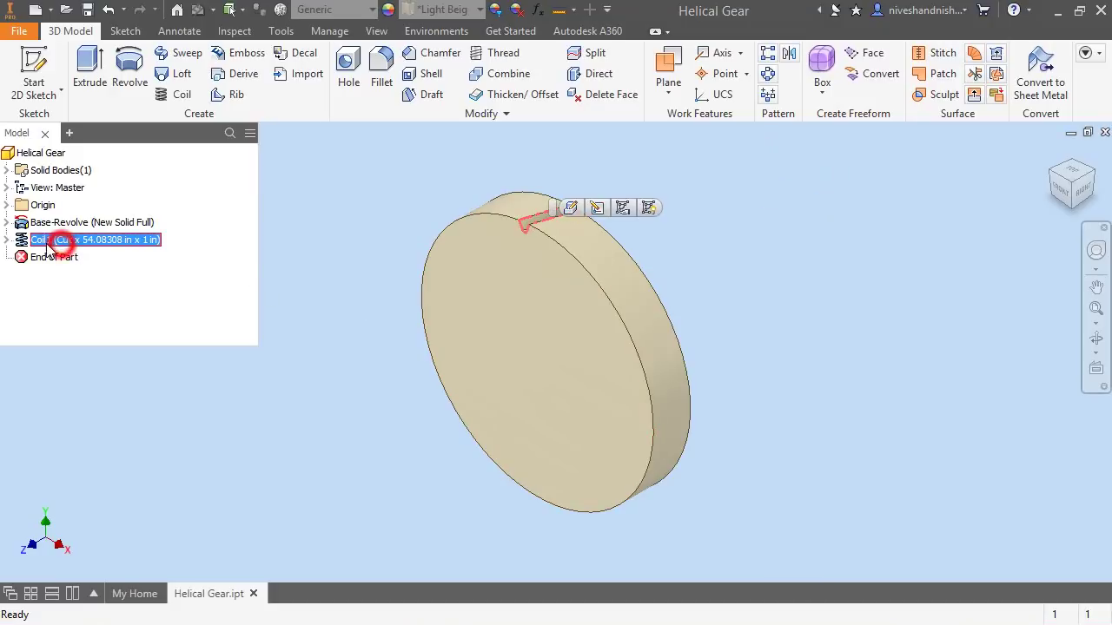
pyautogui.click(39, 243)
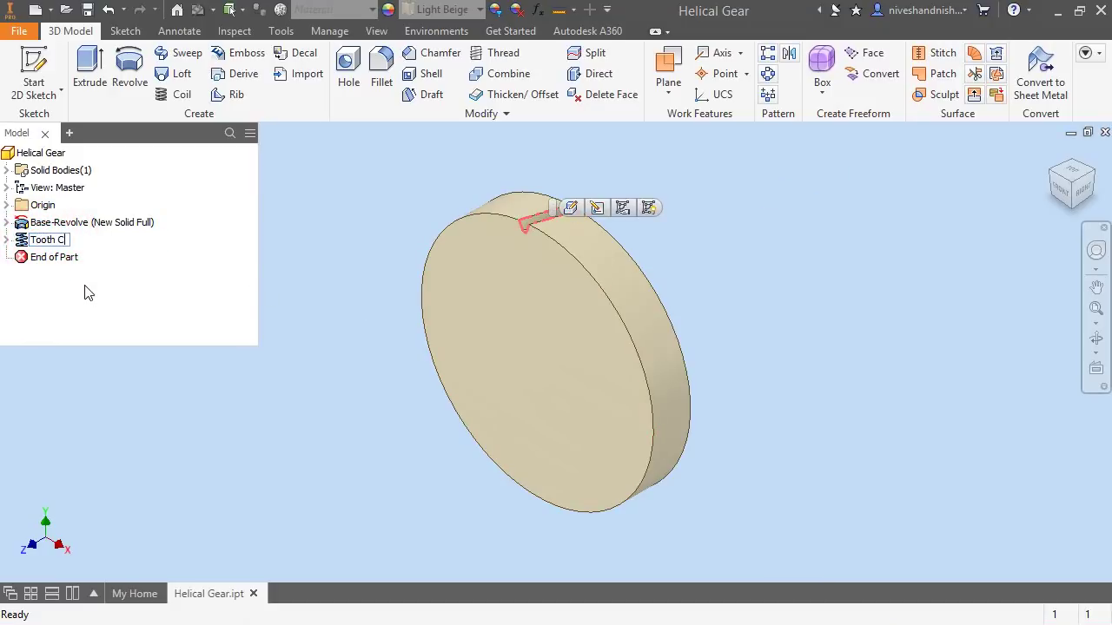
pyautogui.click(322, 242)
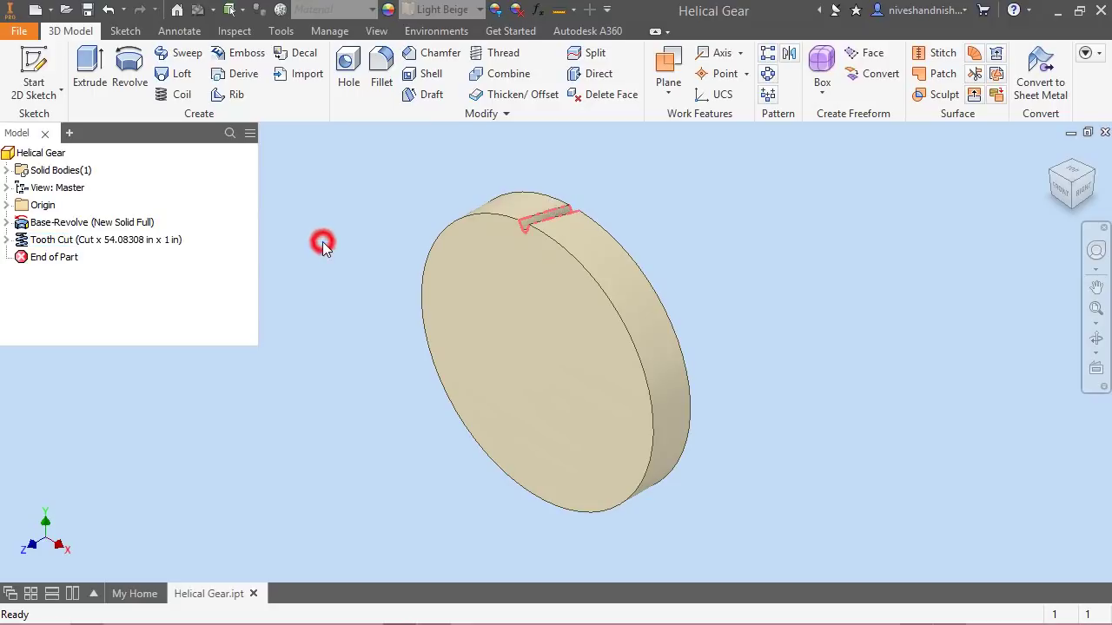
# Start a circular pattern of the Tooth Cut feature with the origin Z Axis as its rotation axis
pyautogui.click(768, 74)
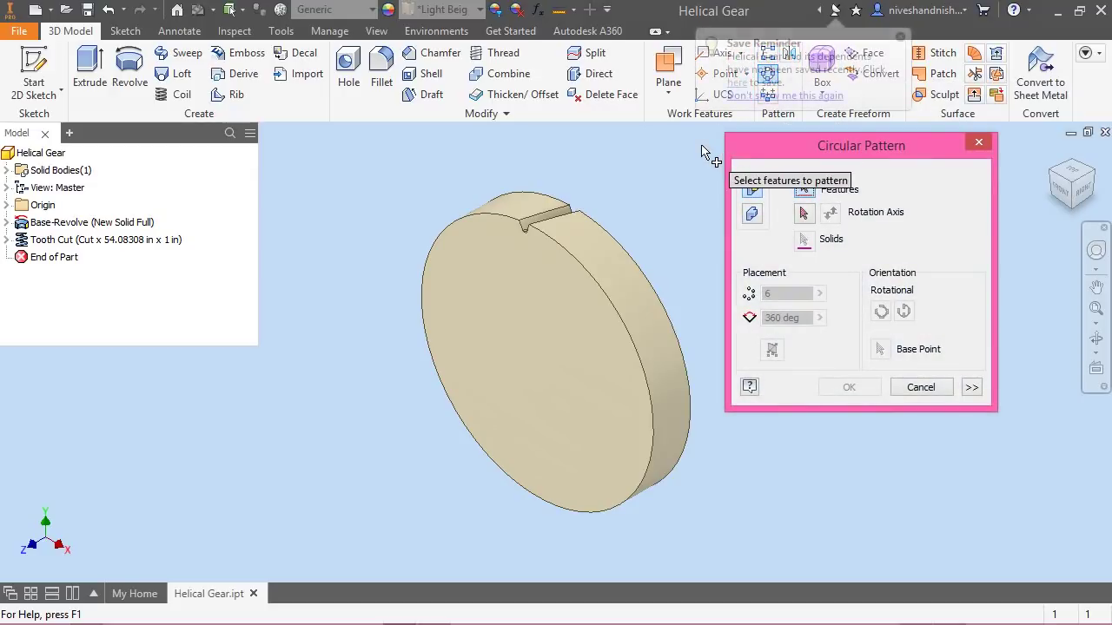
pyautogui.click(97, 240)
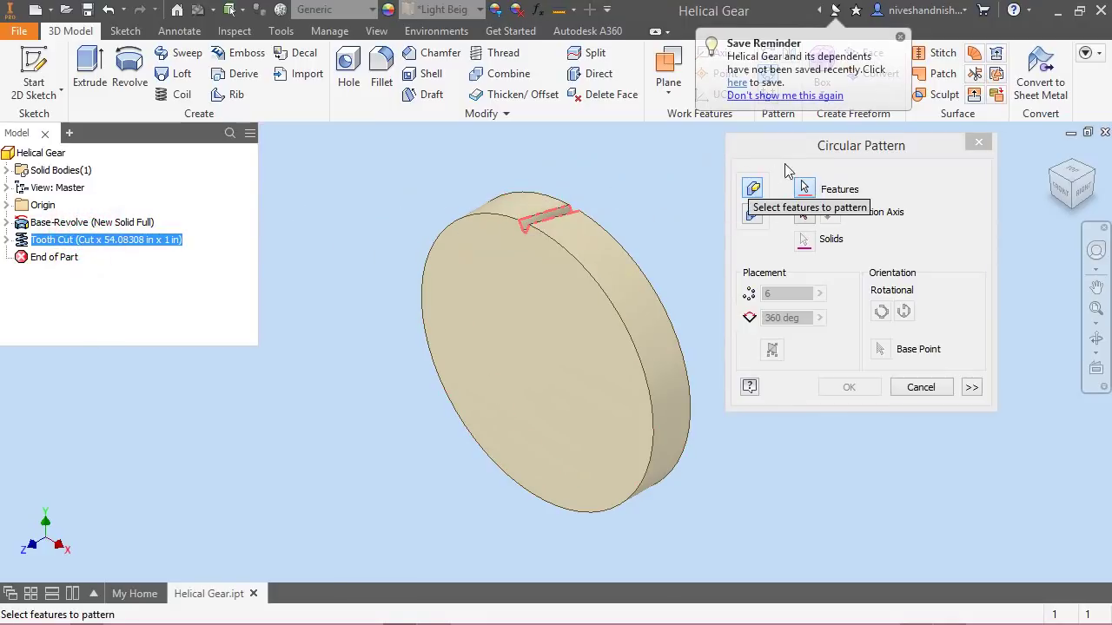
pyautogui.click(804, 215)
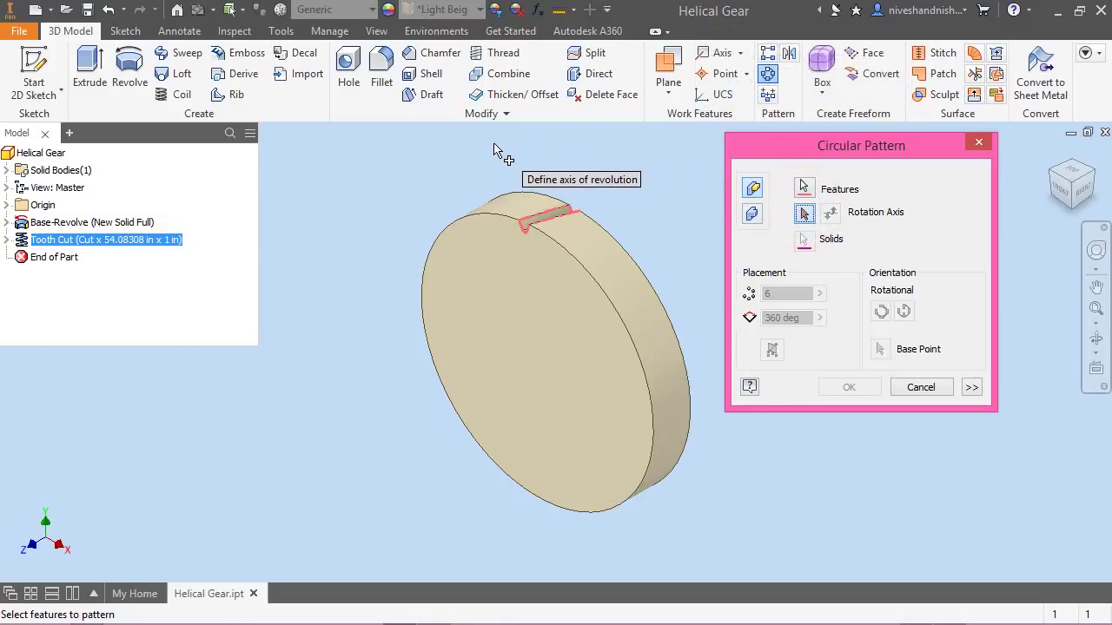
pyautogui.click(8, 205)
pyautogui.click(40, 256)
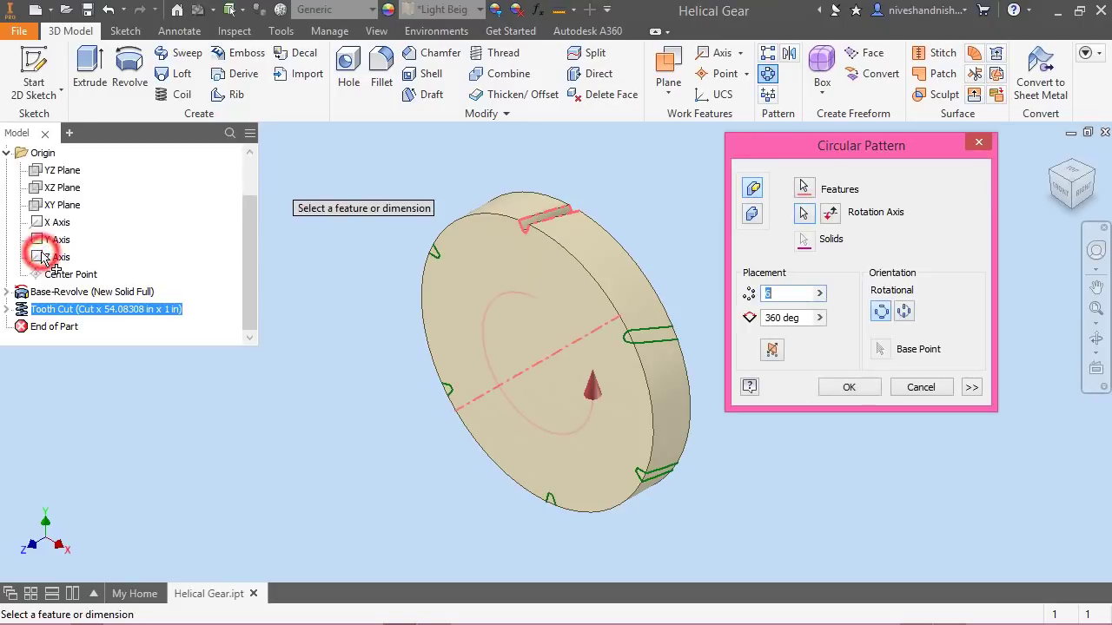
pyautogui.click(7, 154)
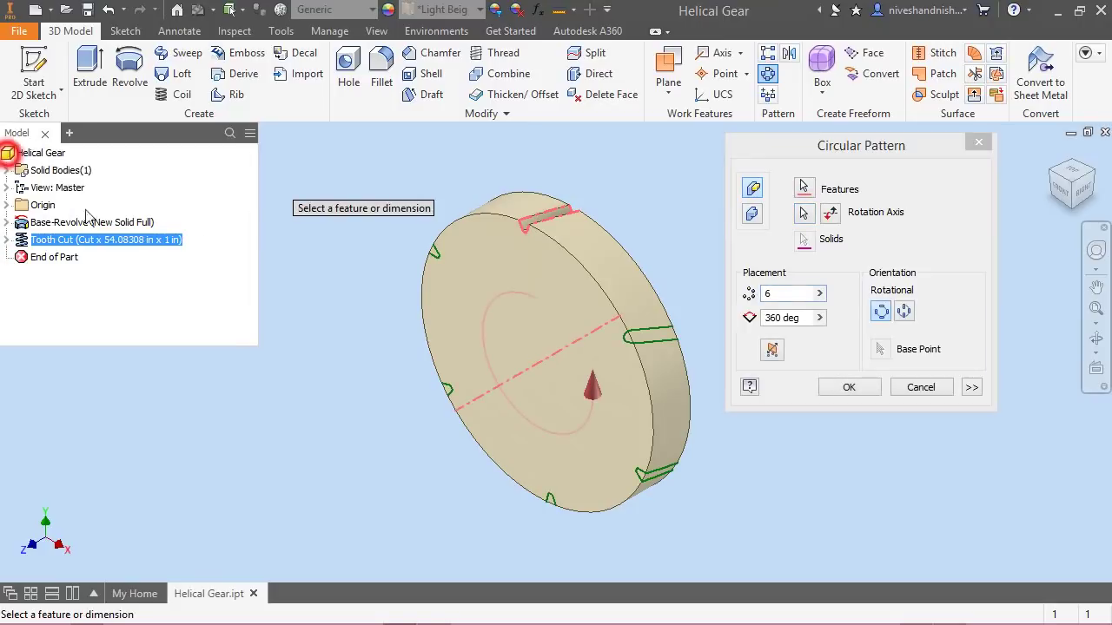
# Set the circular pattern's occurrence count to 57 over 360 deg and create it
pyautogui.click(799, 155)
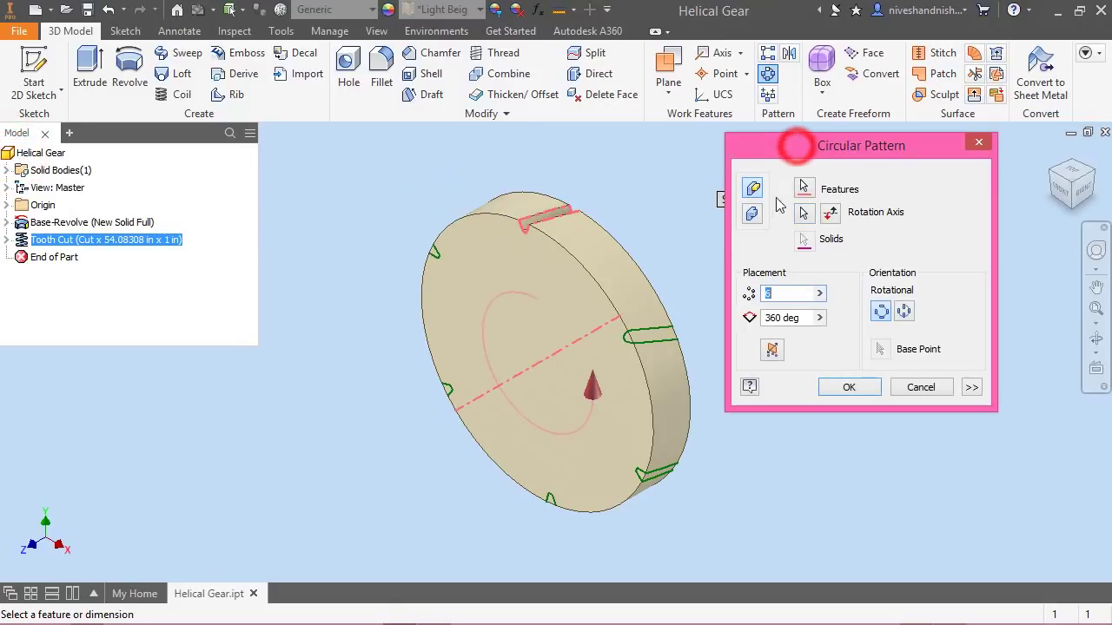
pyautogui.doubleClick(778, 293)
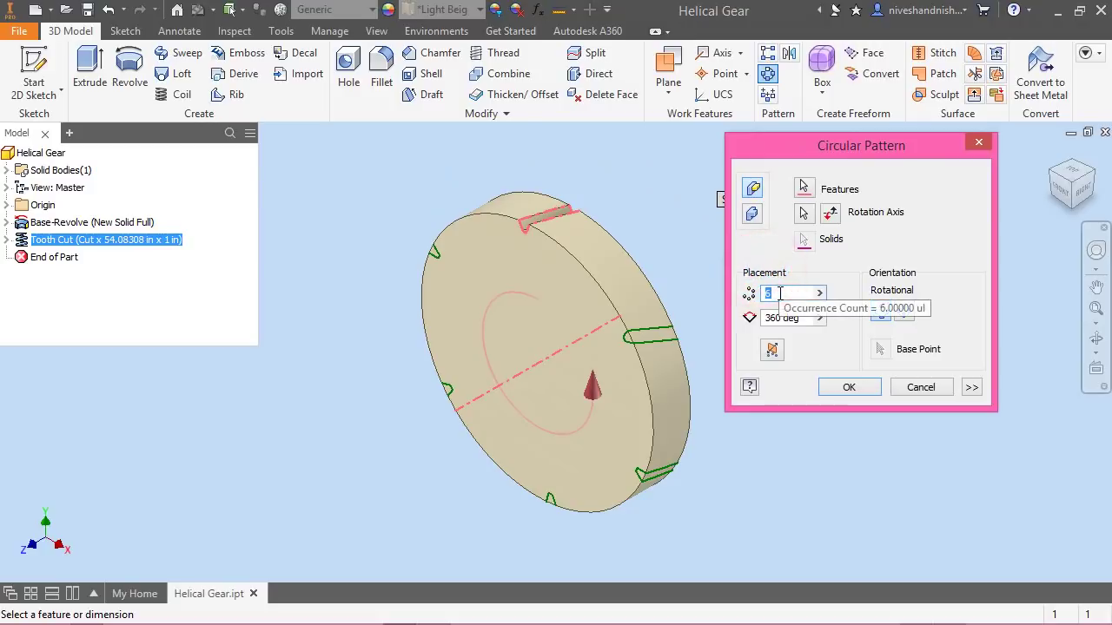
pyautogui.write('57')
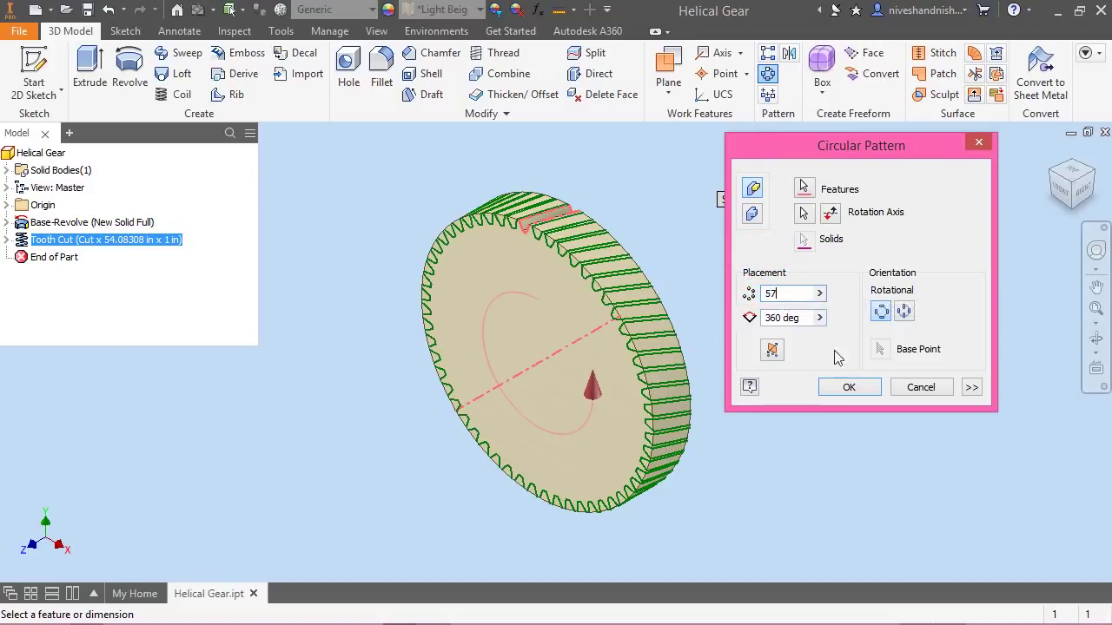
pyautogui.click(849, 391)
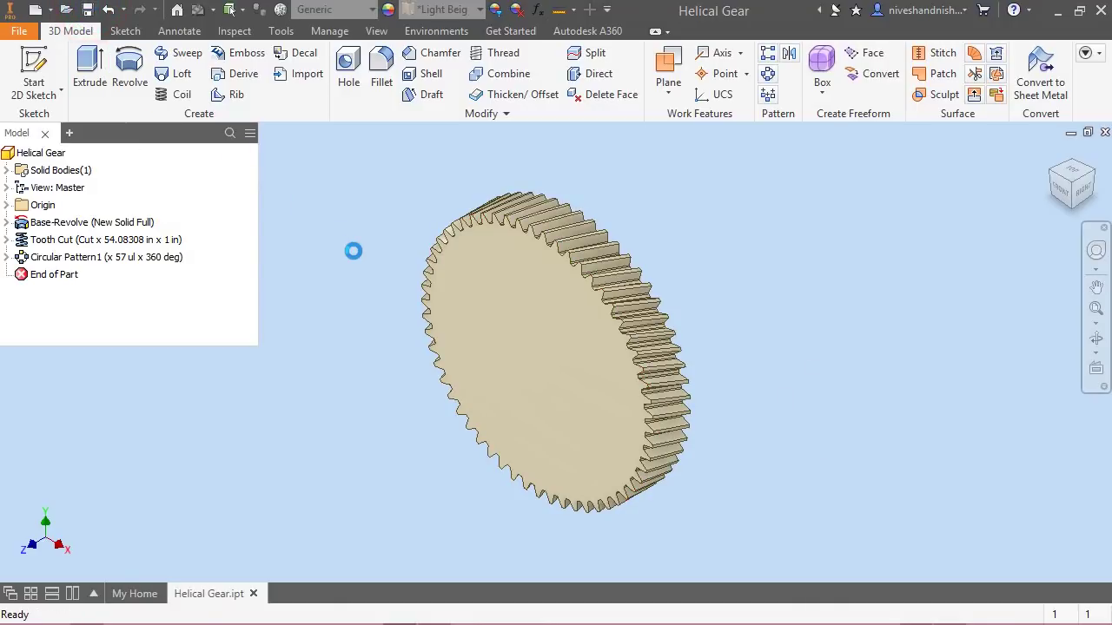
# Rename the circular pattern feature in the model tree as Tooth Cuts
pyautogui.click(404, 164)
pyautogui.click(59, 245)
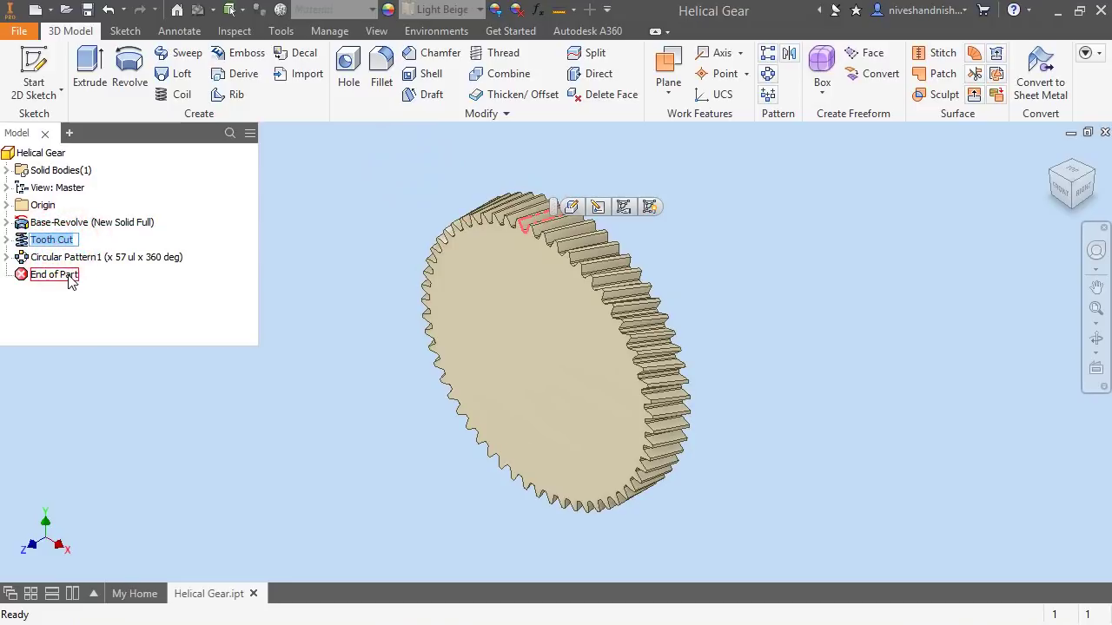
pyautogui.click(63, 259)
pyautogui.click(76, 259)
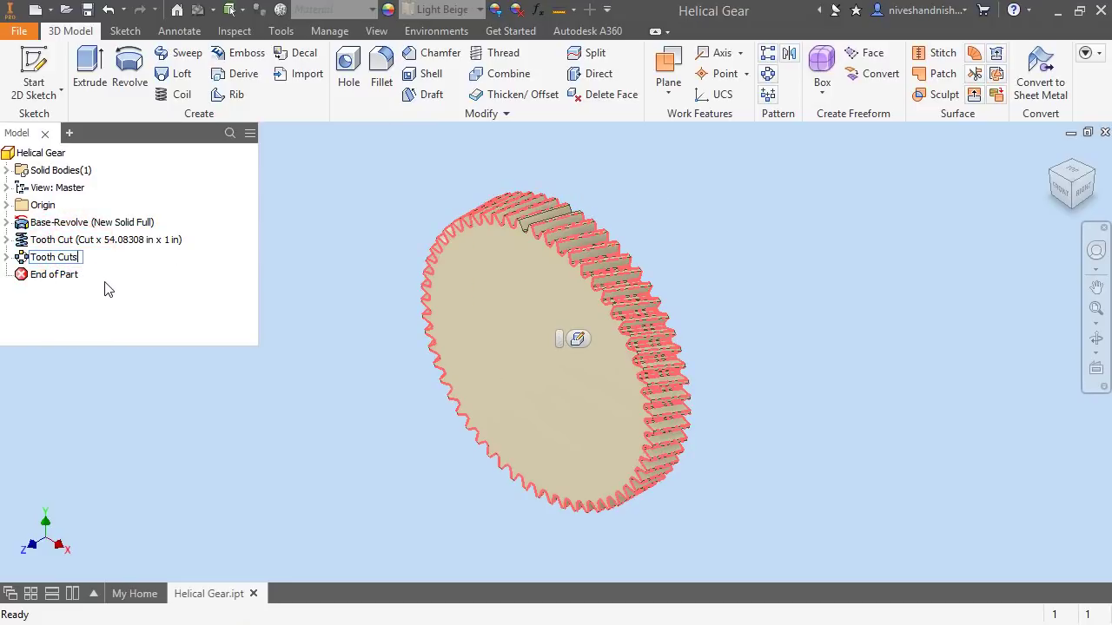
pyautogui.click(318, 305)
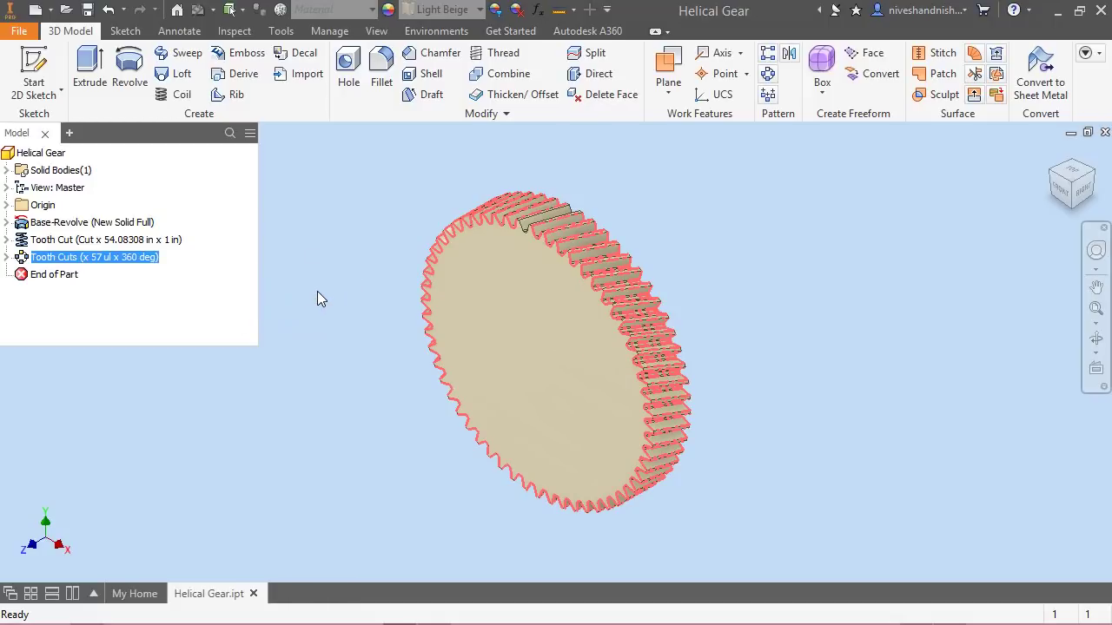
pyautogui.click(318, 293)
# Sketch a 1 in diameter circle centred on the origin on the XY Plane and finish the sketch
pyautogui.click(35, 63)
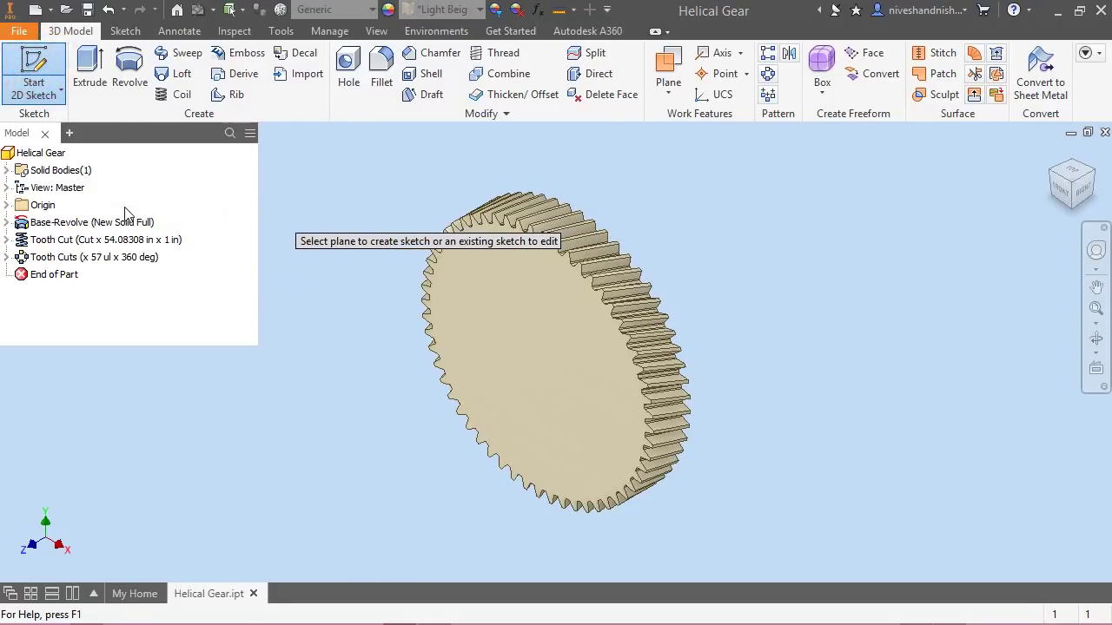
pyautogui.click(7, 208)
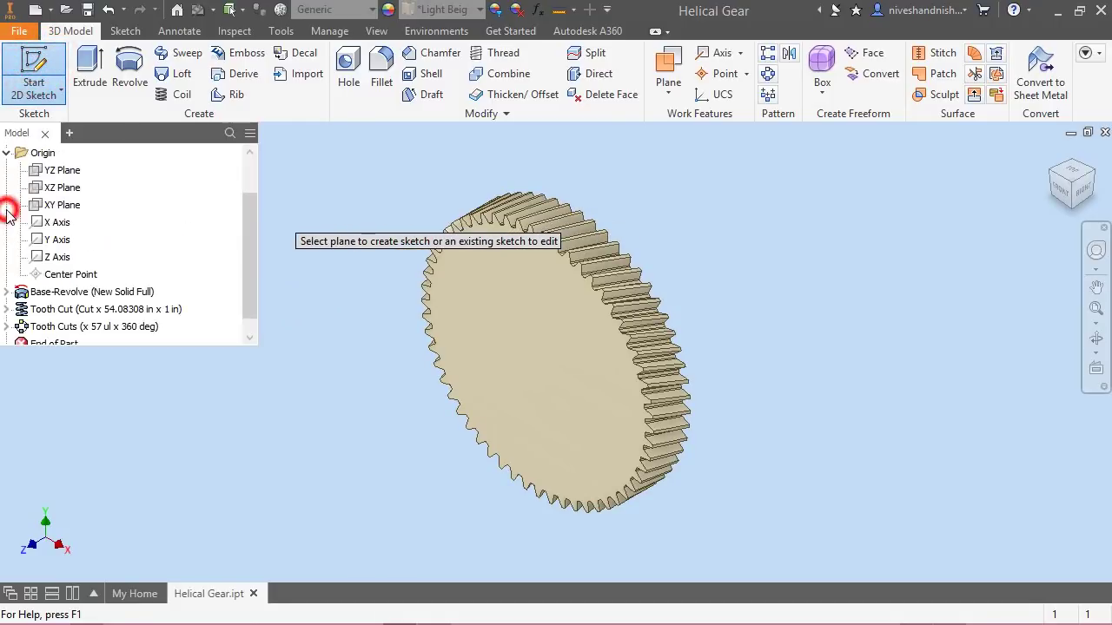
pyautogui.click(63, 209)
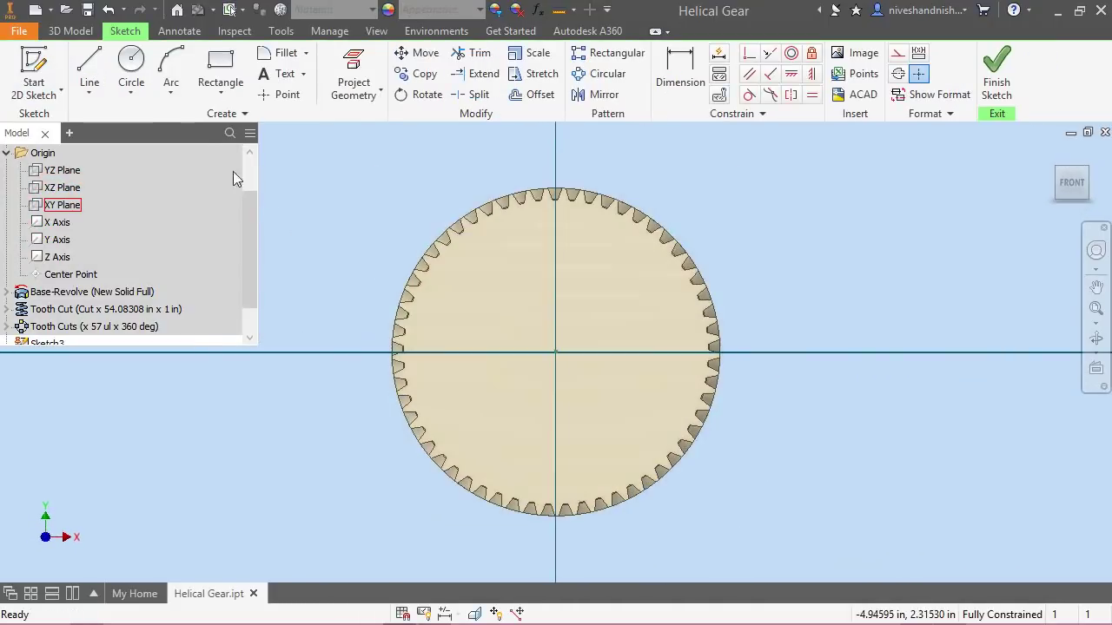
pyautogui.click(130, 63)
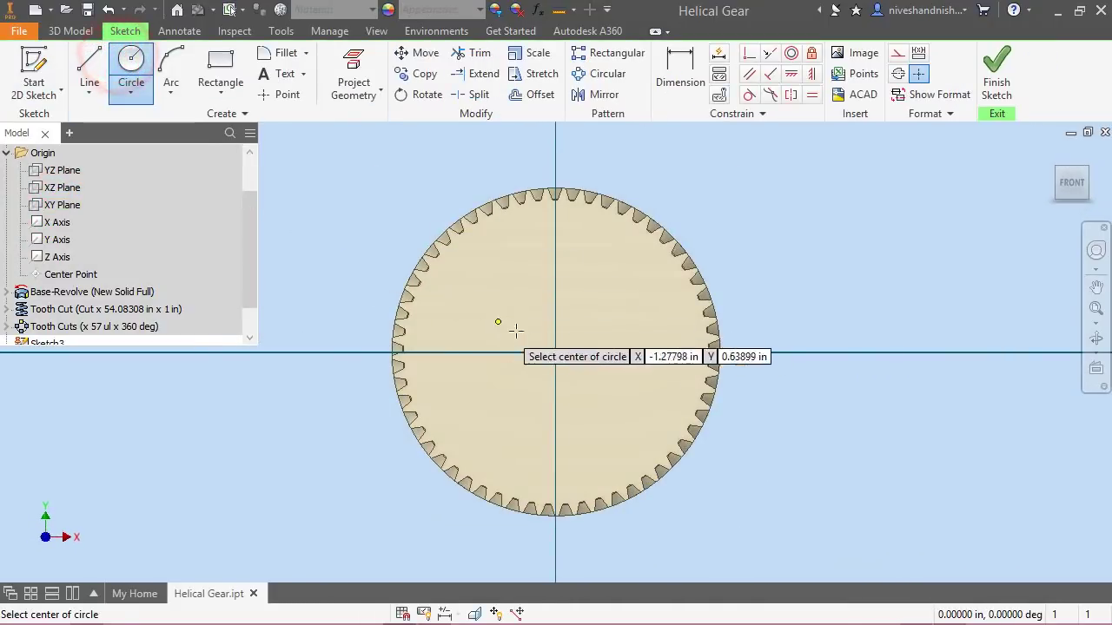
pyautogui.click(557, 352)
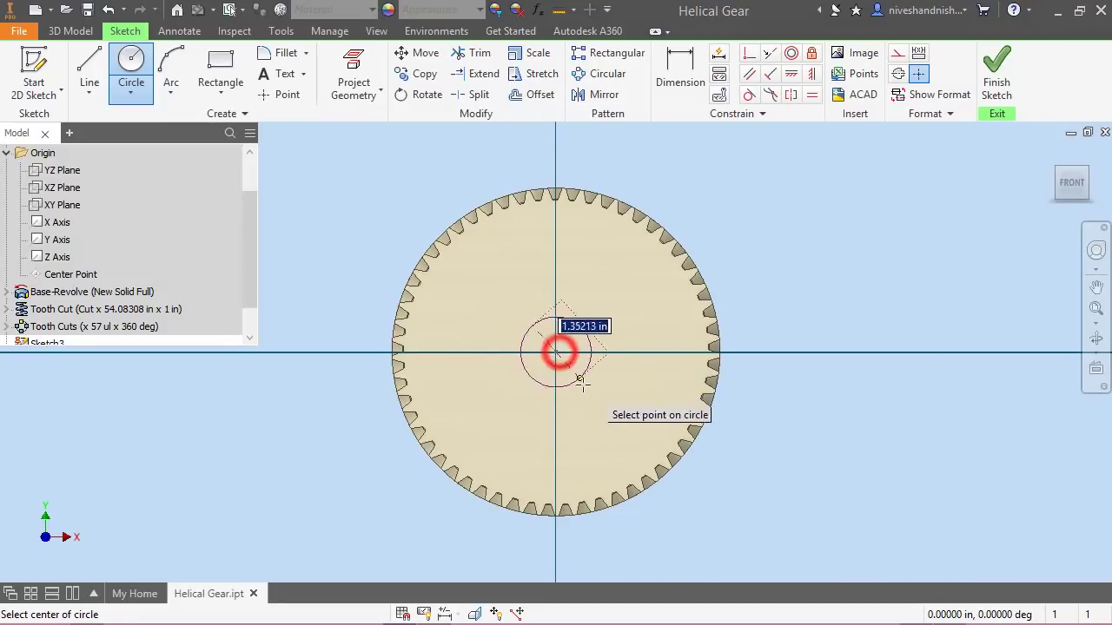
pyautogui.write('1')
pyautogui.press('Return')
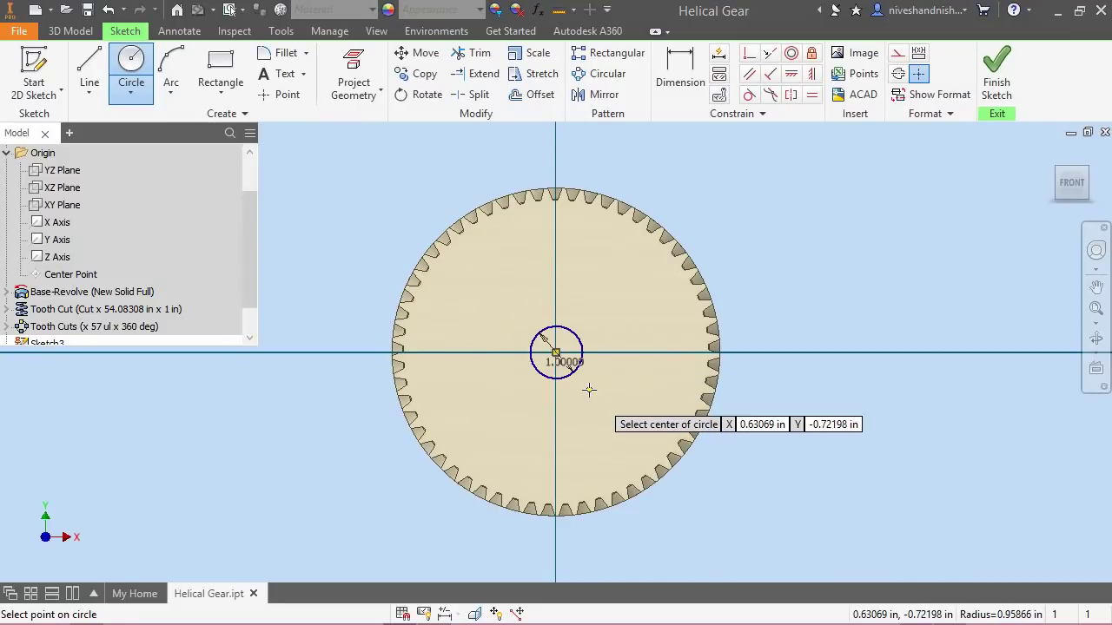
pyautogui.click(997, 87)
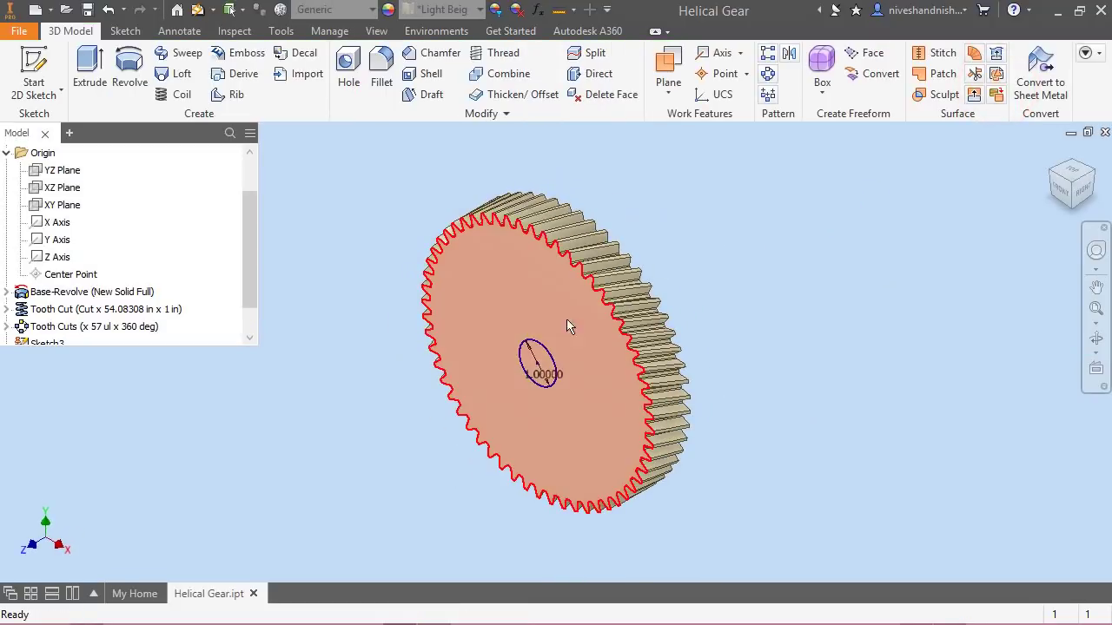
# Extrude the 1 in circle as a Cut with All extents to bore through the gear's centre
pyautogui.click(537, 344)
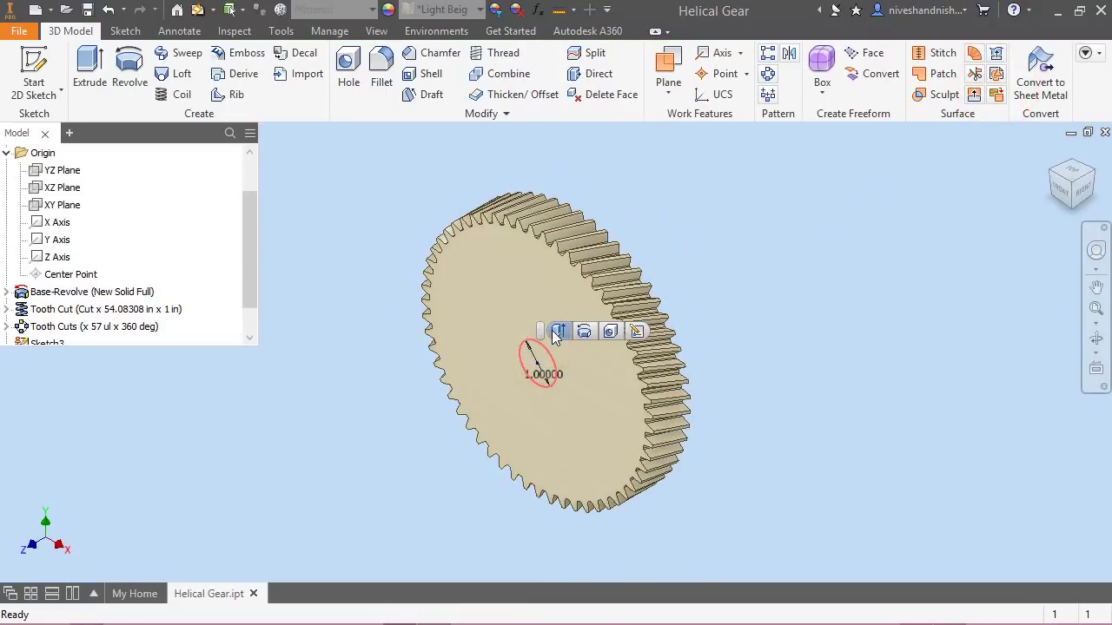
pyautogui.click(553, 331)
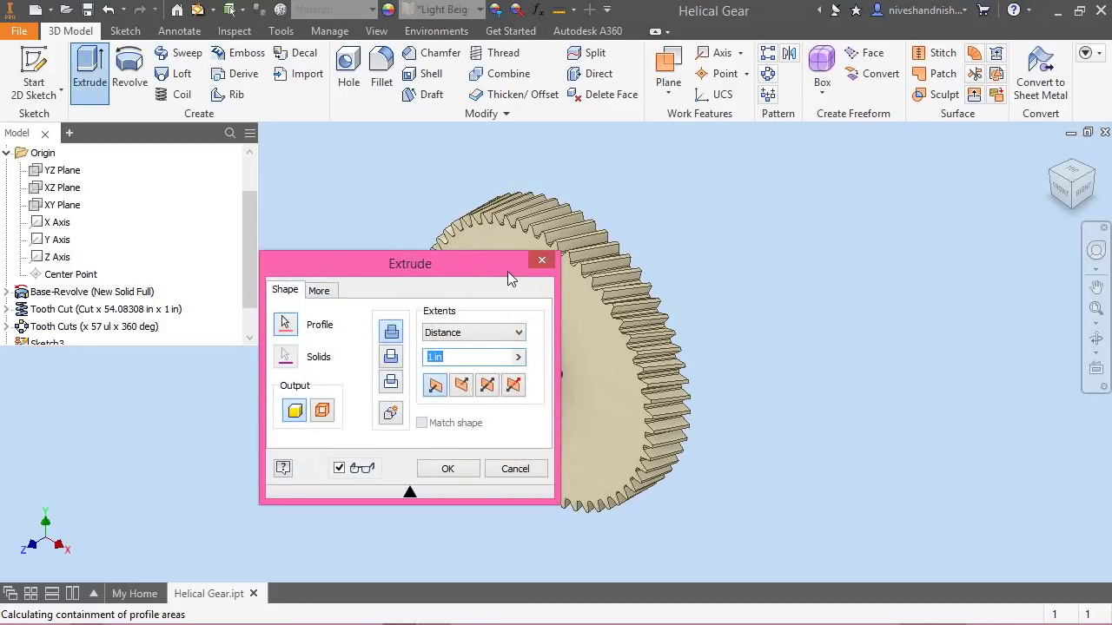
pyautogui.moveTo(506, 265); pyautogui.dragTo(1021, 138)
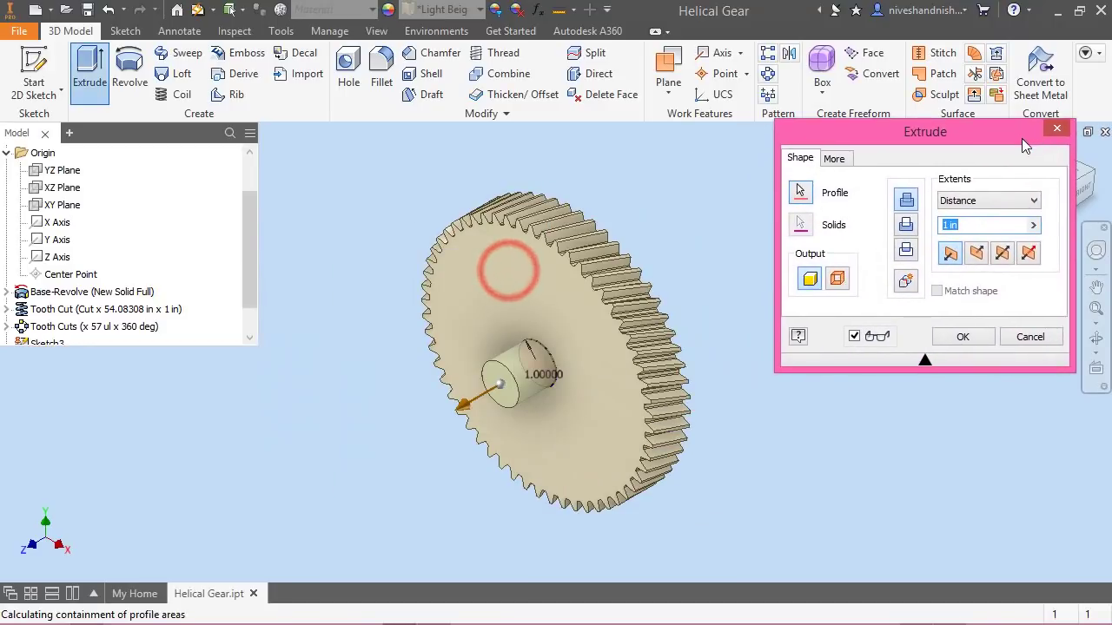
pyautogui.click(906, 228)
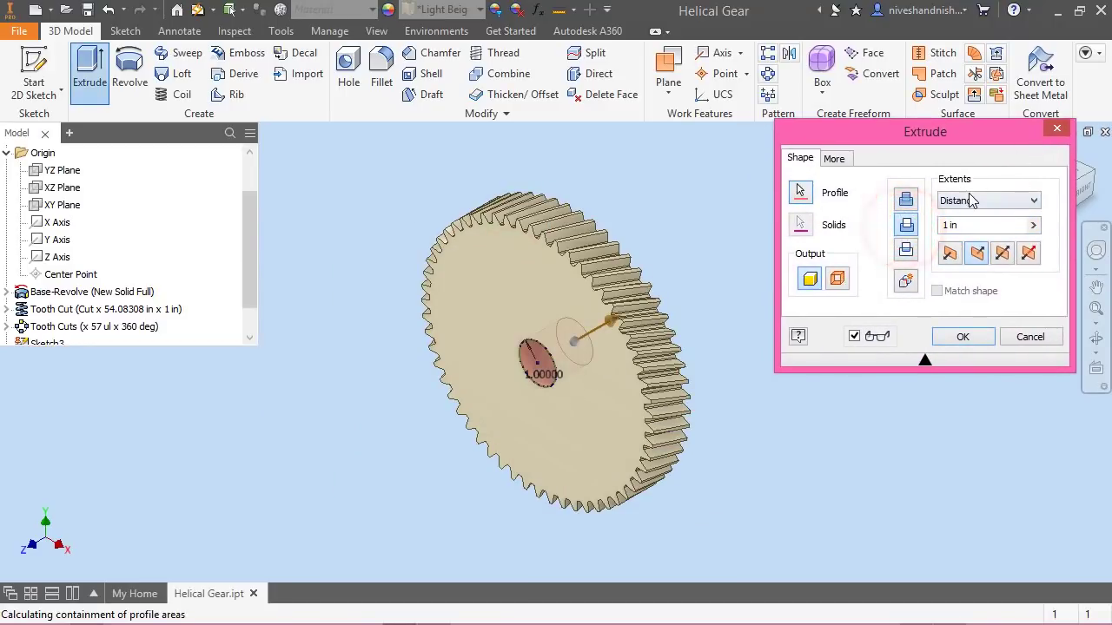
pyautogui.click(970, 198)
pyautogui.click(947, 260)
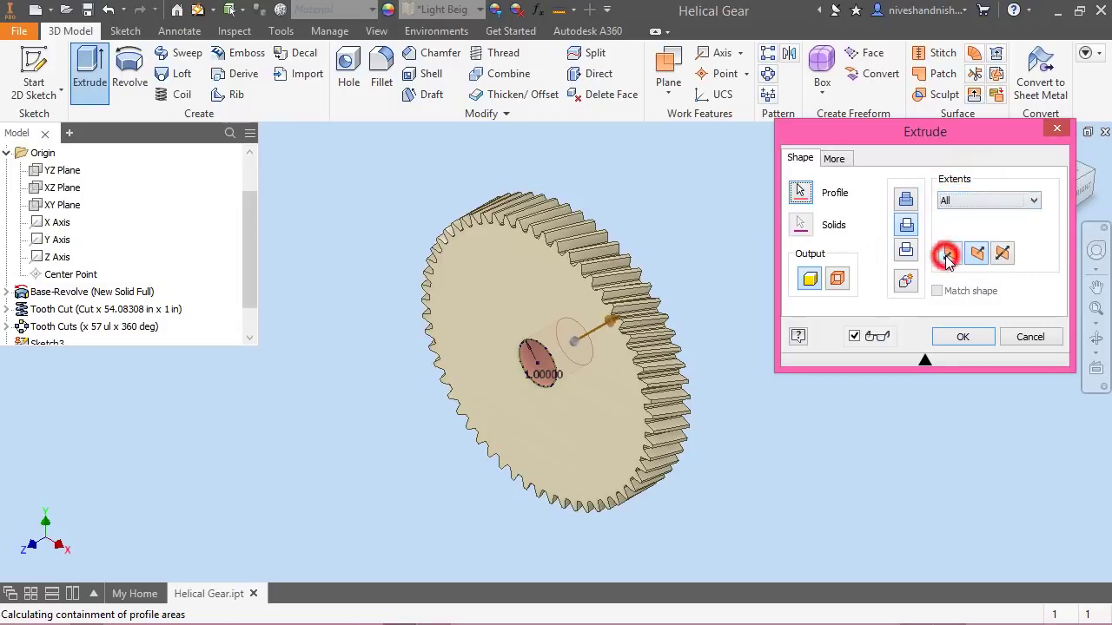
pyautogui.click(962, 337)
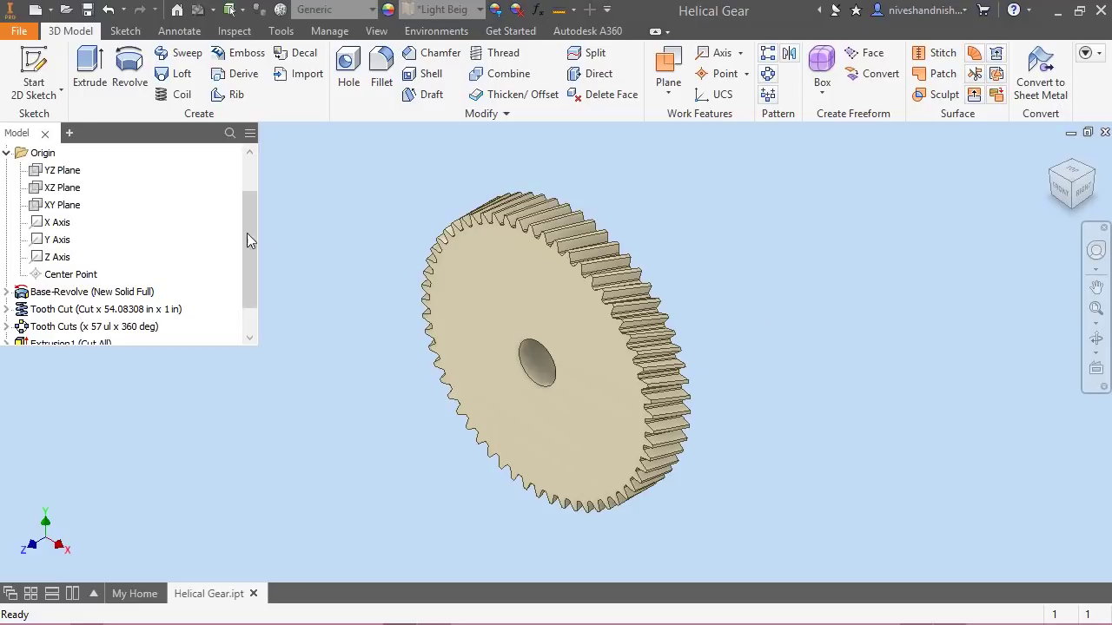
# Collapse all branches of the model tree and save the part
pyautogui.rightClick(190, 234)
pyautogui.click(237, 439)
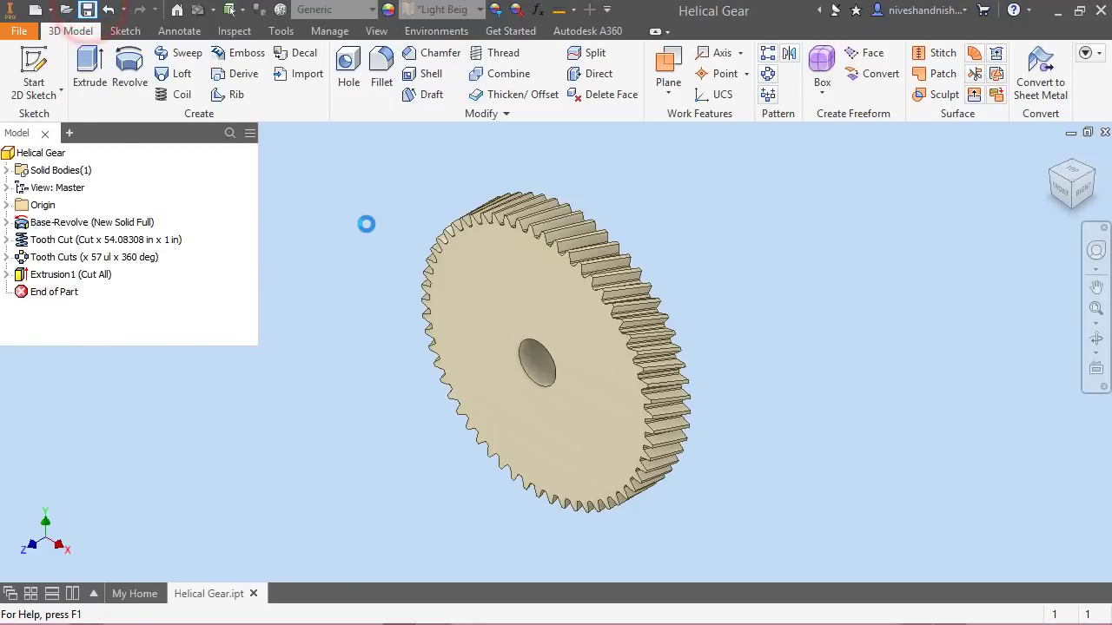
pyautogui.click(620, 196)
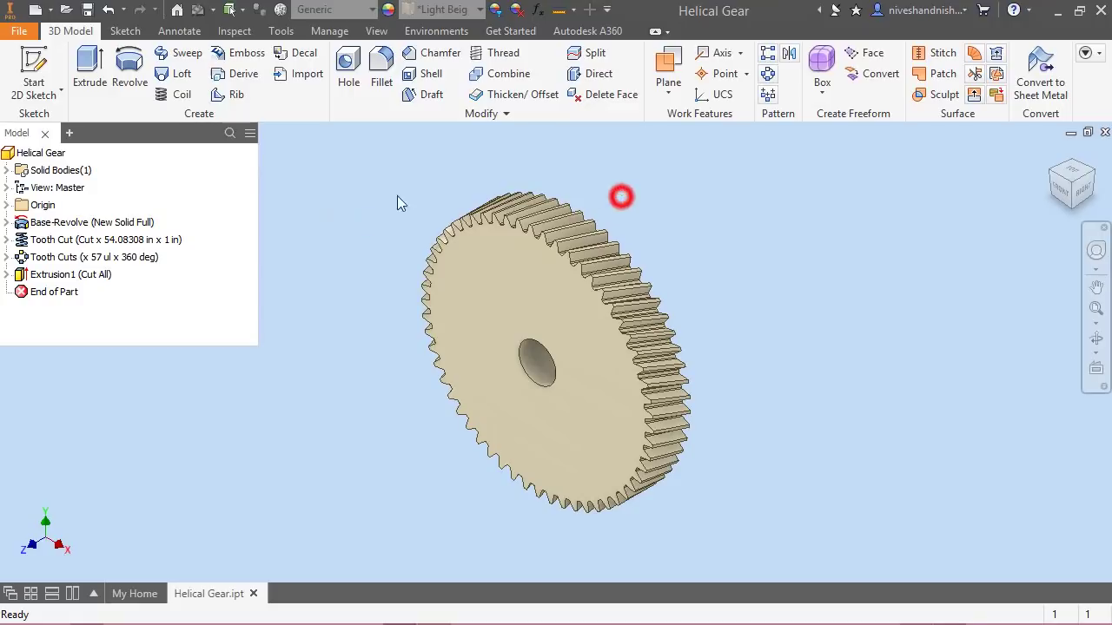
# Rename the centre hole's sketch as Bore Sketch and its extrusion as Bore
pyautogui.click(7, 274)
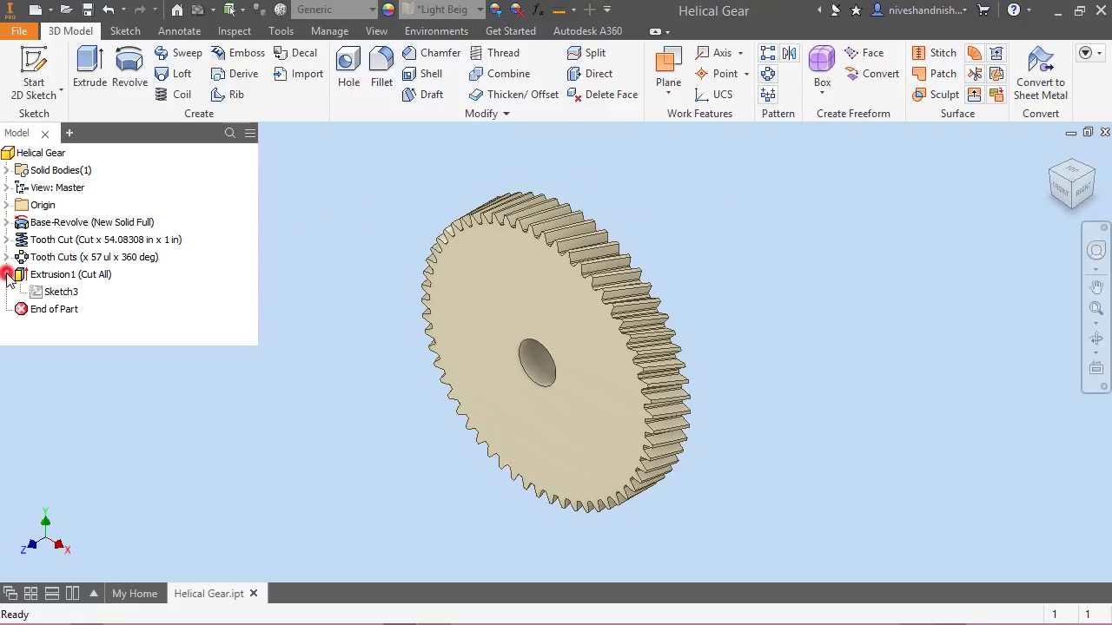
pyautogui.click(60, 293)
pyautogui.click(69, 296)
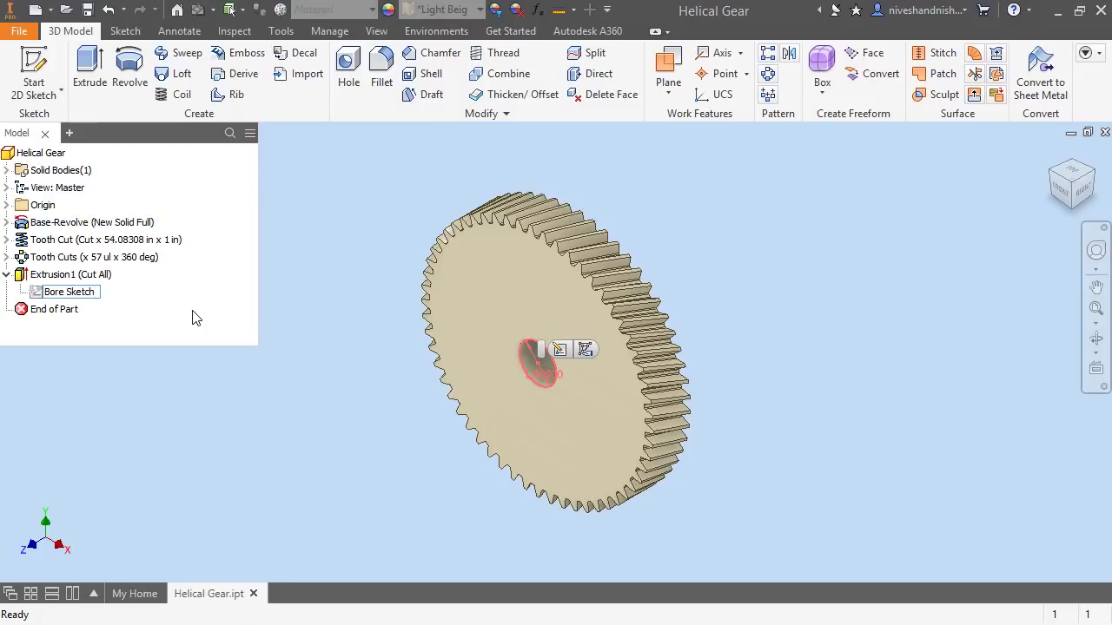
pyautogui.click(186, 328)
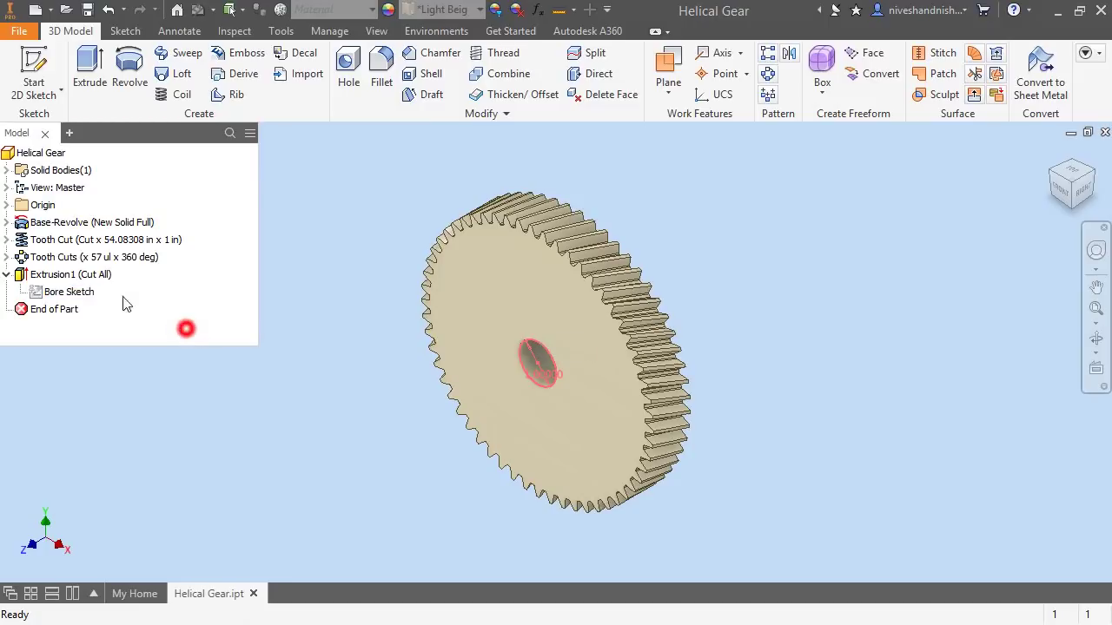
pyautogui.click(50, 276)
pyautogui.click(50, 276)
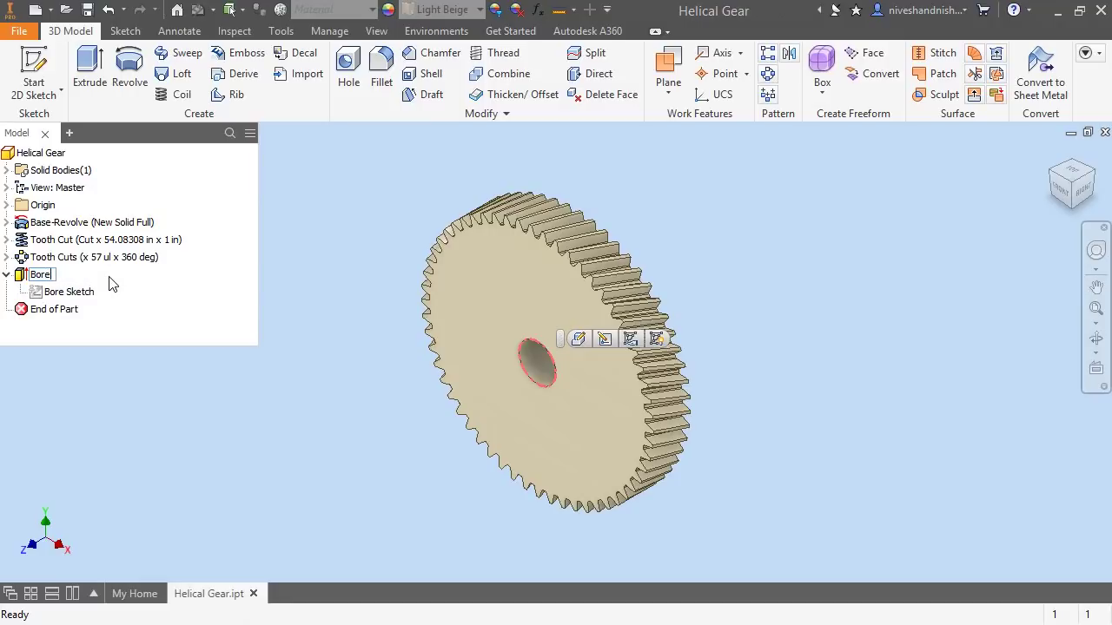
pyautogui.click(337, 311)
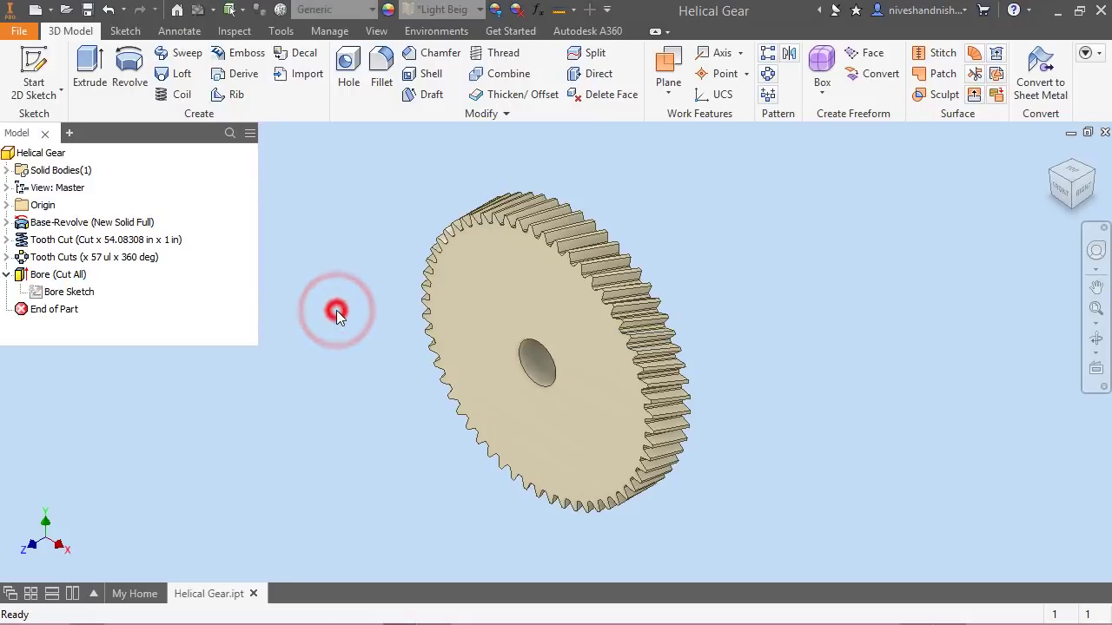
# On the XY Plane, sketch a two-point rectangle 0.25 in wide and 0.614 in high over the upper part of the bore
pyautogui.click(34, 74)
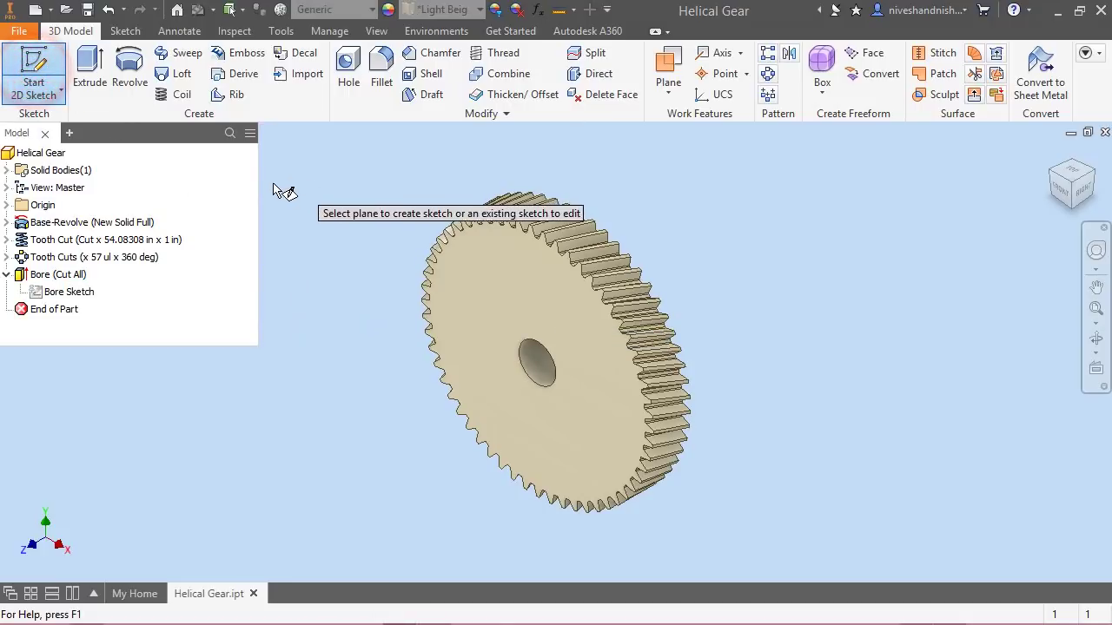
pyautogui.click(6, 205)
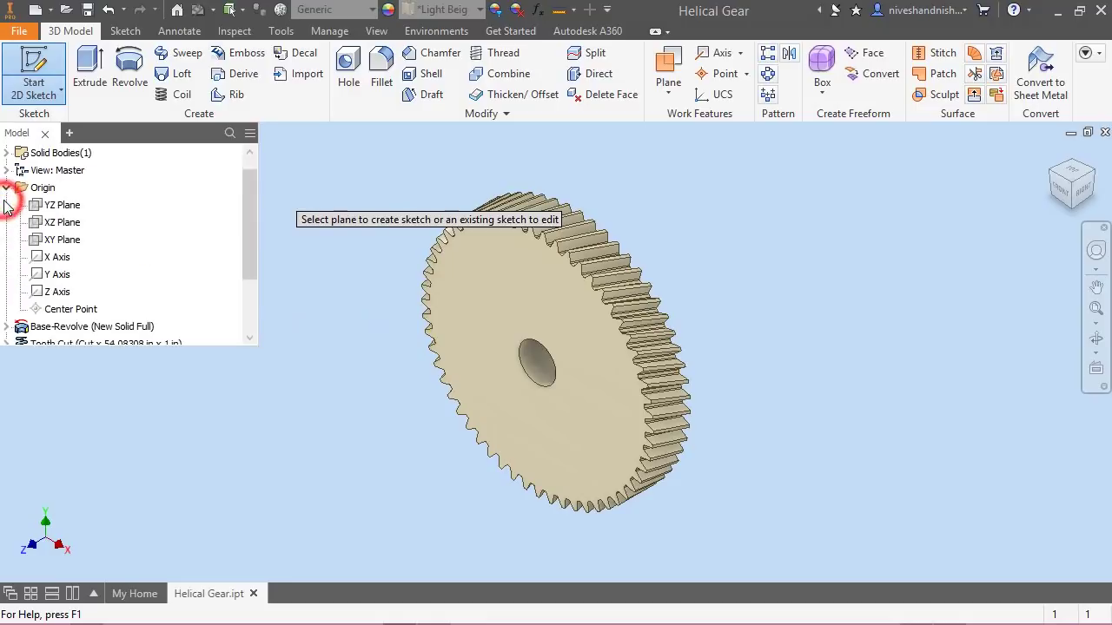
pyautogui.click(63, 239)
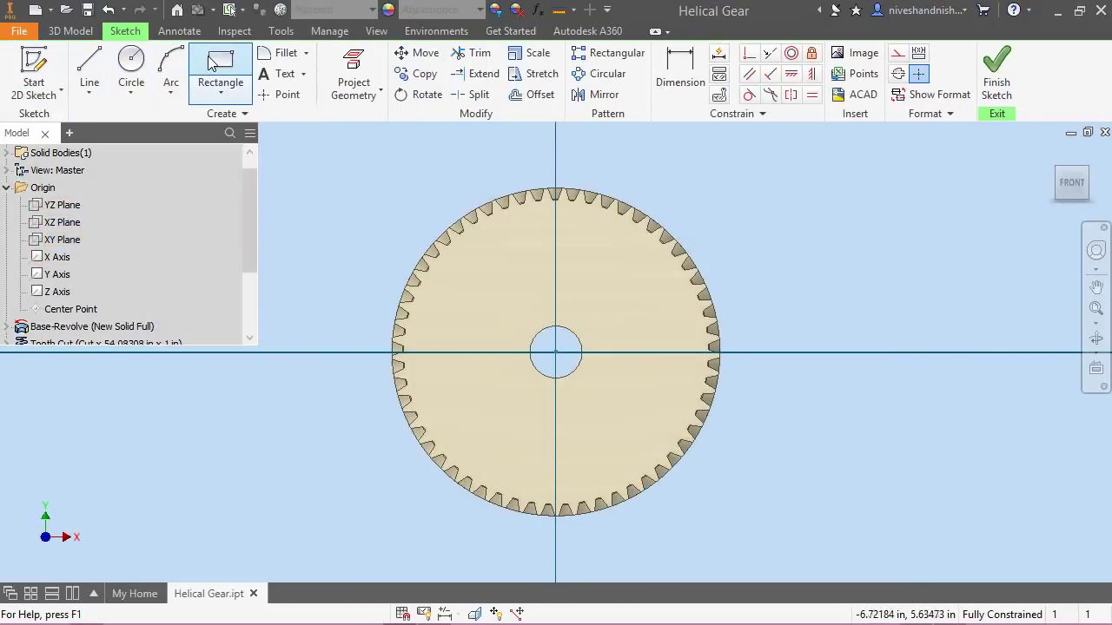
pyautogui.click(213, 63)
pyautogui.scroll(4, 569, 352)
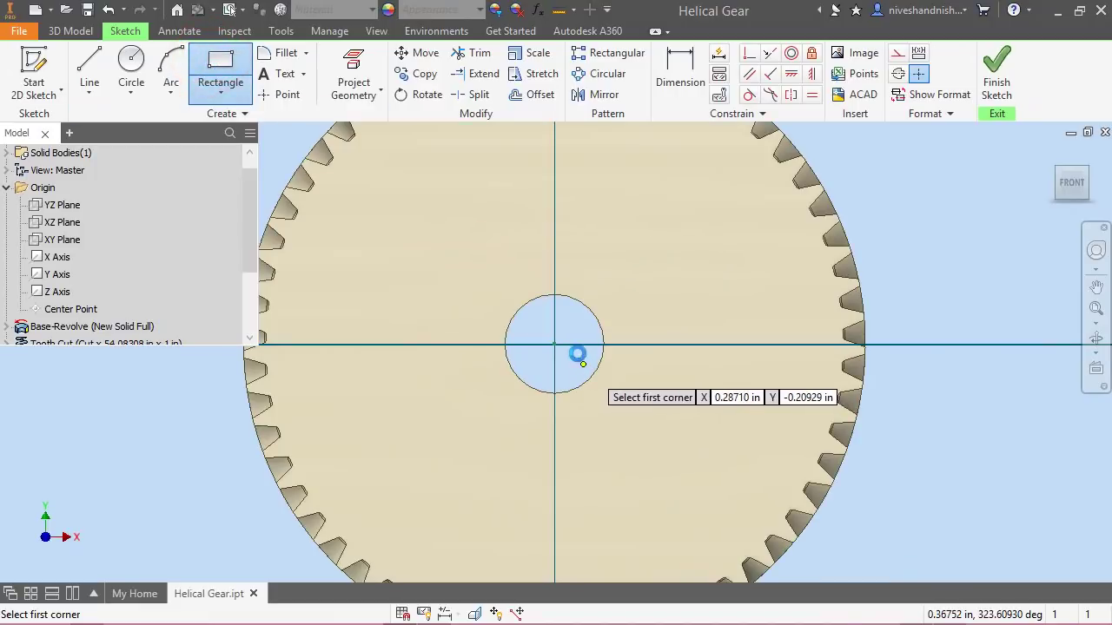
pyautogui.click(474, 185)
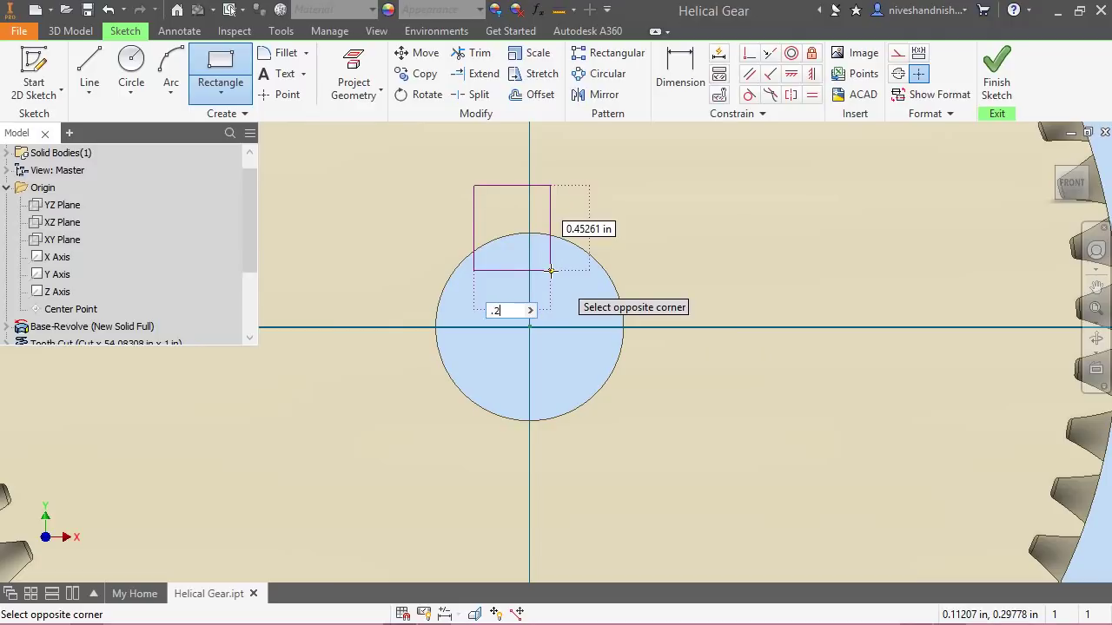
pyautogui.write('0.25')
pyautogui.press('Tab')
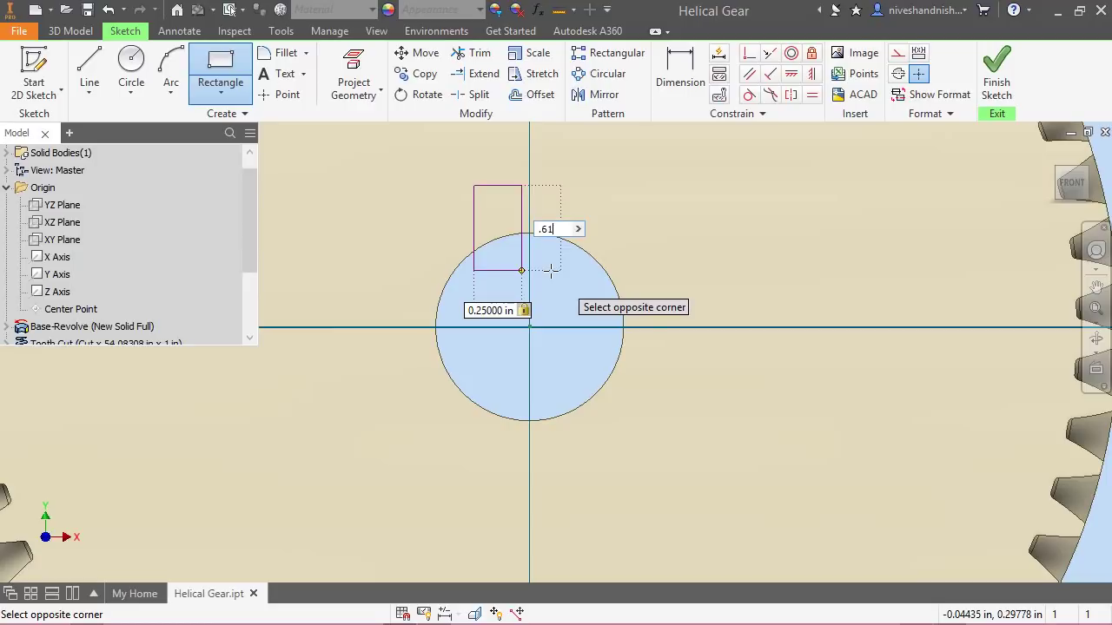
pyautogui.write('.614')
pyautogui.press('Return')
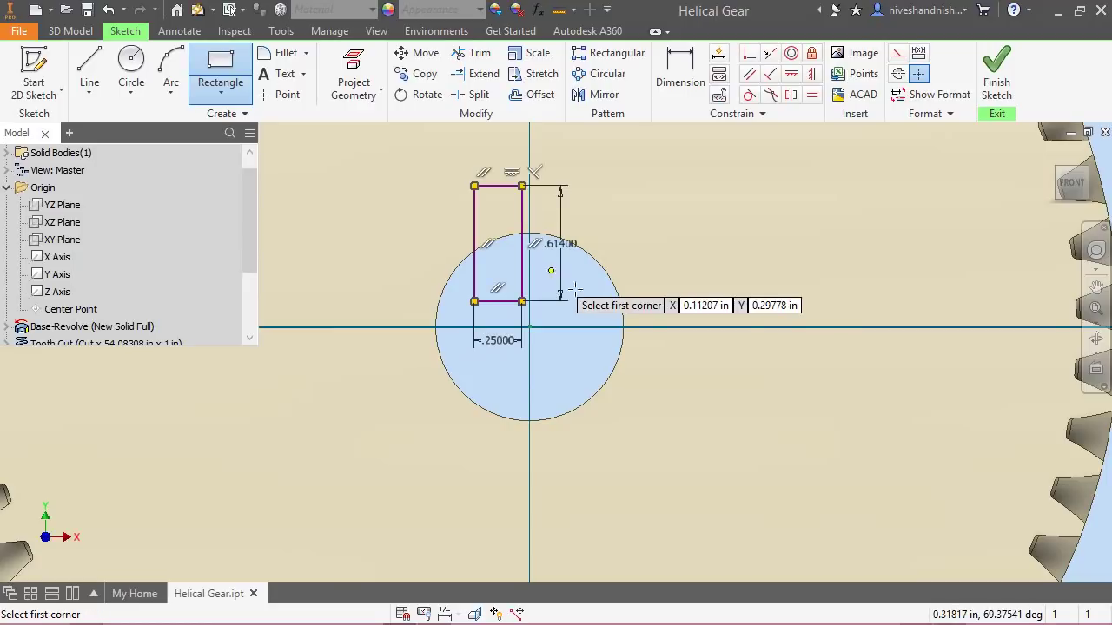
pyautogui.rightClick(598, 305)
pyautogui.click(666, 302)
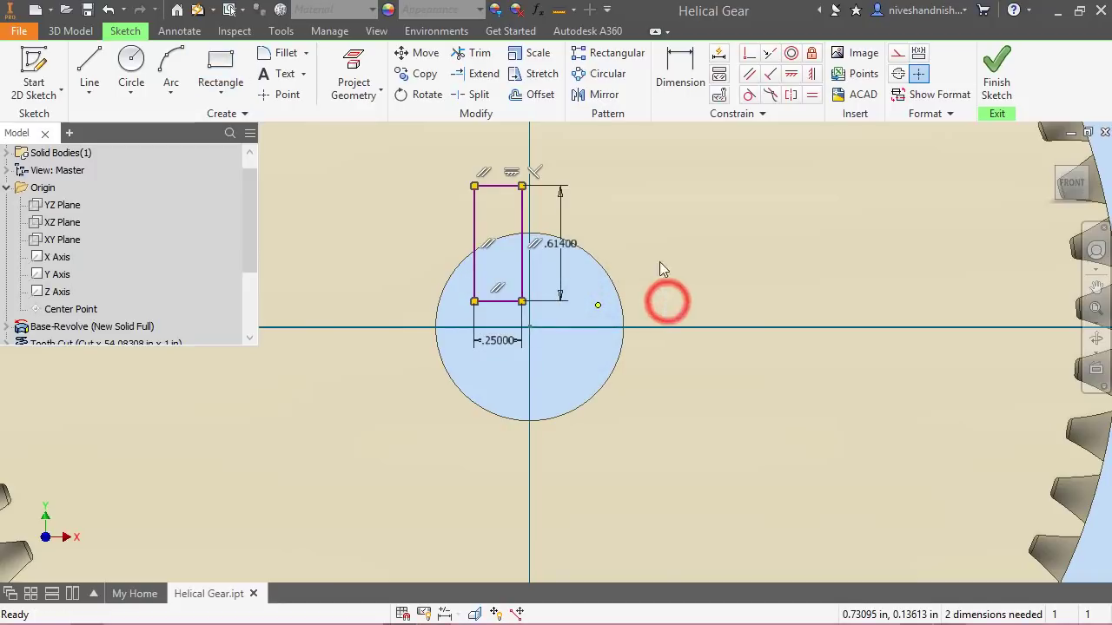
# Constrain the midpoint of the rectangle's lower edge coincident with the origin and finish the sketch
pyautogui.click(749, 55)
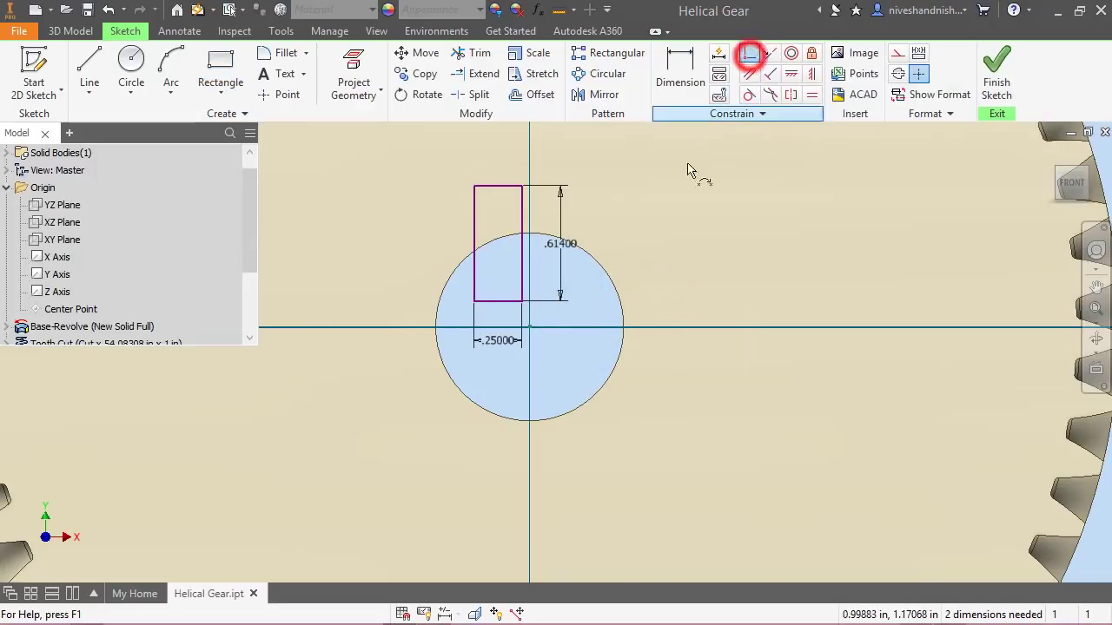
pyautogui.click(499, 302)
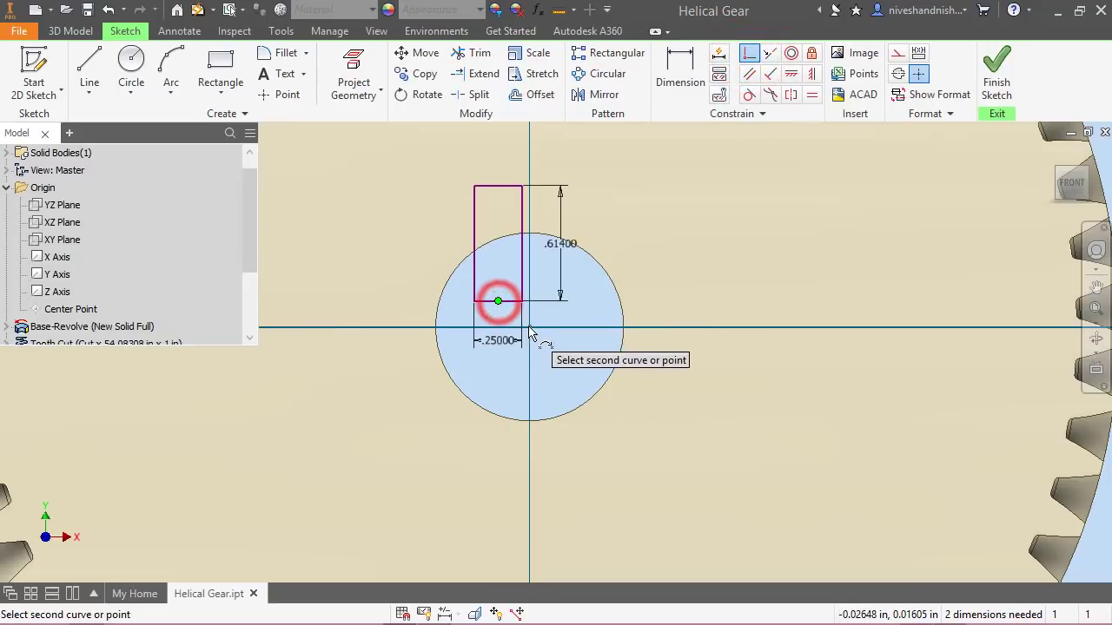
pyautogui.click(529, 327)
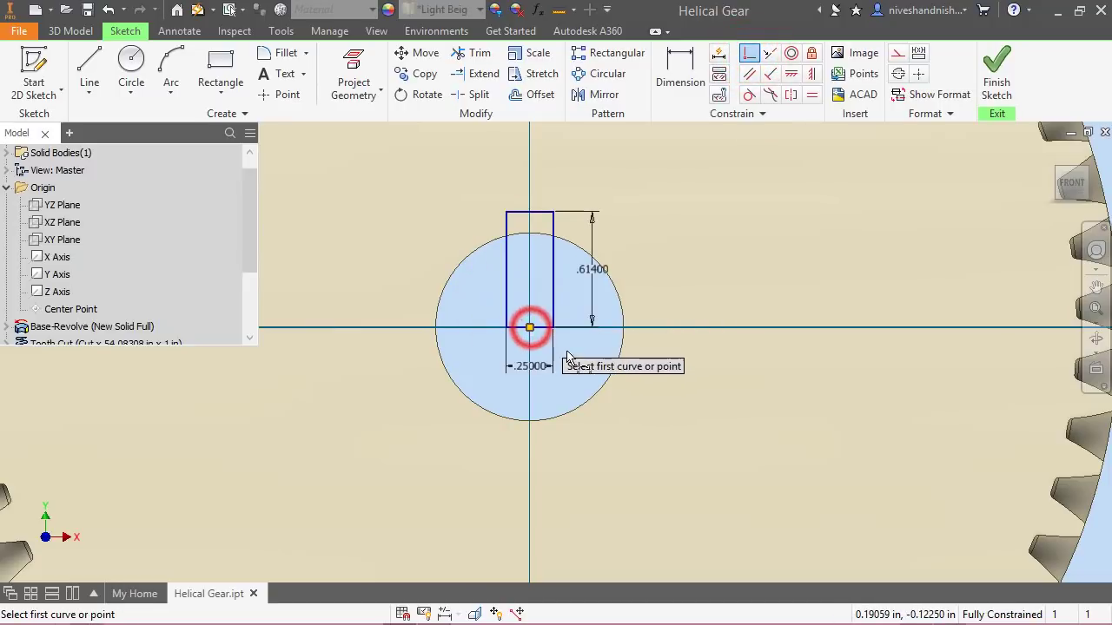
pyautogui.rightClick(579, 286)
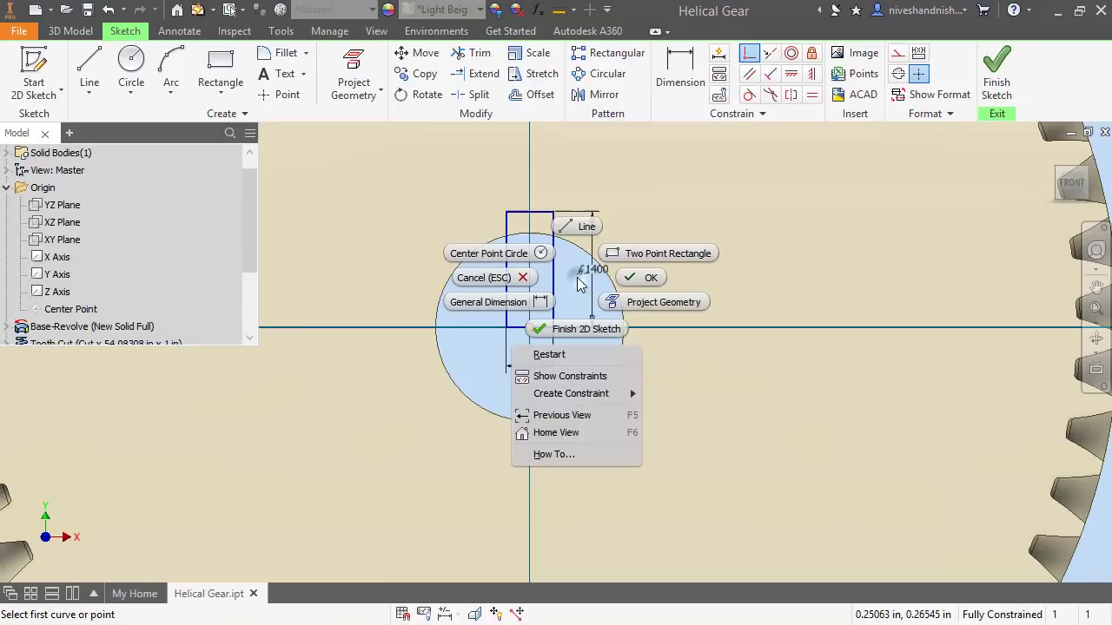
pyautogui.click(635, 280)
pyautogui.click(999, 70)
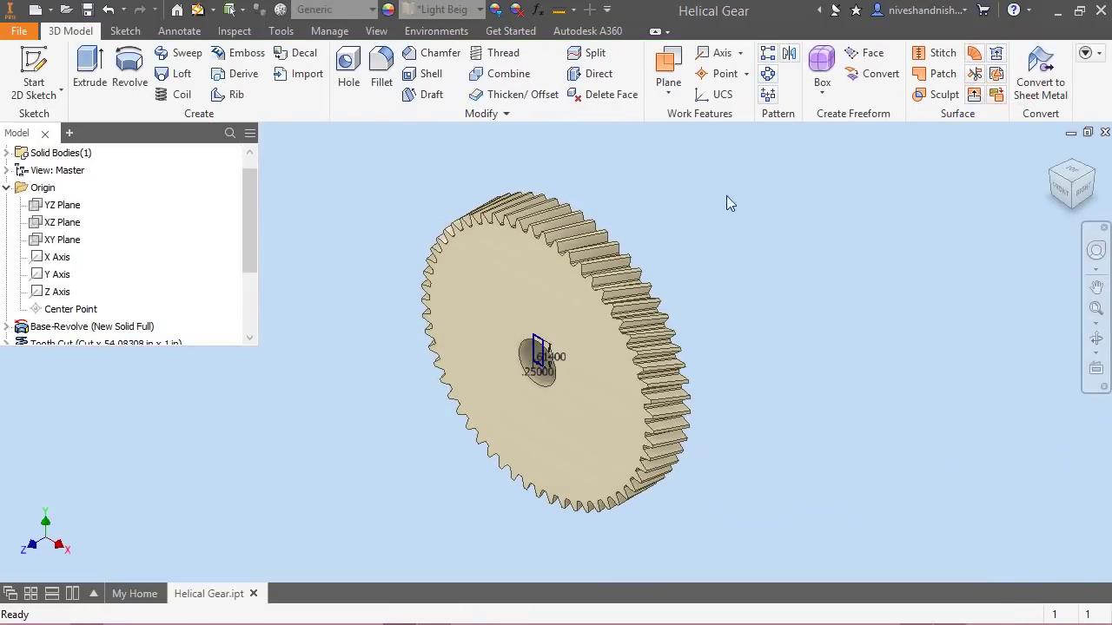
# Collapse the model tree and extrude the rectangle as a Cut with All extents to form the keyway
pyautogui.rightClick(211, 291)
pyautogui.click(250, 495)
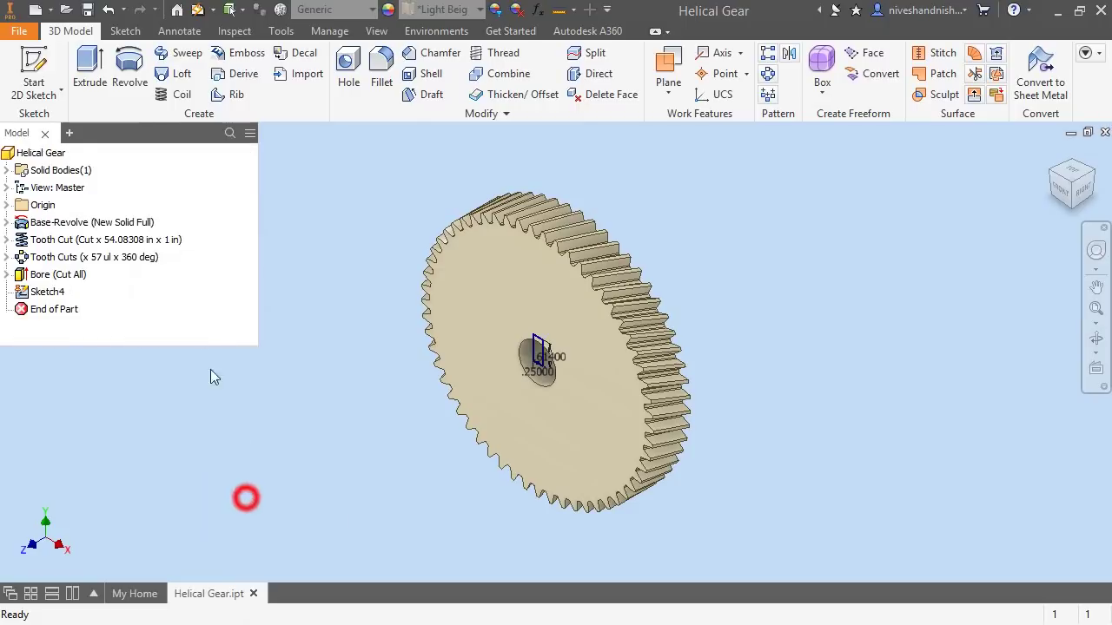
pyautogui.click(87, 75)
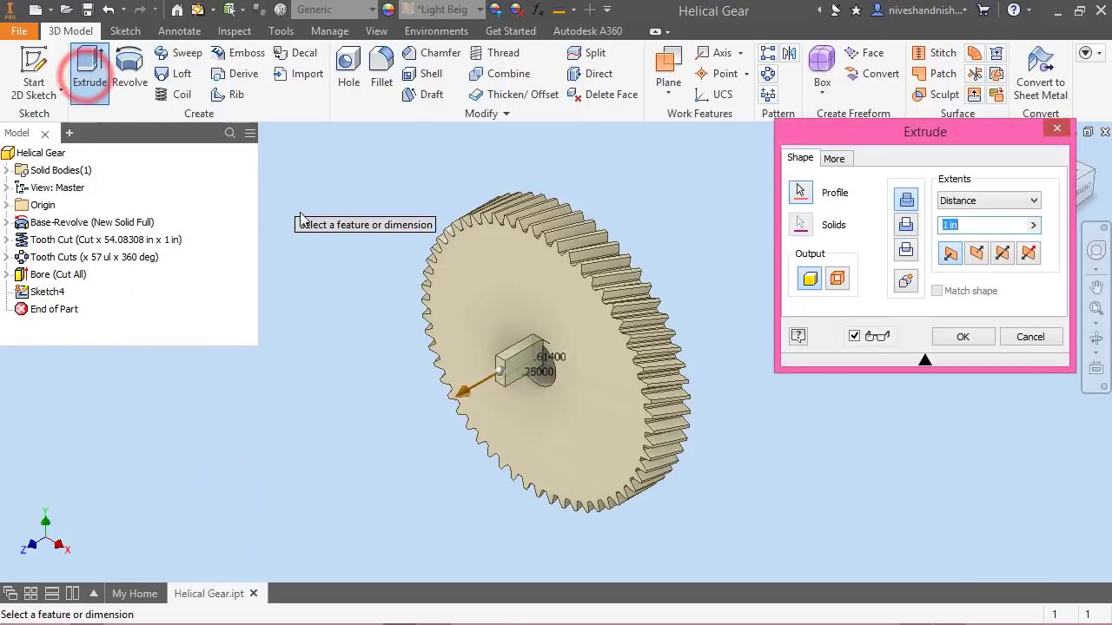
pyautogui.click(906, 225)
pyautogui.click(957, 207)
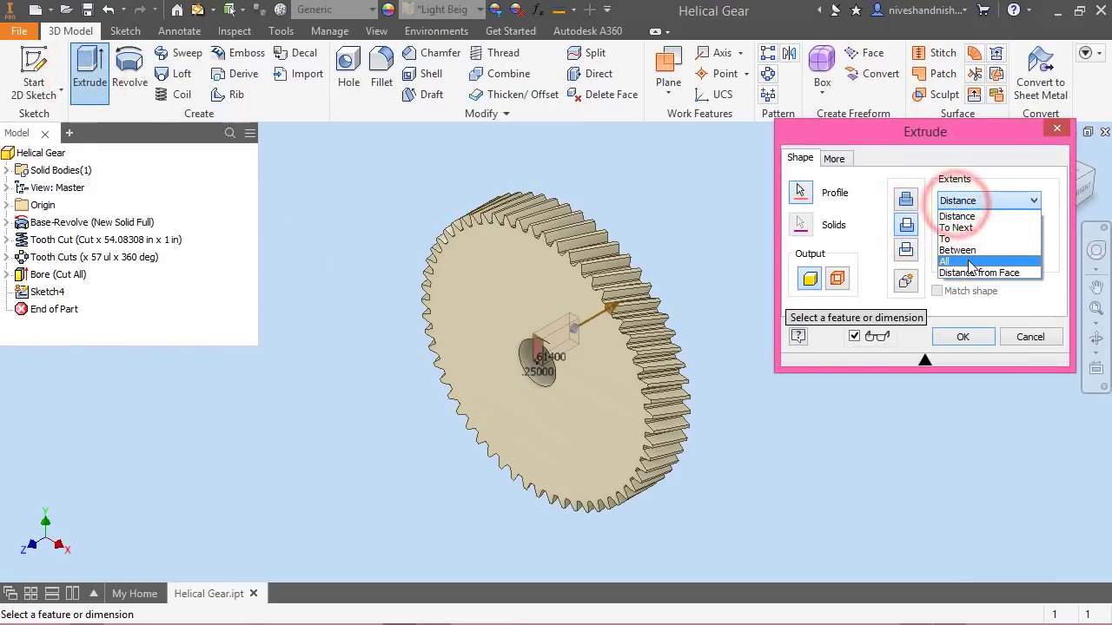
pyautogui.click(967, 258)
pyautogui.click(960, 337)
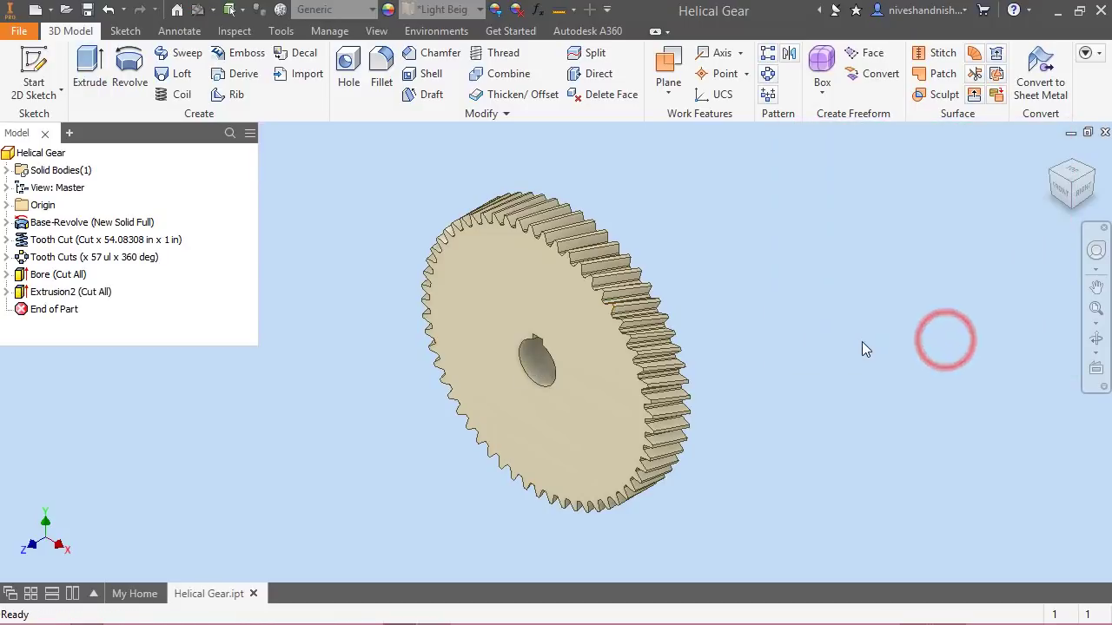
# Rename the rectangular cut as Keyway and its sketch as Key Sketch
pyautogui.click(52, 295)
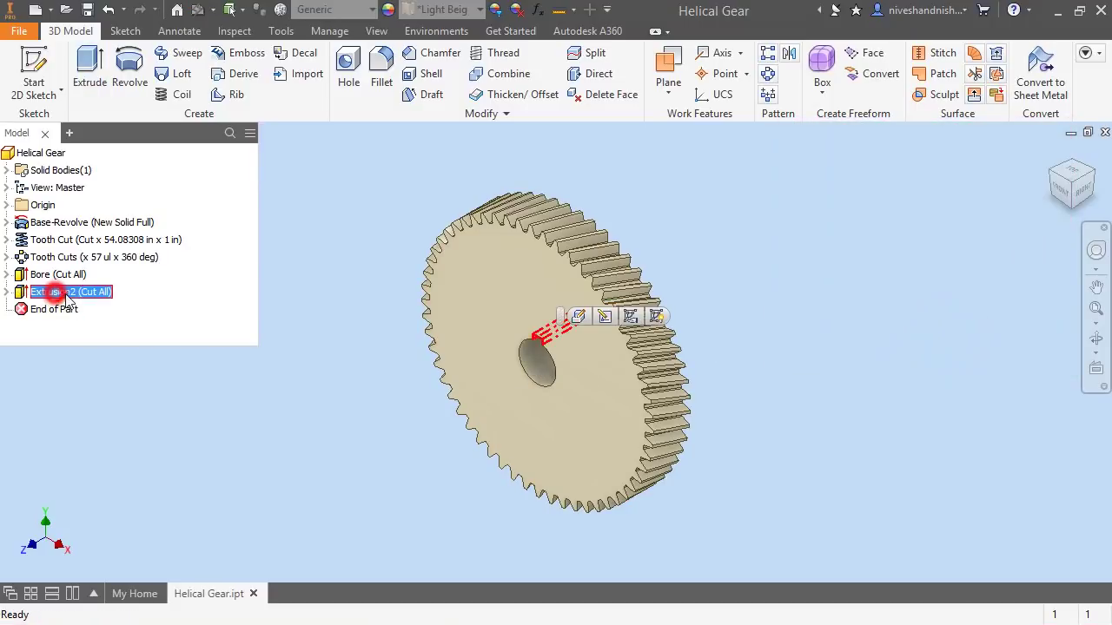
pyautogui.click(54, 293)
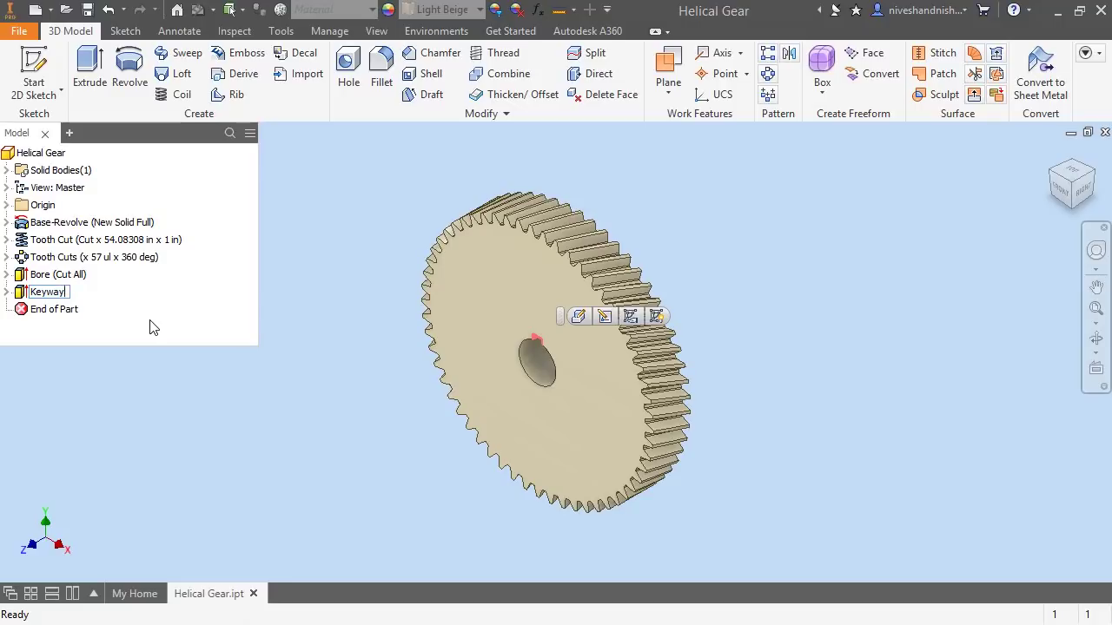
pyautogui.click(149, 327)
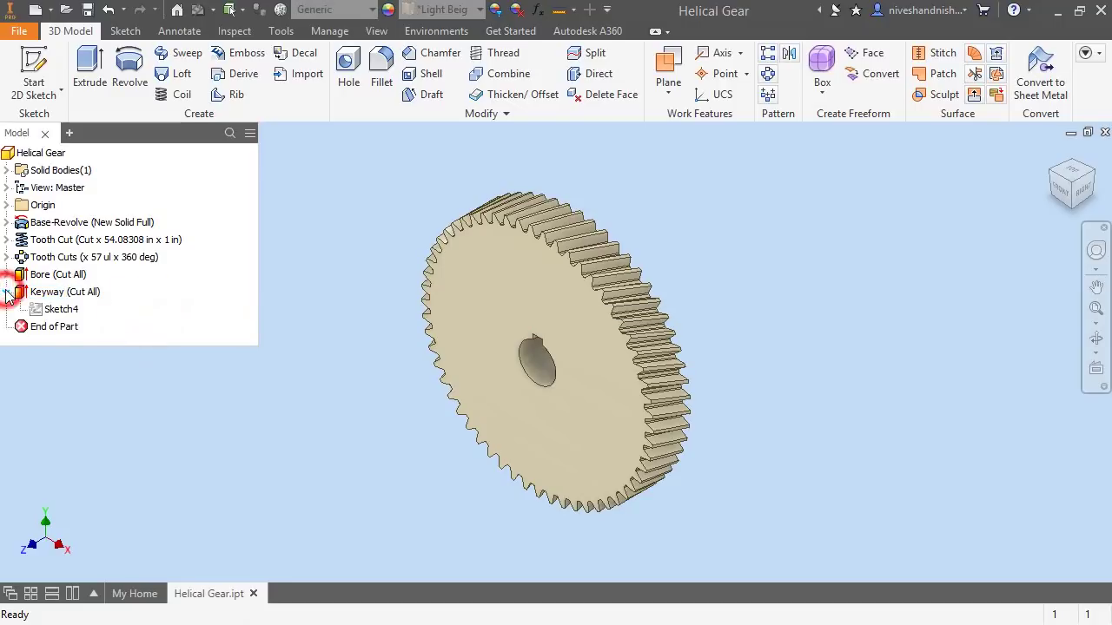
pyautogui.click(36, 311)
pyautogui.click(40, 309)
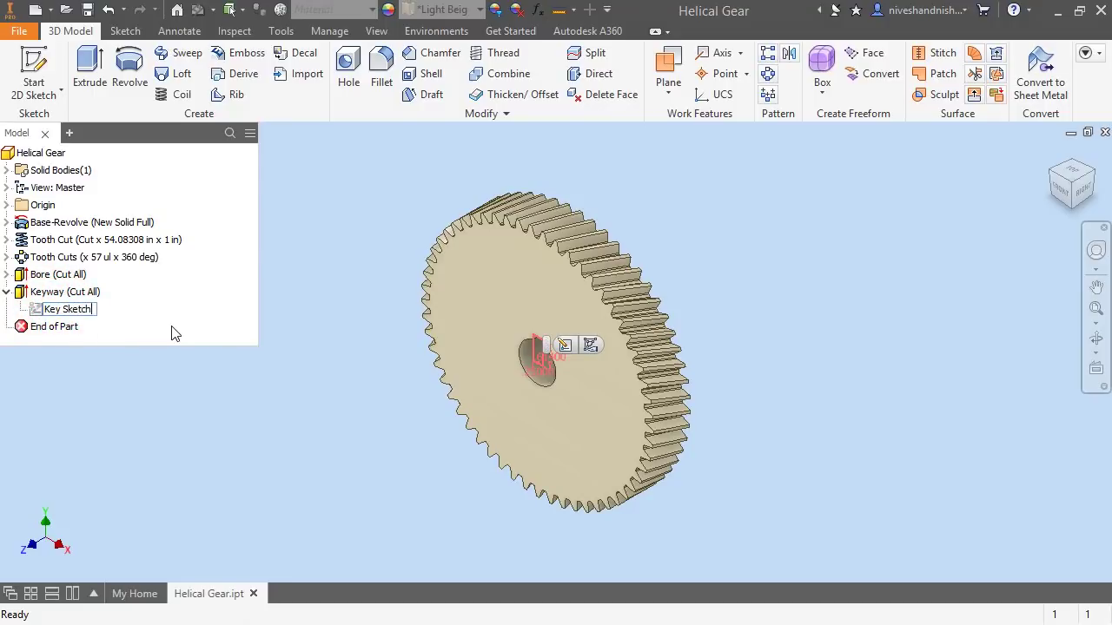
pyautogui.click(281, 373)
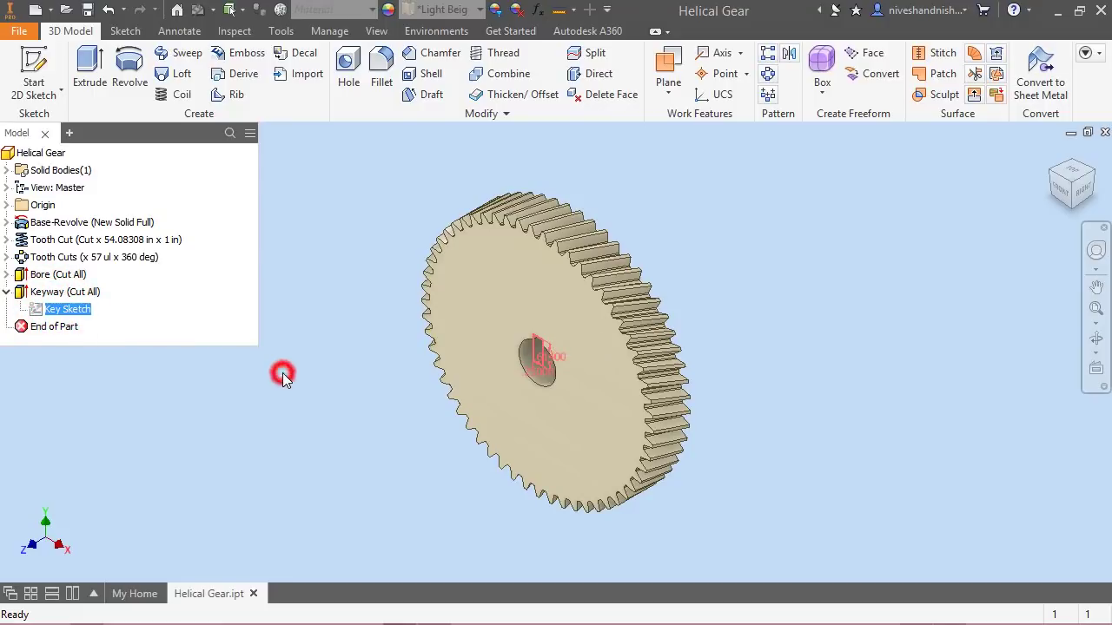
# Collapse all branches of the model tree
pyautogui.rightClick(196, 302)
pyautogui.click(124, 422)
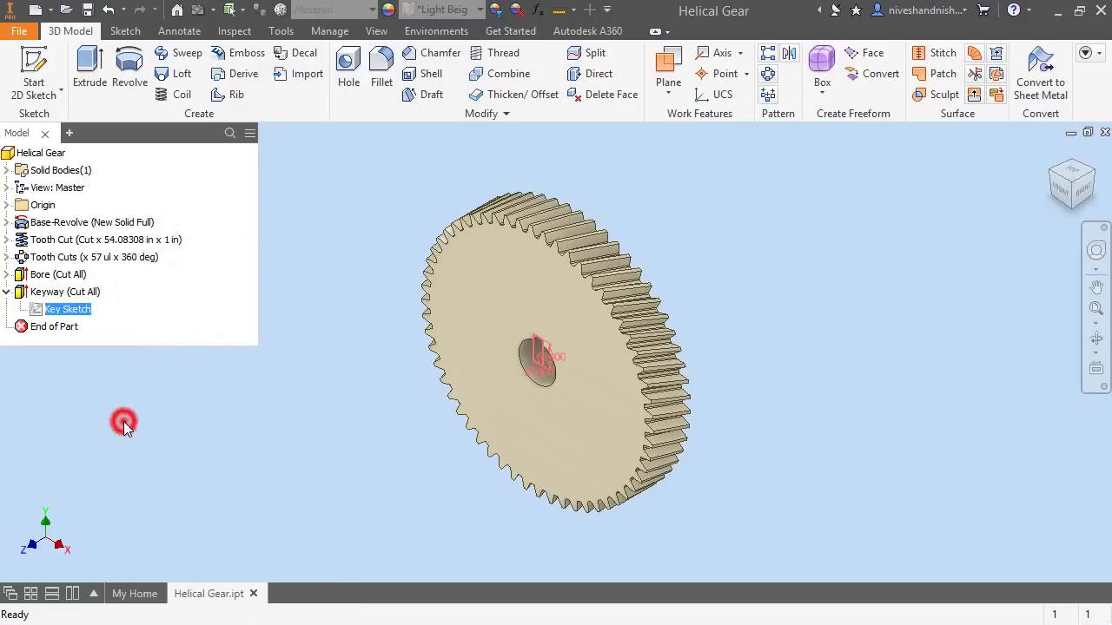
pyautogui.rightClick(169, 300)
pyautogui.click(213, 506)
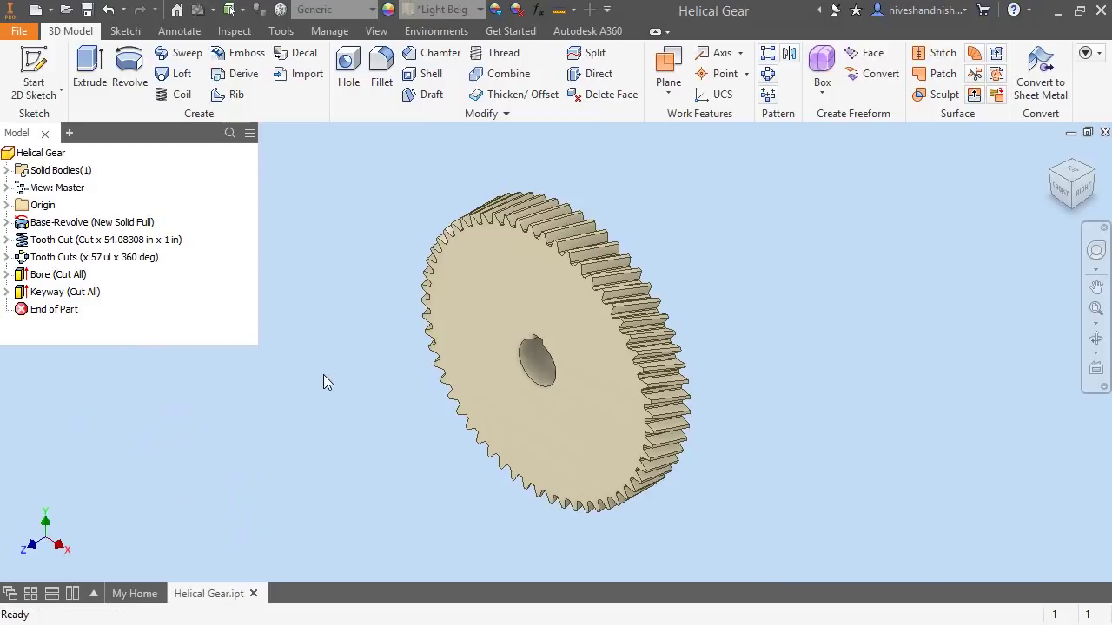
# Sketch a circle about 4.14 in in diameter centred on the origin on the XY Plane
pyautogui.click(34, 71)
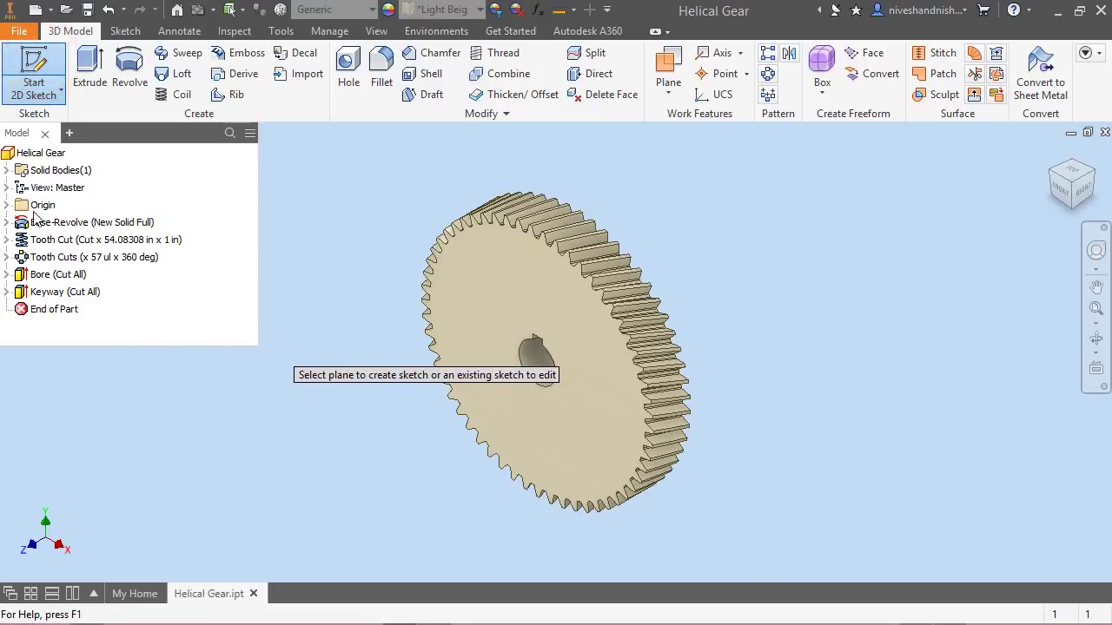
pyautogui.click(7, 205)
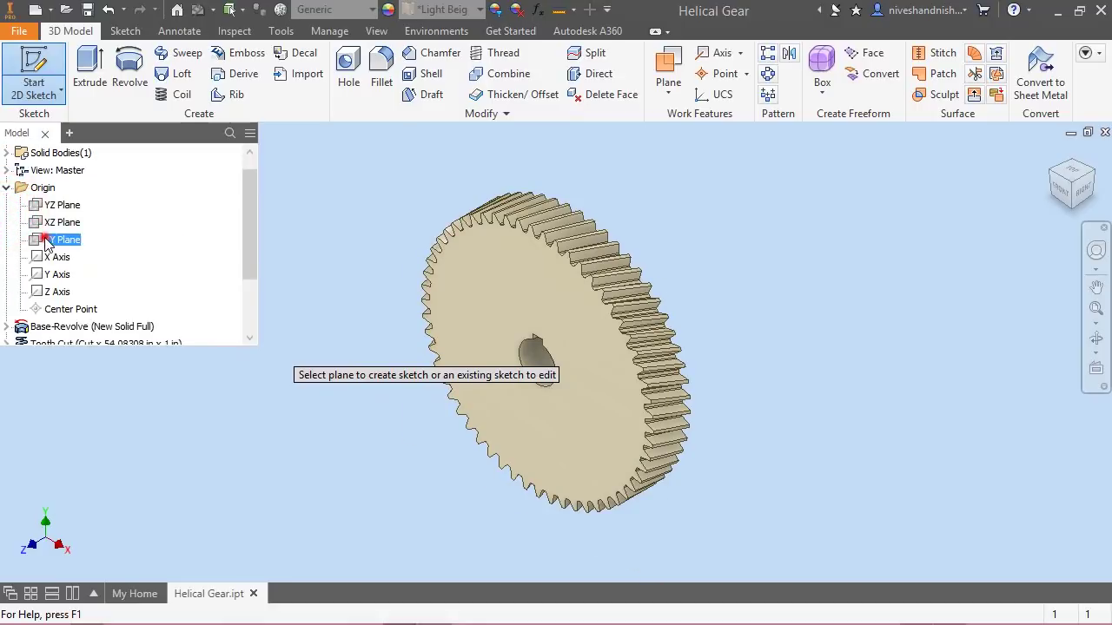
pyautogui.click(34, 240)
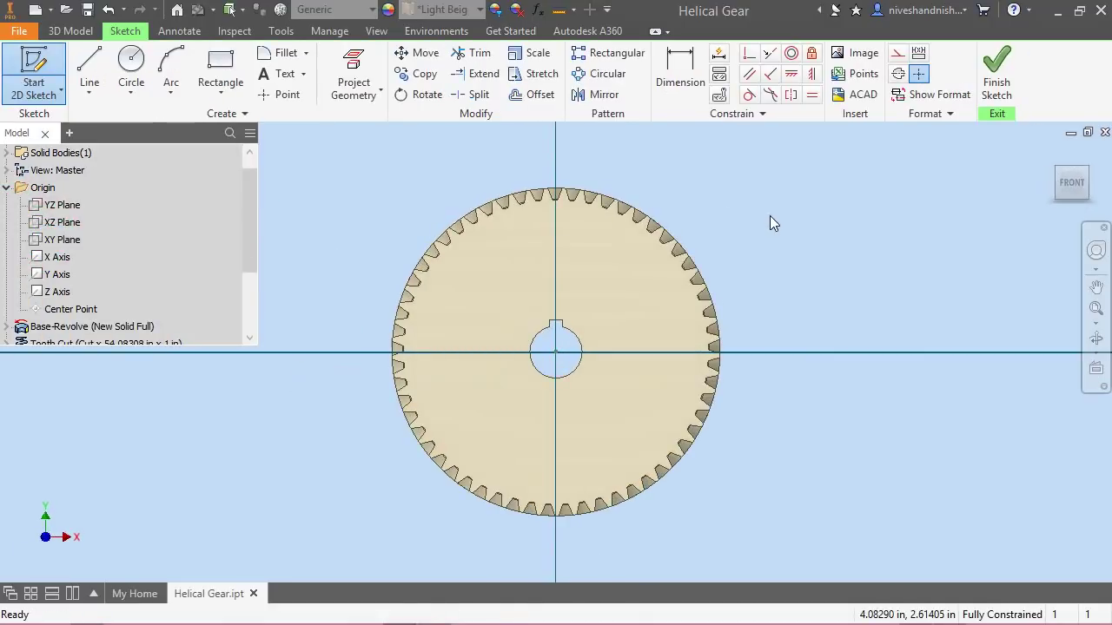
pyautogui.click(131, 61)
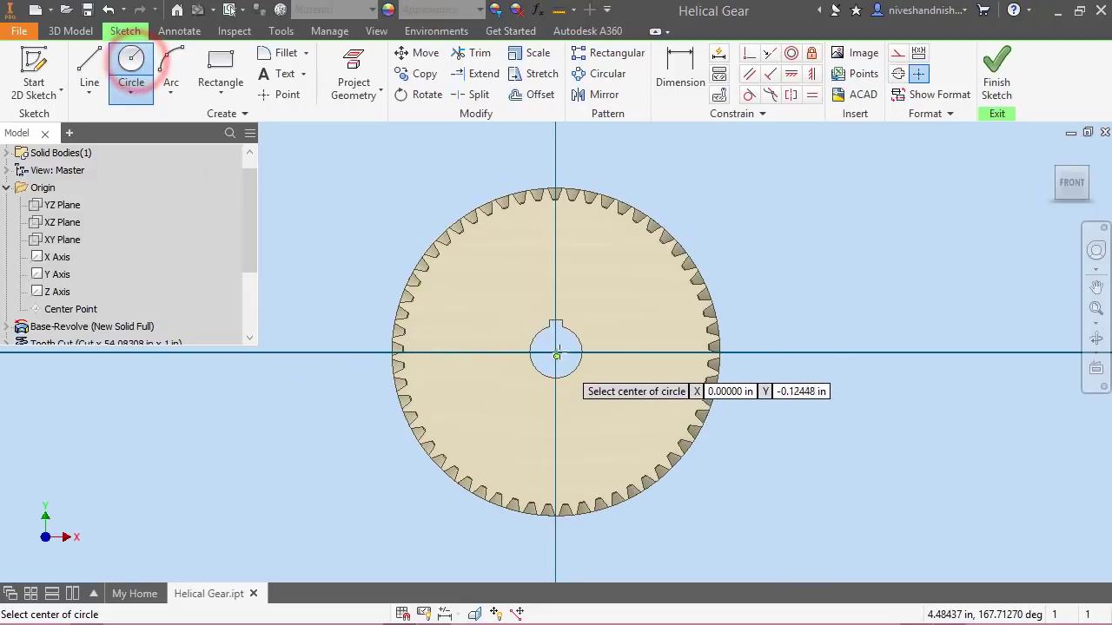
pyautogui.click(555, 353)
pyautogui.click(620, 440)
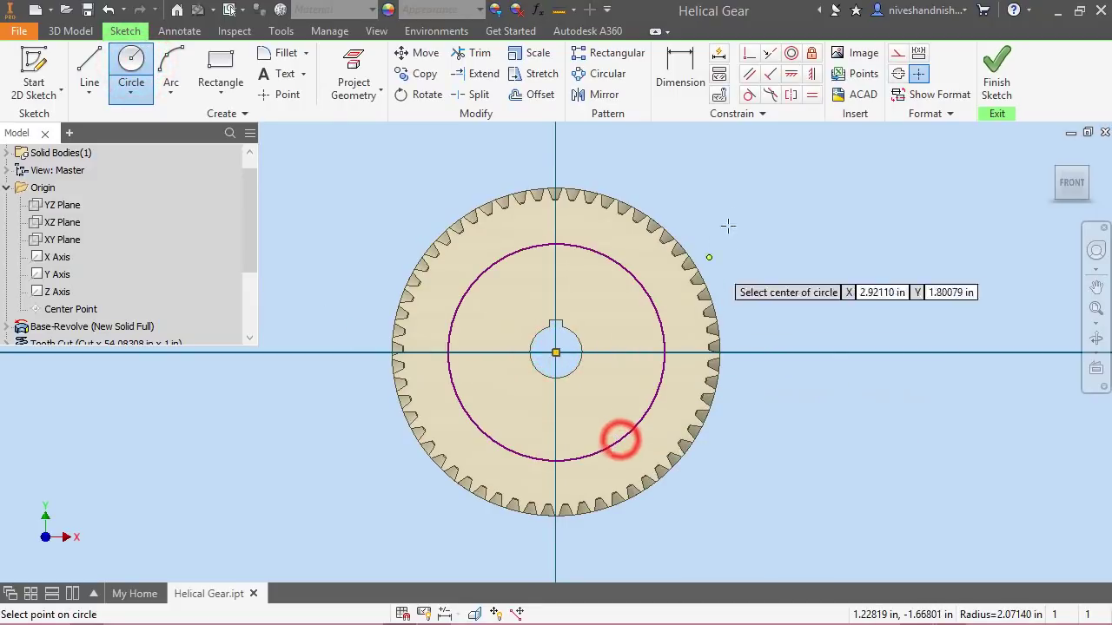
pyautogui.rightClick(728, 226)
pyautogui.click(786, 213)
pyautogui.click(795, 246)
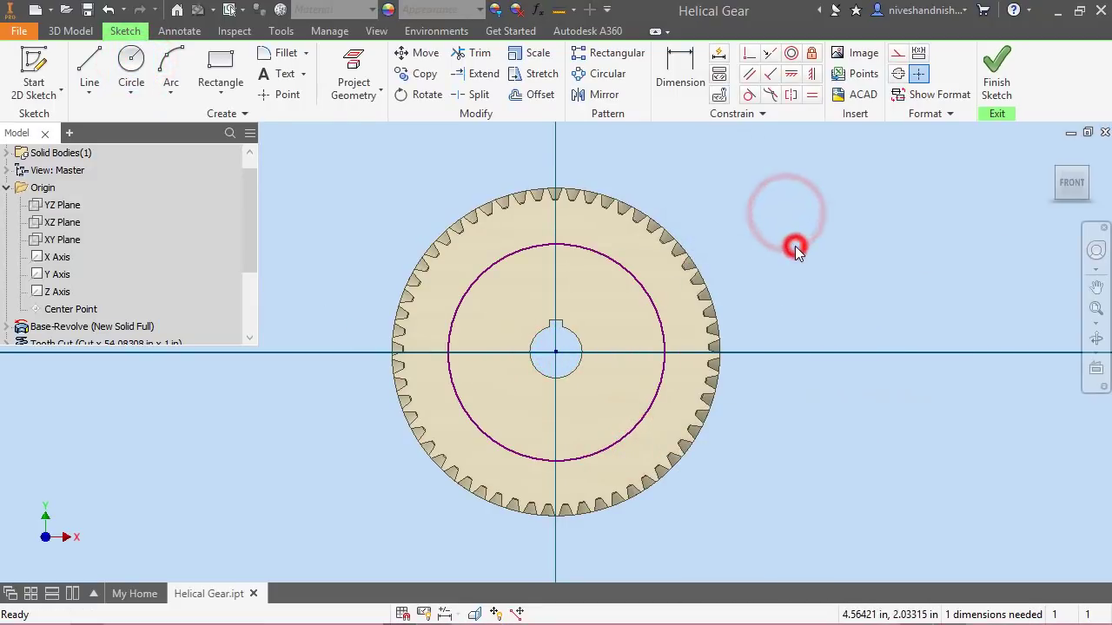
# Dimension the circle's diameter as 6.06581 in and finish the sketch
pyautogui.click(679, 67)
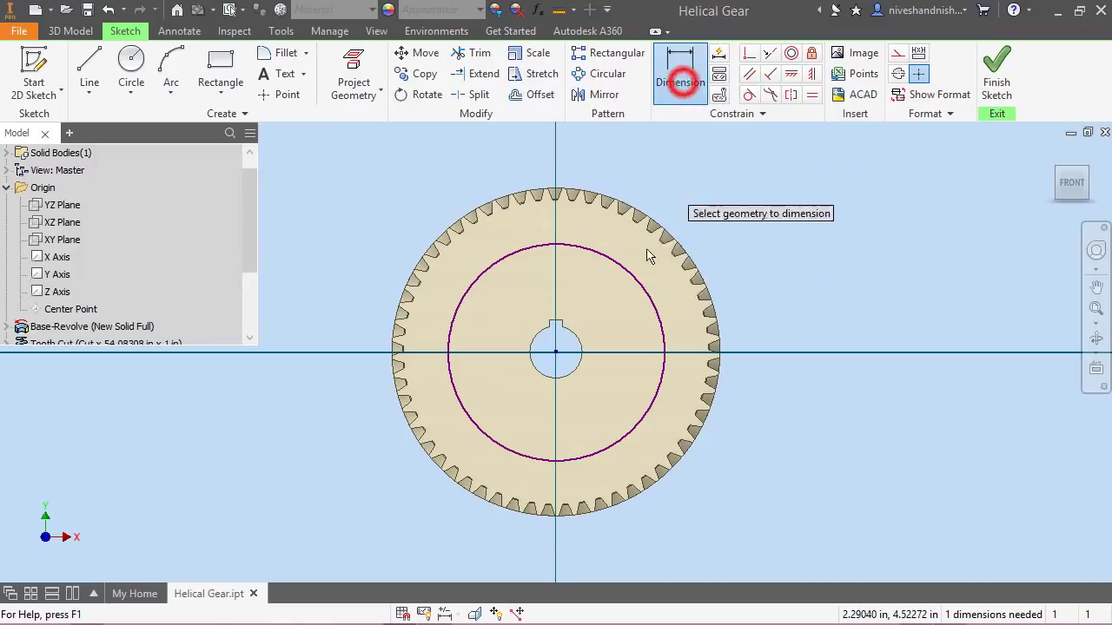
pyautogui.click(650, 300)
pyautogui.click(732, 241)
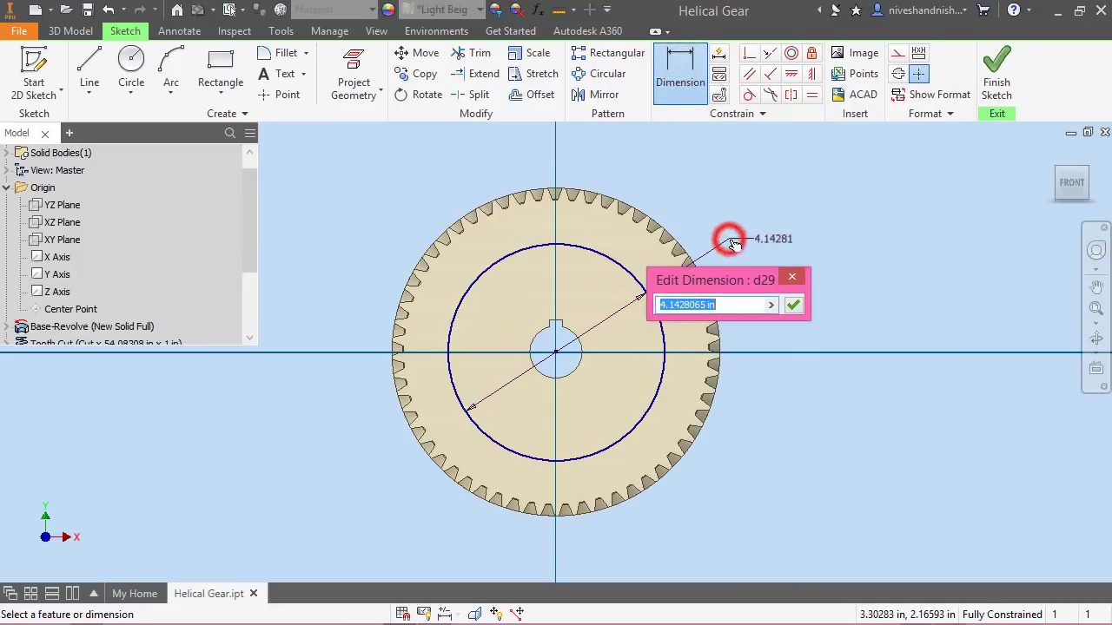
pyautogui.write('6')
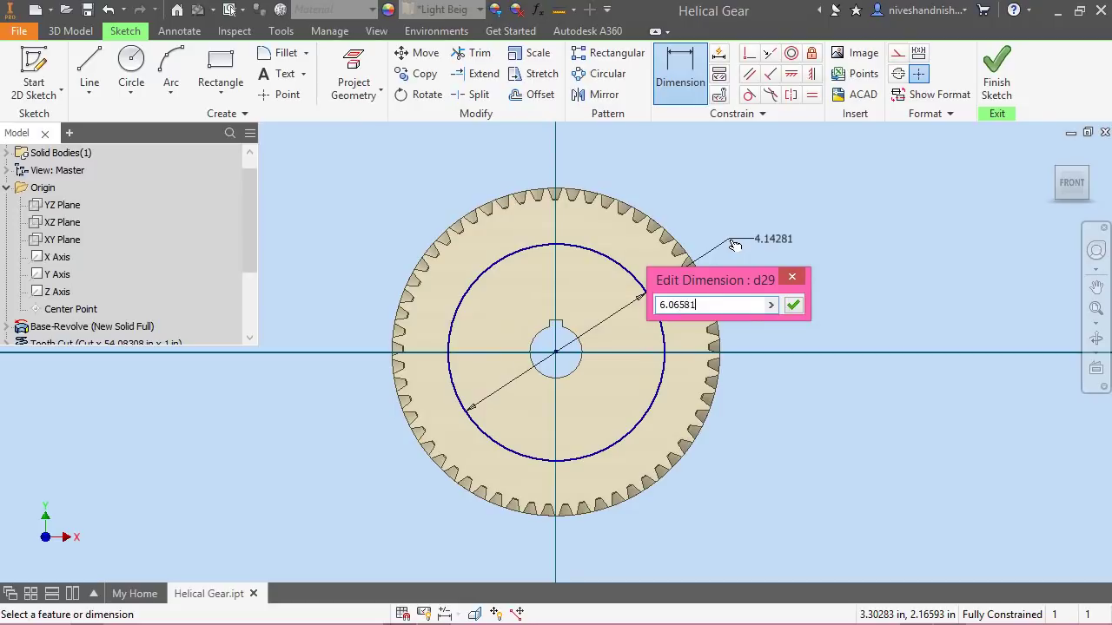
pyautogui.write('.06581')
pyautogui.press('Return')
pyautogui.rightClick(752, 184)
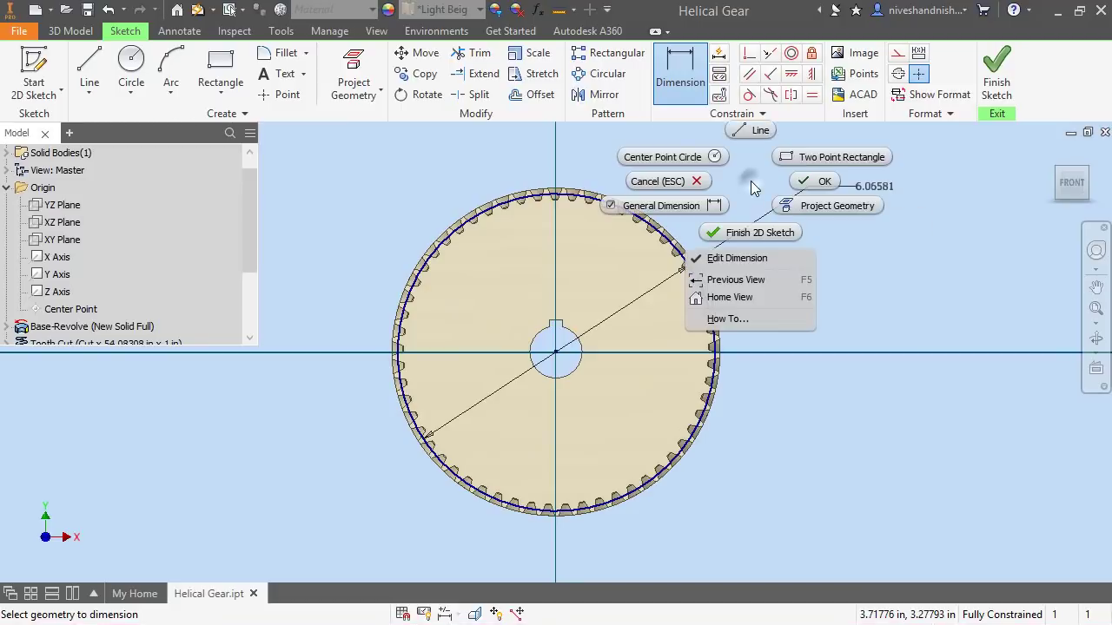
pyautogui.click(834, 186)
pyautogui.click(997, 69)
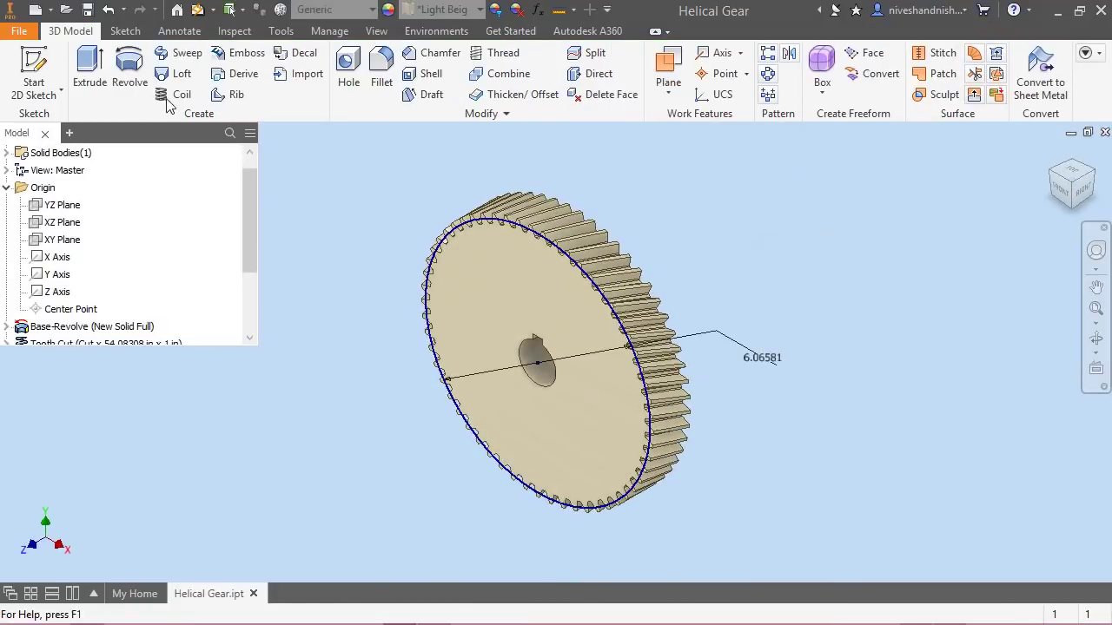
# Extrude the 6.06581 in circle as a surface with a Between extent, from the gear's back face to its front face
pyautogui.click(89, 71)
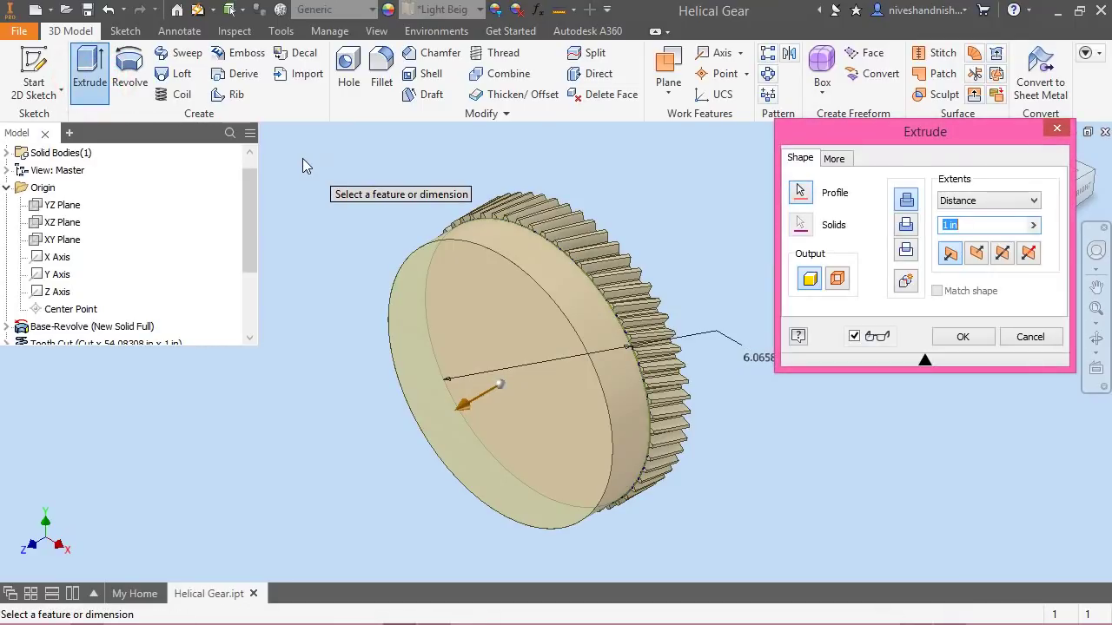
pyautogui.click(839, 278)
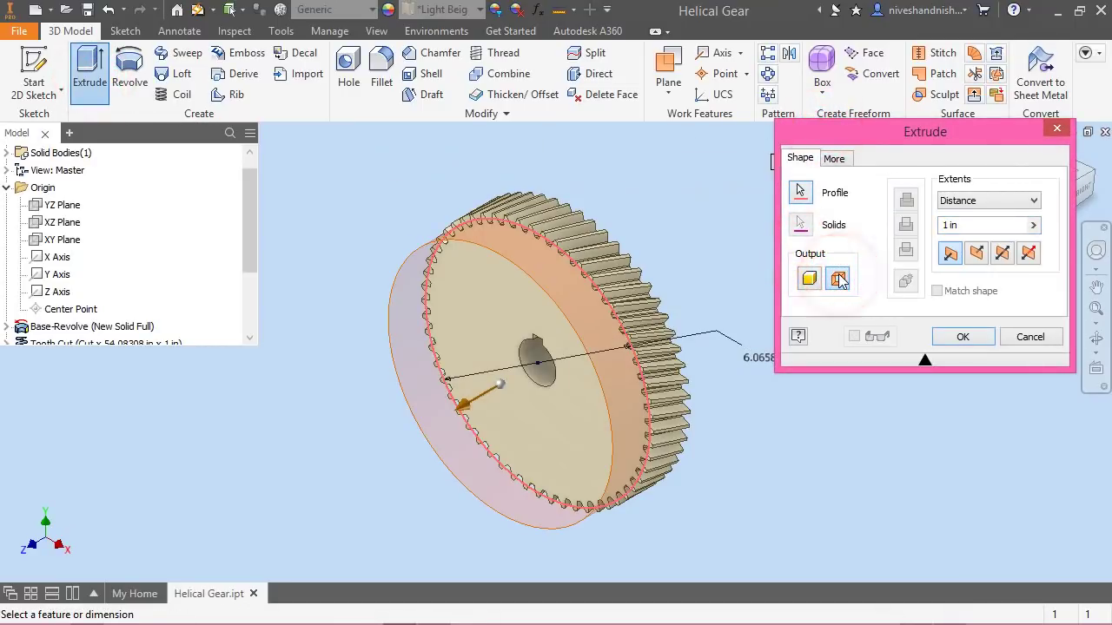
pyautogui.click(975, 251)
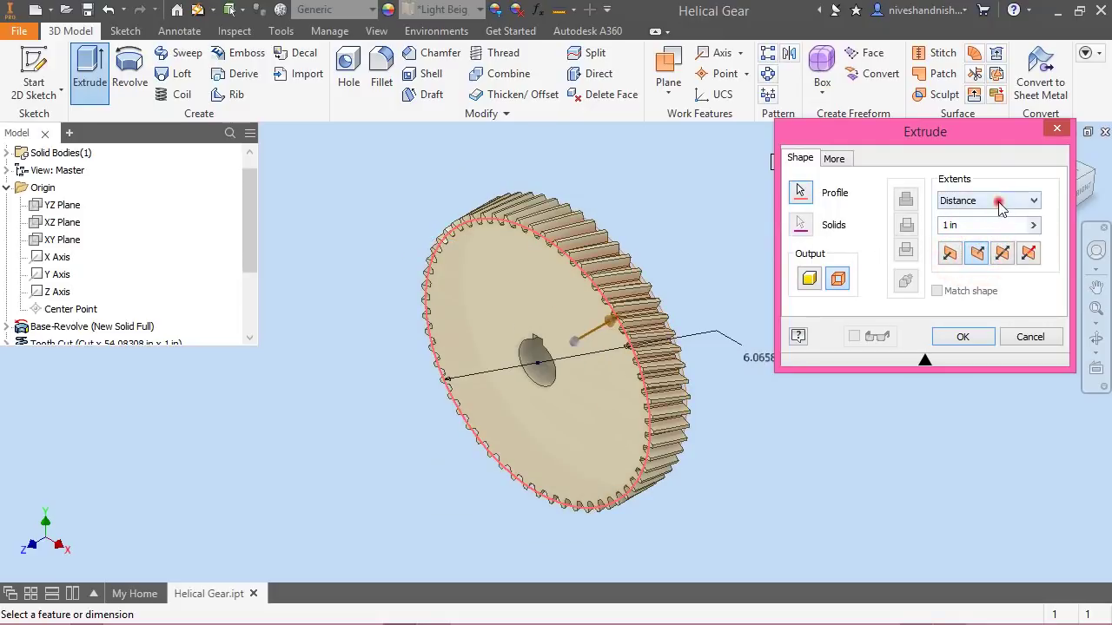
pyautogui.click(1001, 201)
pyautogui.click(984, 246)
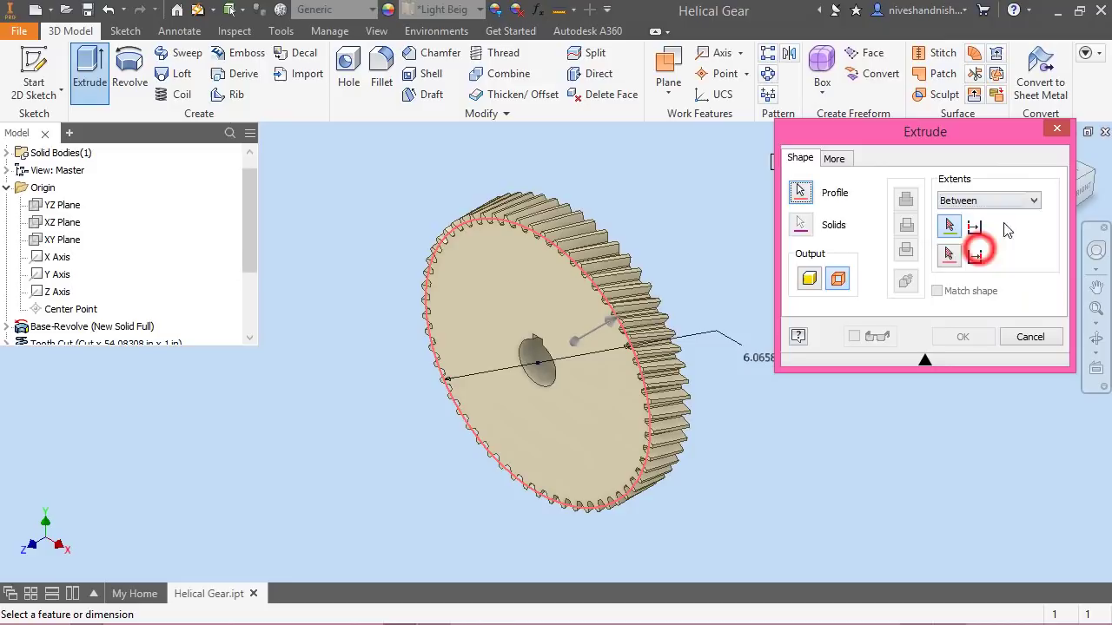
pyautogui.click(1088, 193)
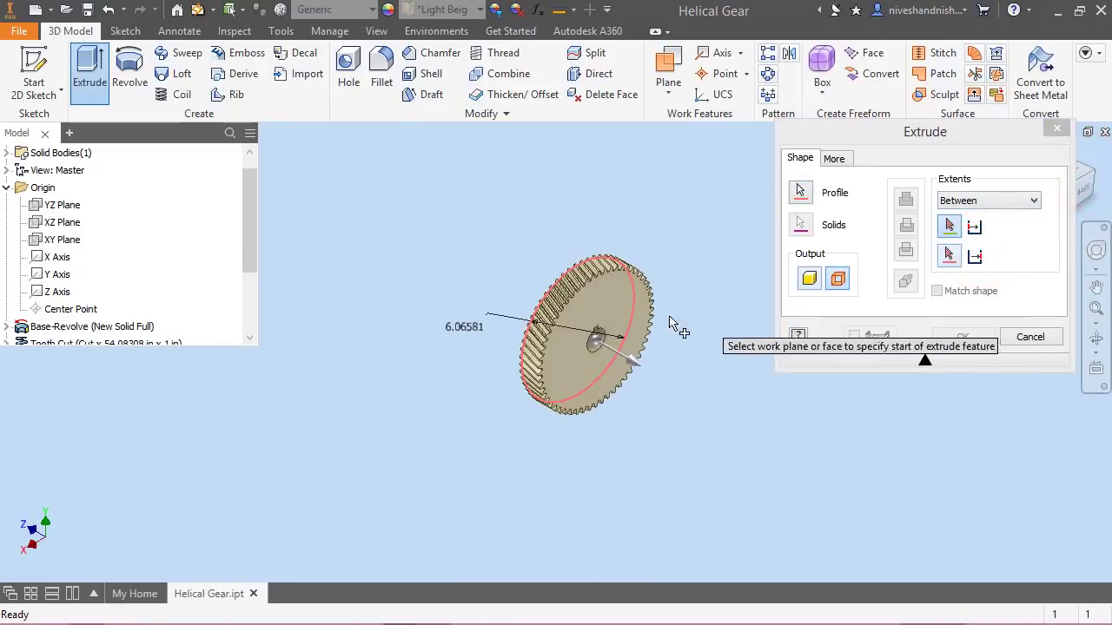
pyautogui.click(614, 314)
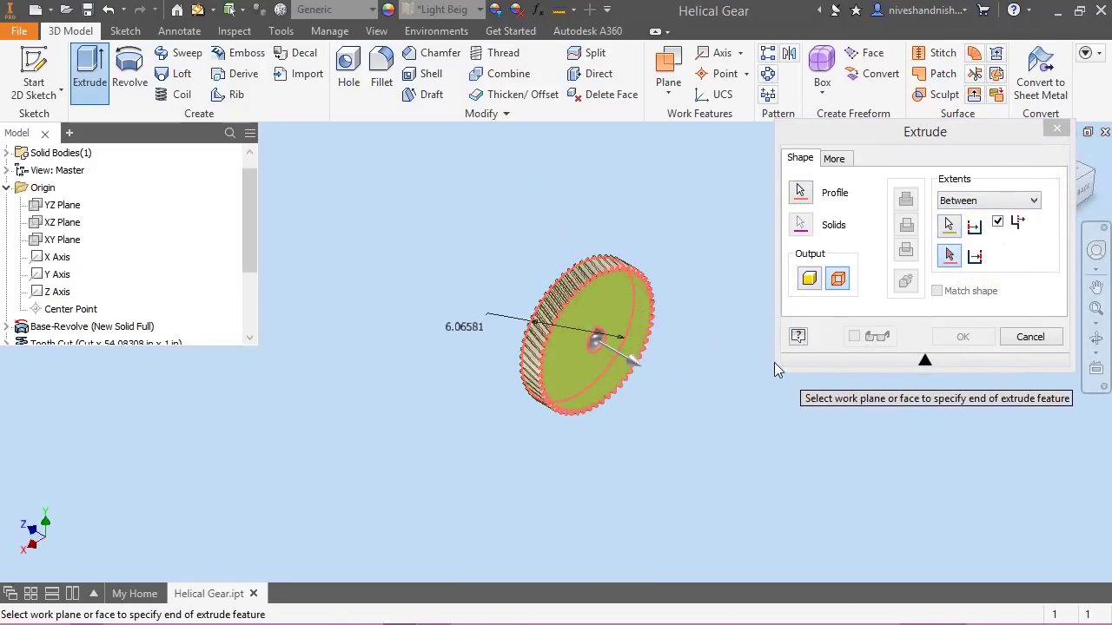
pyautogui.moveTo(697, 328); pyautogui.dragTo(751, 359, button='middle')
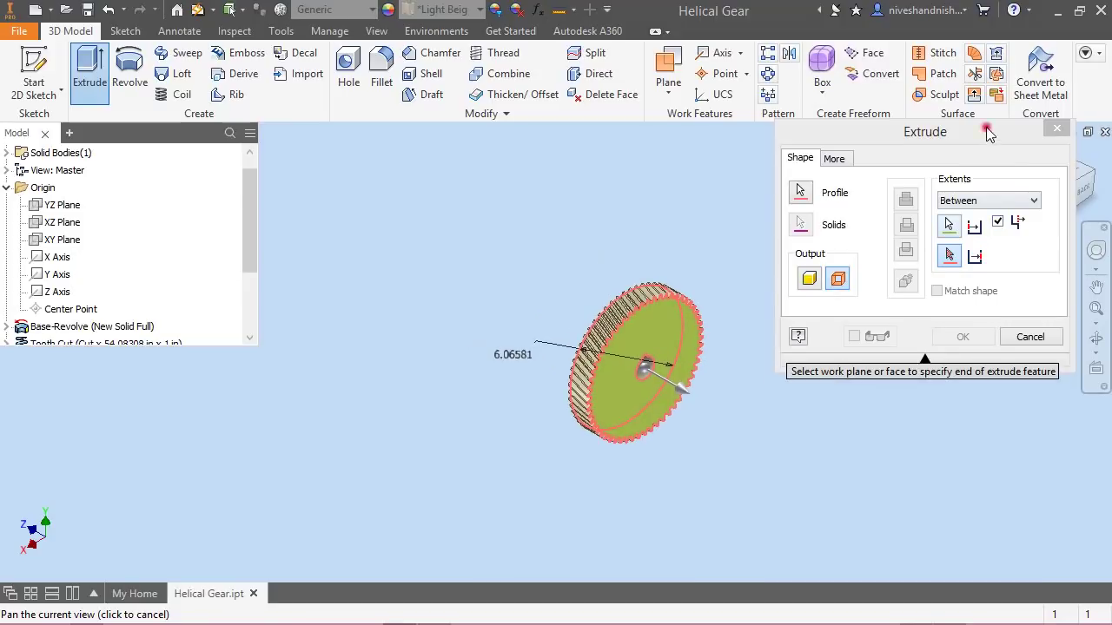
pyautogui.moveTo(987, 132); pyautogui.dragTo(356, 157)
pyautogui.click(1051, 177)
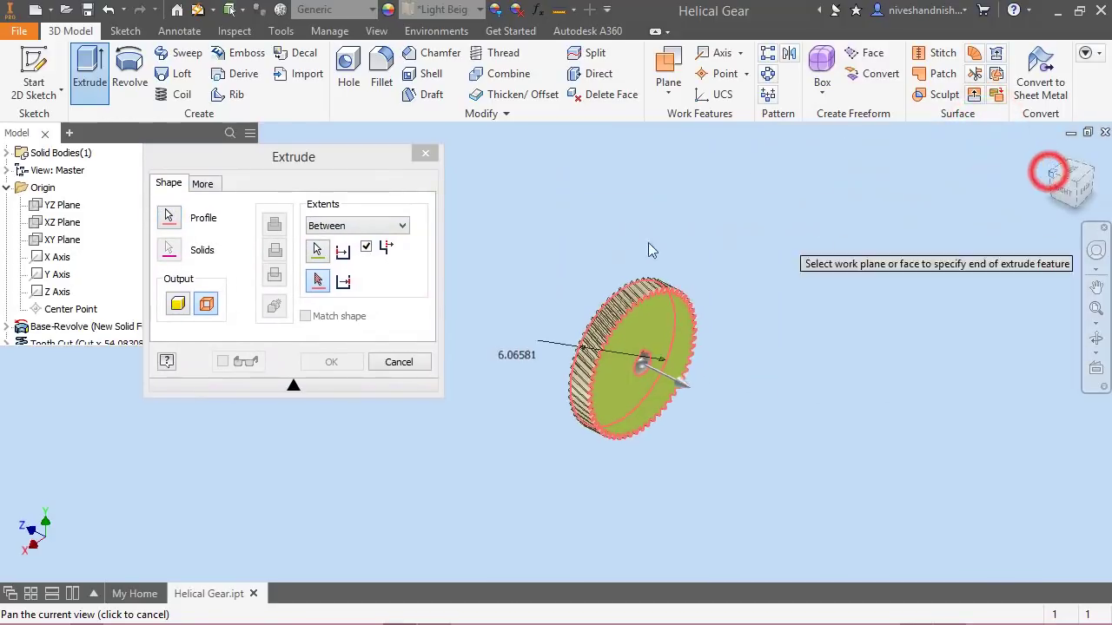
pyautogui.click(496, 304)
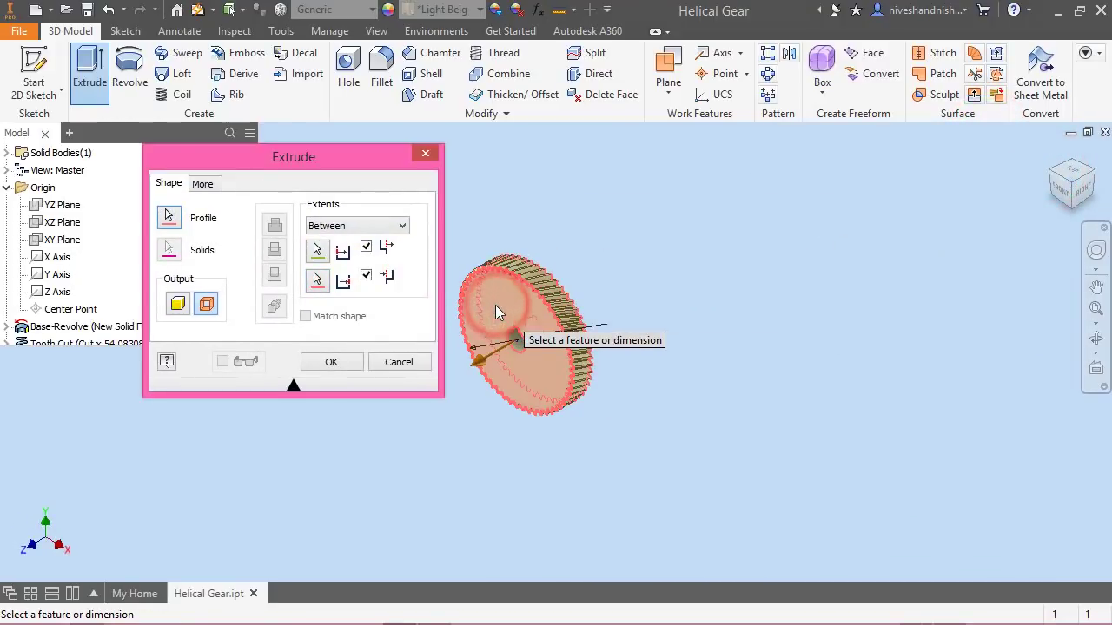
pyautogui.click(321, 362)
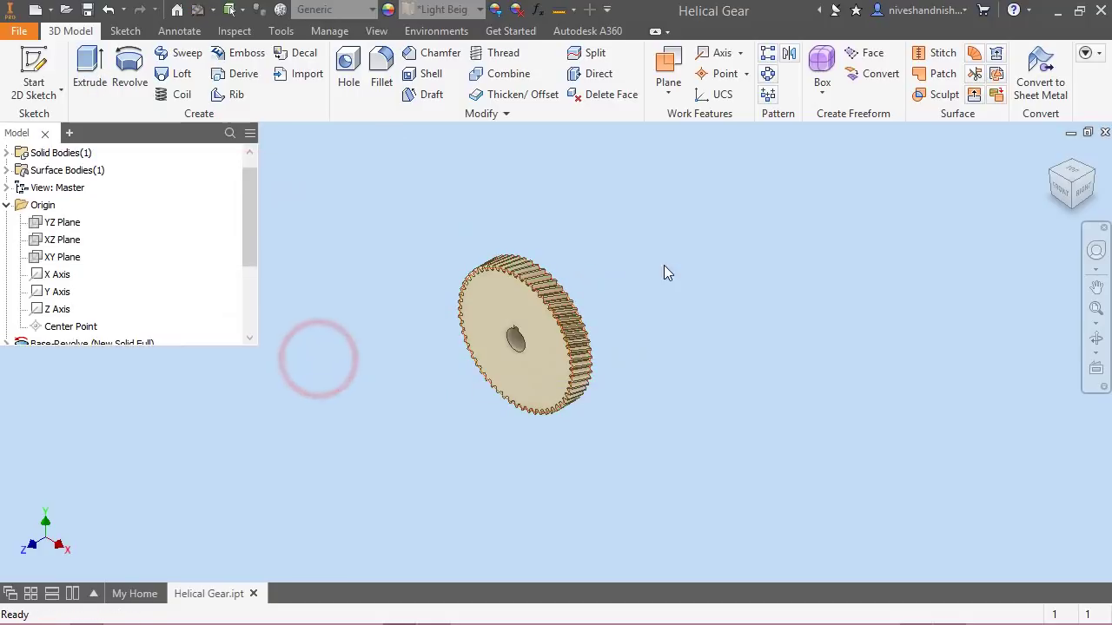
pyautogui.scroll(-5, 548, 338)
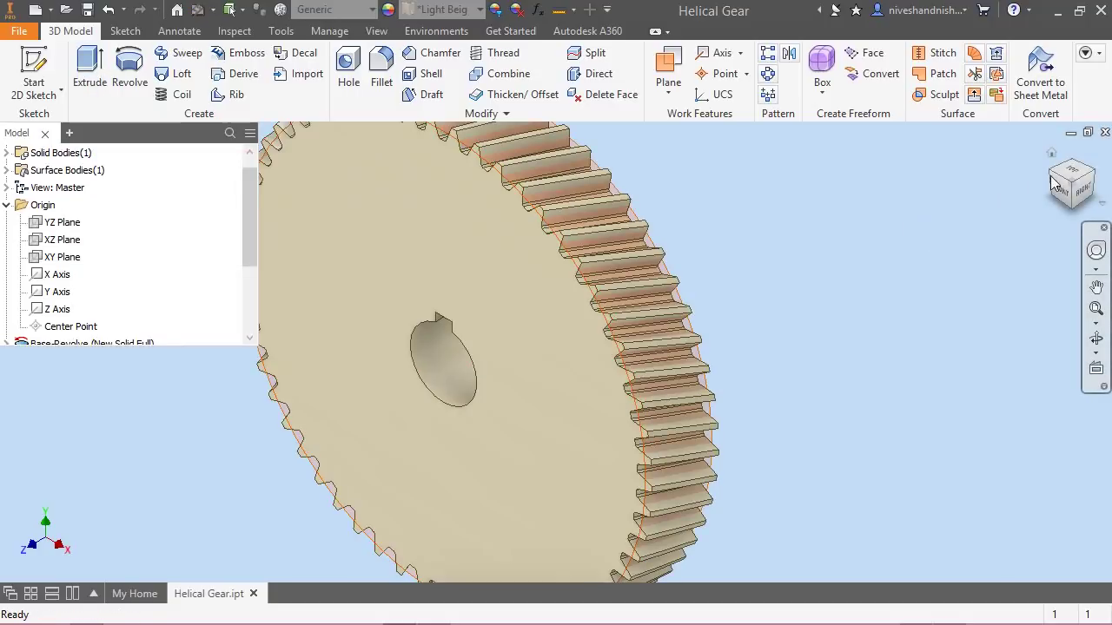
pyautogui.click(1093, 177)
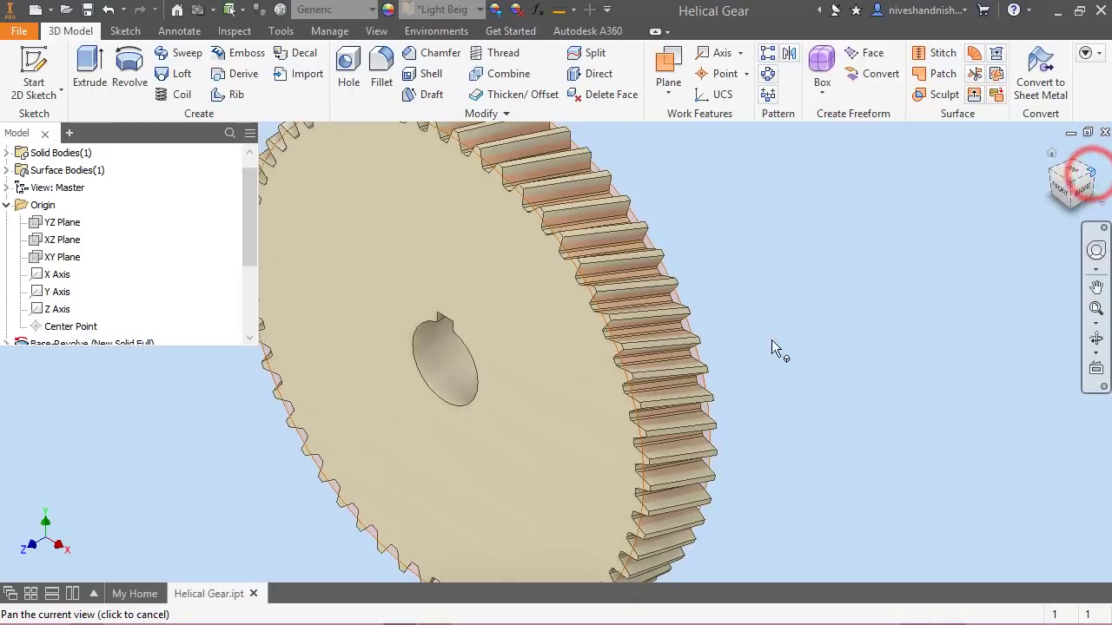
# Collapse all branches of the model tree and rename the extruded surface as Pitch Diameter
pyautogui.rightClick(103, 276)
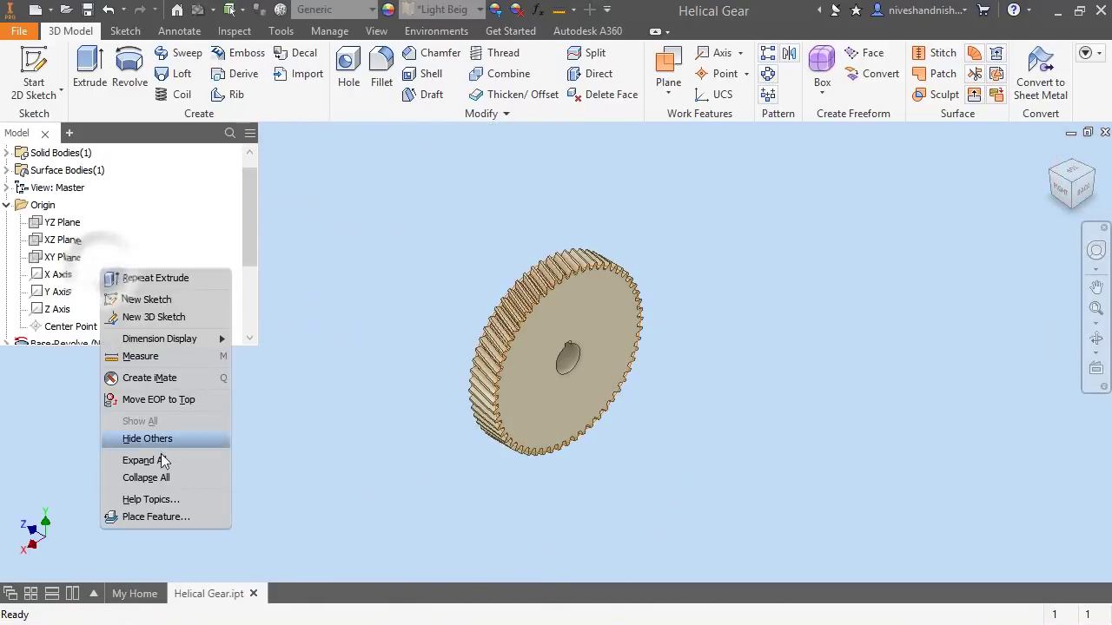
pyautogui.click(161, 473)
pyautogui.click(1051, 152)
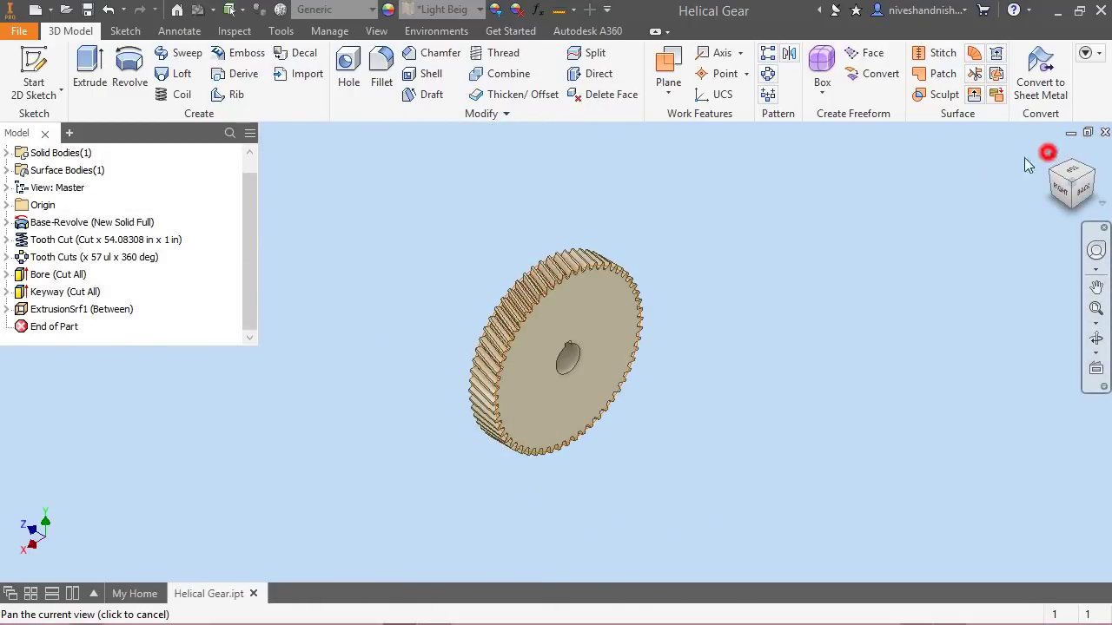
pyautogui.click(78, 309)
pyautogui.click(82, 311)
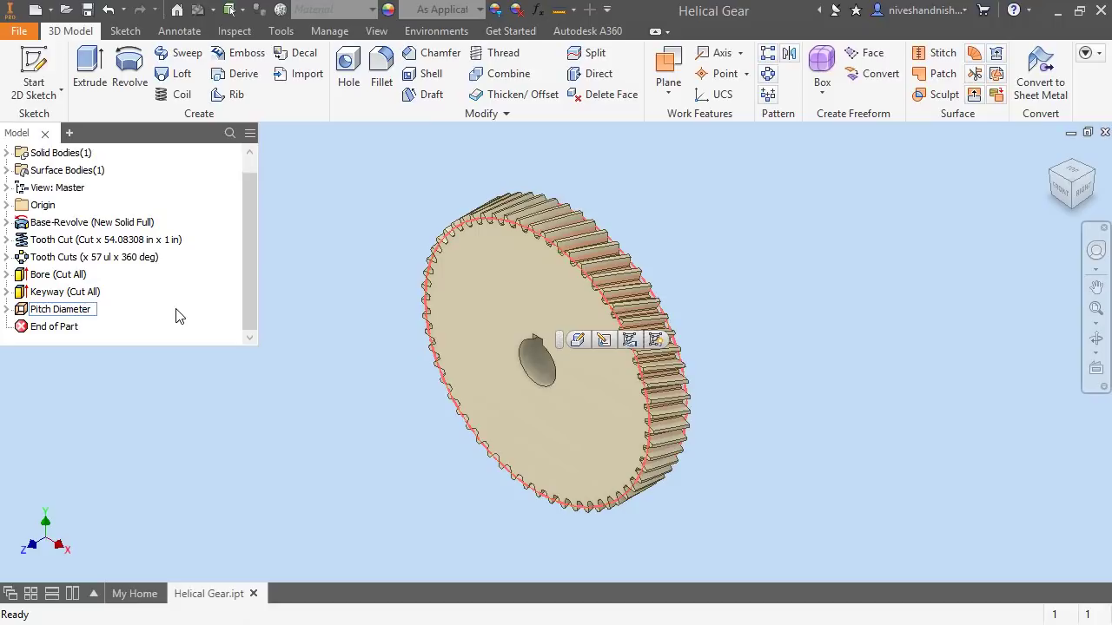
pyautogui.press('Return')
pyautogui.click(384, 223)
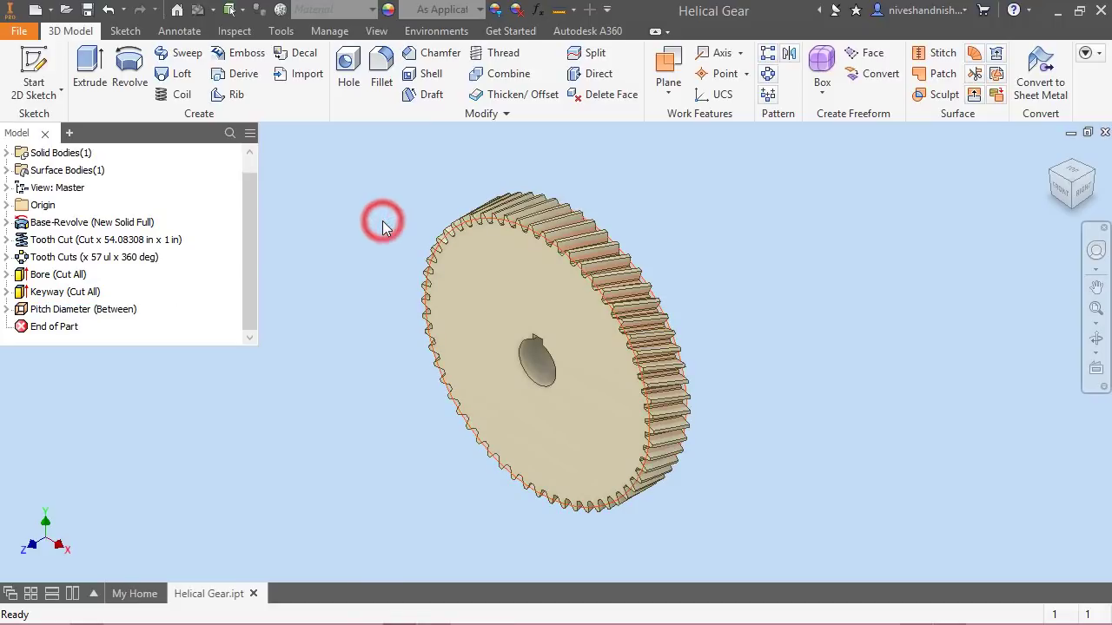
pyautogui.click(668, 203)
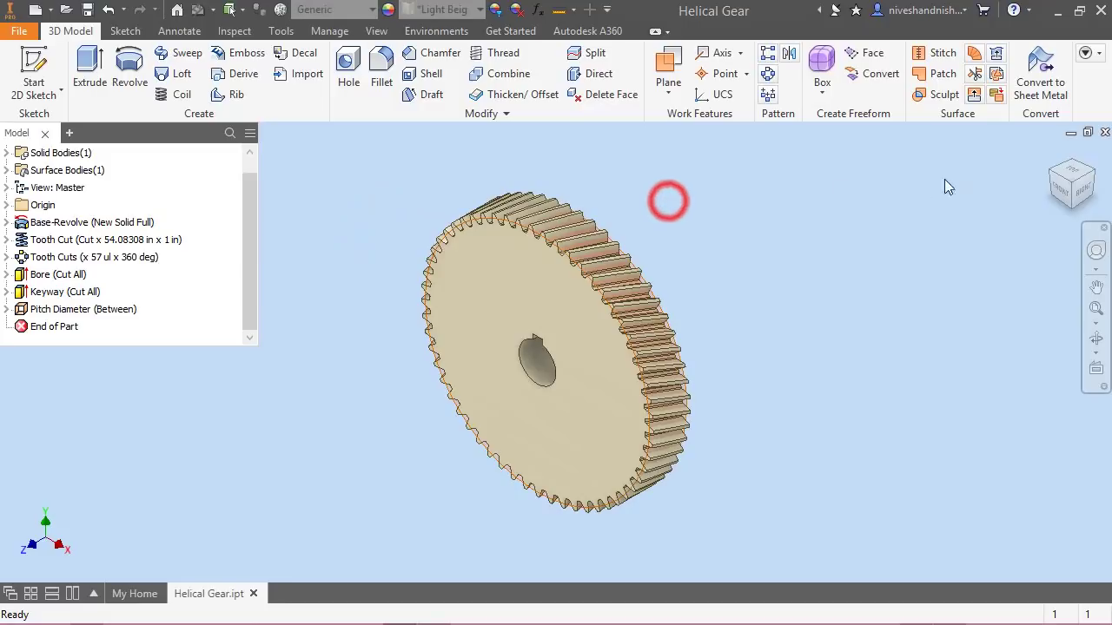
# Close the Helical Gear part and create a new part from the English Standard (in).ipt template
pyautogui.click(1104, 132)
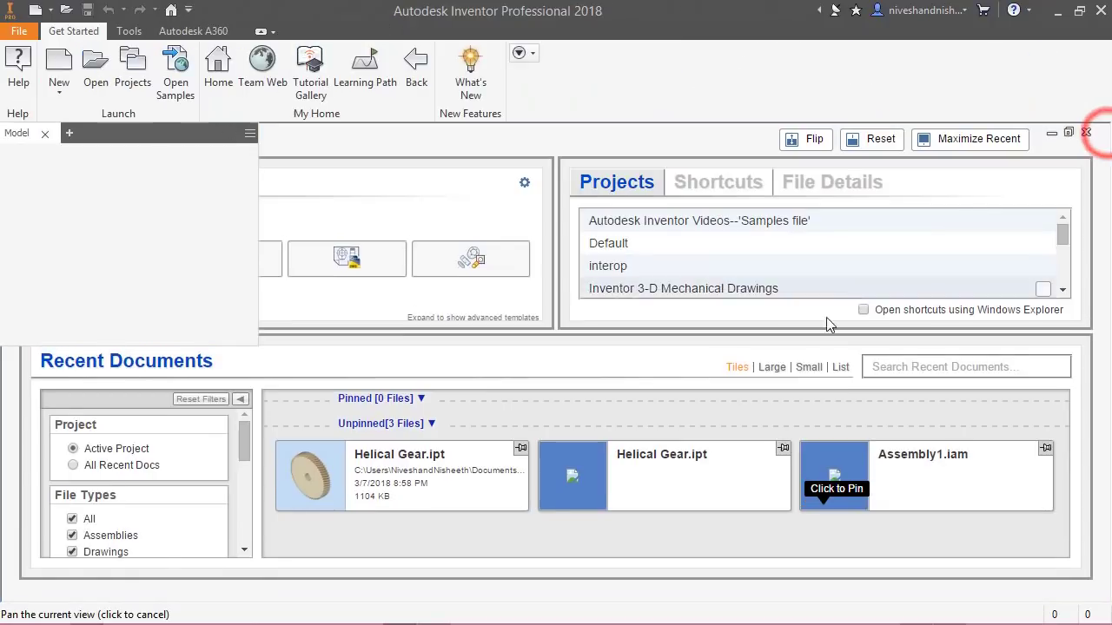
pyautogui.click(680, 364)
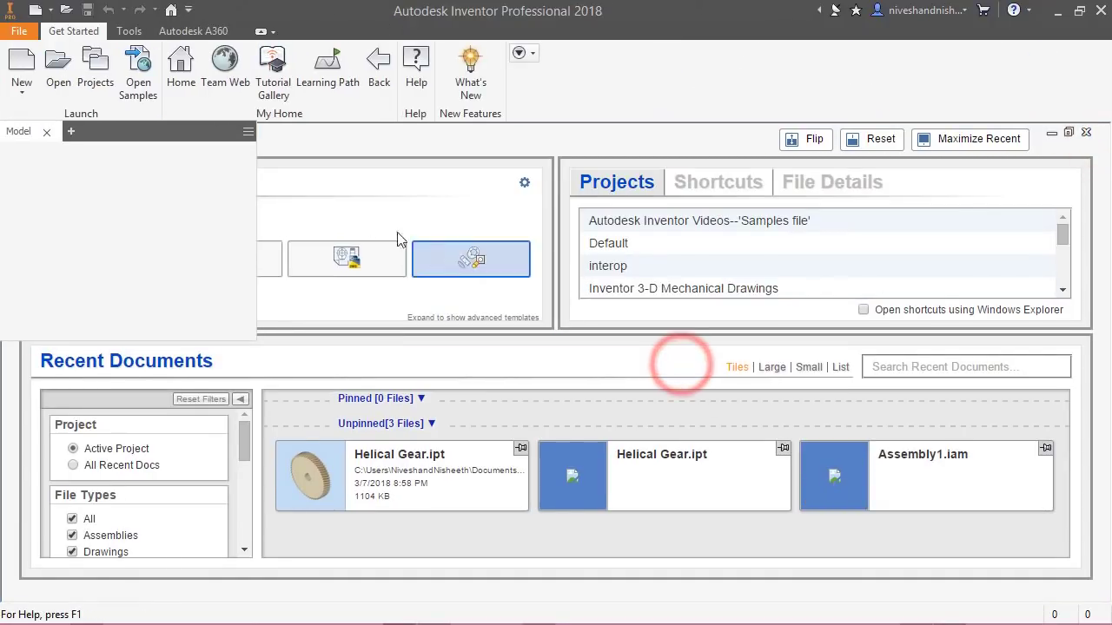
pyautogui.click(22, 65)
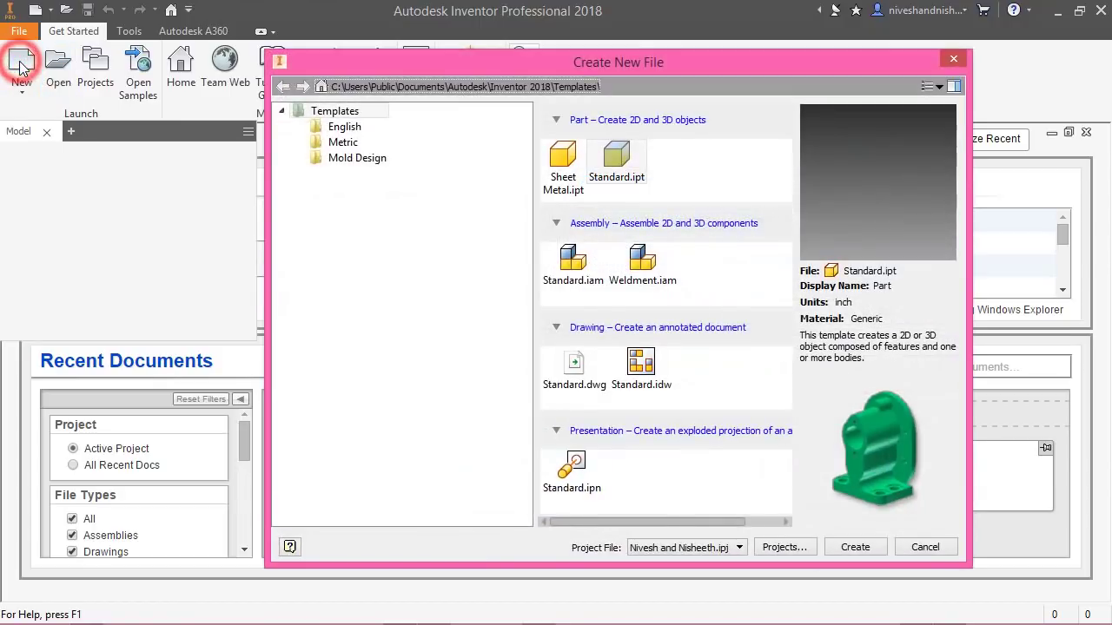
pyautogui.click(341, 127)
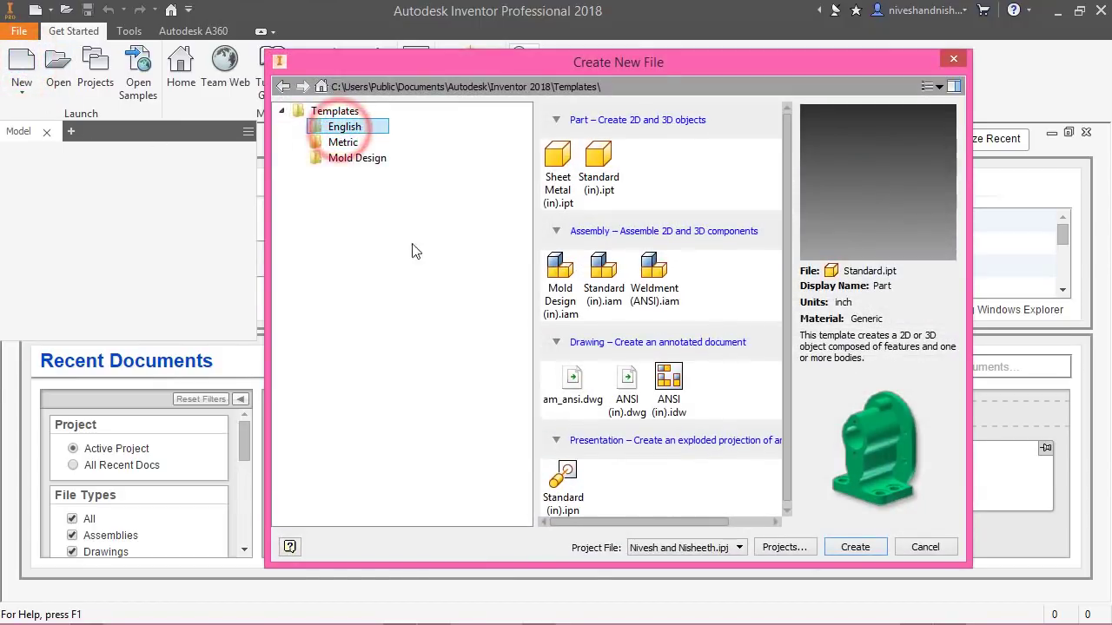
pyautogui.click(591, 174)
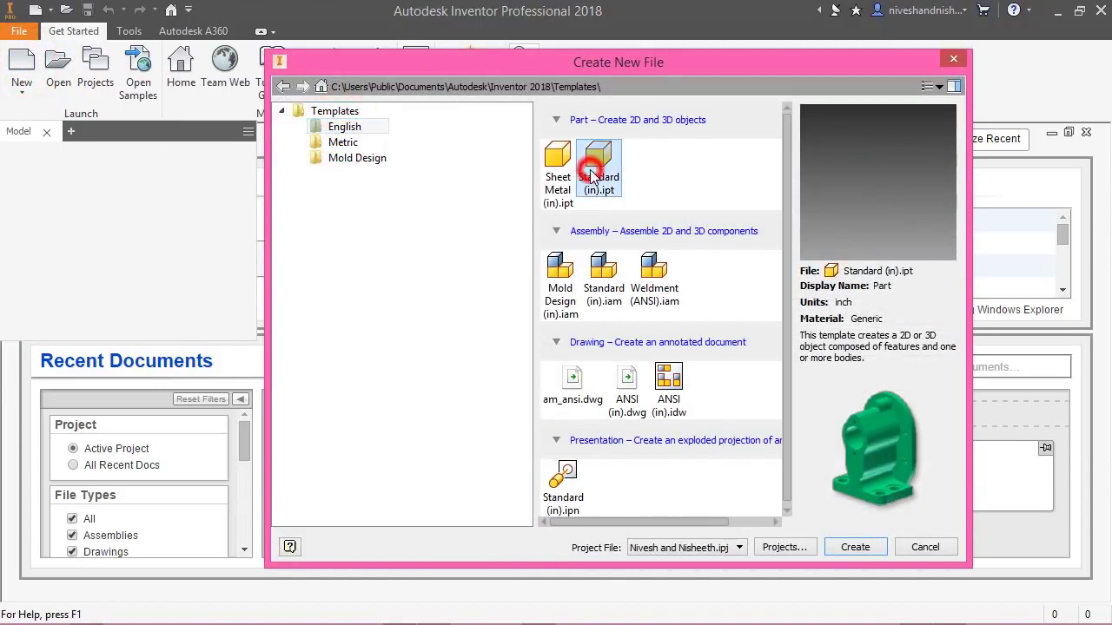
pyautogui.click(856, 547)
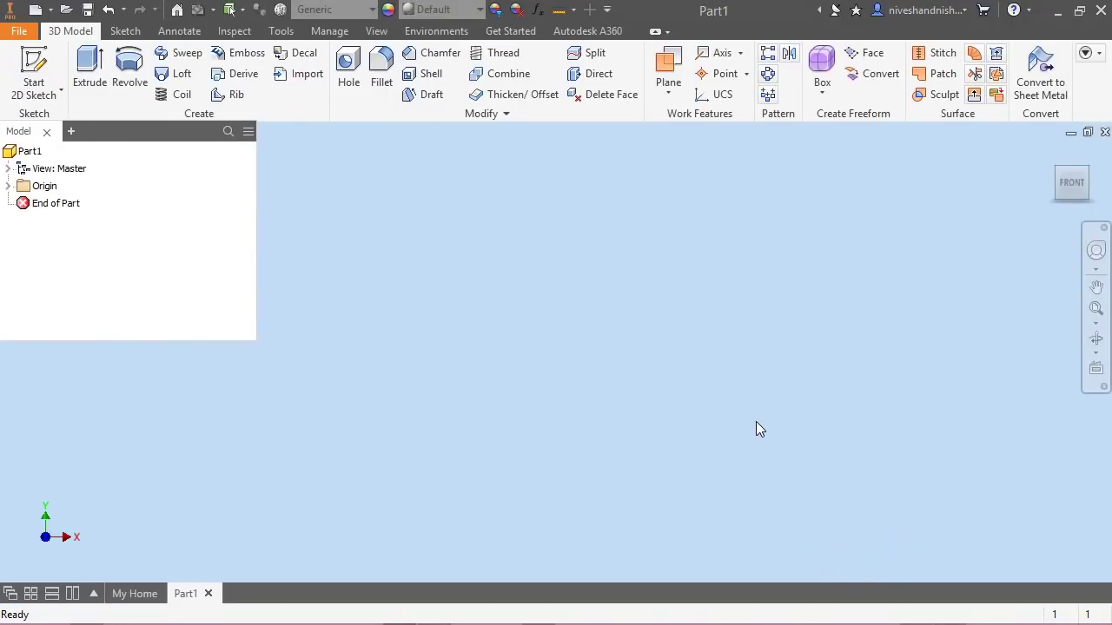
# Set the part's linear and angular dimension display precision to five decimal places in the document settings
pyautogui.click(279, 31)
pyautogui.click(318, 82)
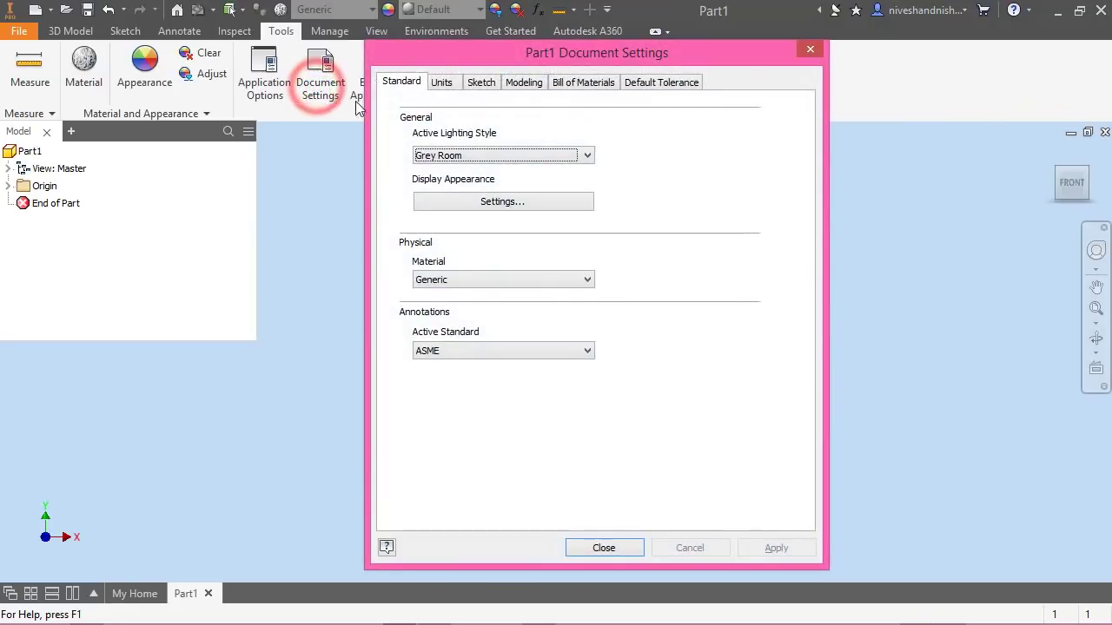
pyautogui.click(441, 83)
pyautogui.click(456, 260)
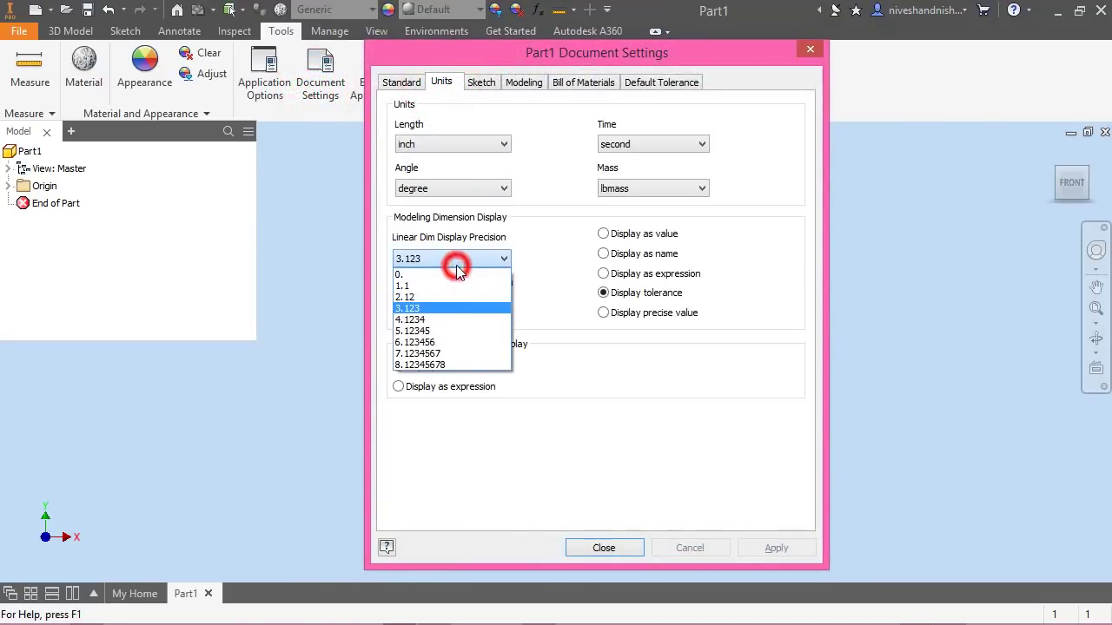
pyautogui.click(434, 331)
pyautogui.click(428, 300)
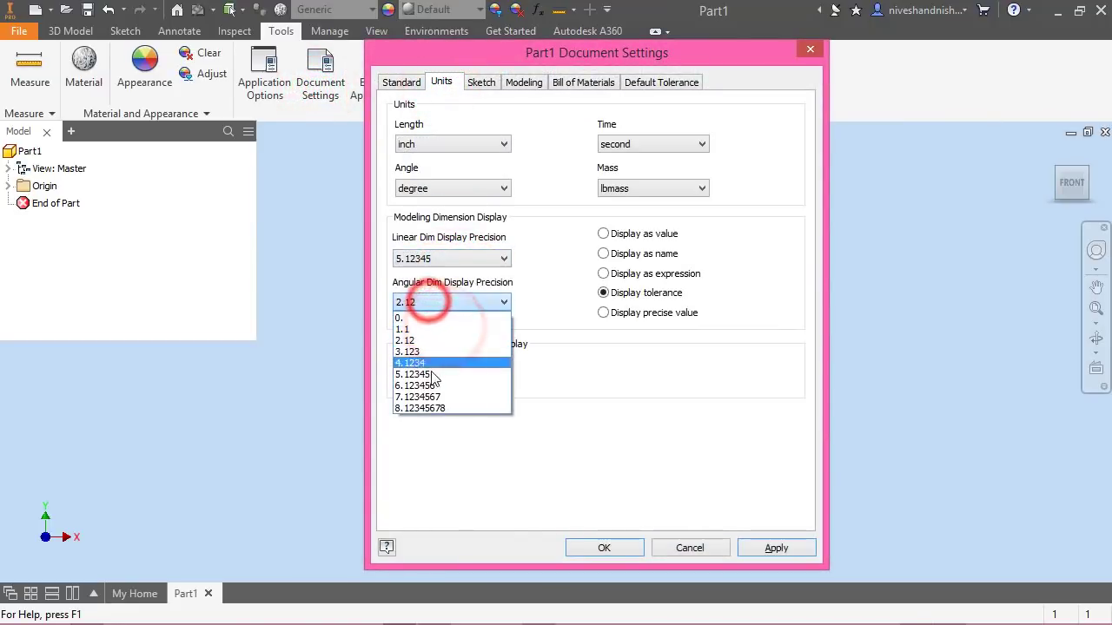
pyautogui.click(435, 375)
pyautogui.click(616, 545)
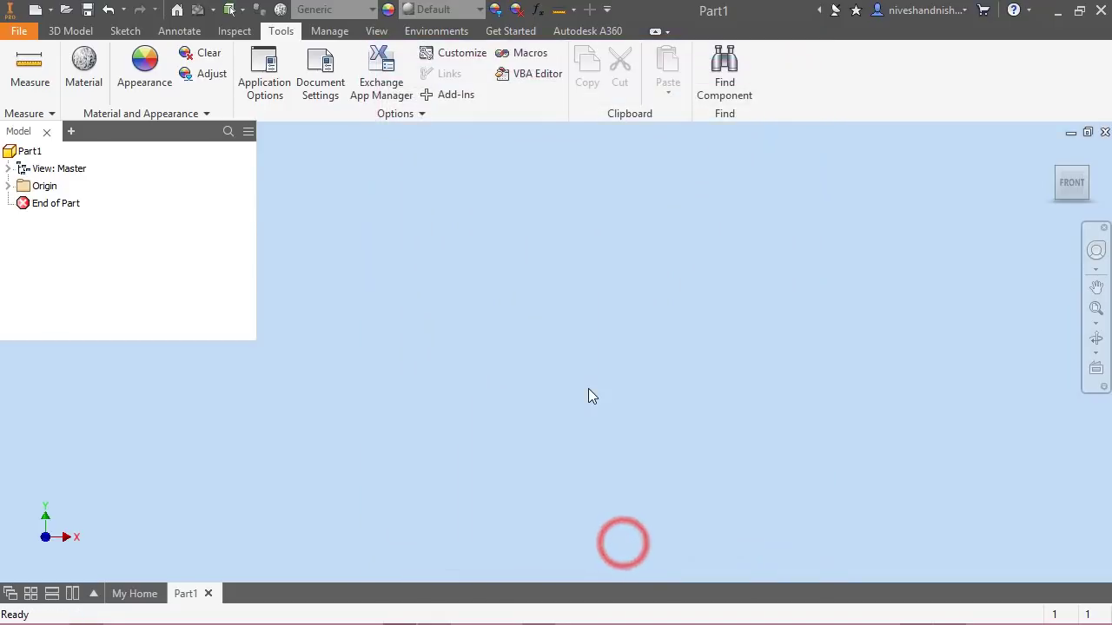
# Start a 2D sketch on the horizontal XZ Plane and orient it with the X axis running horizontally
pyautogui.click(90, 31)
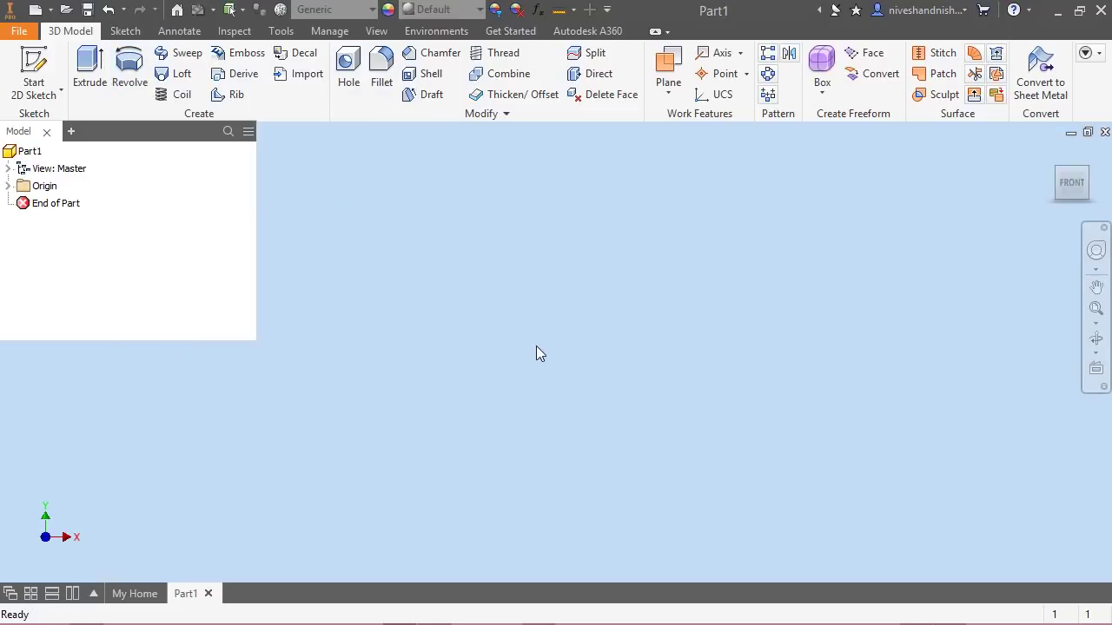
pyautogui.click(541, 303)
pyautogui.click(39, 82)
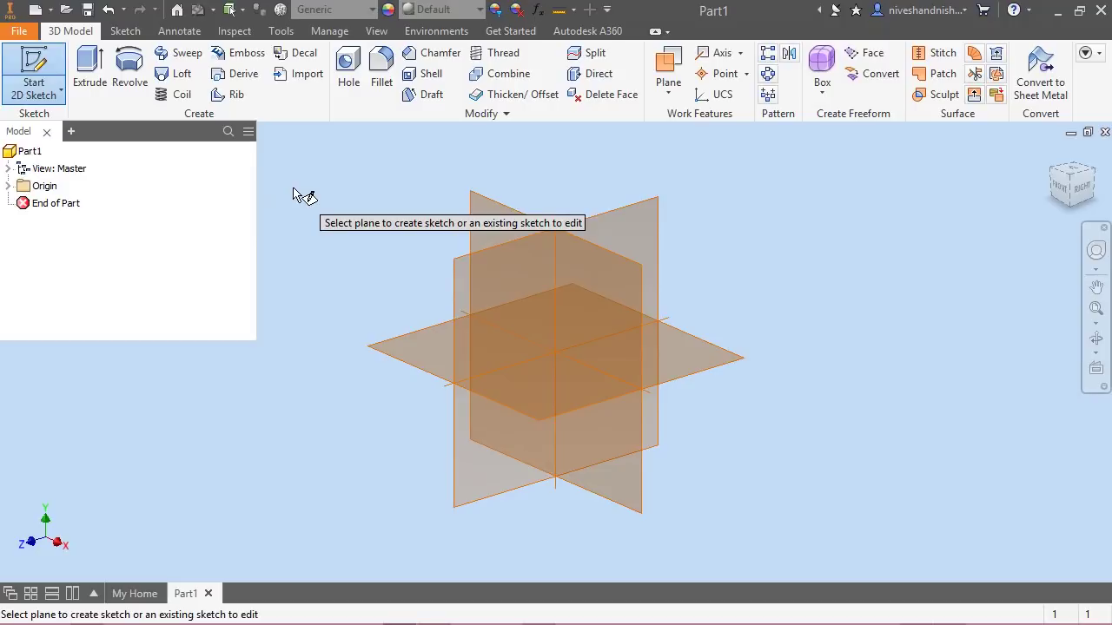
pyautogui.click(382, 350)
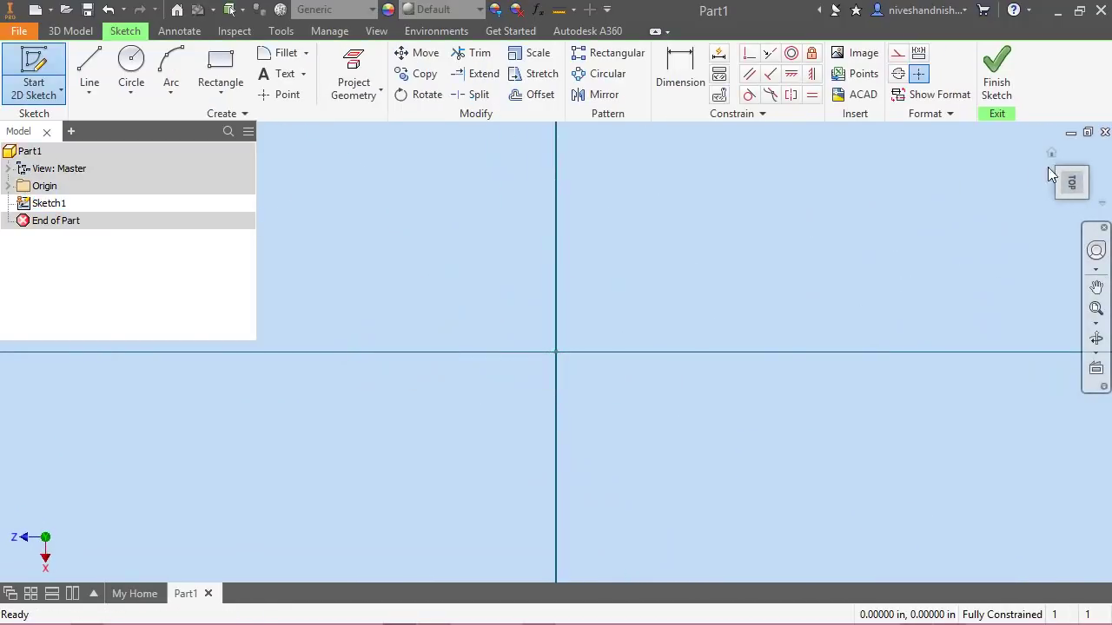
pyautogui.click(1092, 158)
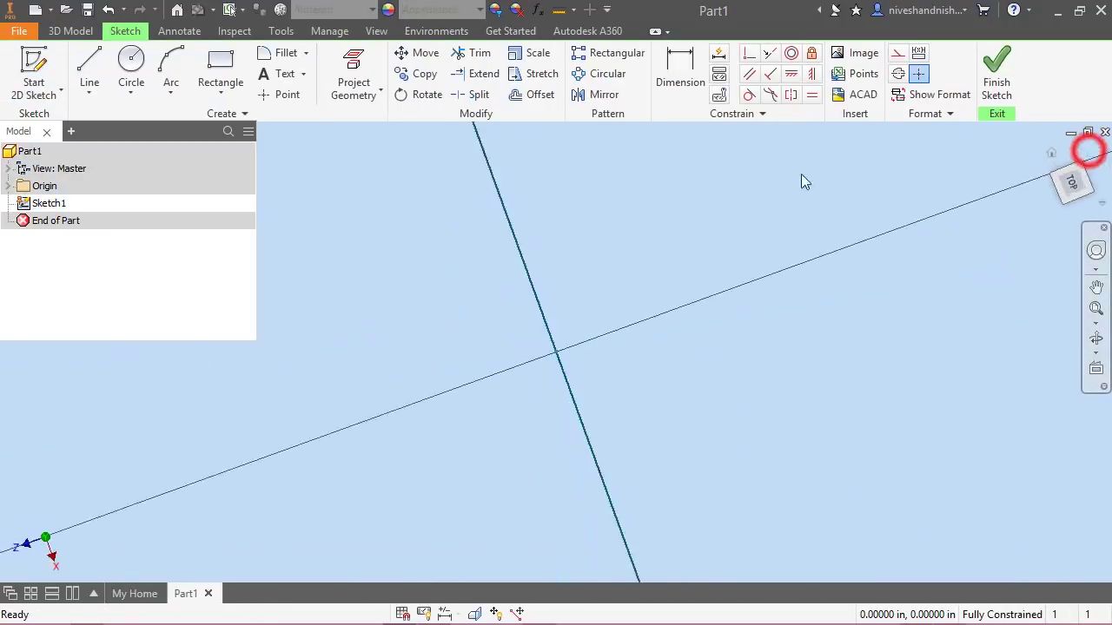
# Draw a two-point rectangle from the origin, 1.3238 in wide and 1 in high, and finish the sketch
pyautogui.click(216, 69)
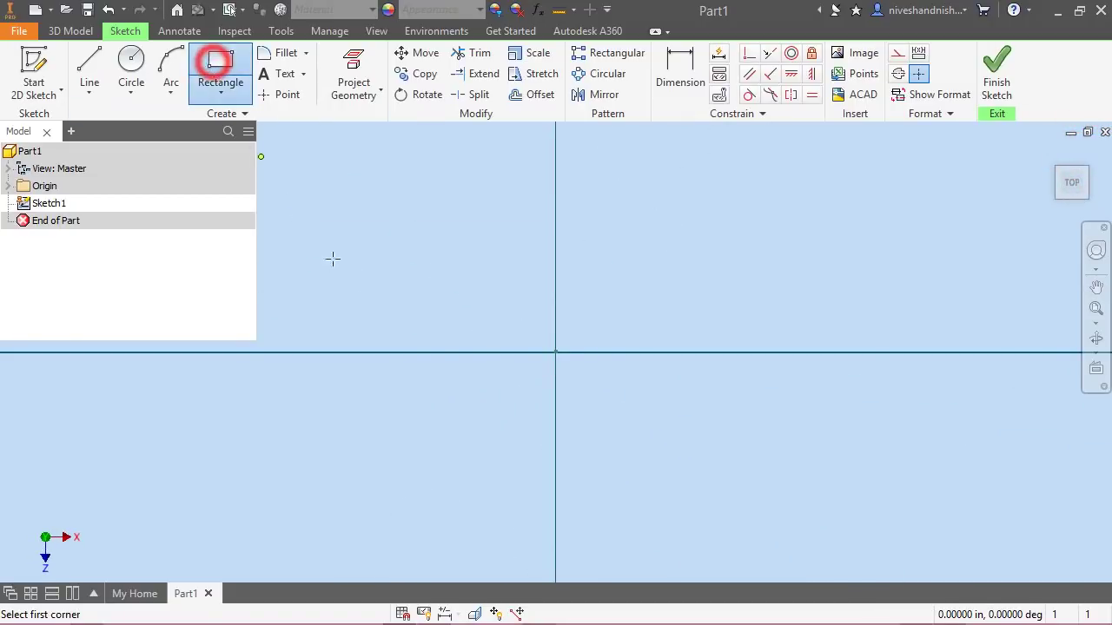
pyautogui.click(556, 351)
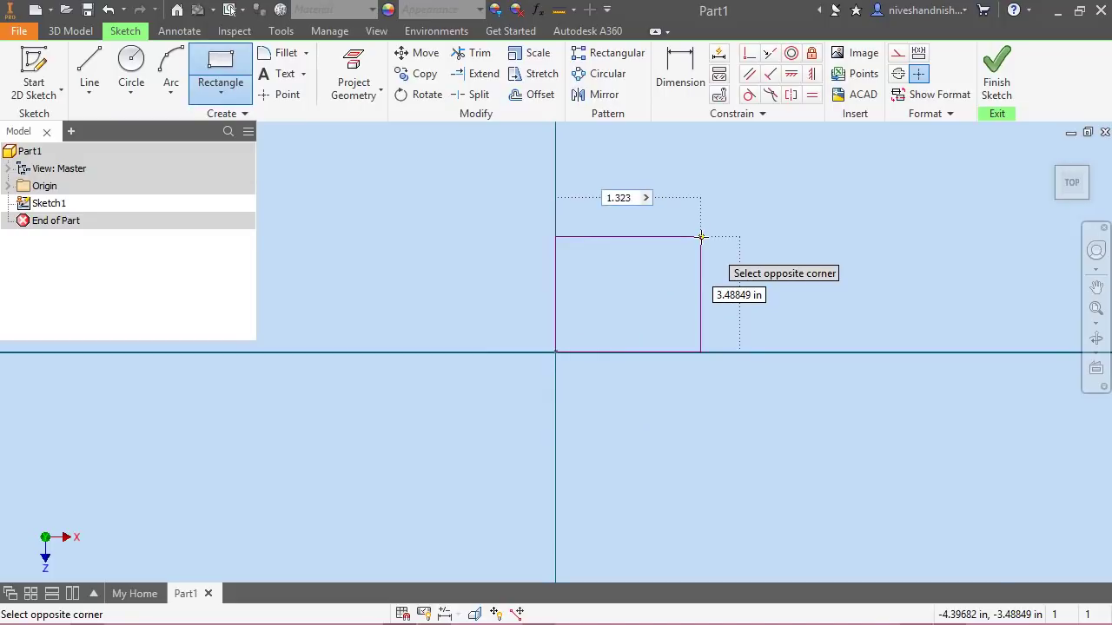
pyautogui.write('1.3238')
pyautogui.press('Tab')
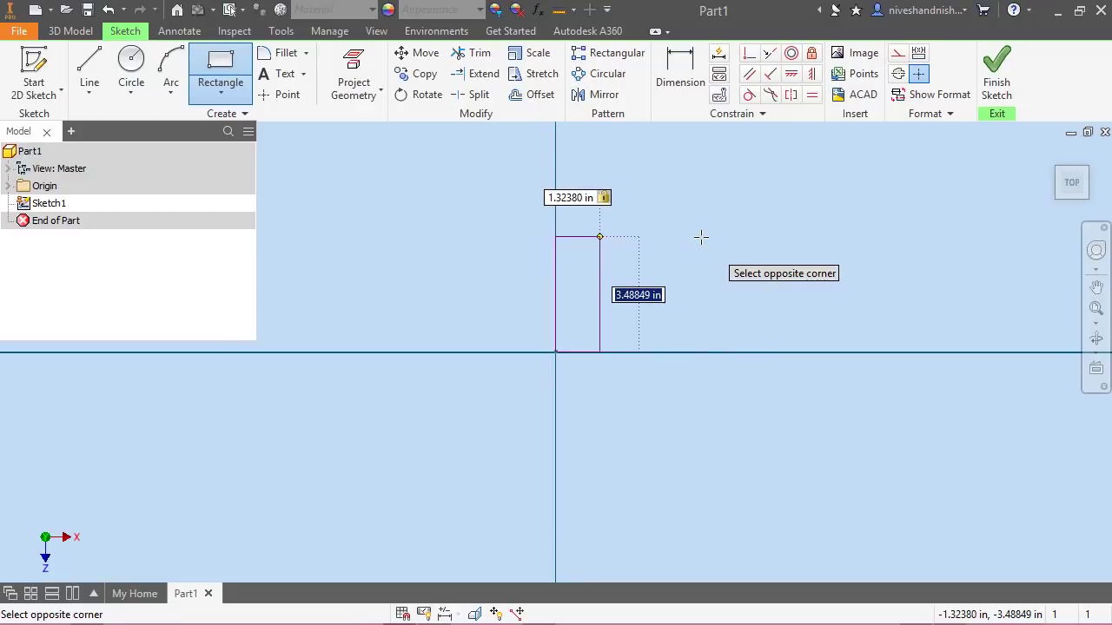
pyautogui.press('Return')
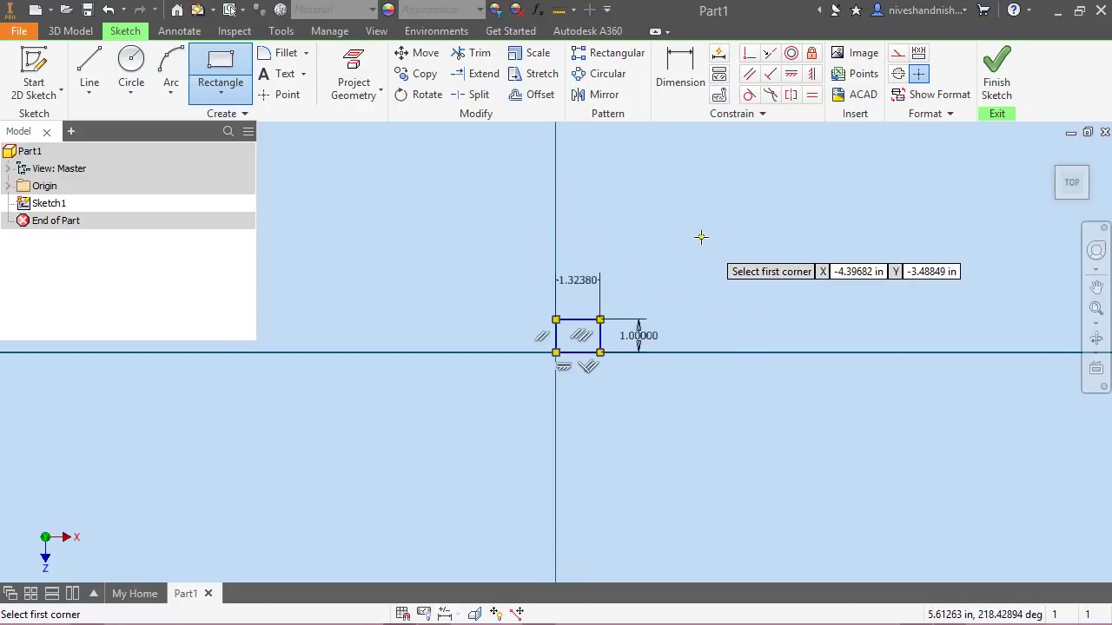
pyautogui.rightClick(701, 236)
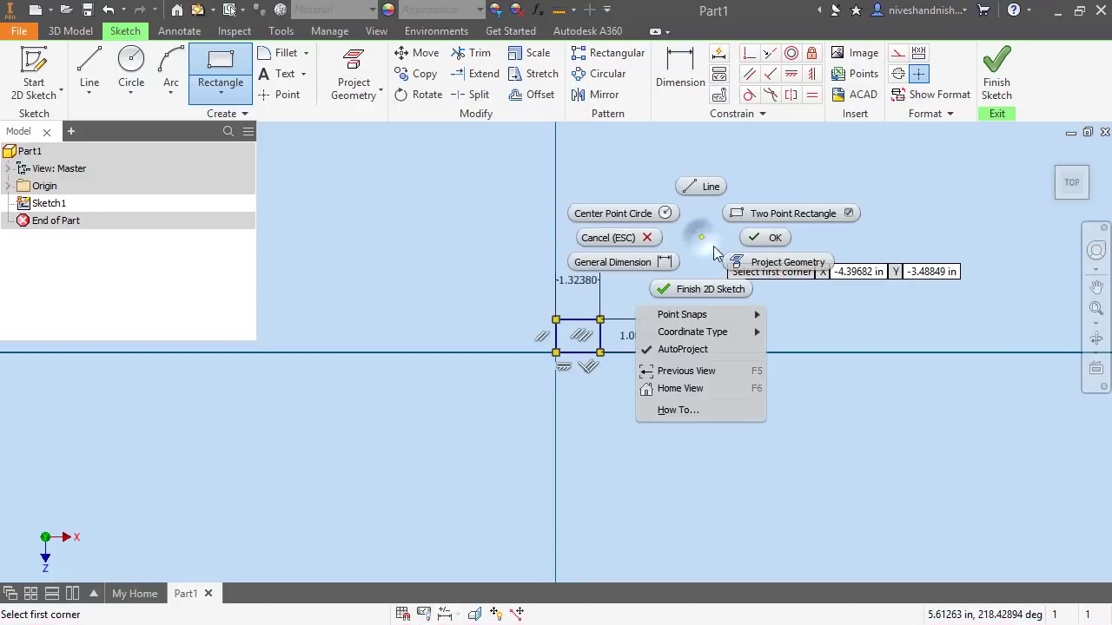
pyautogui.click(755, 243)
pyautogui.click(1095, 309)
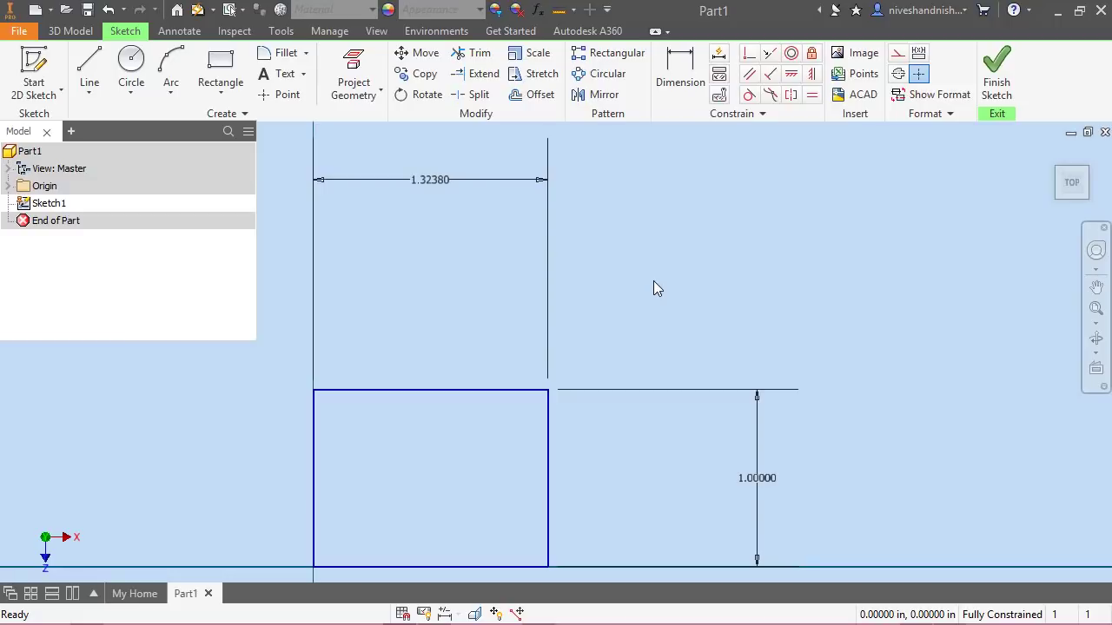
pyautogui.click(996, 66)
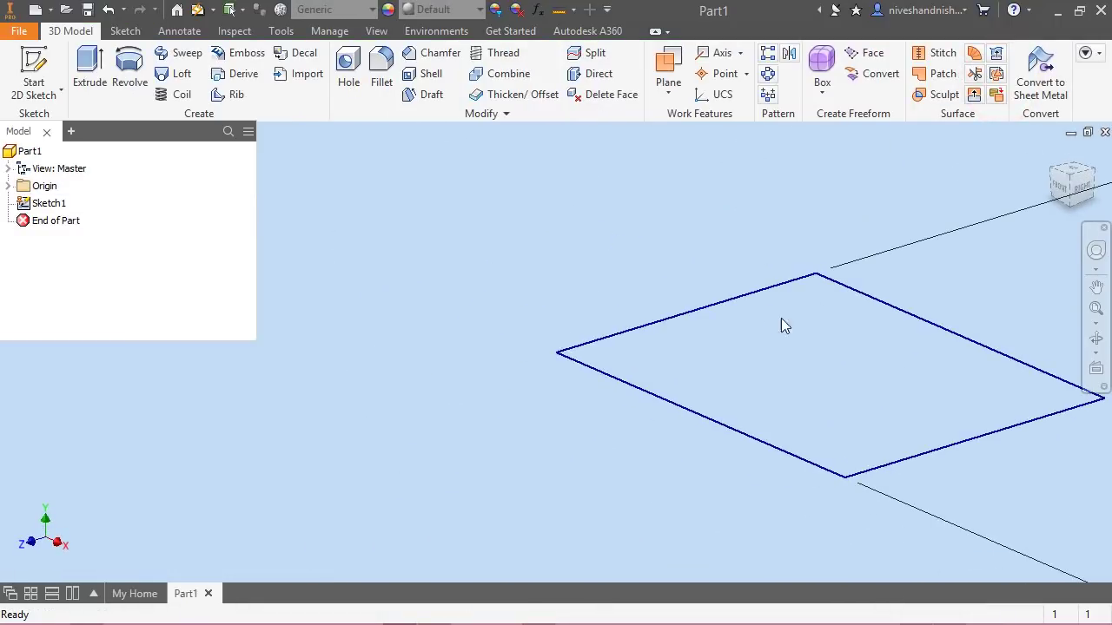
# Revolve the rectangular profile into a solid
pyautogui.click(1051, 155)
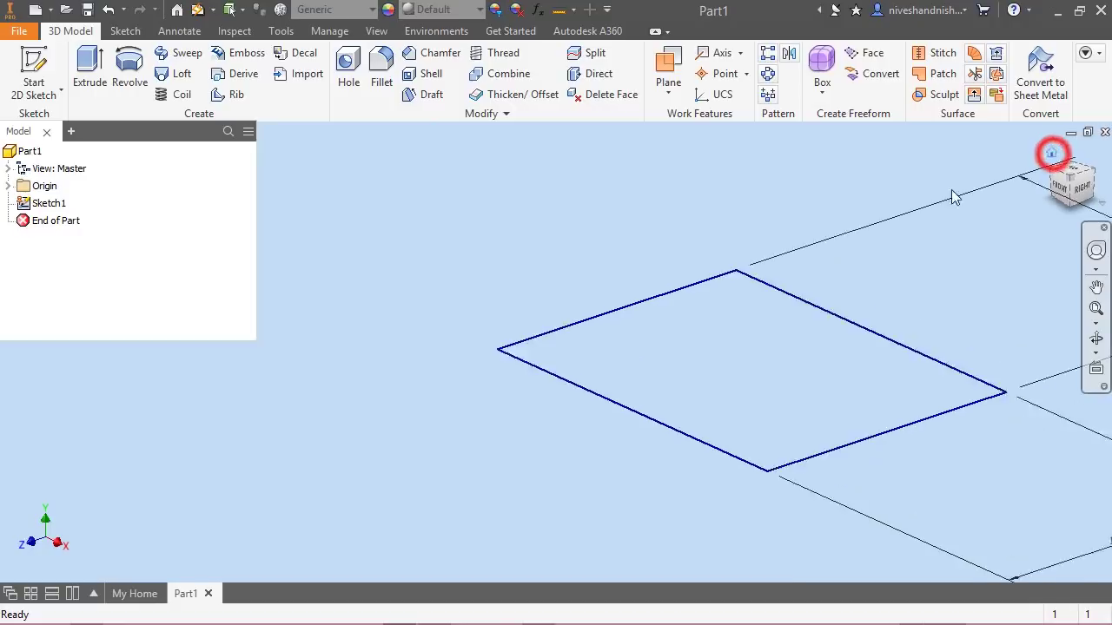
pyautogui.click(765, 263)
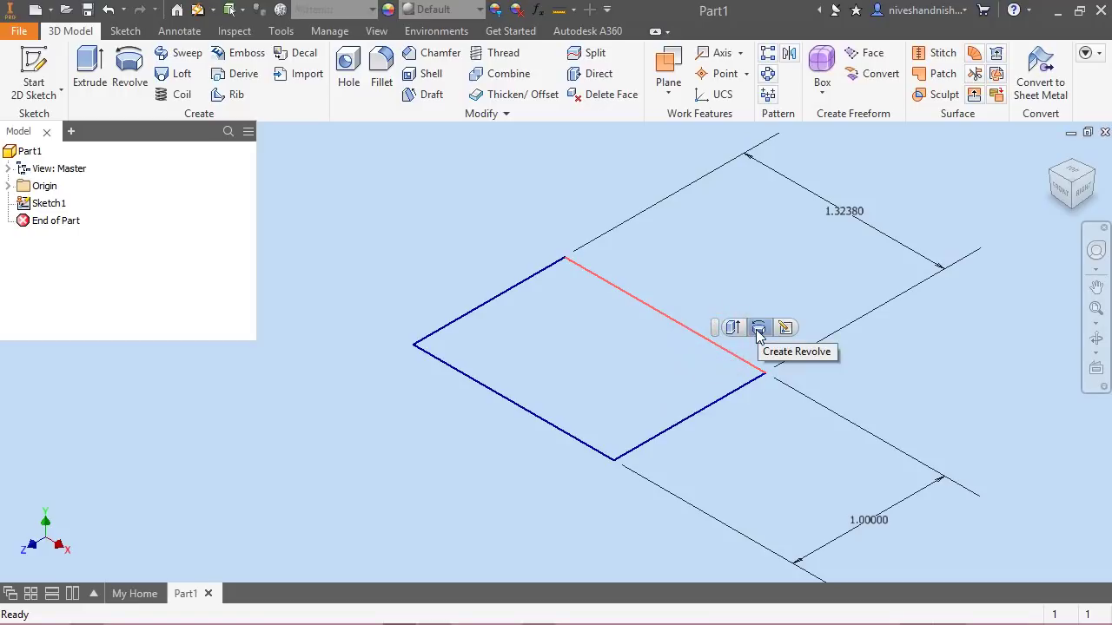
# Revolve the rectangular profile a full turn about its short side along the Z axis to form a solid disc
pyautogui.click(758, 328)
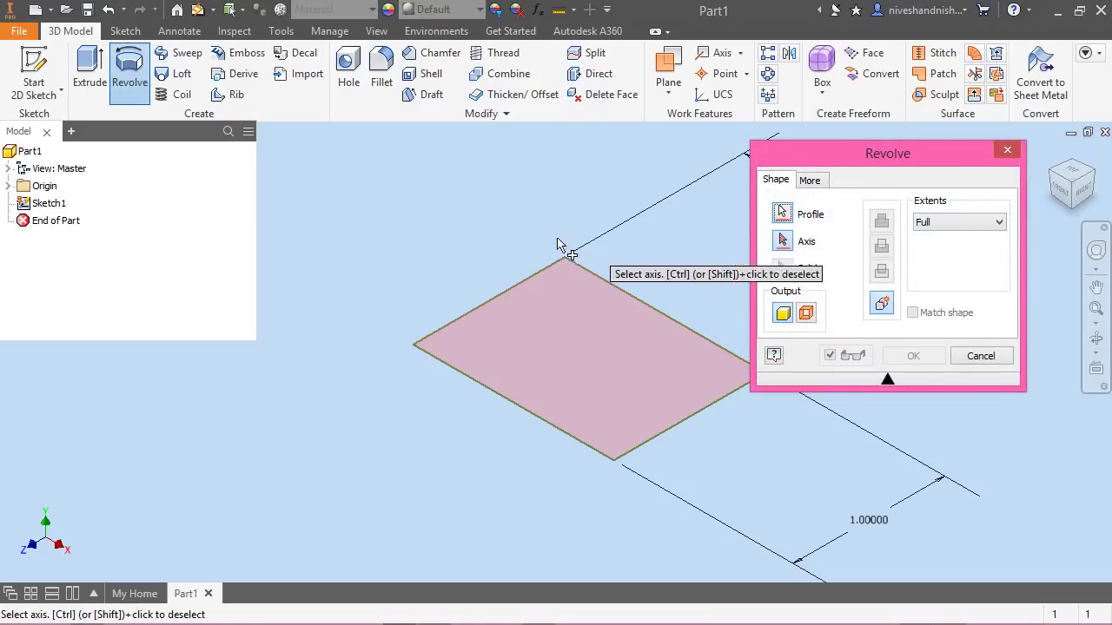
pyautogui.click(509, 290)
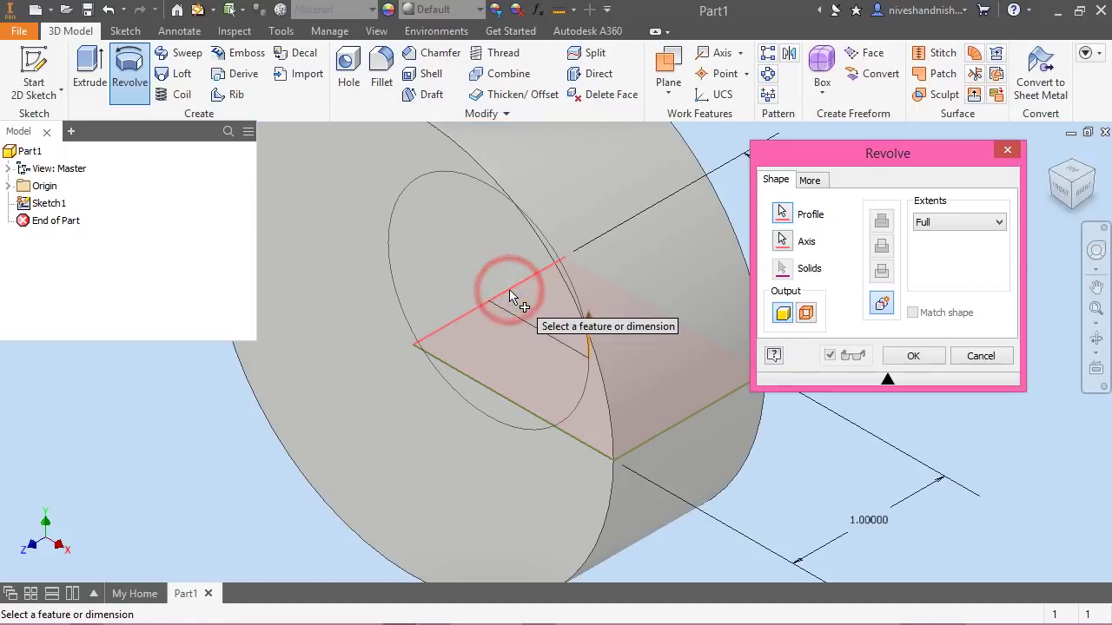
pyautogui.click(913, 356)
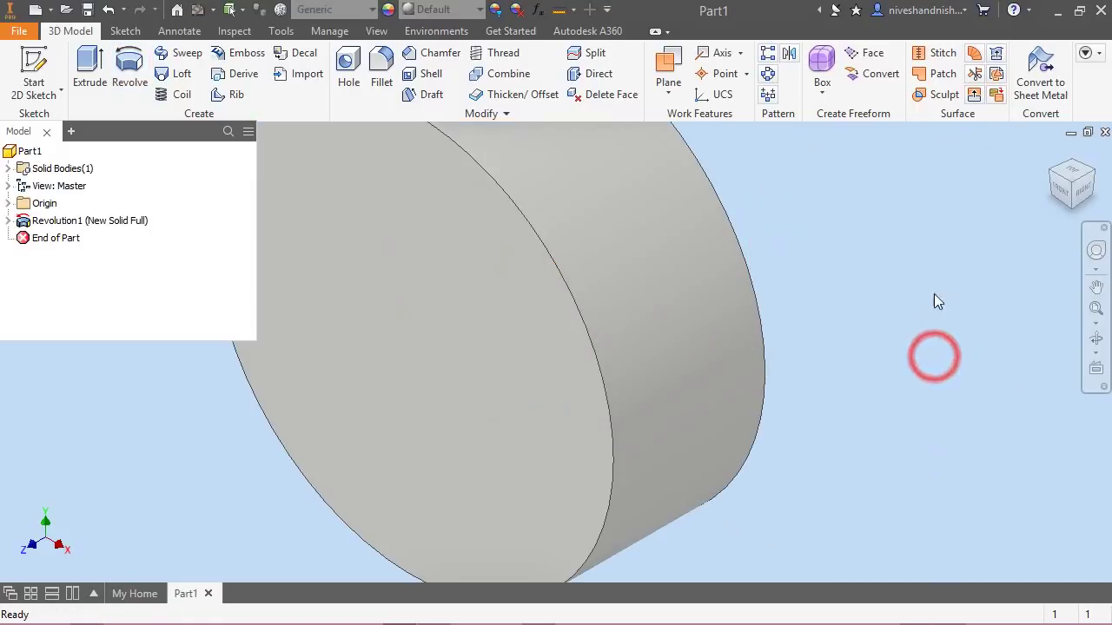
pyautogui.click(1092, 311)
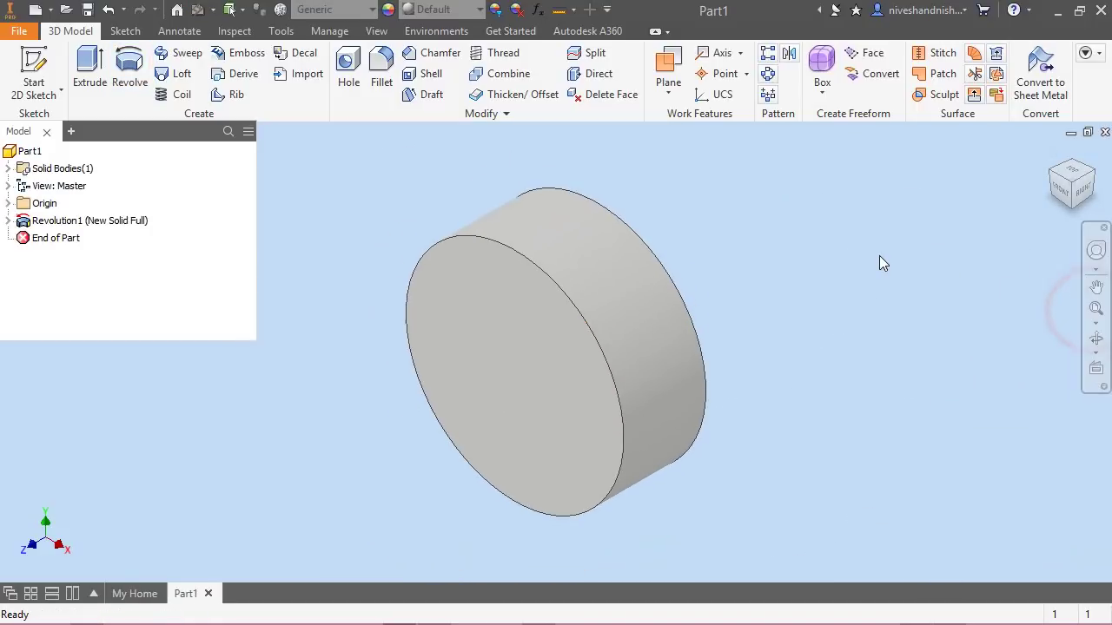
# Apply the Light Beige appearance from the Inventor Material Library to the disc
pyautogui.click(441, 19)
pyautogui.scroll(-6, 442, 249)
pyautogui.scroll(-2, 454, 261)
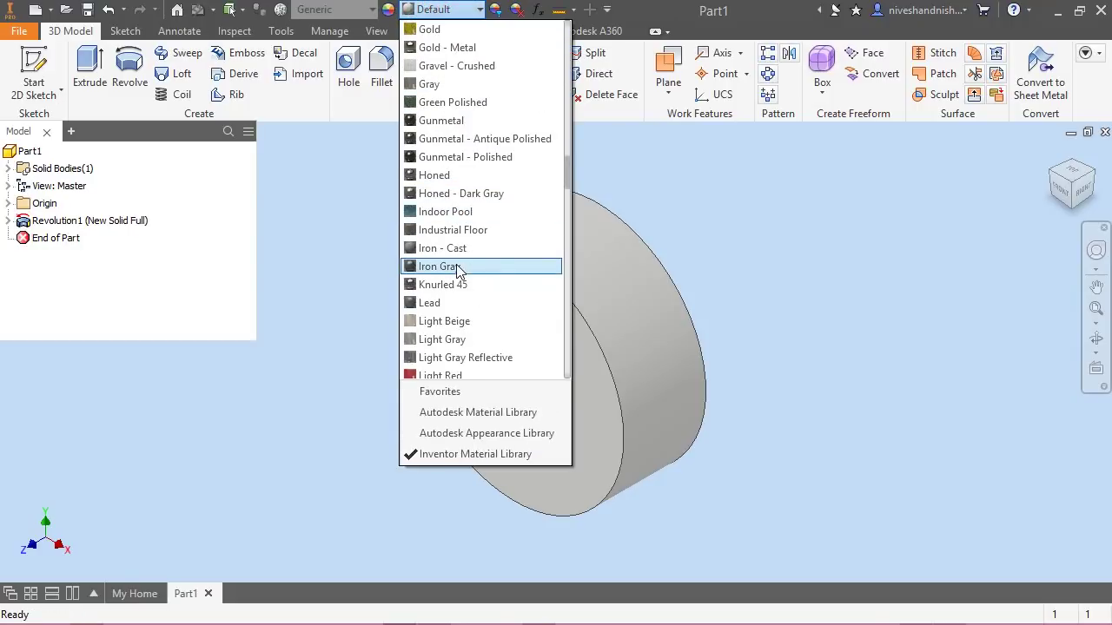
pyautogui.click(445, 318)
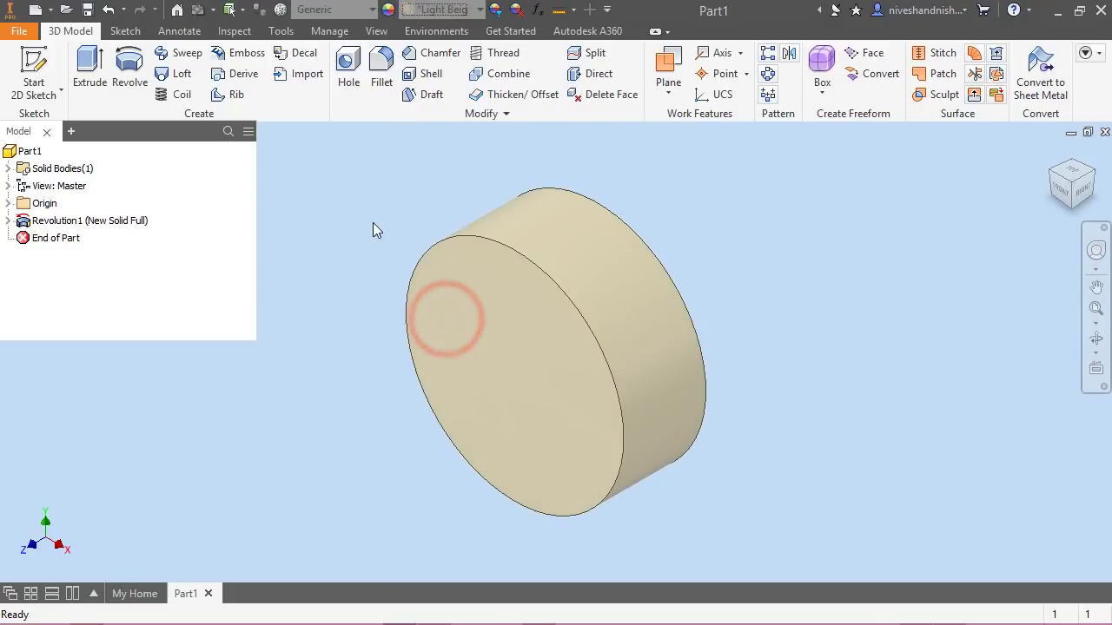
pyautogui.click(373, 224)
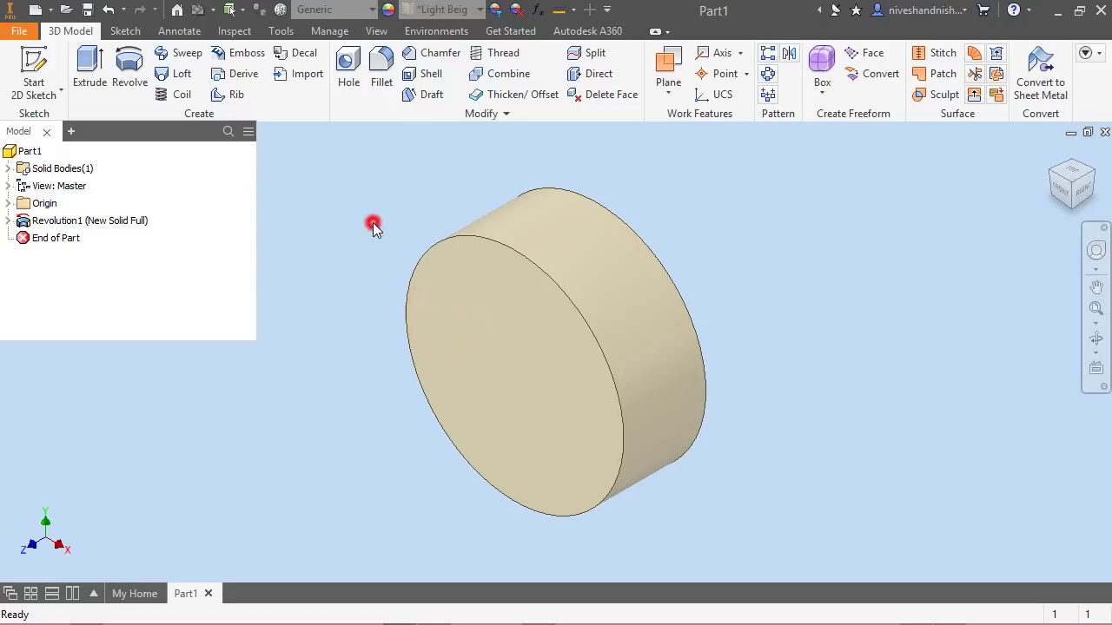
# Save the part as Pinion in the Autodesk Inventor Modelling and Animation Tutorial folder
pyautogui.click(87, 9)
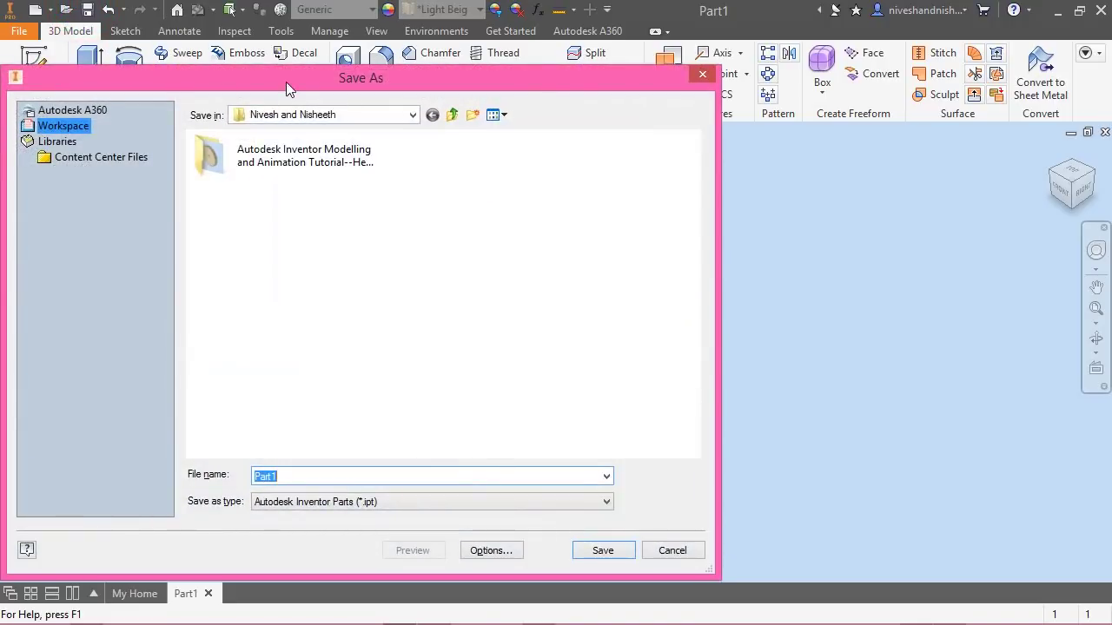
pyautogui.moveTo(286, 81); pyautogui.dragTo(540, 84)
pyautogui.doubleClick(528, 158)
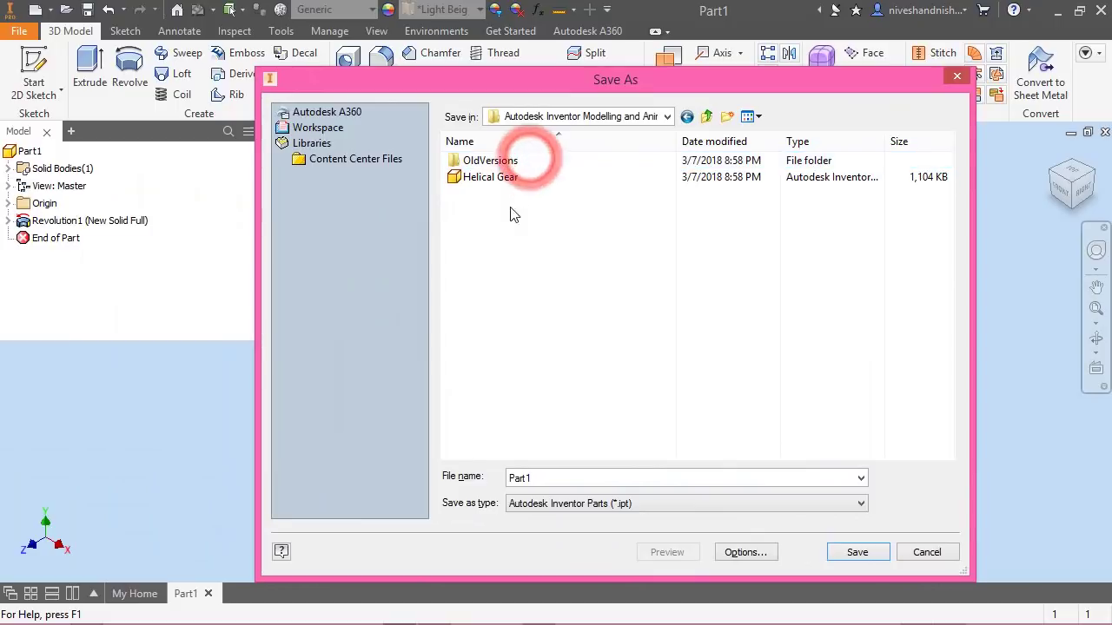
pyautogui.doubleClick(526, 478)
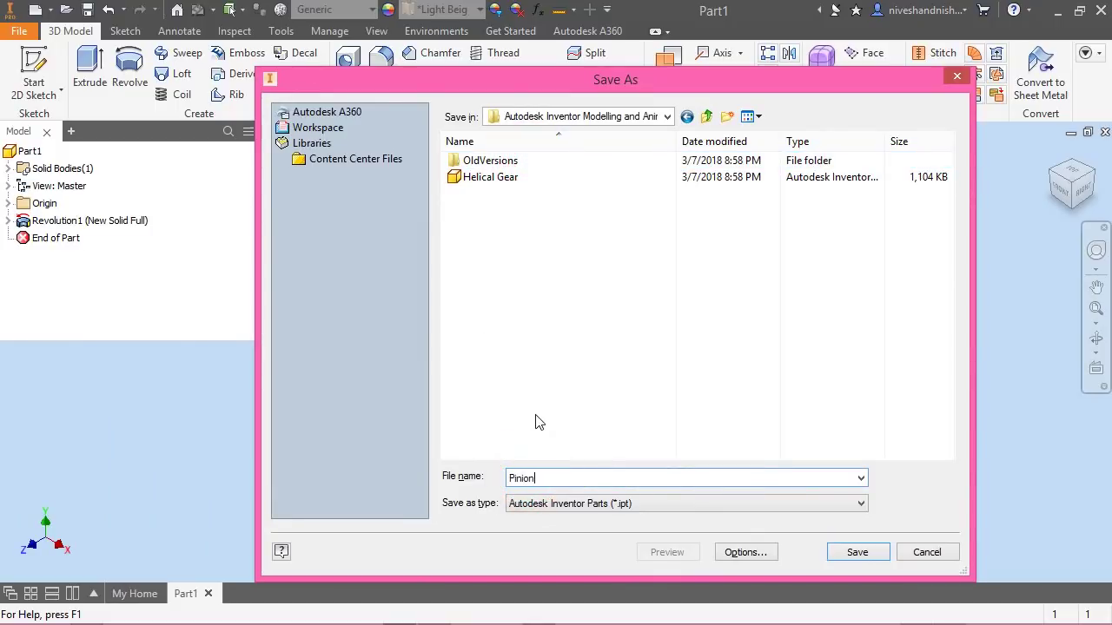
pyautogui.click(841, 556)
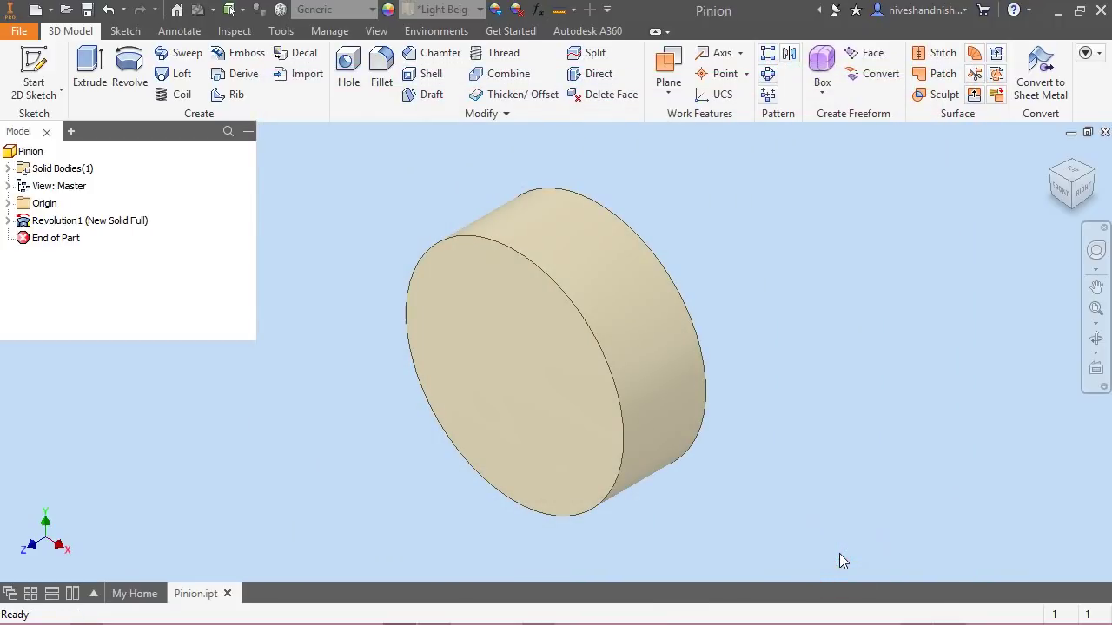
pyautogui.click(807, 551)
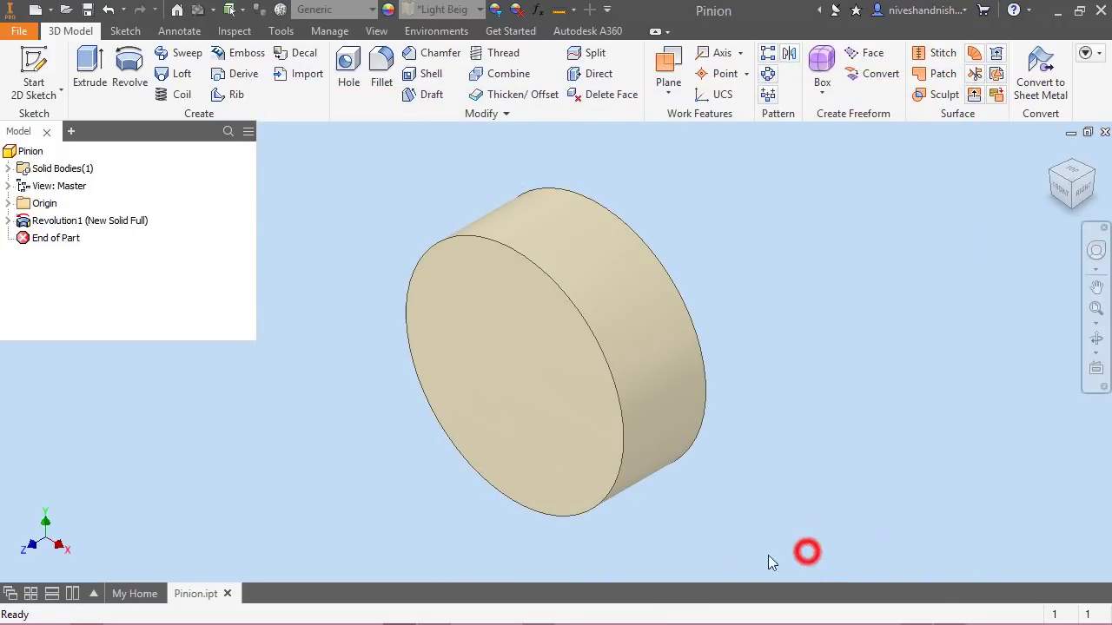
# Rename the revolution's sketch as BasePro Sketch and the revolution feature as Base Revolve
pyautogui.click(9, 220)
pyautogui.click(61, 238)
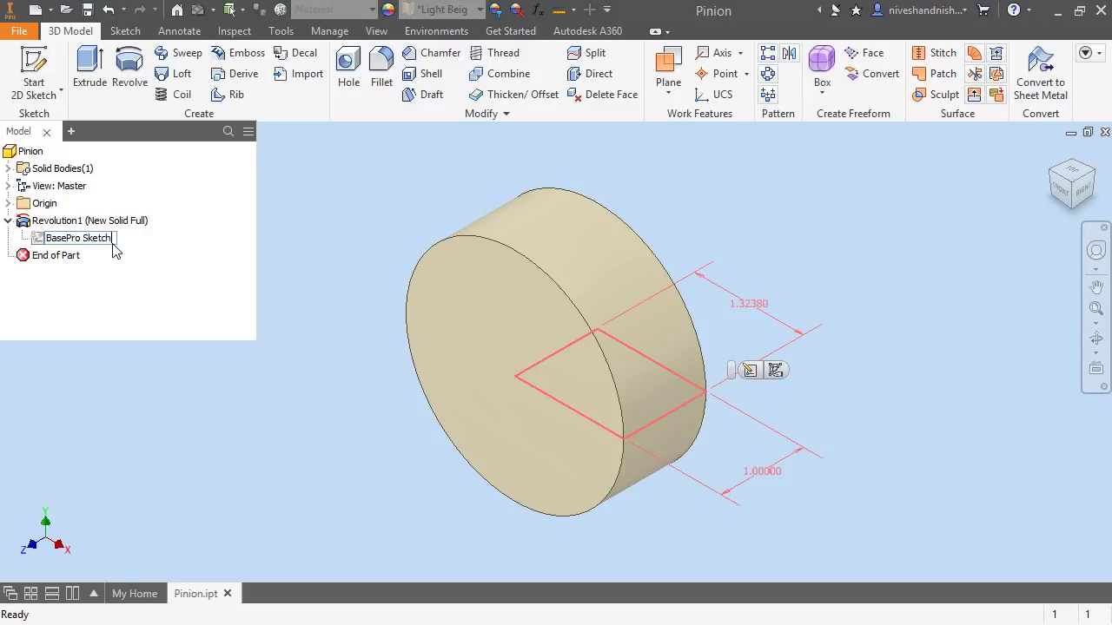
pyautogui.click(305, 267)
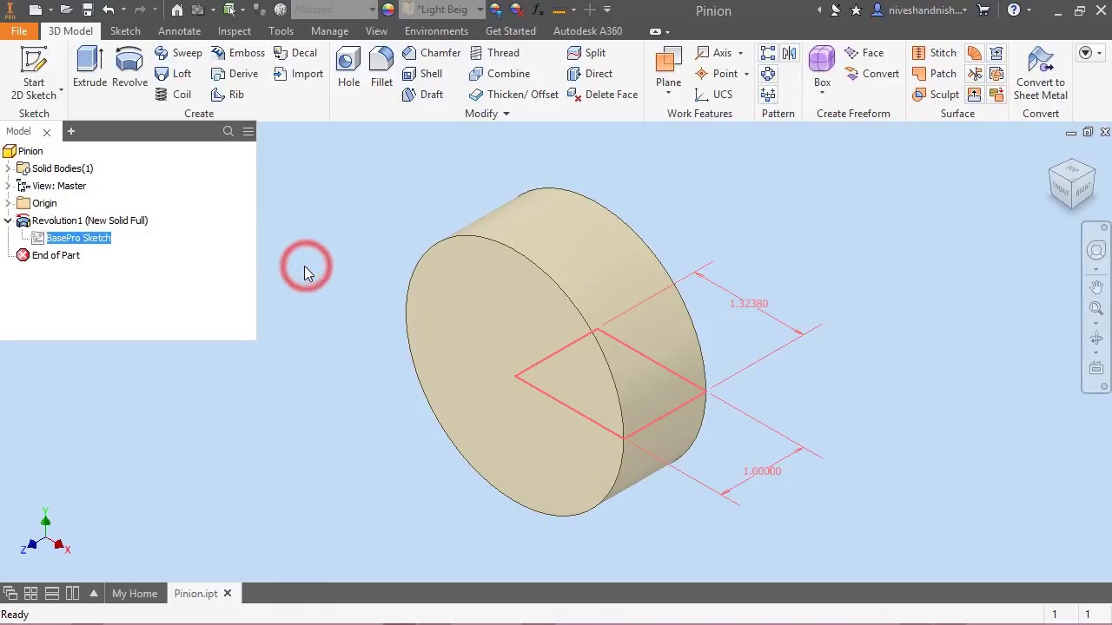
pyautogui.click(63, 223)
pyautogui.click(62, 222)
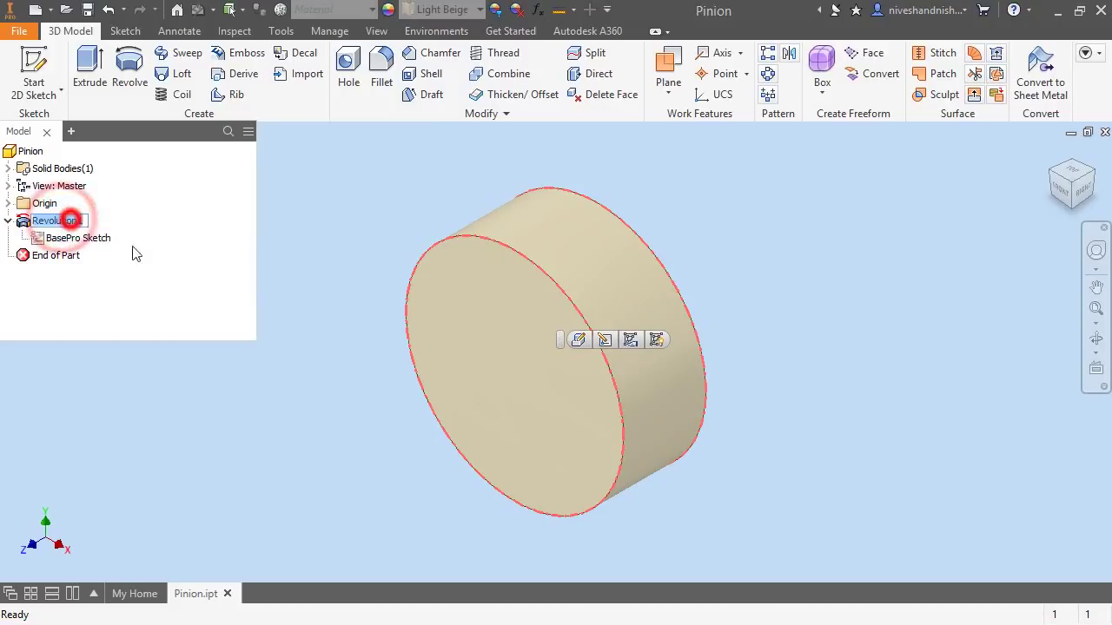
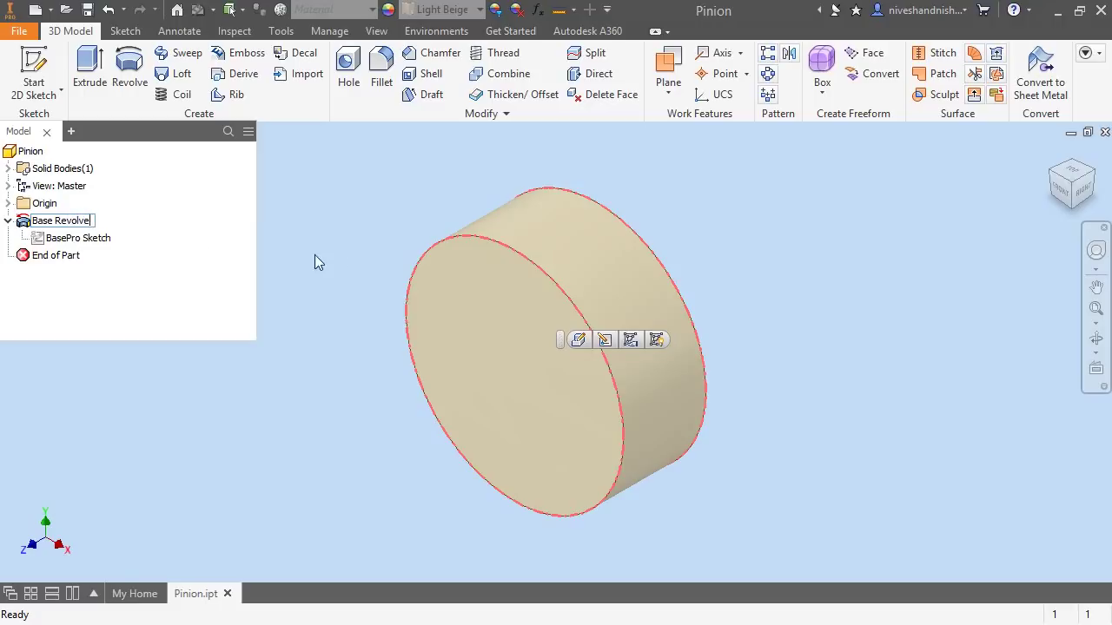
pyautogui.click(318, 258)
# Collapse all entries in the model tree and save the part
pyautogui.rightClick(211, 292)
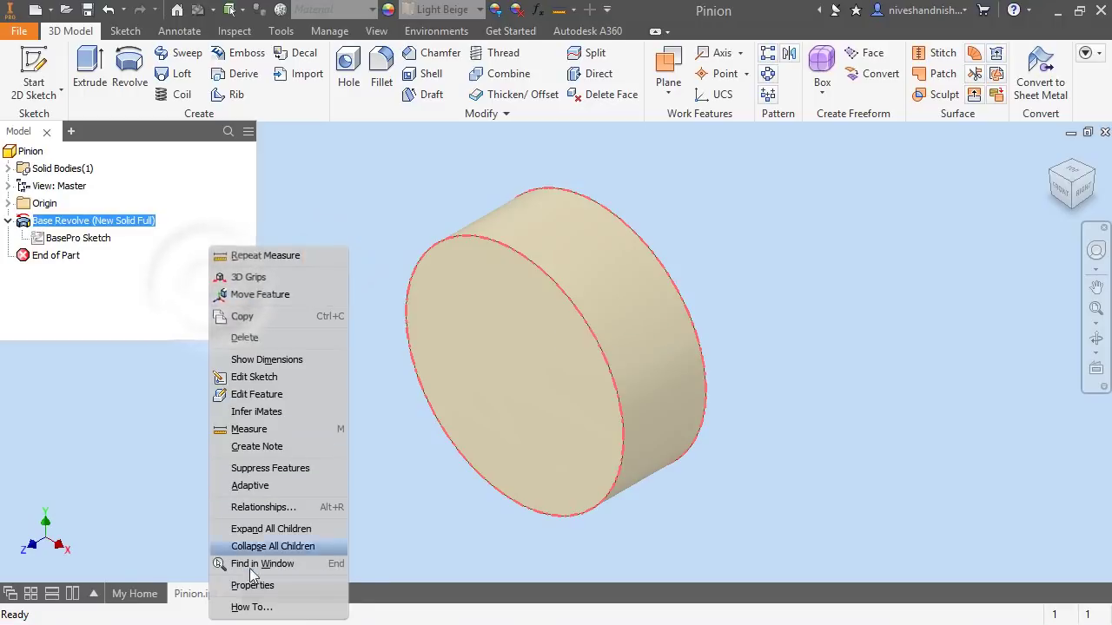
pyautogui.click(116, 386)
pyautogui.rightClick(117, 386)
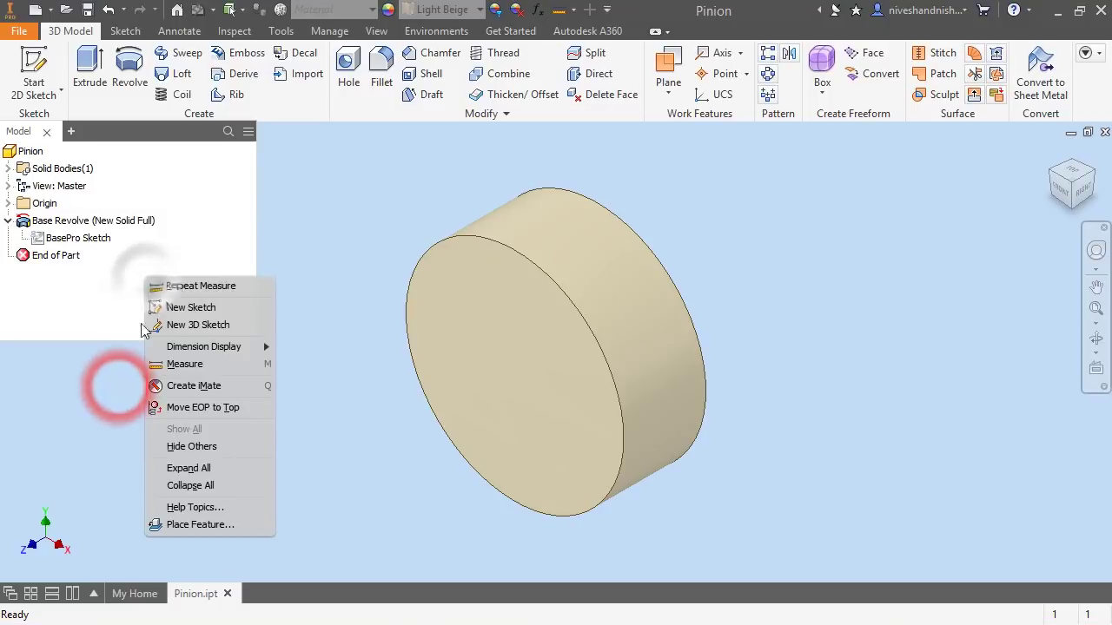
pyautogui.click(183, 486)
pyautogui.hotkey('ctrl', 's')
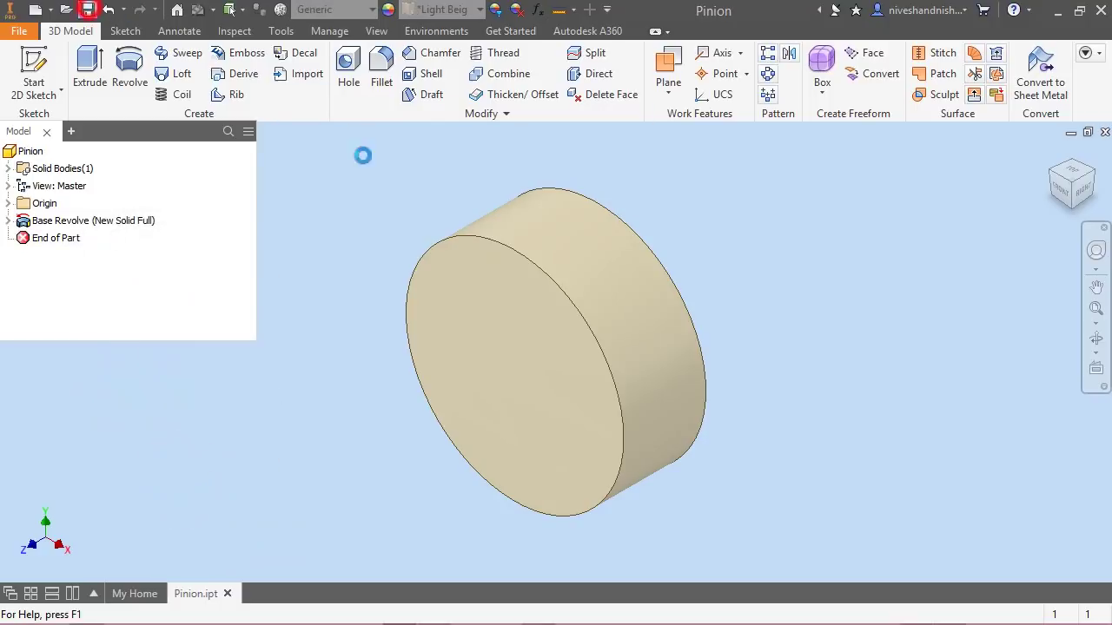
# Start a new 2D sketch on the back circular face of the disc
pyautogui.click(34, 70)
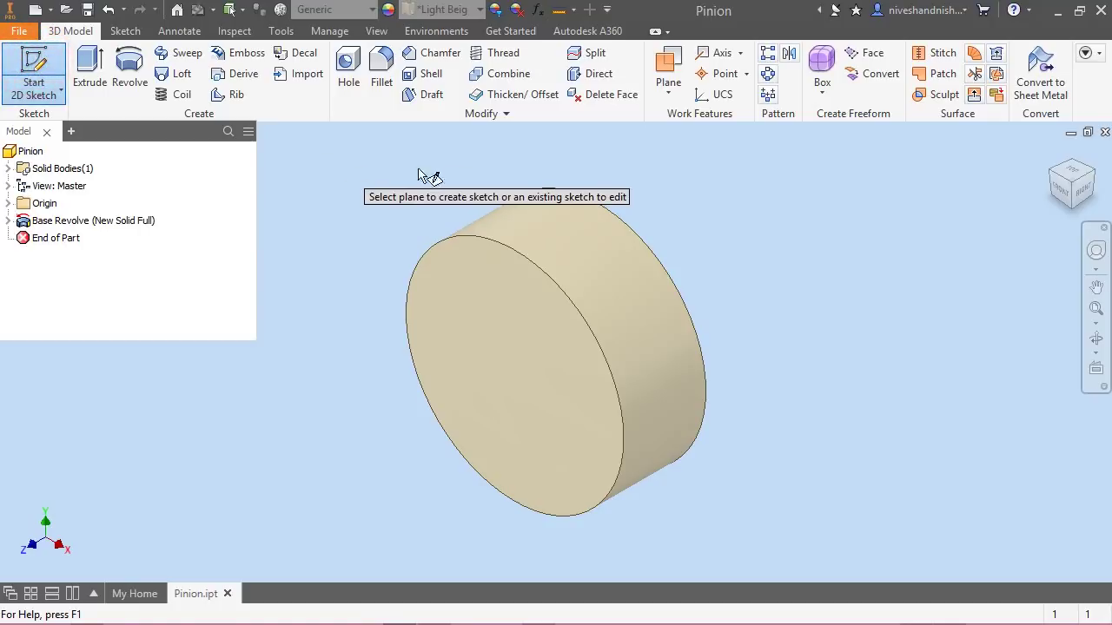
pyautogui.click(1091, 177)
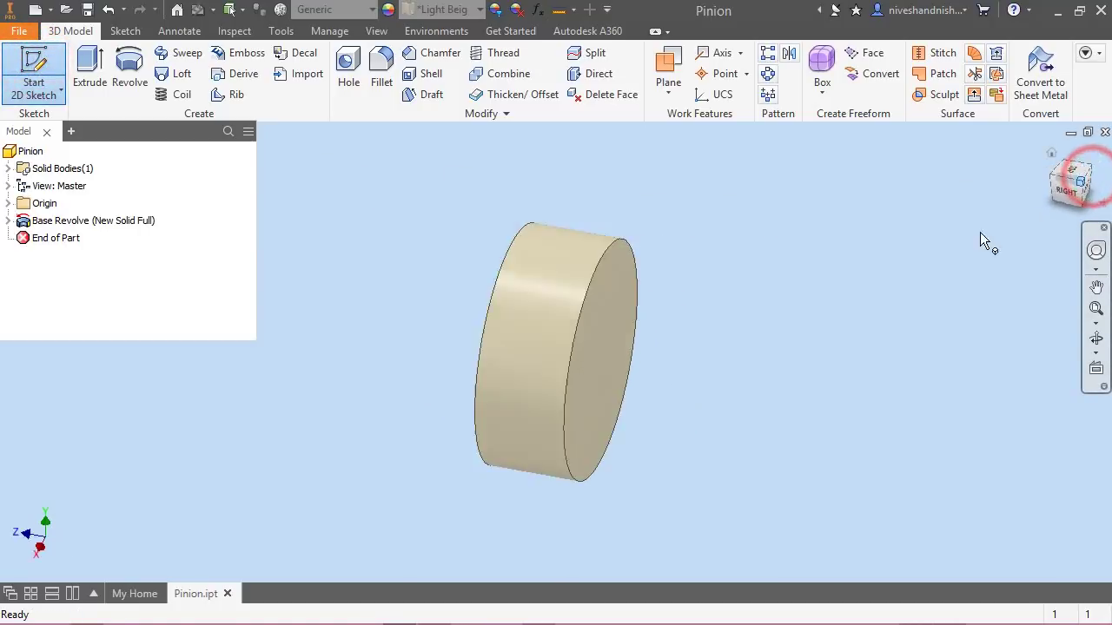
pyautogui.click(599, 370)
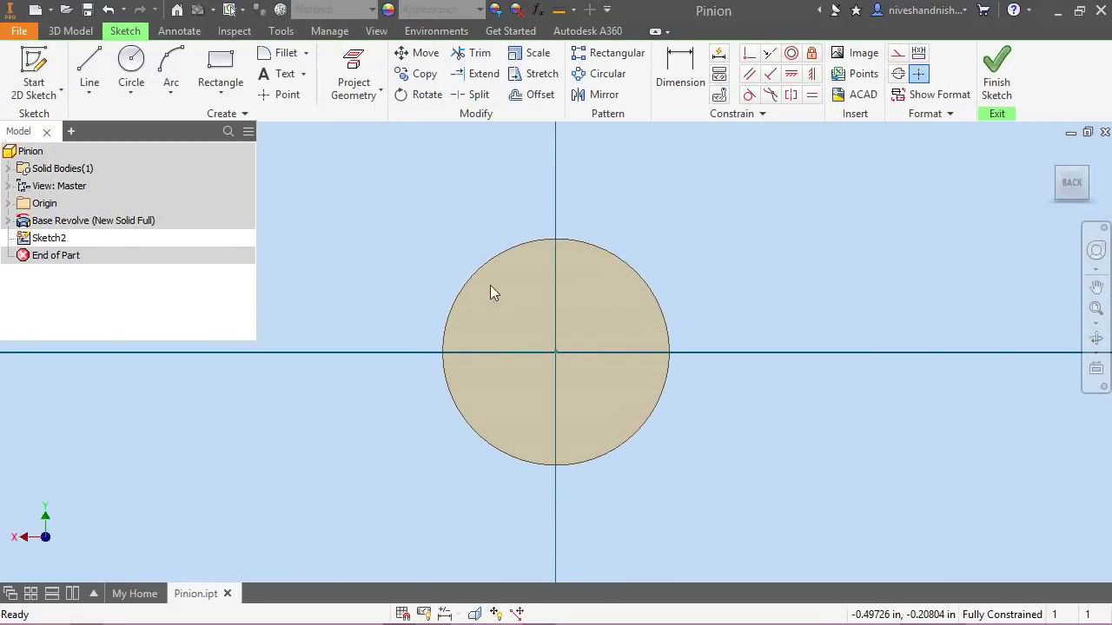
# Sketch a center point arc centred on the origin with a radius of about 1.73 in, spanning the vertical axis above the disc
pyautogui.click(172, 92)
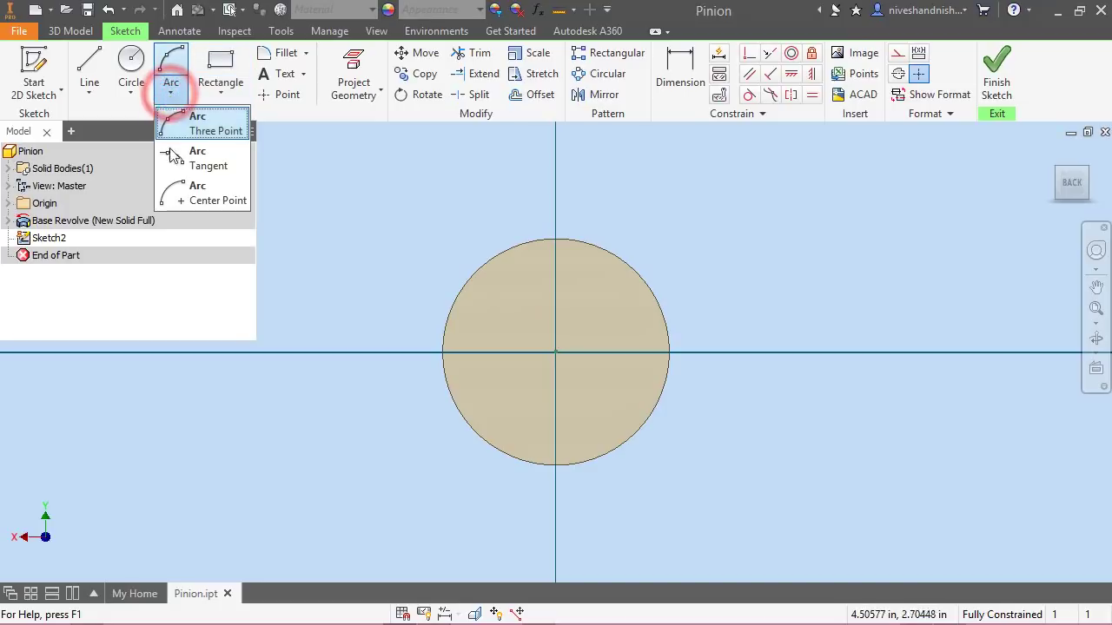
pyautogui.click(180, 198)
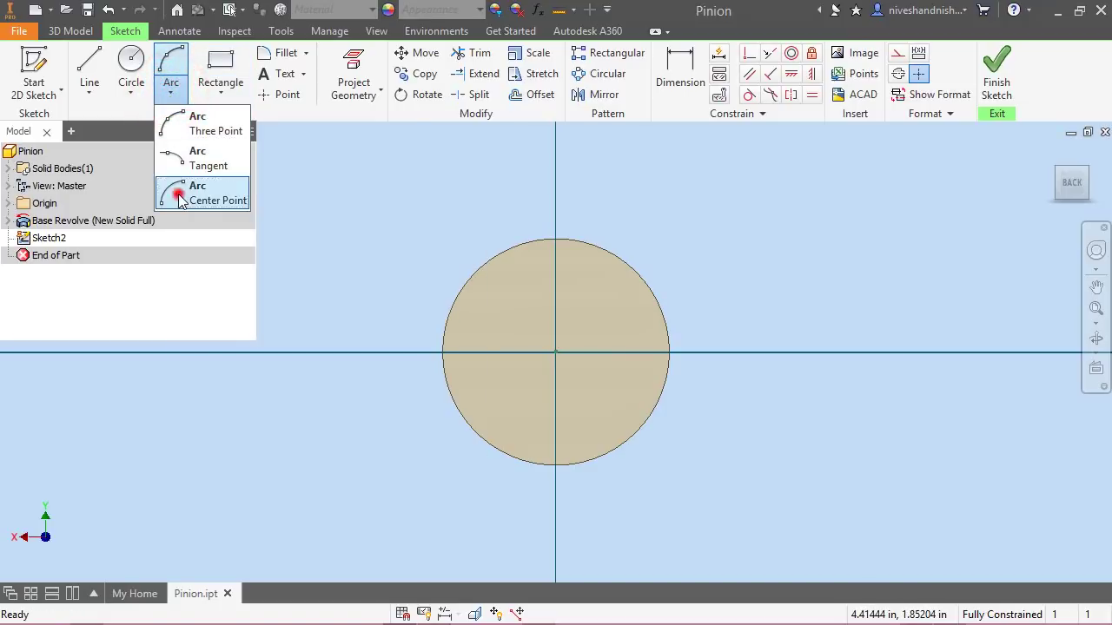
pyautogui.click(555, 352)
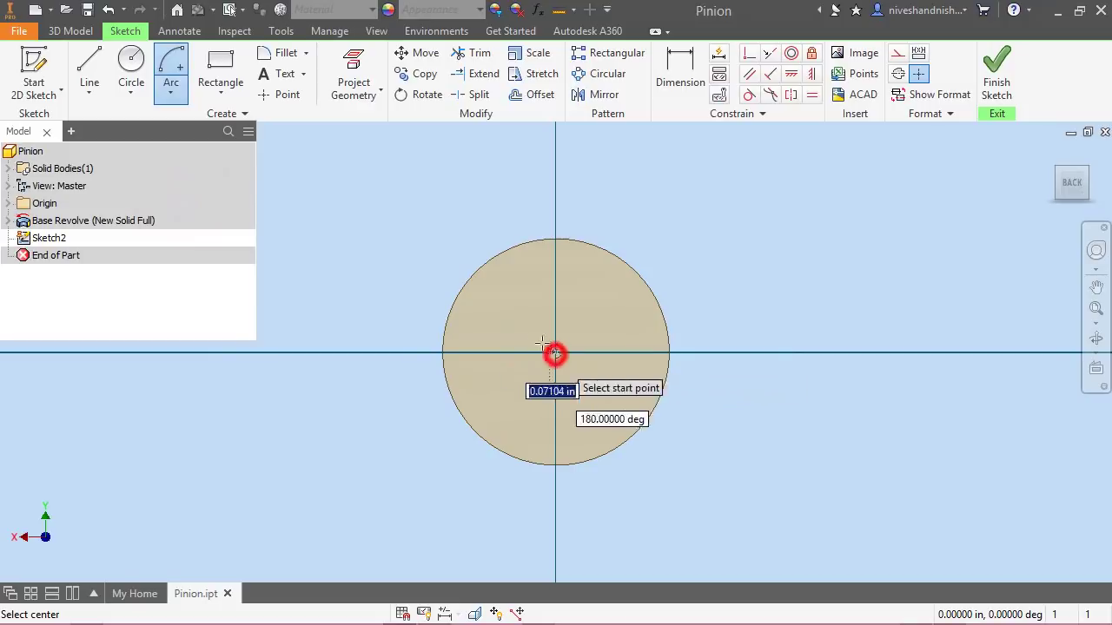
pyautogui.click(492, 219)
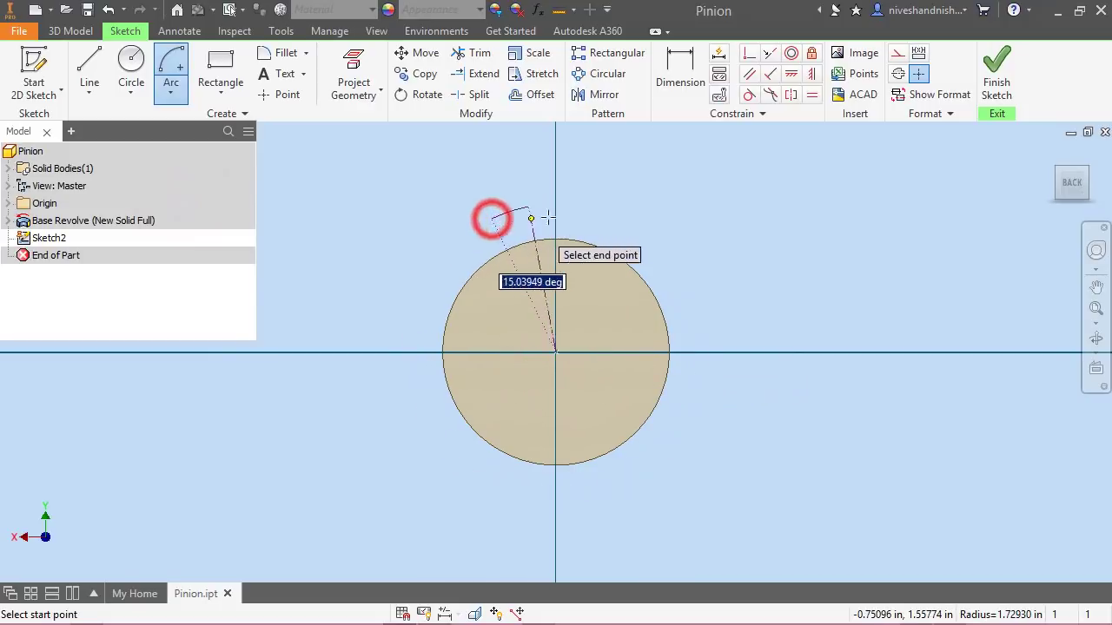
pyautogui.click(617, 225)
pyautogui.rightClick(599, 184)
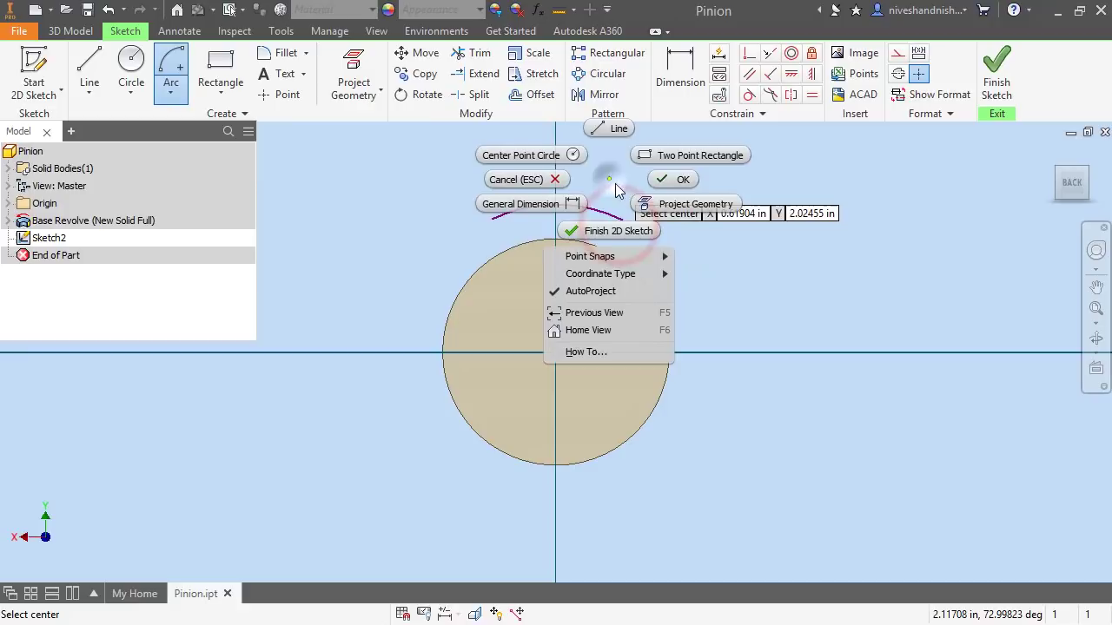
pyautogui.click(663, 176)
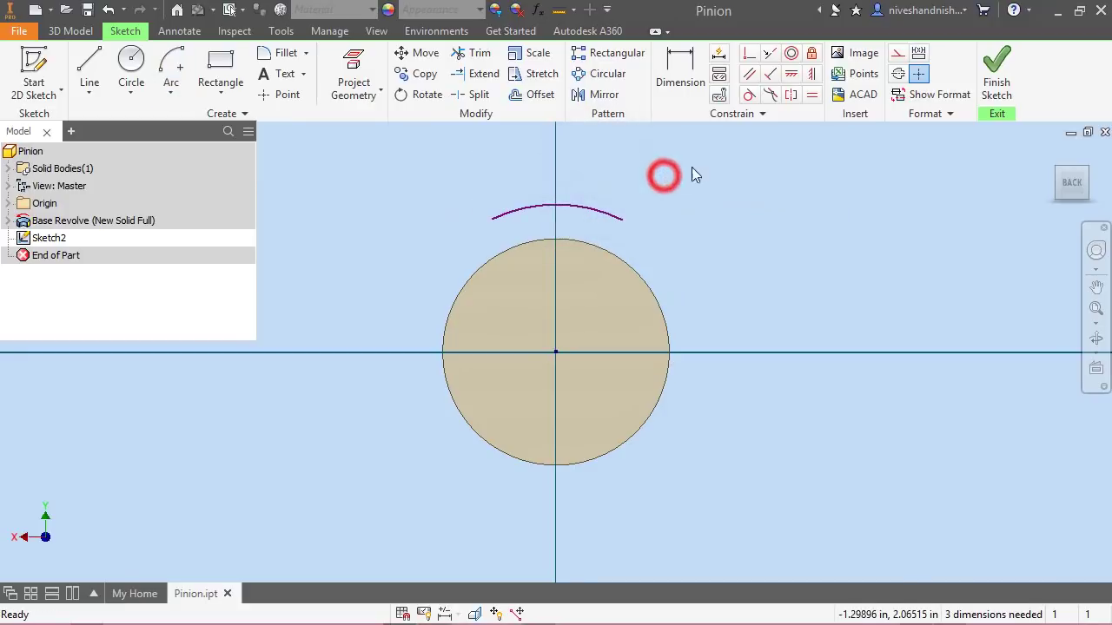
# Apply a vertical constraint between the arc's midpoint and the disc's centre point
pyautogui.click(814, 74)
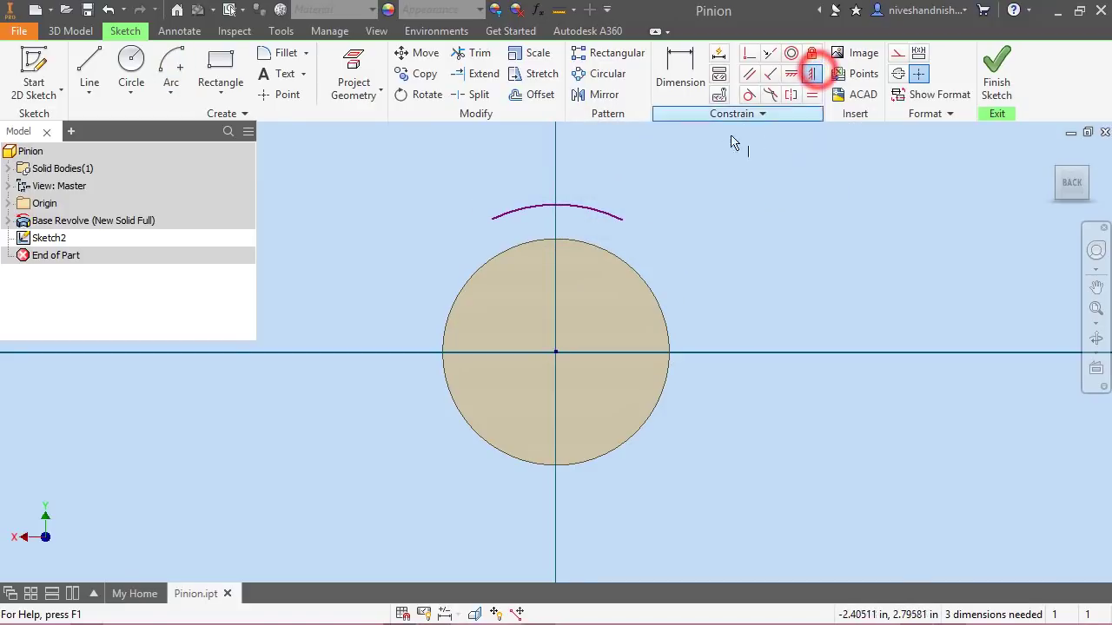
pyautogui.click(558, 206)
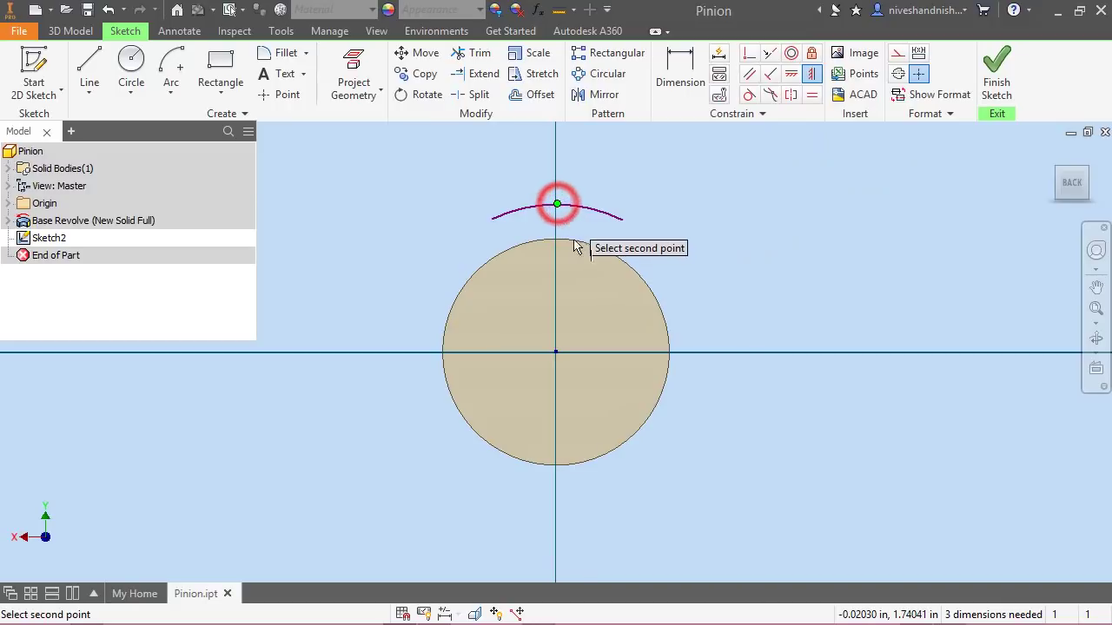
pyautogui.click(555, 352)
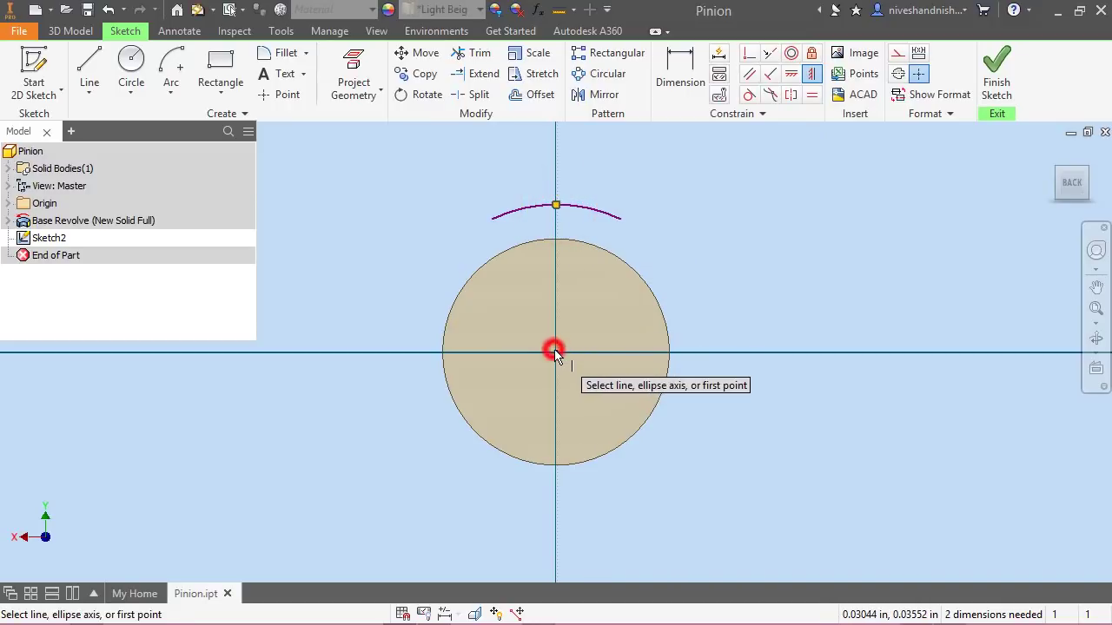
pyautogui.rightClick(667, 175)
pyautogui.click(715, 171)
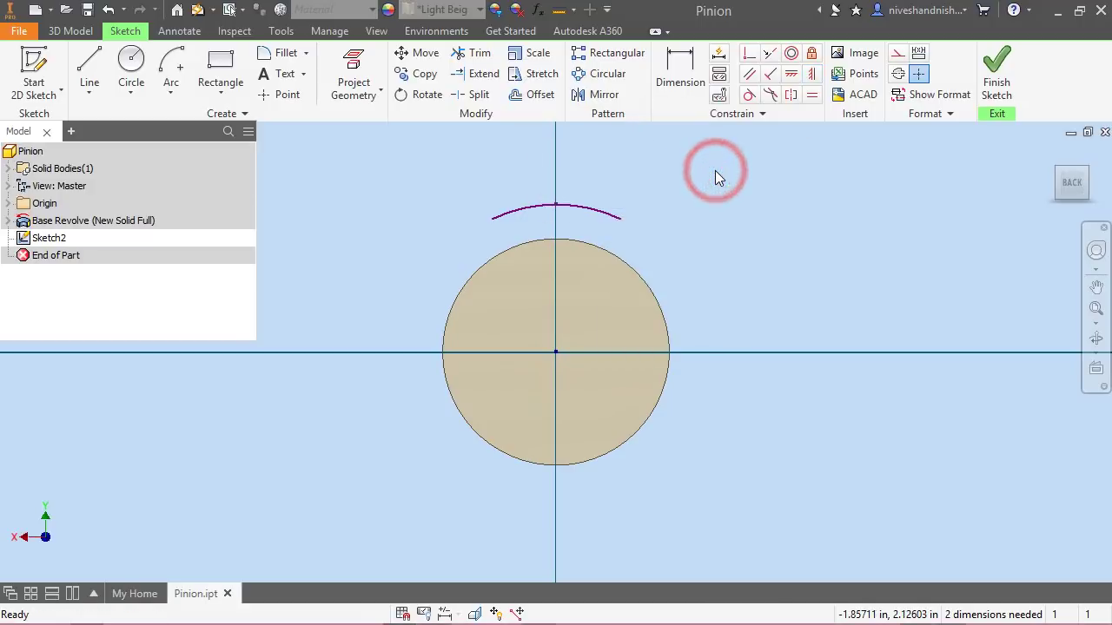
# Dimension the radius of the arc above the disc as 1.36352 in
pyautogui.rightClick(684, 233)
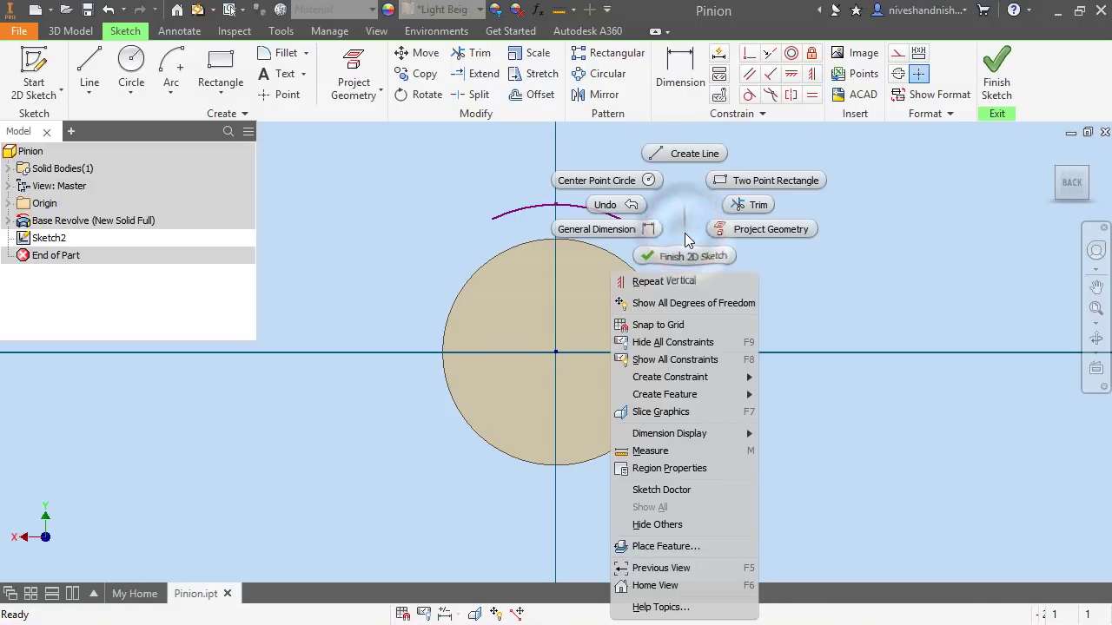
pyautogui.click(650, 231)
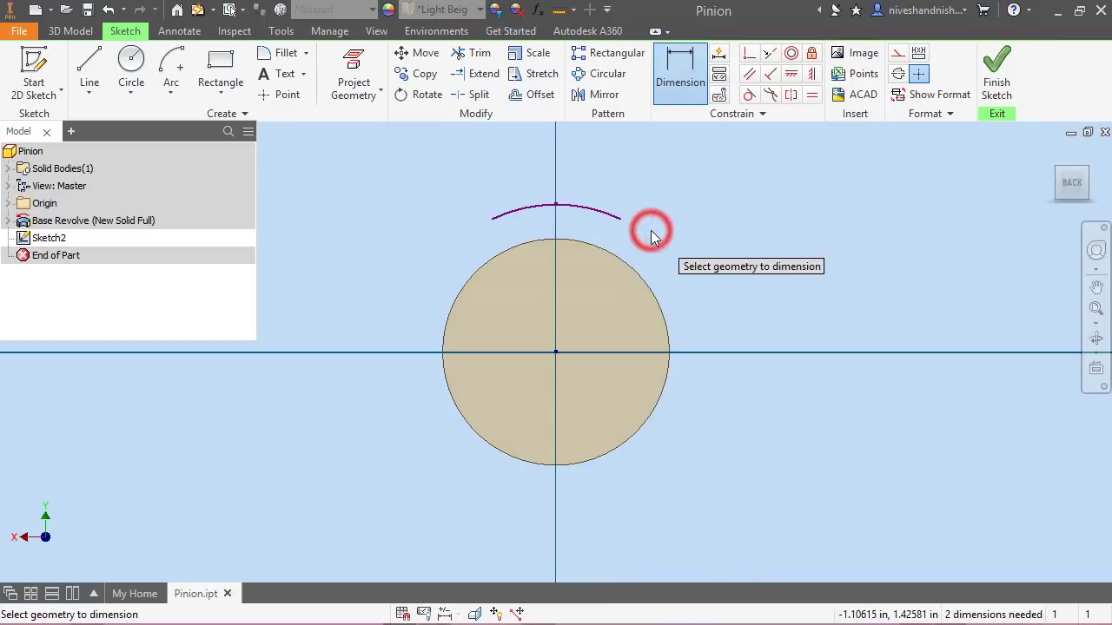
pyautogui.click(595, 213)
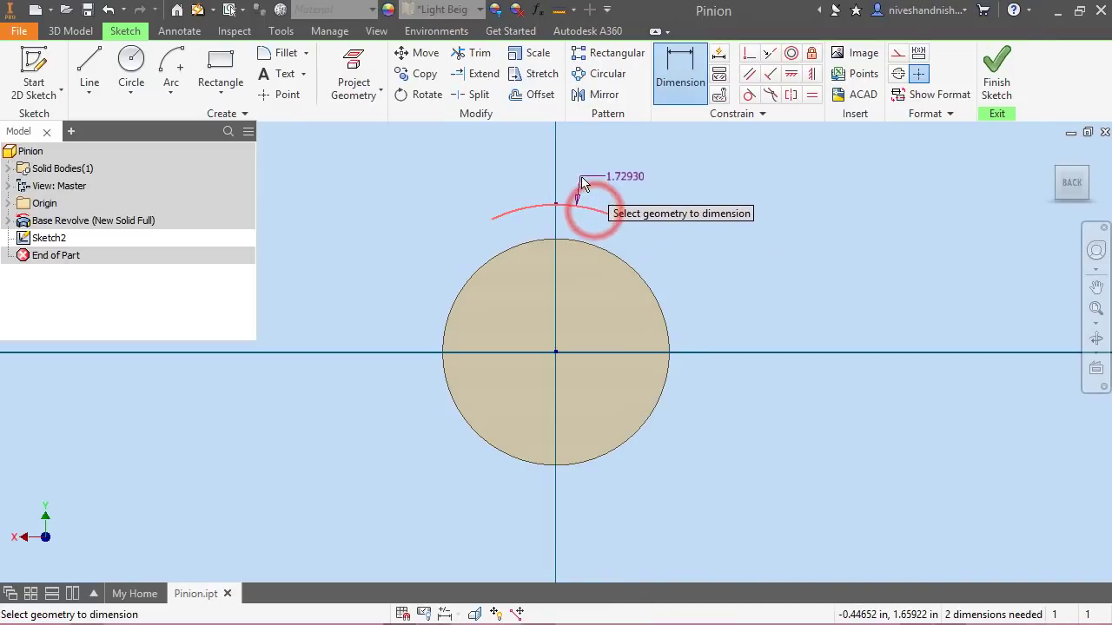
pyautogui.click(580, 182)
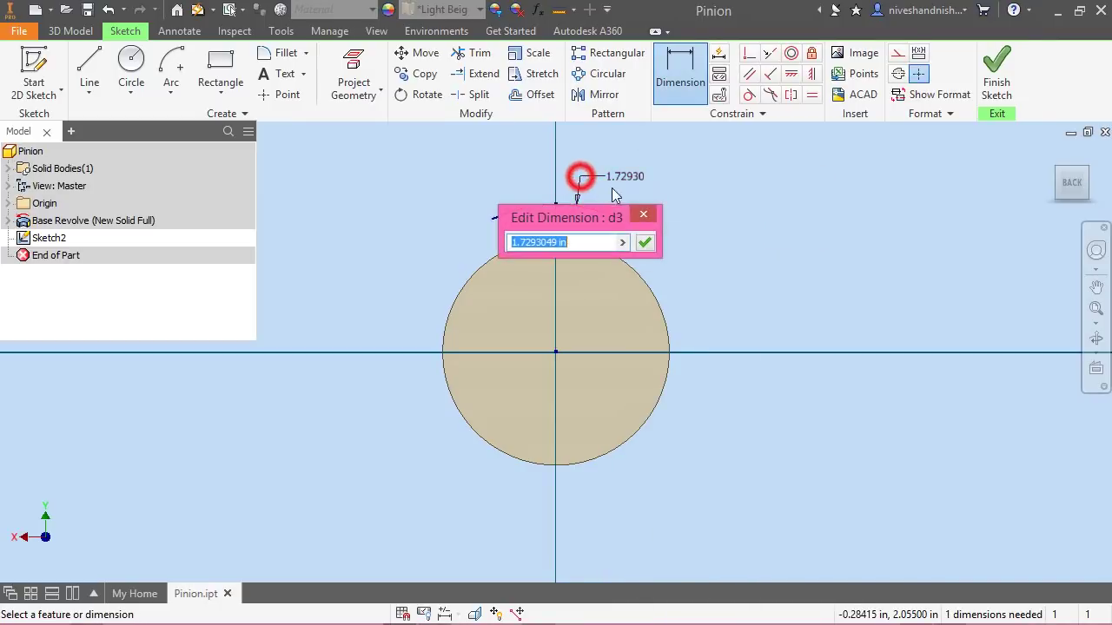
pyautogui.write('1.36')
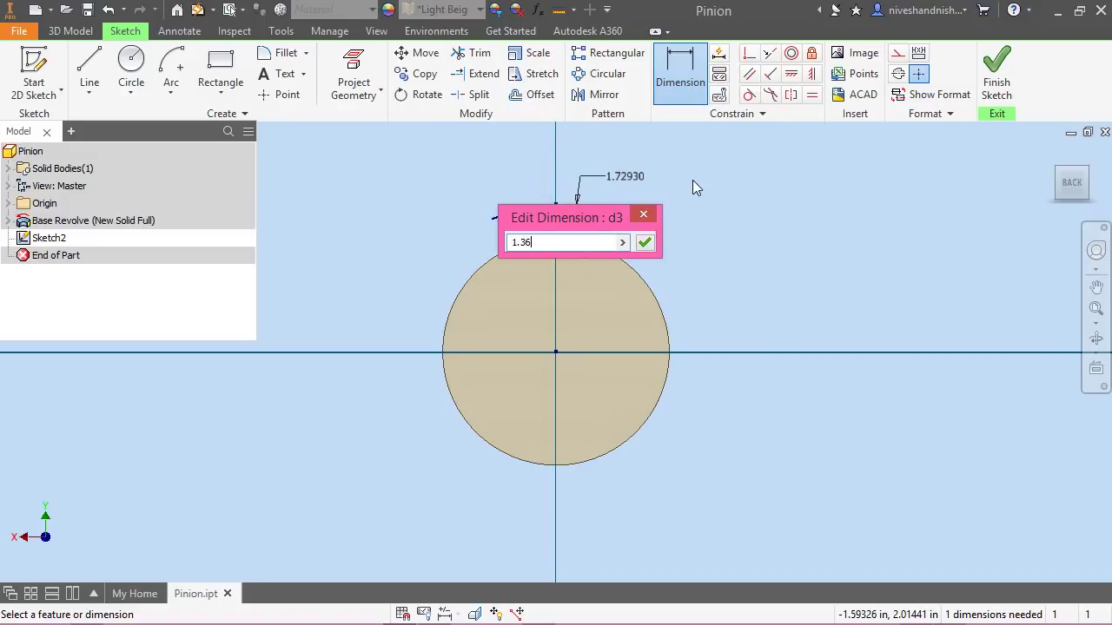
pyautogui.write('352')
pyautogui.press('Return')
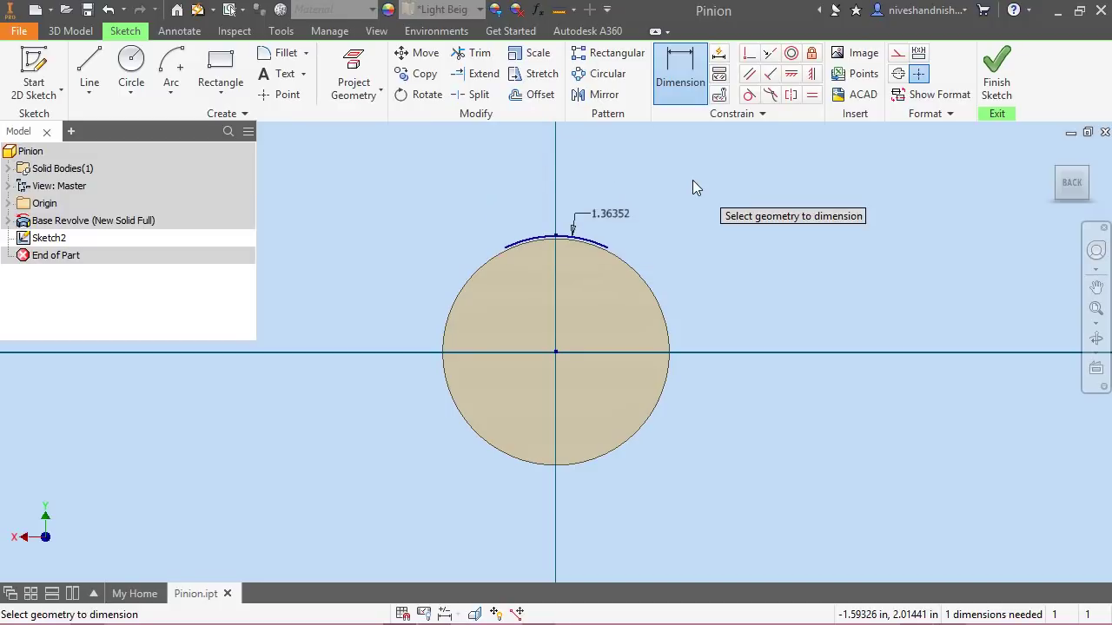
# Dimension the outer arc's included angle about the disc centre as 14.45642 degrees
pyautogui.click(508, 250)
pyautogui.click(556, 352)
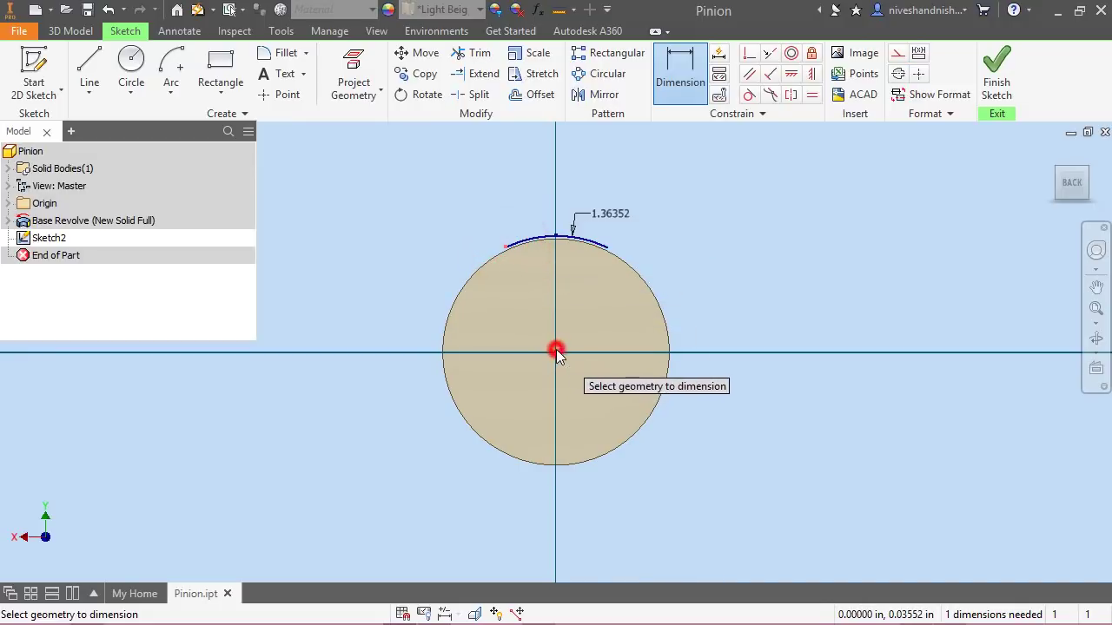
pyautogui.click(608, 244)
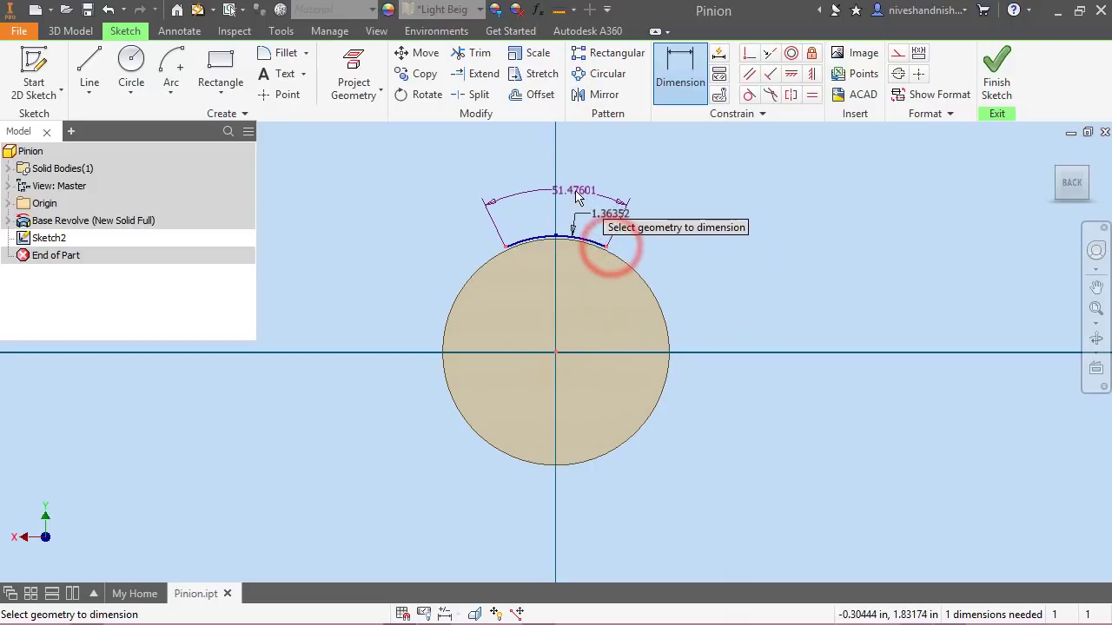
pyautogui.click(575, 193)
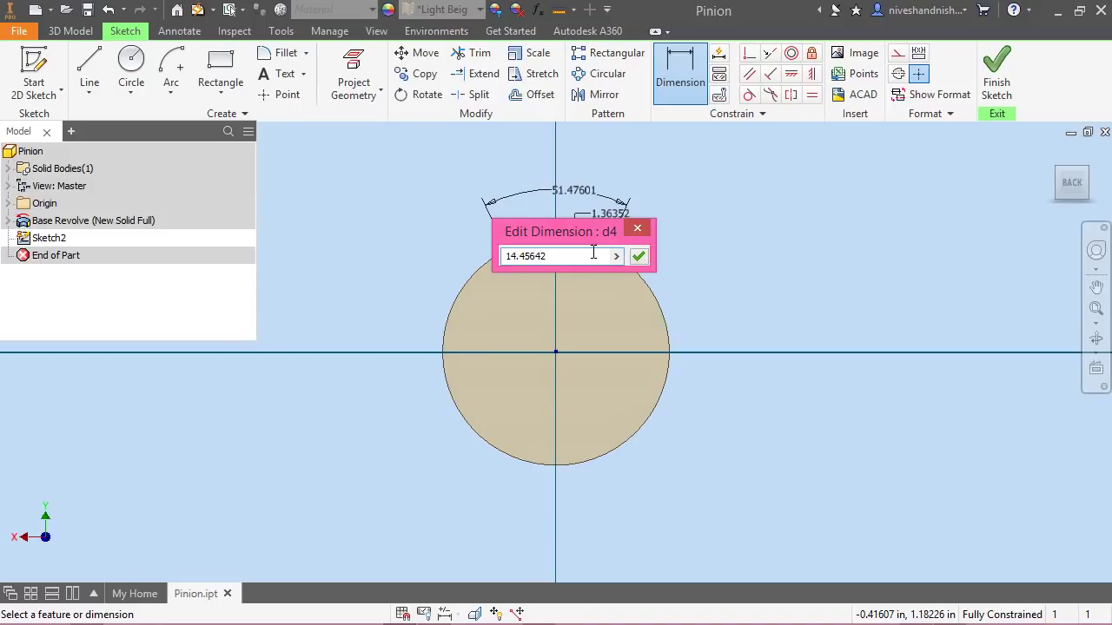
pyautogui.press('Return')
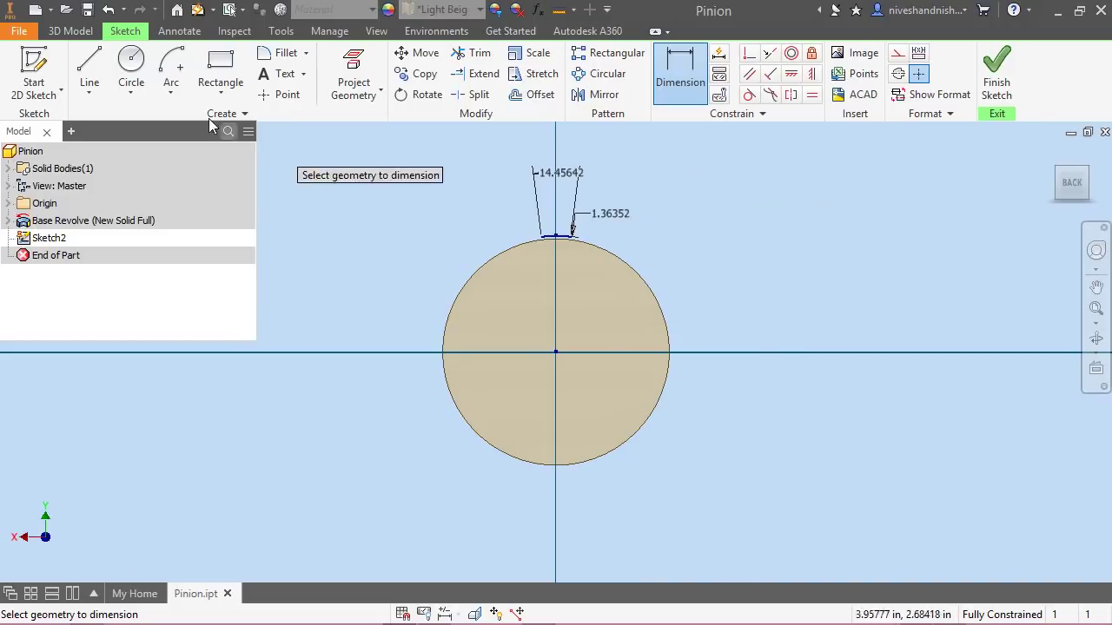
# Sketch a centre point arc inside the disc, centred on the origin, about 0.92 in radius and spanning about 38 degrees across the vertical axis
pyautogui.click(170, 70)
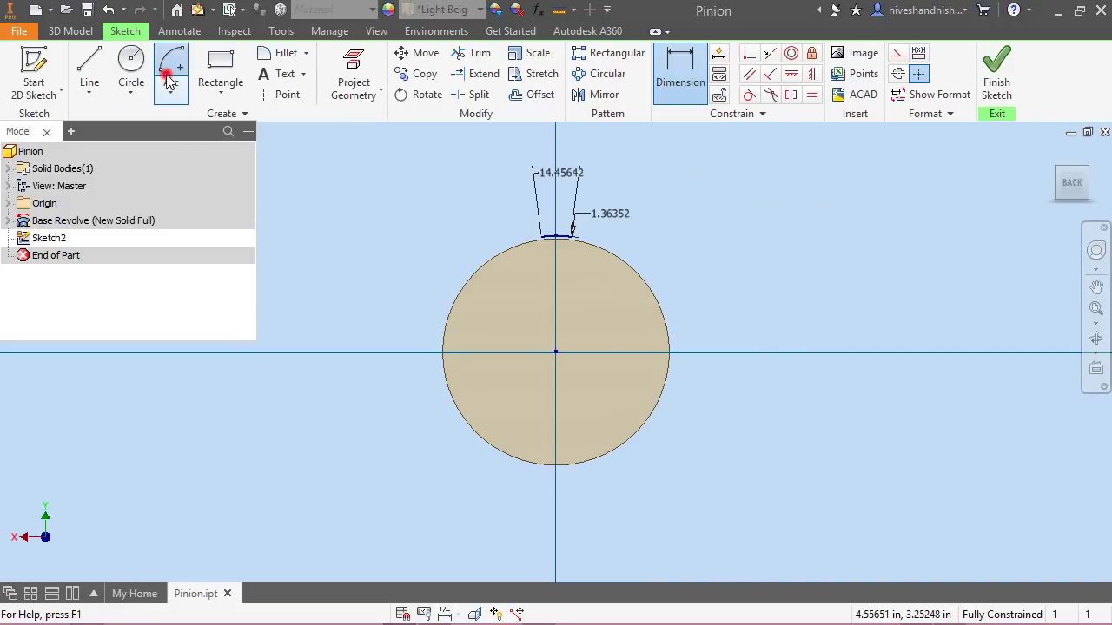
pyautogui.click(556, 352)
pyautogui.click(533, 275)
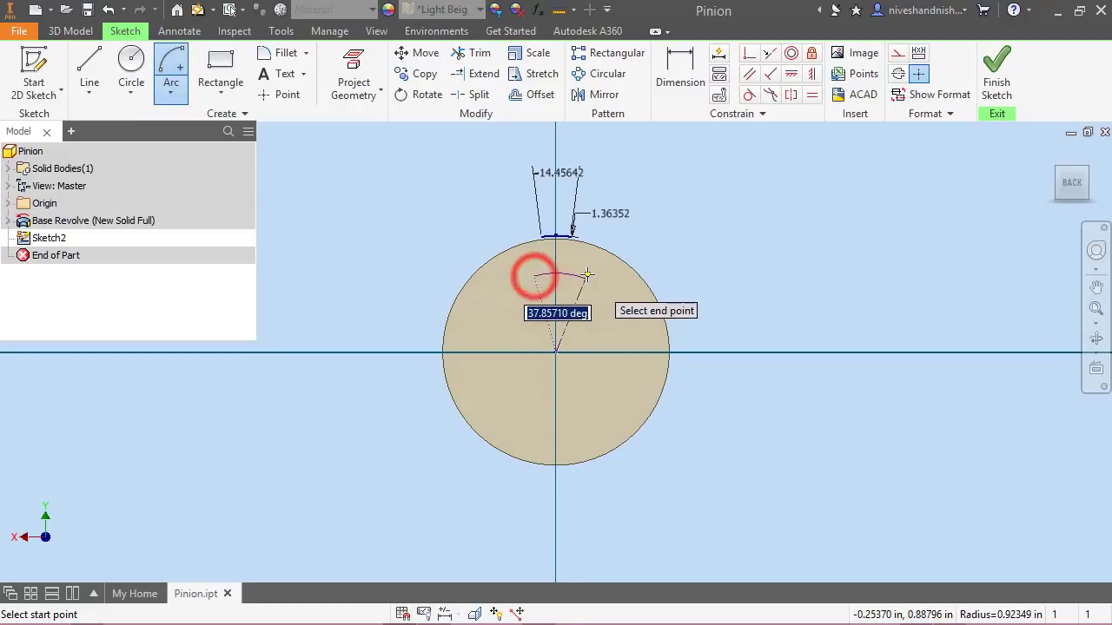
pyautogui.click(588, 276)
pyautogui.rightClick(692, 207)
pyautogui.click(757, 211)
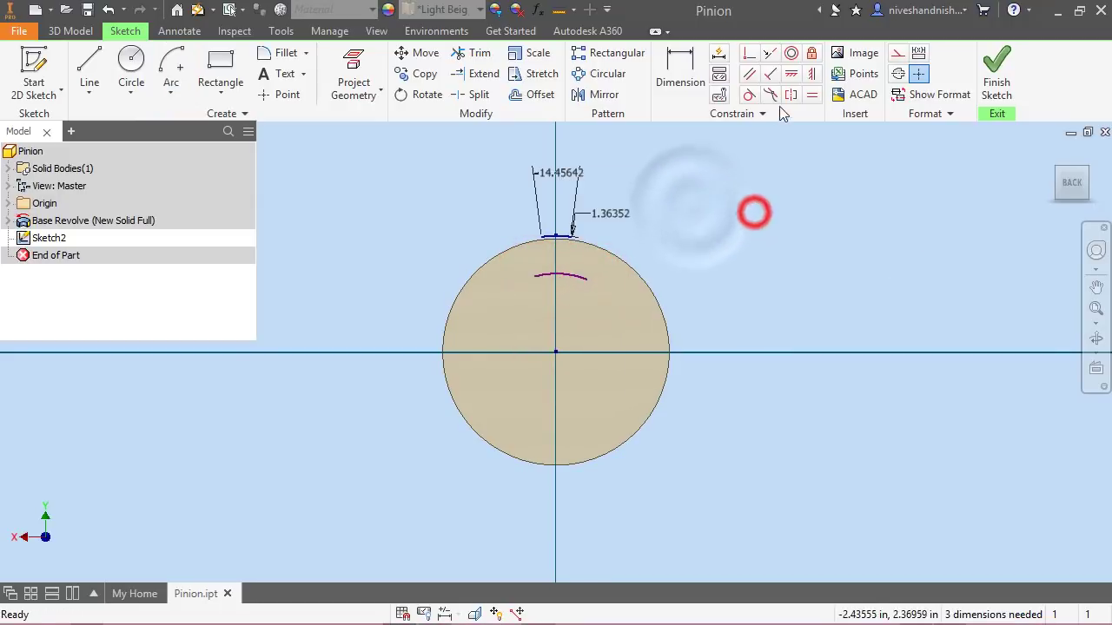
# Apply a vertical constraint between the inner arc's midpoint and the disc's centre point
pyautogui.click(811, 75)
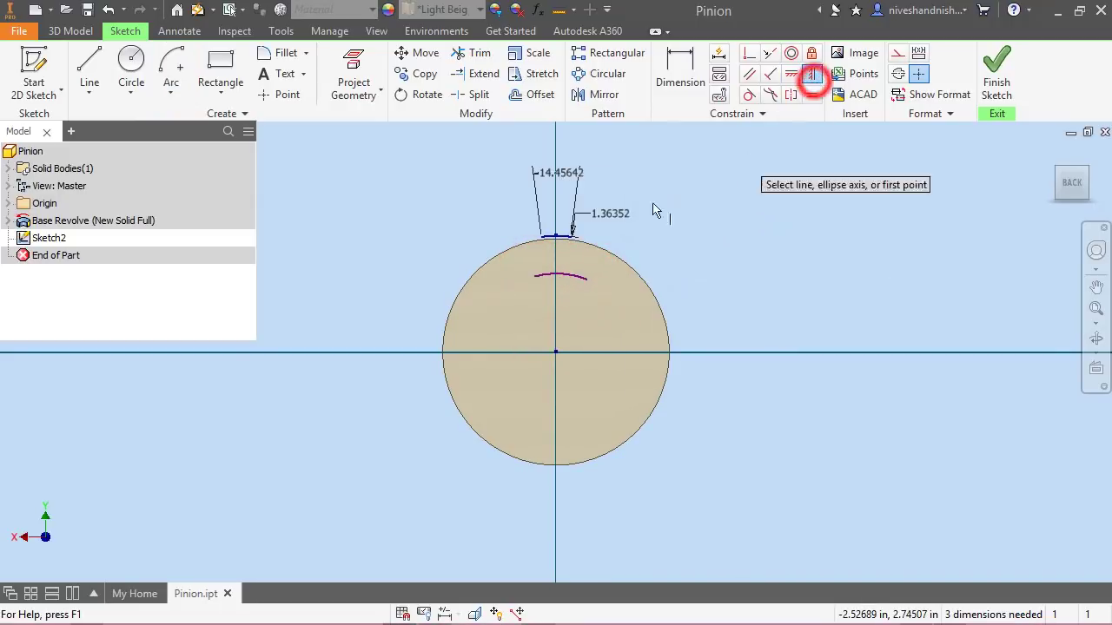
pyautogui.click(561, 274)
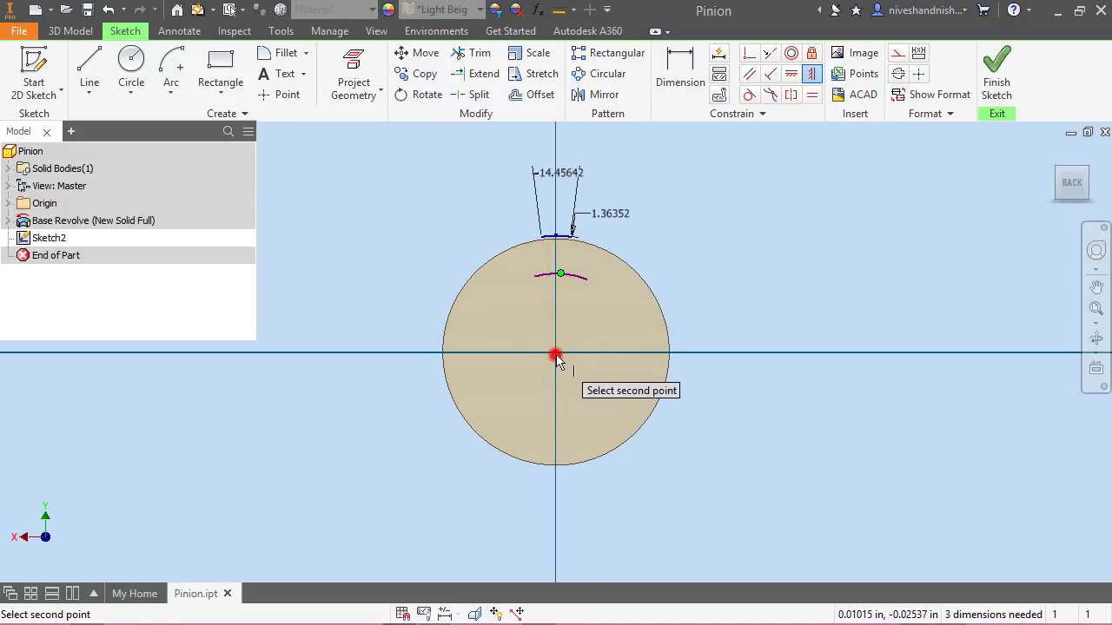
pyautogui.click(556, 351)
# Dimension the inner arc's radius as 1.09880 in
pyautogui.rightClick(682, 205)
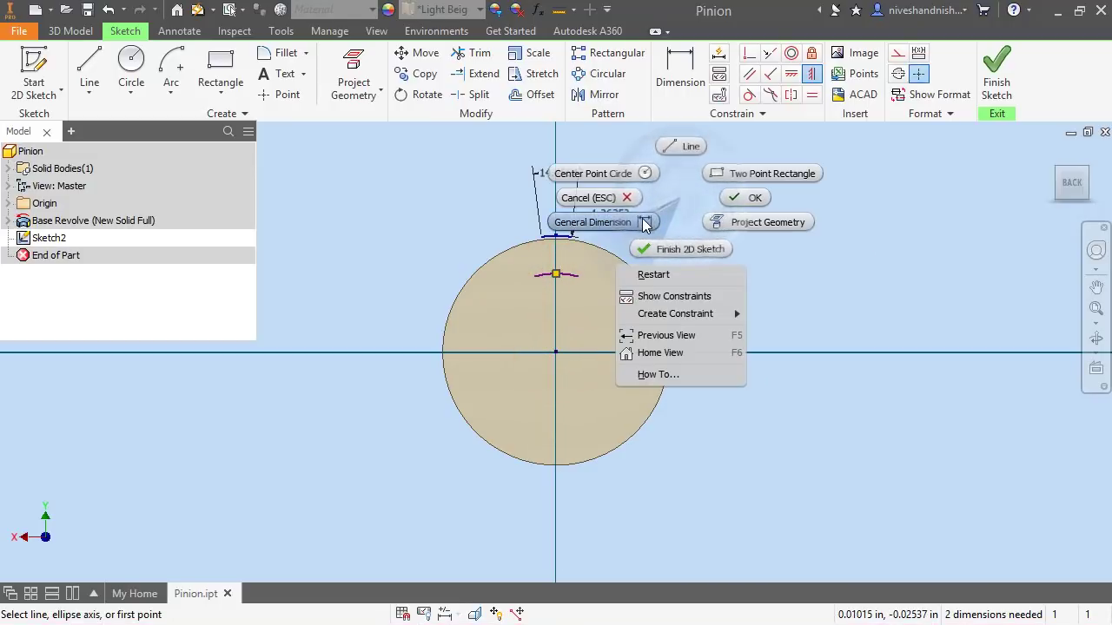
pyautogui.click(643, 218)
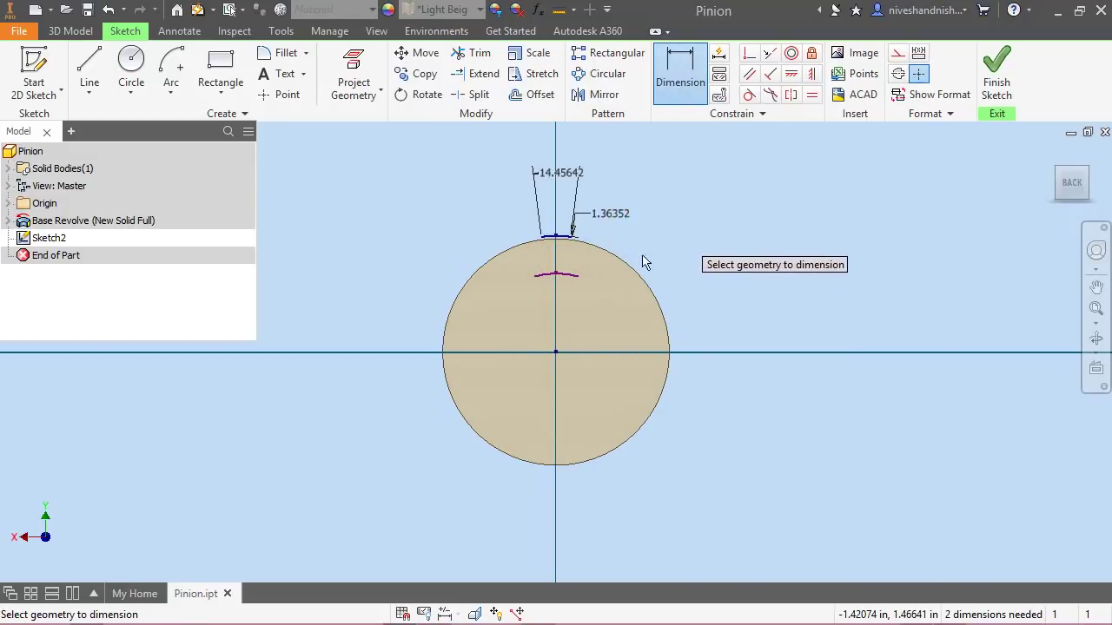
pyautogui.click(560, 273)
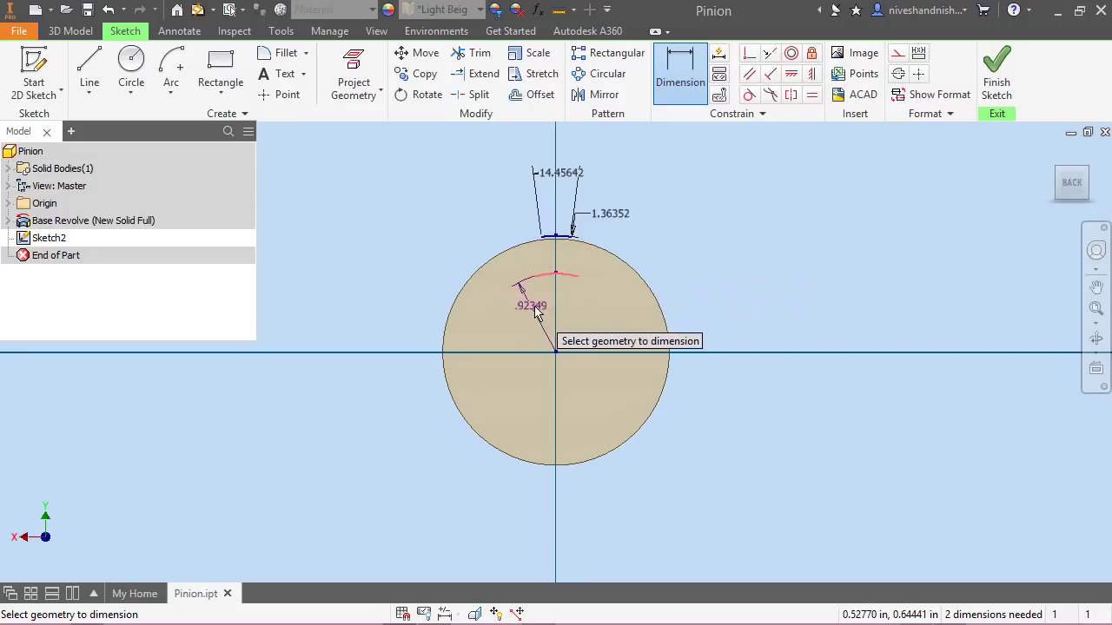
pyautogui.click(530, 306)
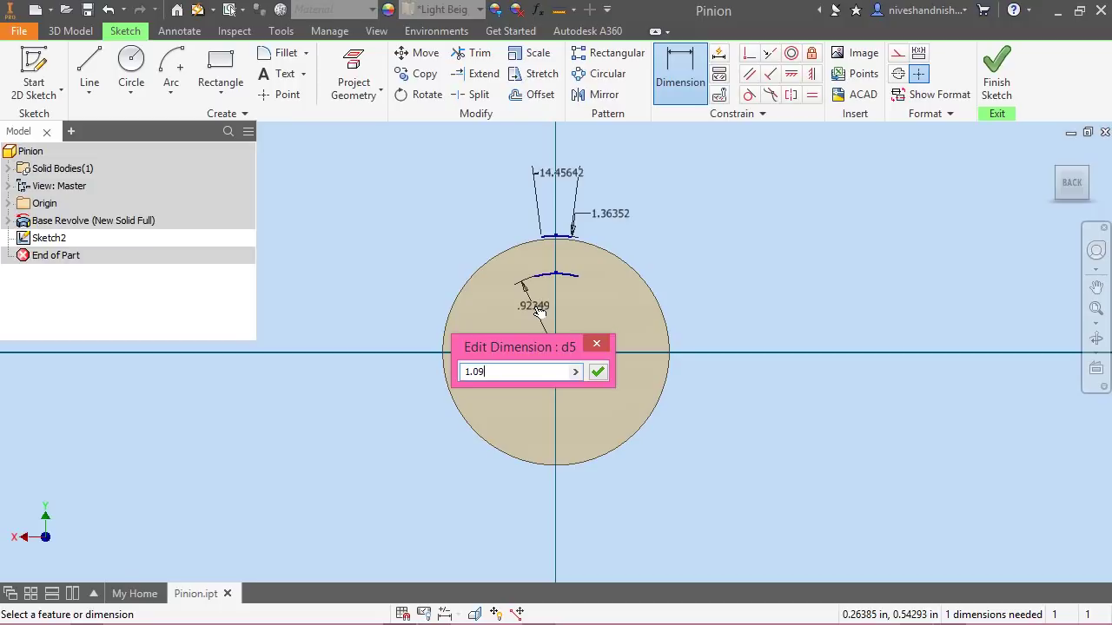
pyautogui.press('Return')
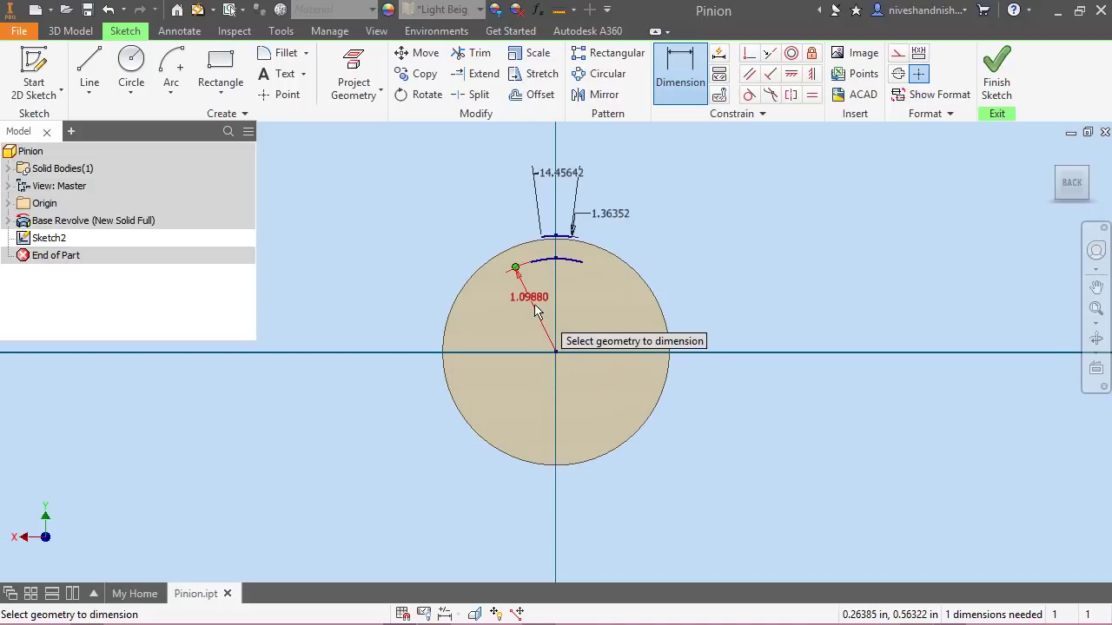
# Dimension the inner arc's included angle about the disc centre as 4.20224 degrees
pyautogui.click(531, 264)
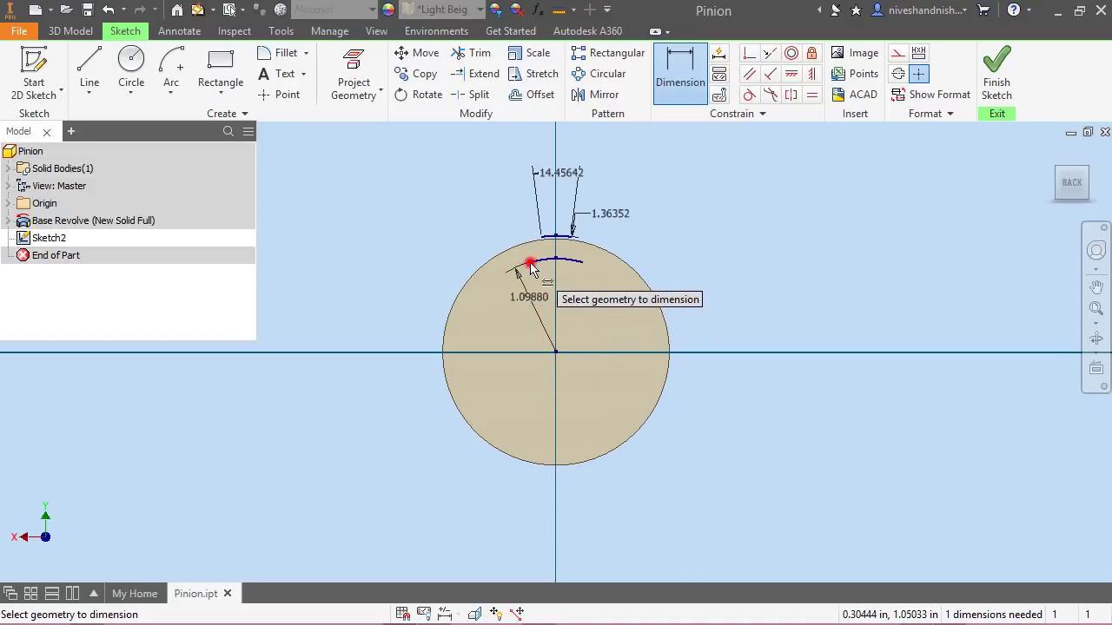
pyautogui.click(553, 350)
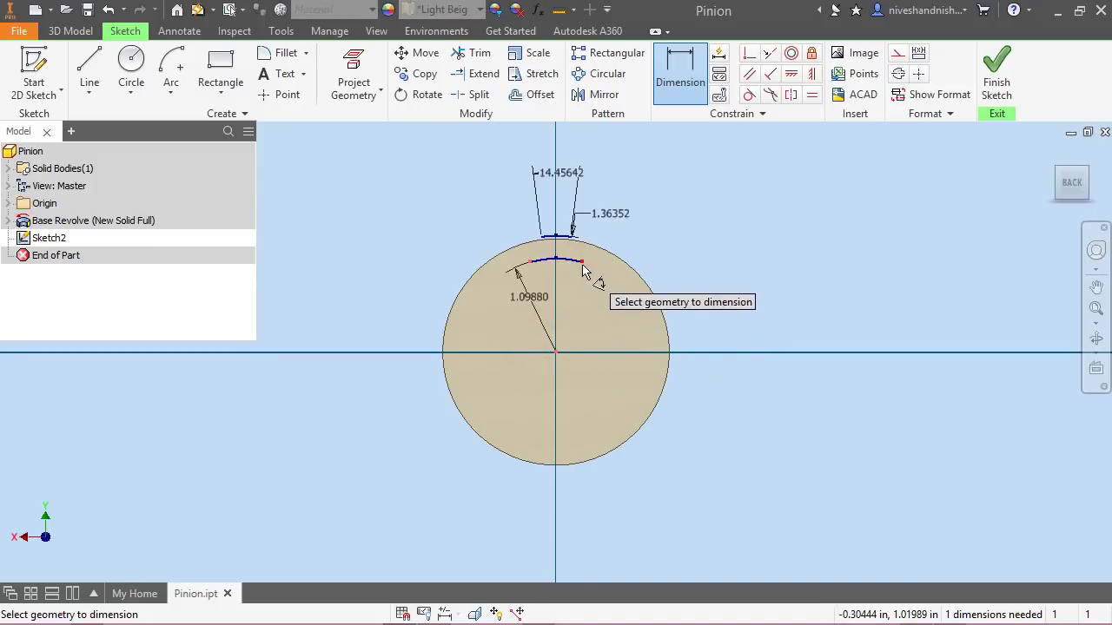
pyautogui.click(582, 264)
pyautogui.click(557, 271)
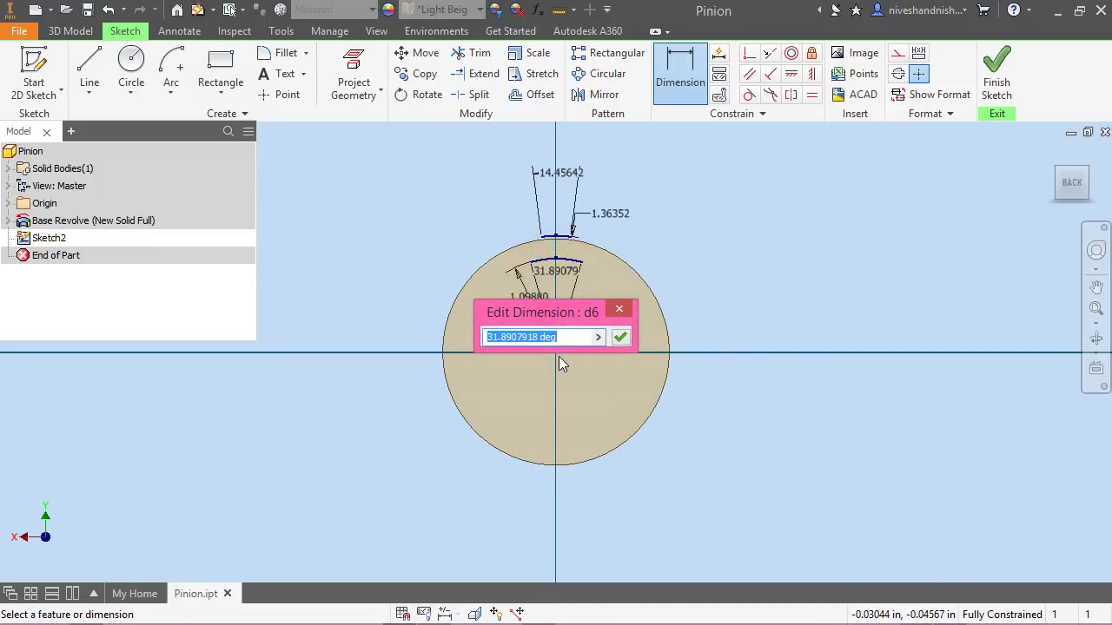
pyautogui.write('4.2')
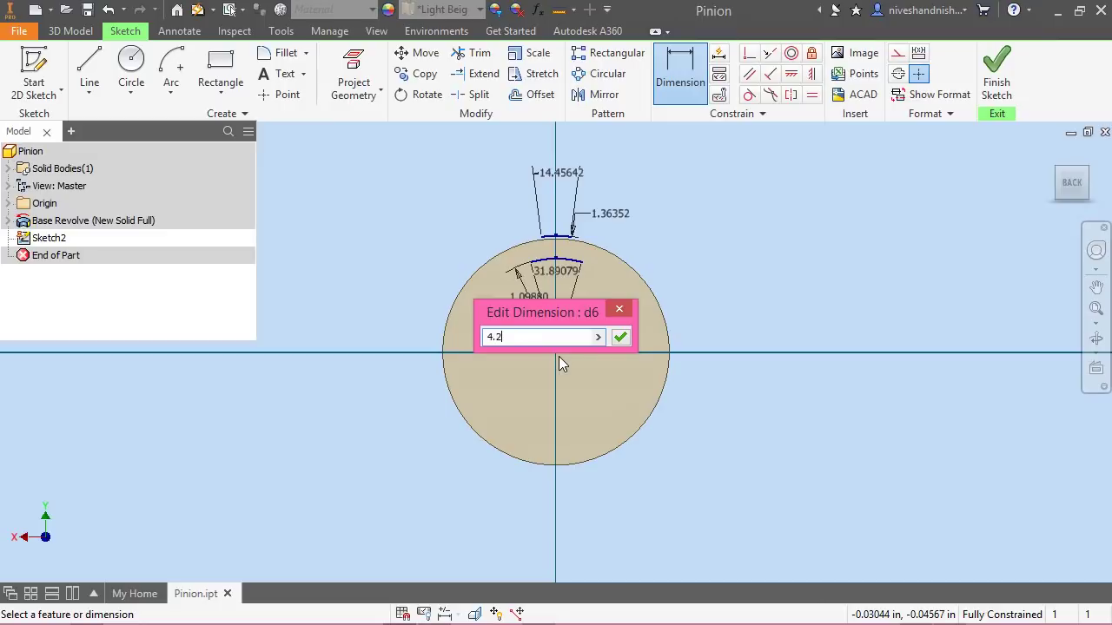
pyautogui.write('0224')
pyautogui.press('Return')
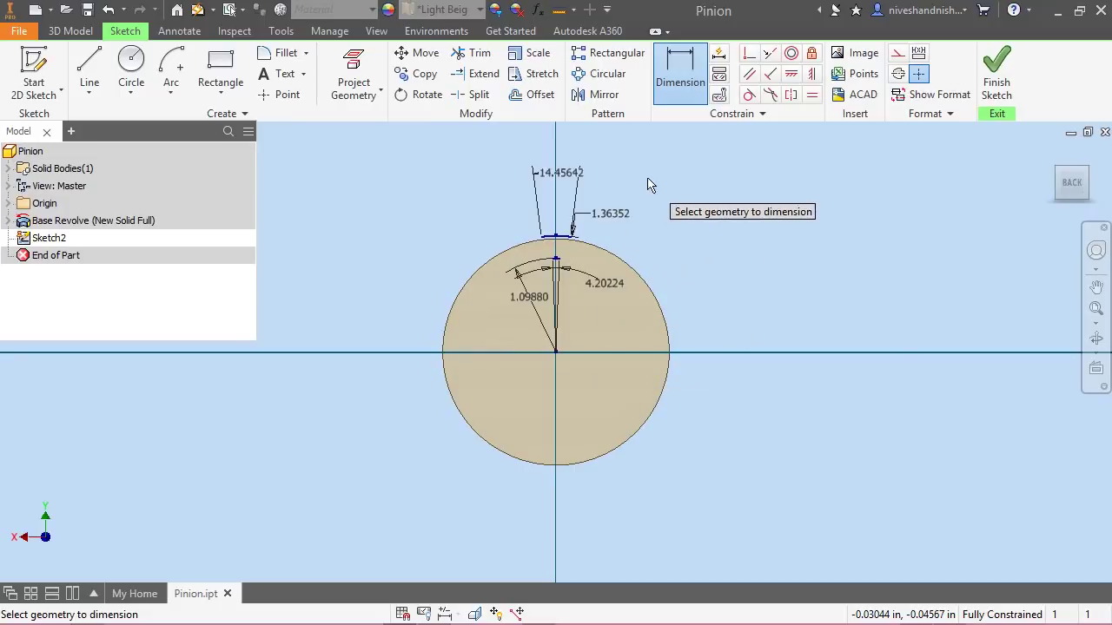
pyautogui.rightClick(647, 182)
pyautogui.click(708, 180)
# Sketch a three-point arc joining the left endpoints of the outer and inner arcs, bulging towards the vertical axis
pyautogui.scroll(5, 585, 234)
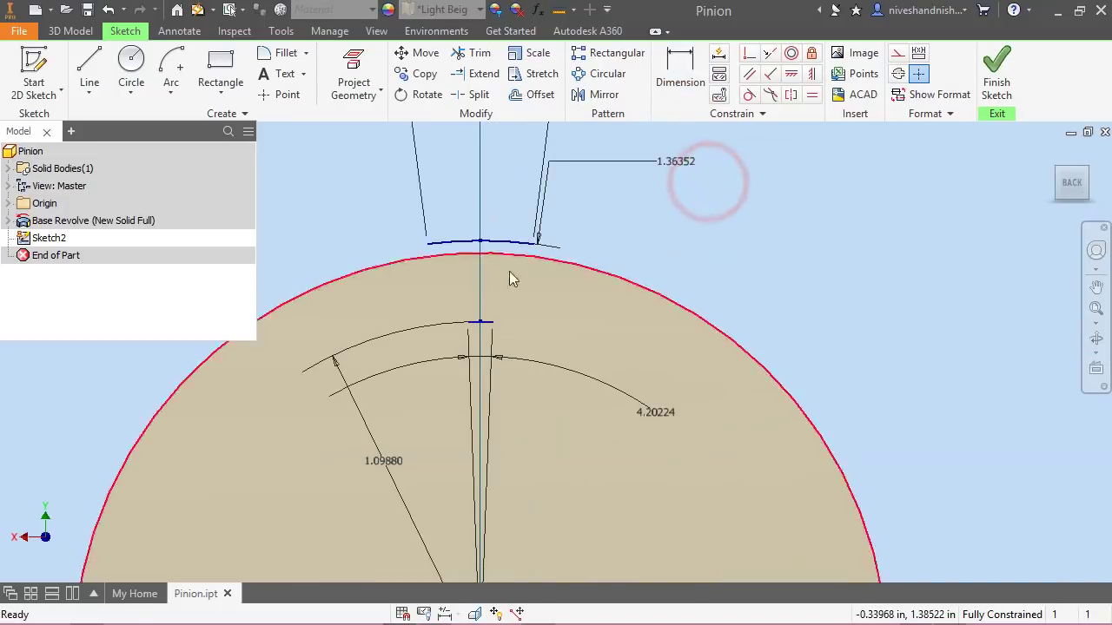
pyautogui.click(166, 84)
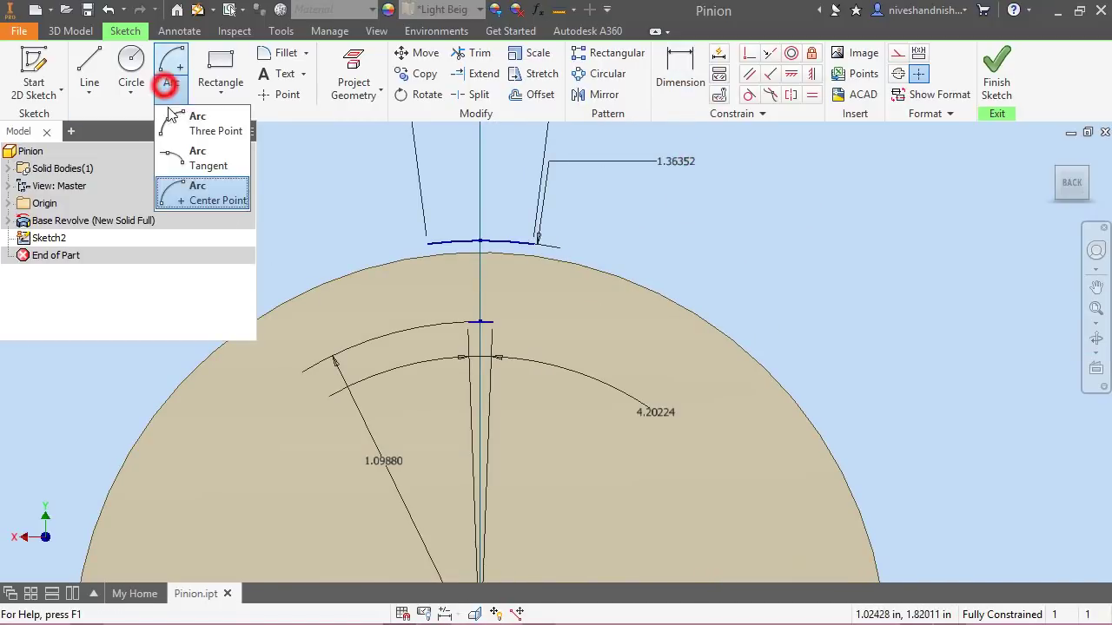
pyautogui.click(178, 122)
pyautogui.click(428, 244)
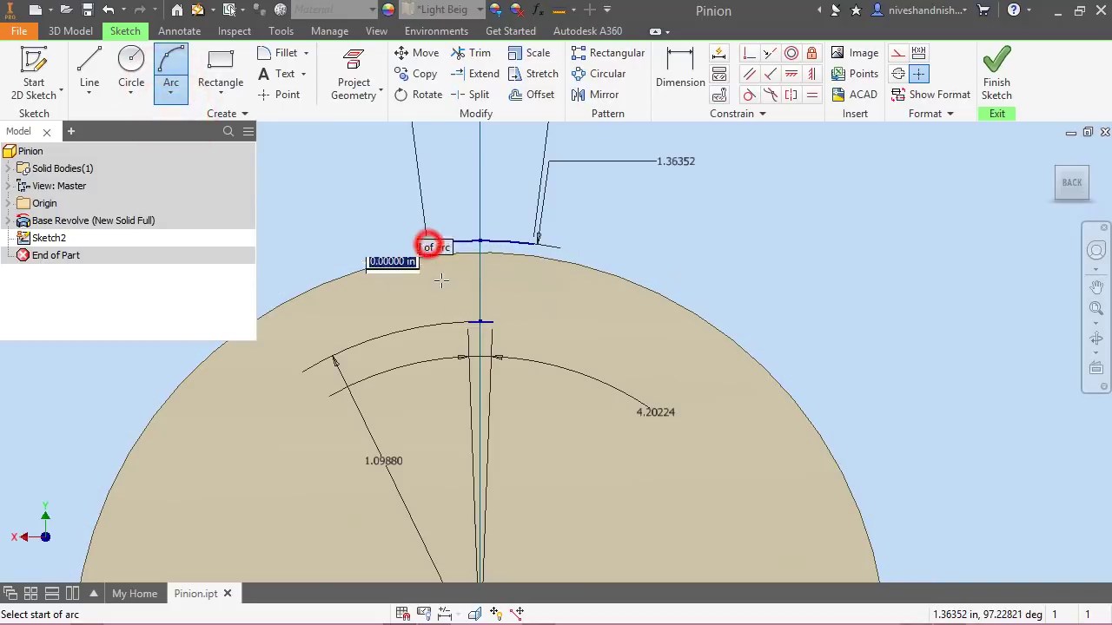
pyautogui.click(467, 322)
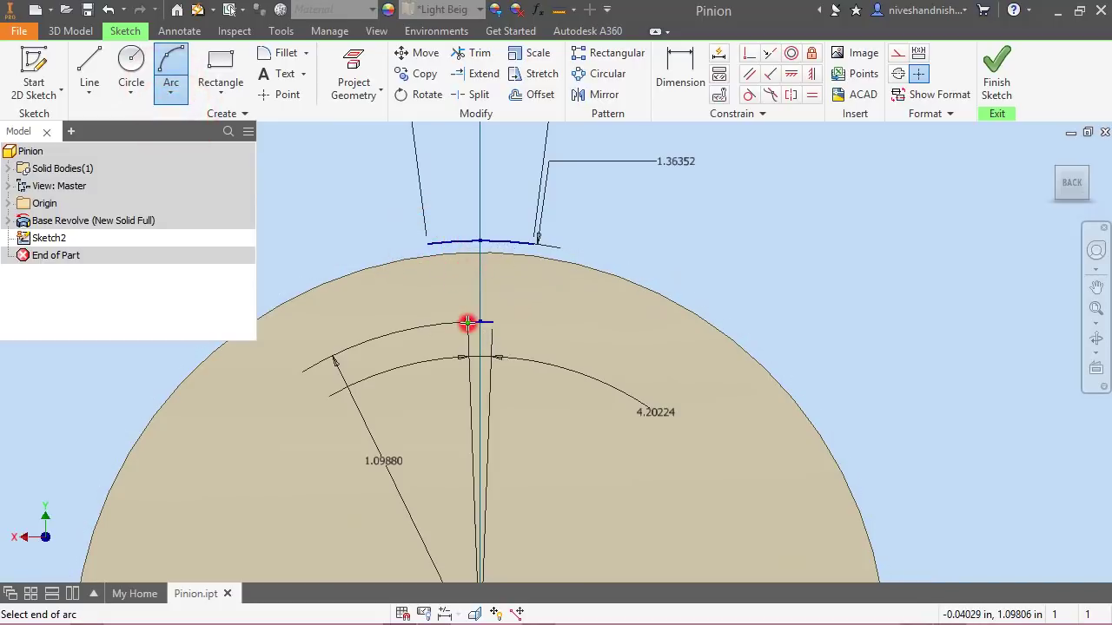
pyautogui.click(452, 280)
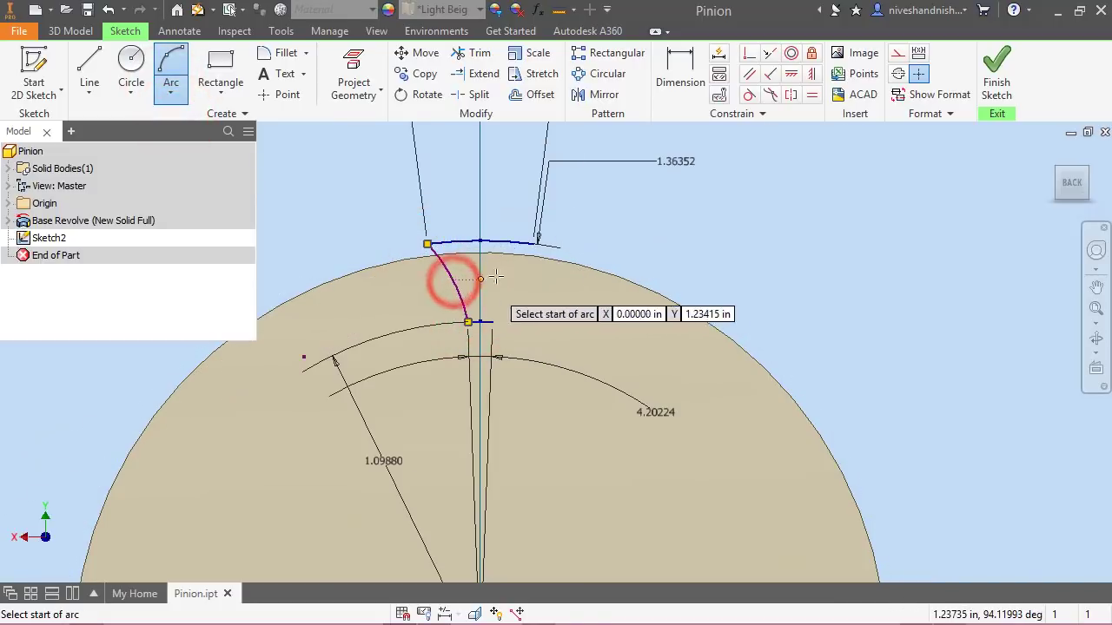
# Sketch a matching three-point arc joining the right endpoints of the outer and inner arcs, bulging towards the vertical axis
pyautogui.click(534, 245)
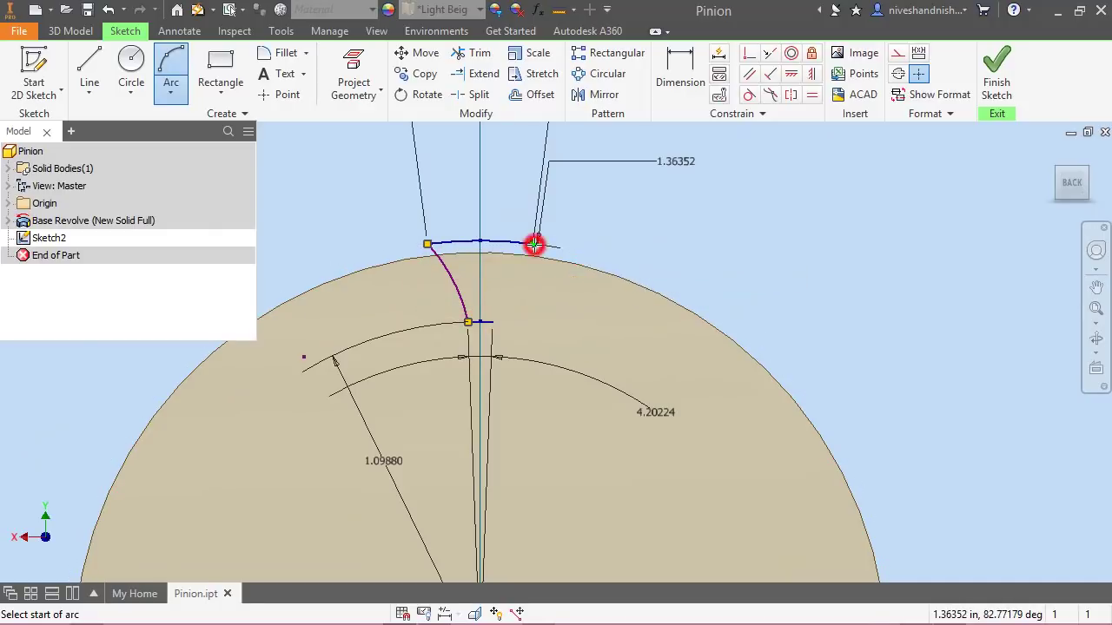
pyautogui.click(491, 323)
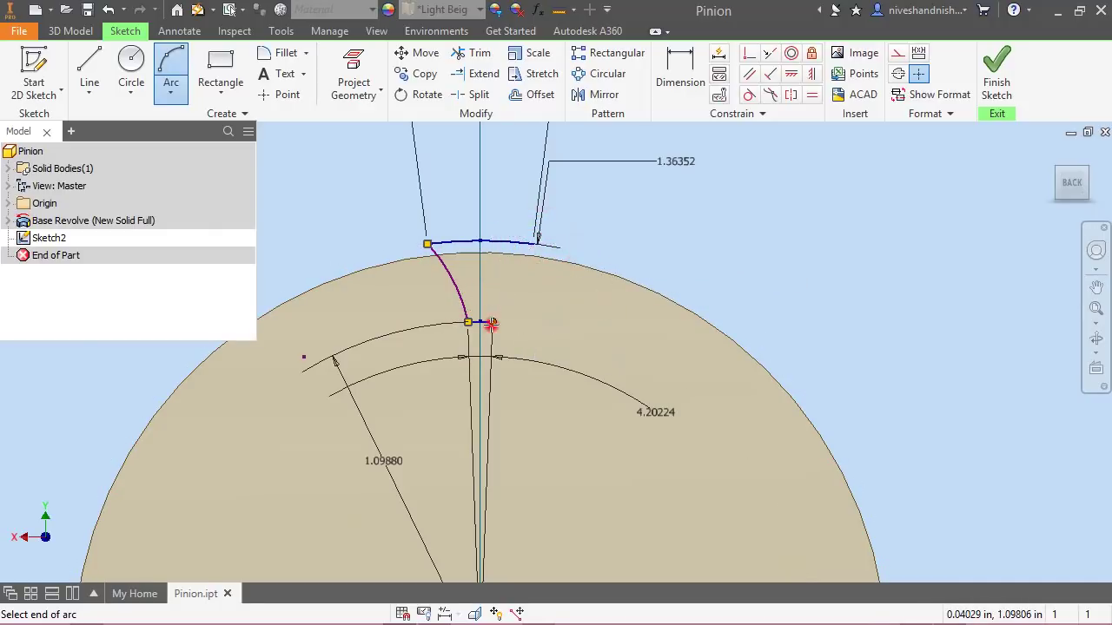
pyautogui.click(492, 290)
pyautogui.rightClick(632, 198)
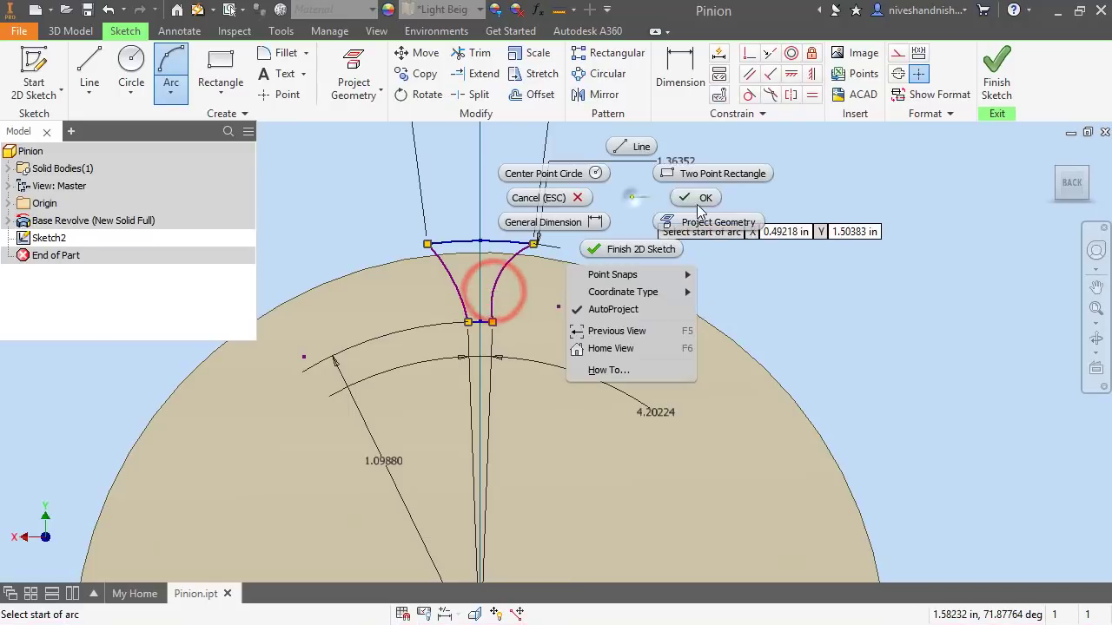
pyautogui.click(700, 209)
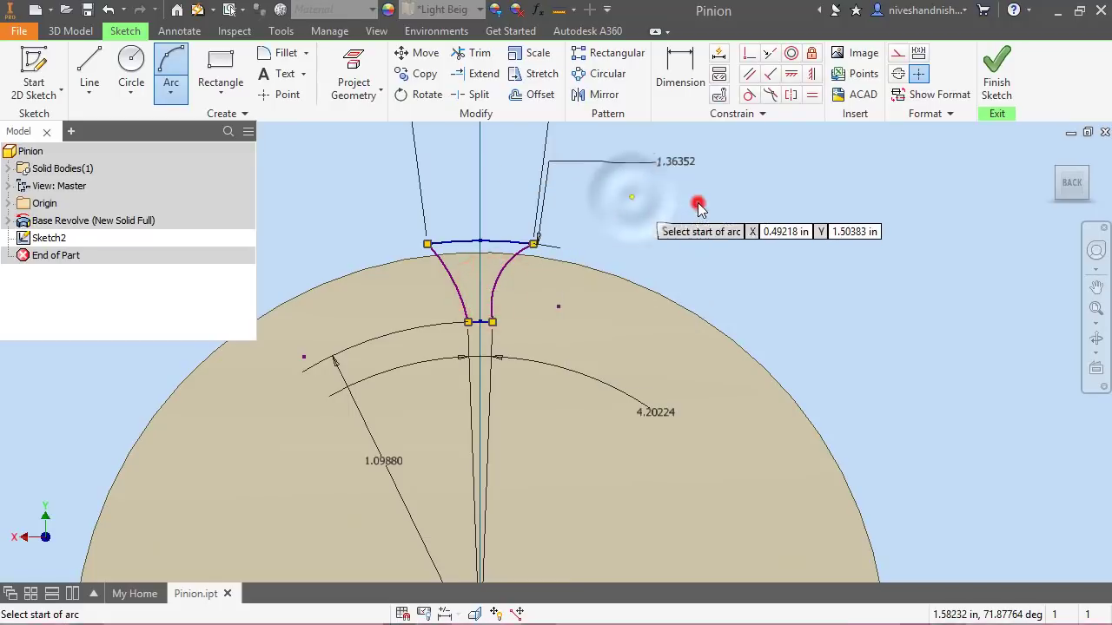
# Constrain the right and left side arcs of the tooth-gap profile to be equal
pyautogui.click(813, 95)
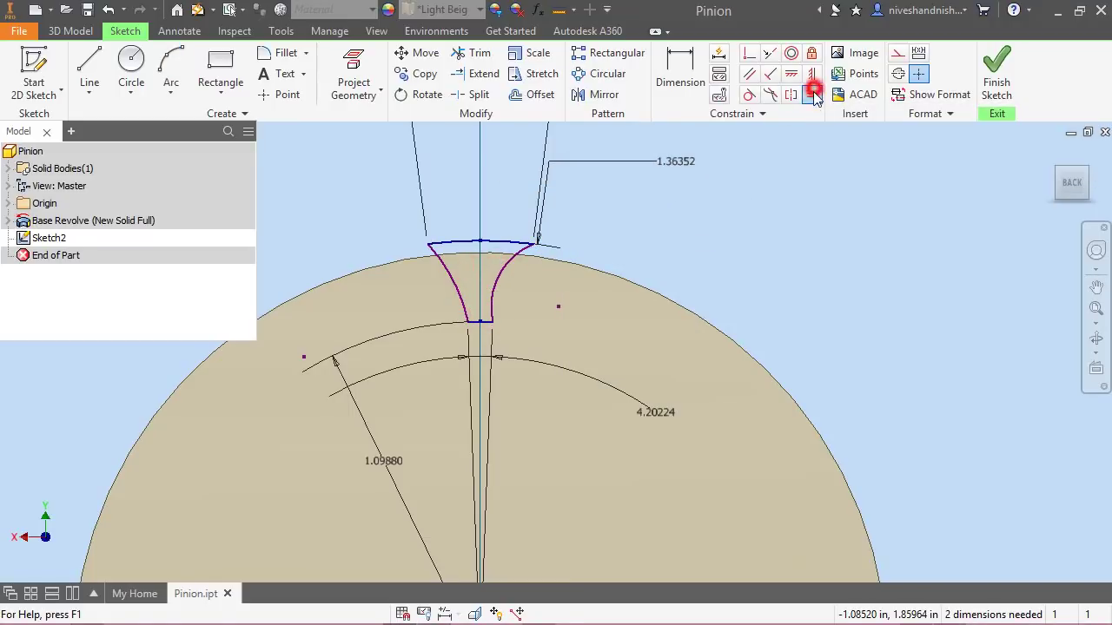
pyautogui.click(504, 276)
pyautogui.click(455, 279)
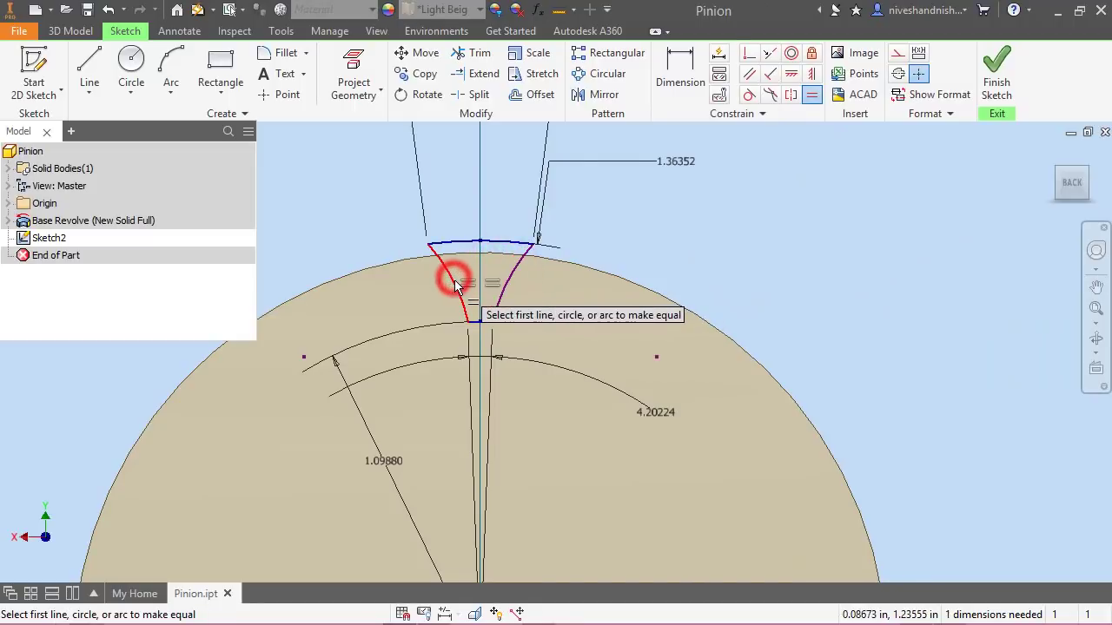
# Dimension the left side arc's radius as 0.575 in and finish the sketch
pyautogui.click(600, 234)
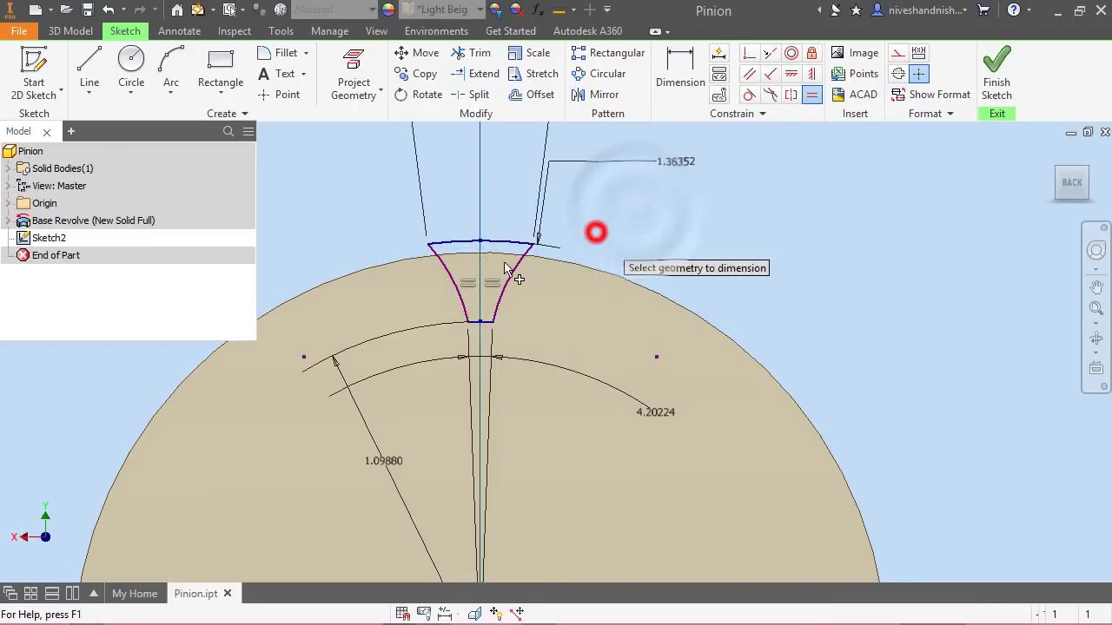
pyautogui.click(452, 287)
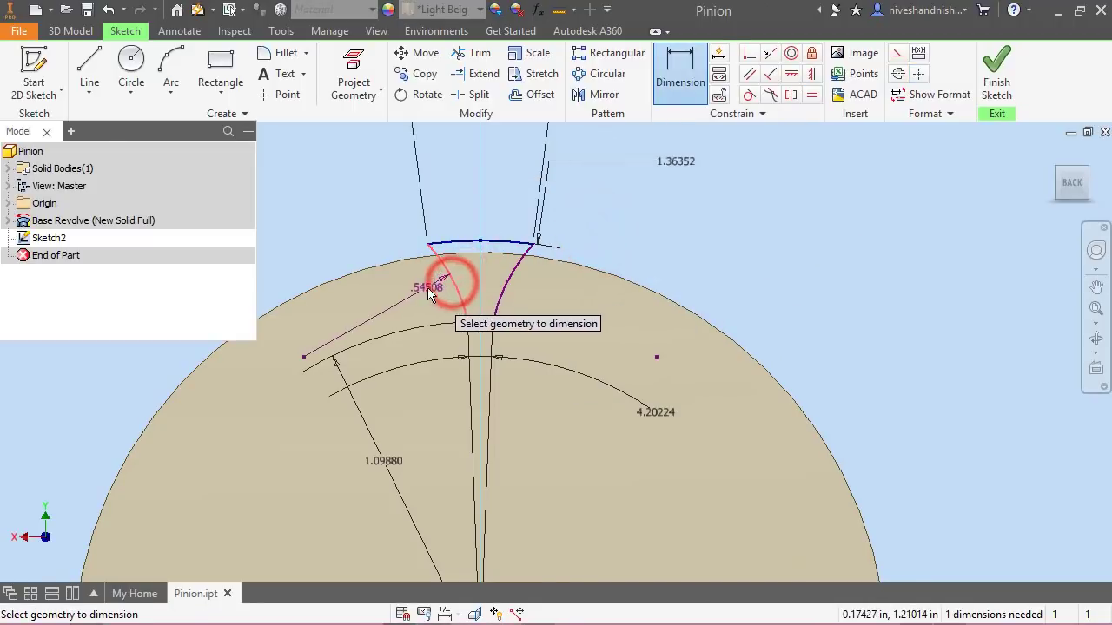
pyautogui.click(420, 286)
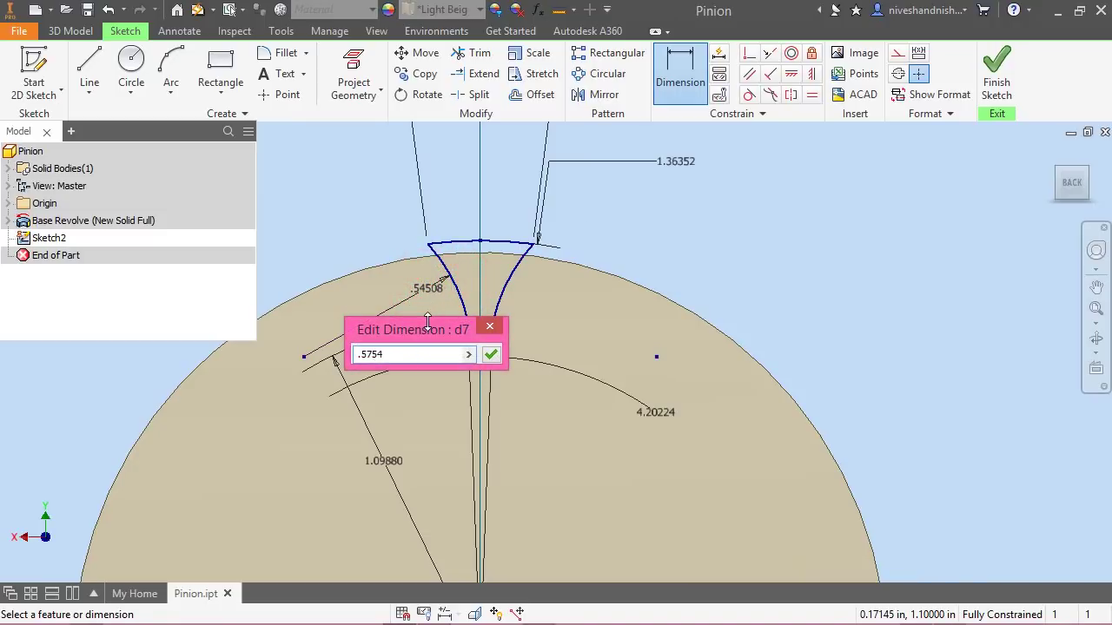
pyautogui.write('.575')
pyautogui.press('Return')
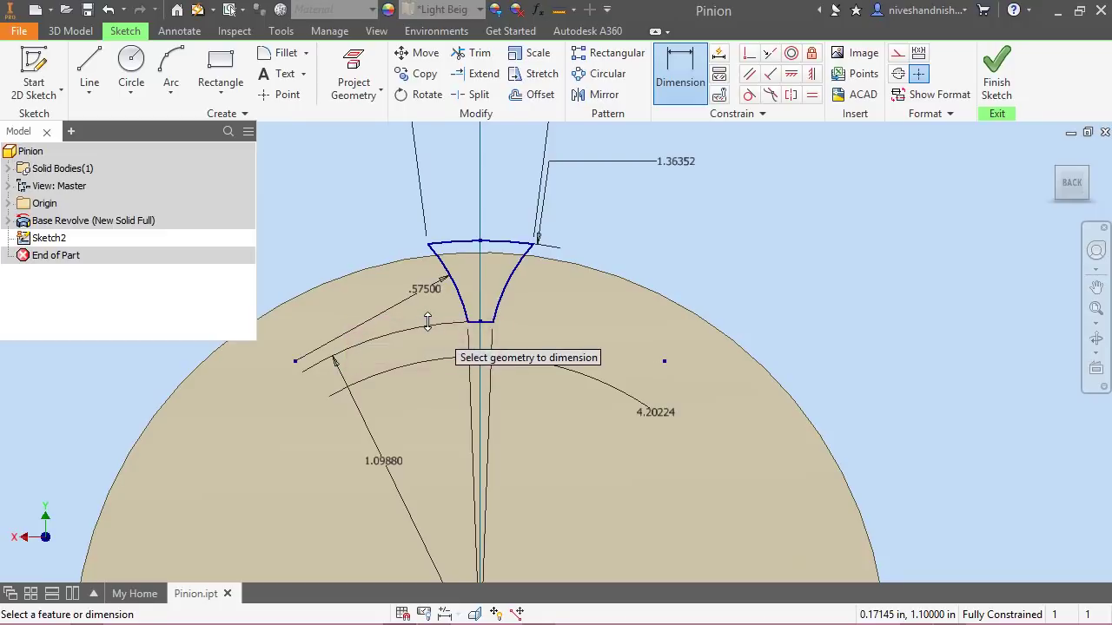
pyautogui.rightClick(773, 249)
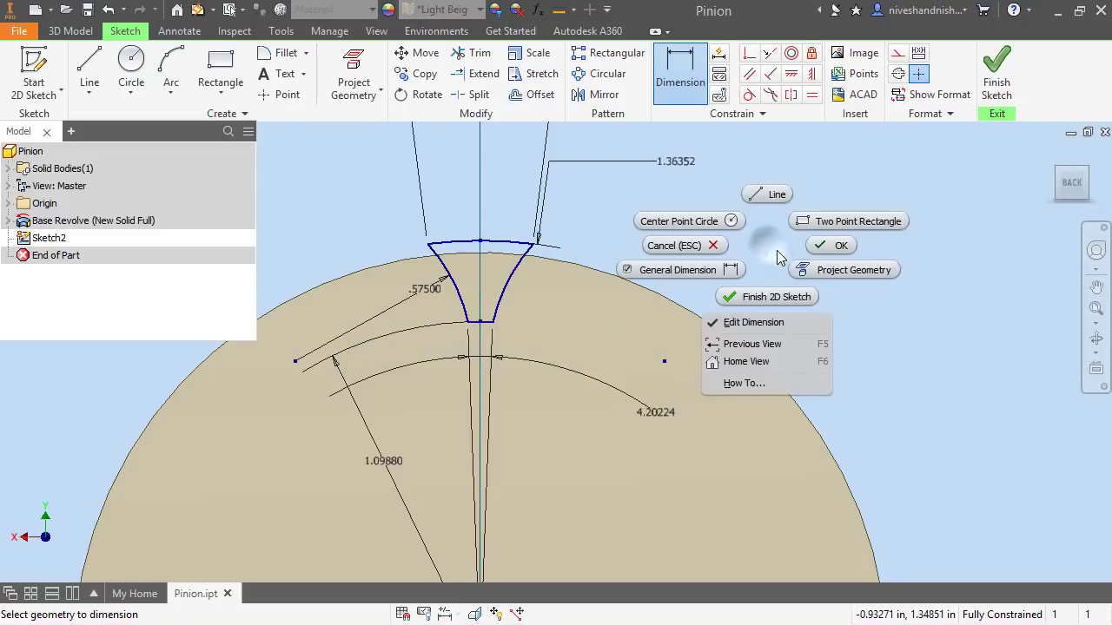
pyautogui.click(834, 246)
pyautogui.click(996, 61)
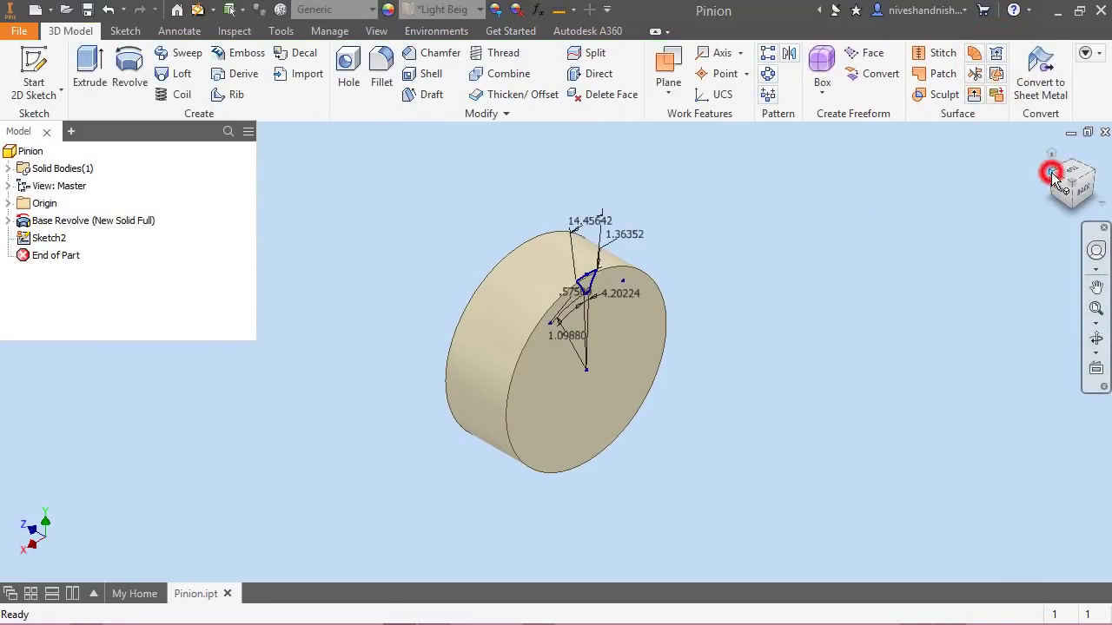
# Rename the tooth-gap profile sketch as Tooth Cut Sketch
pyautogui.click(1051, 172)
pyautogui.scroll(3, 510, 379)
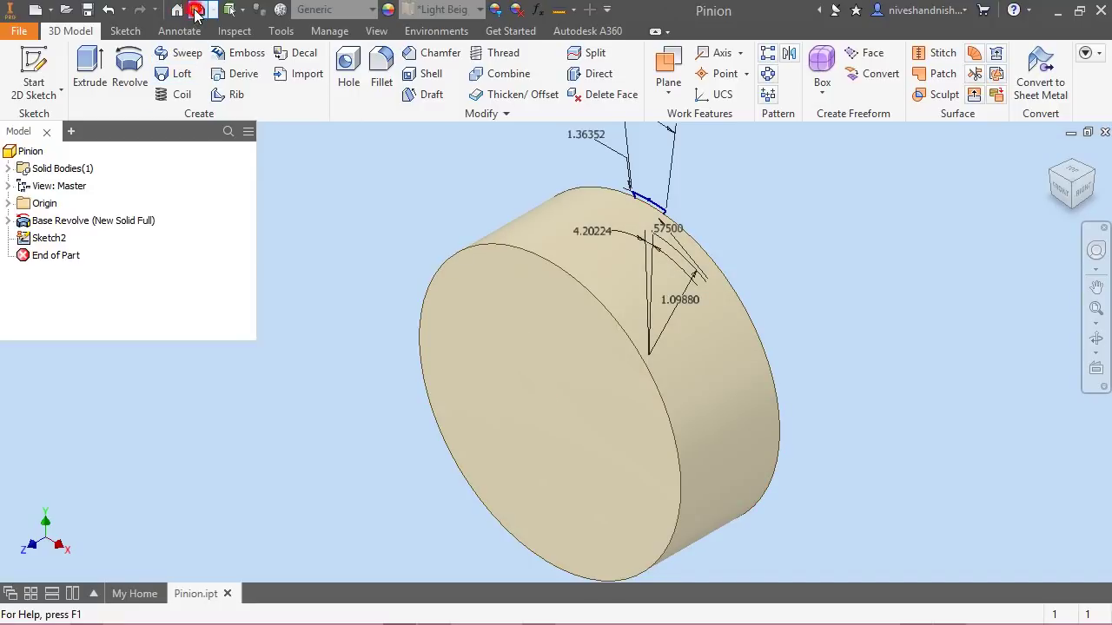
pyautogui.click(79, 29)
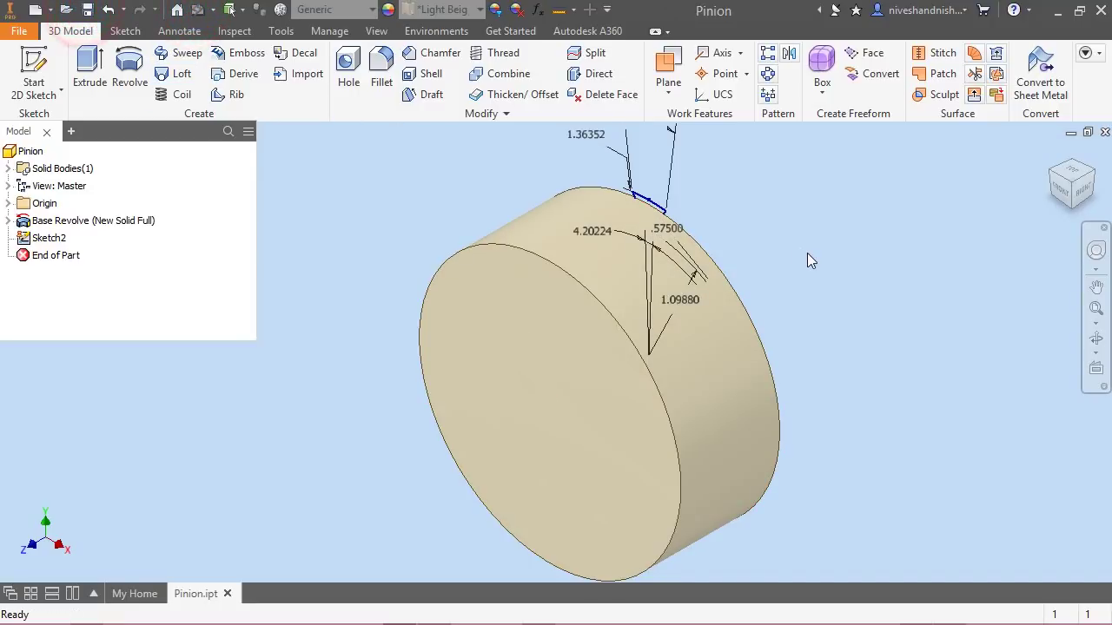
pyautogui.click(439, 209)
pyautogui.click(44, 238)
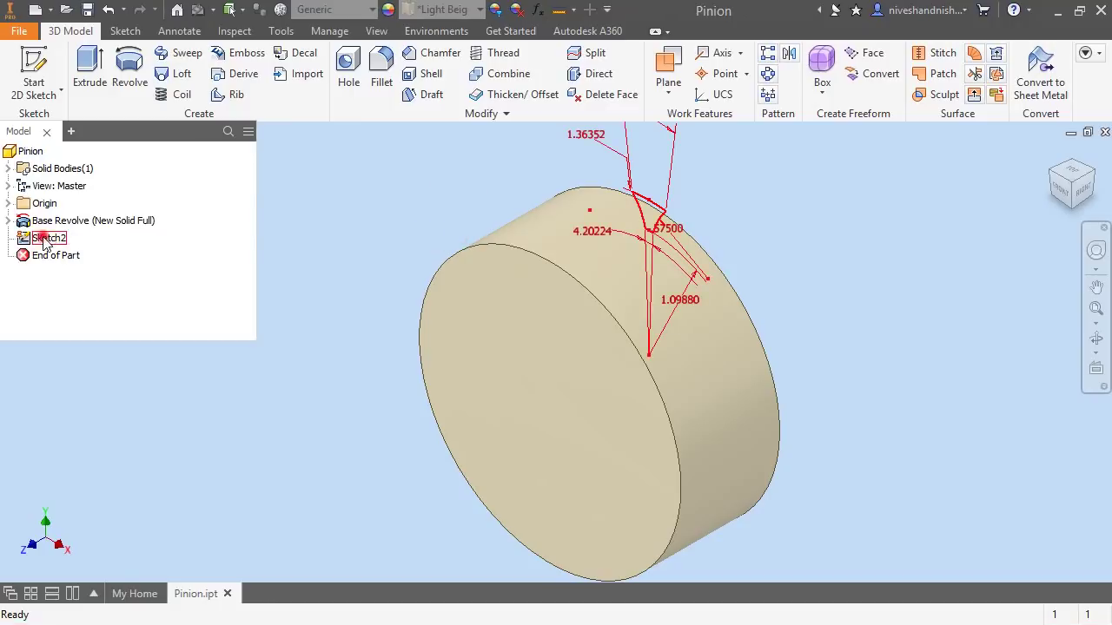
pyautogui.click(45, 240)
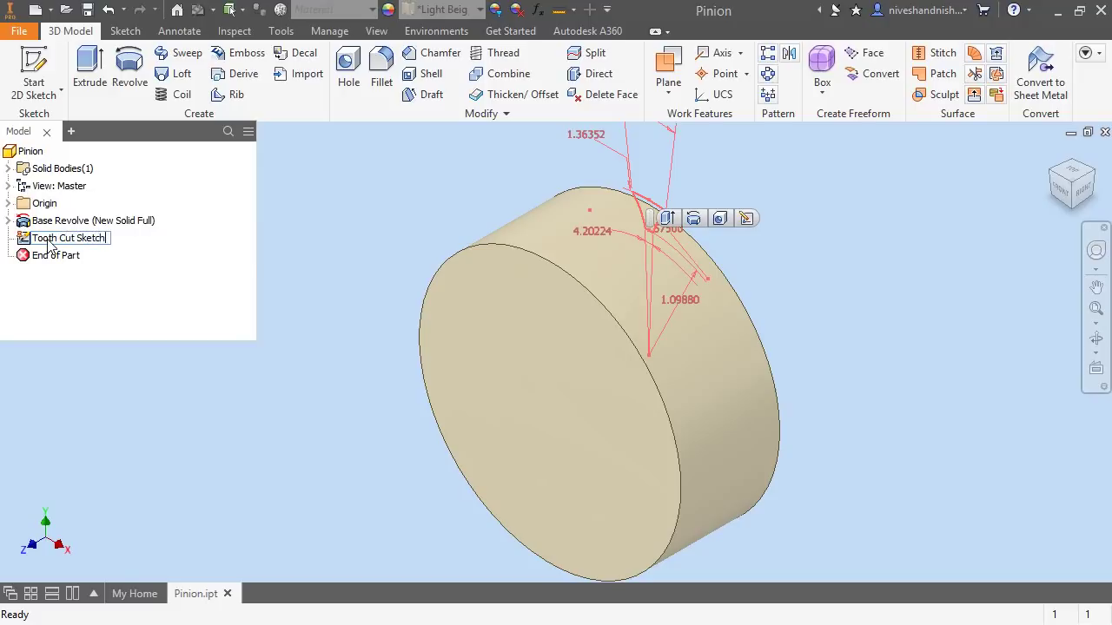
pyautogui.click(150, 284)
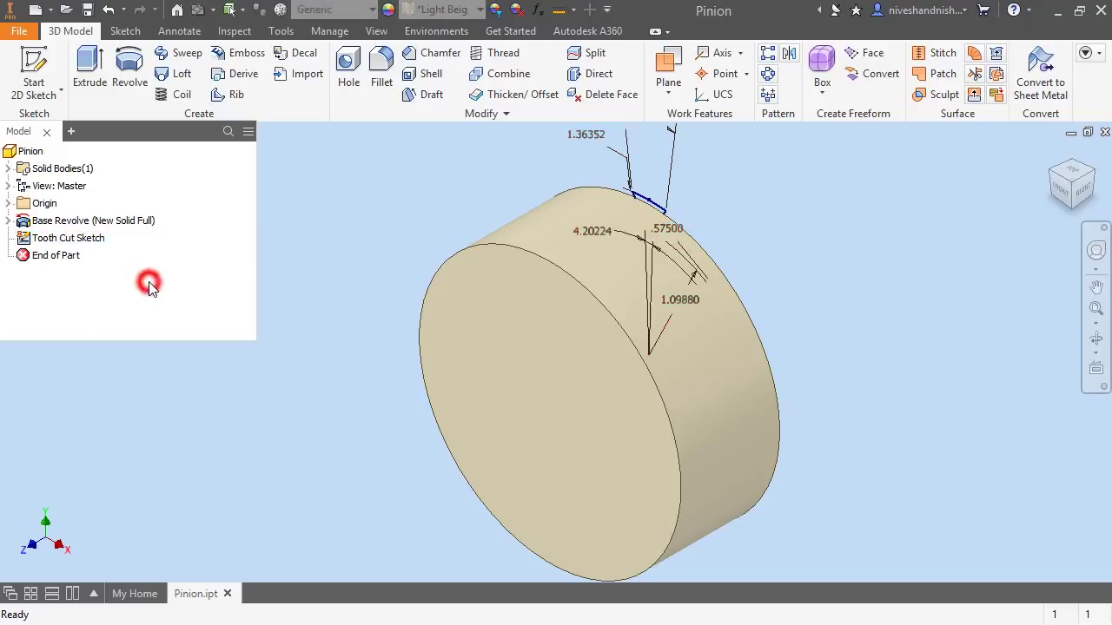
pyautogui.click(330, 187)
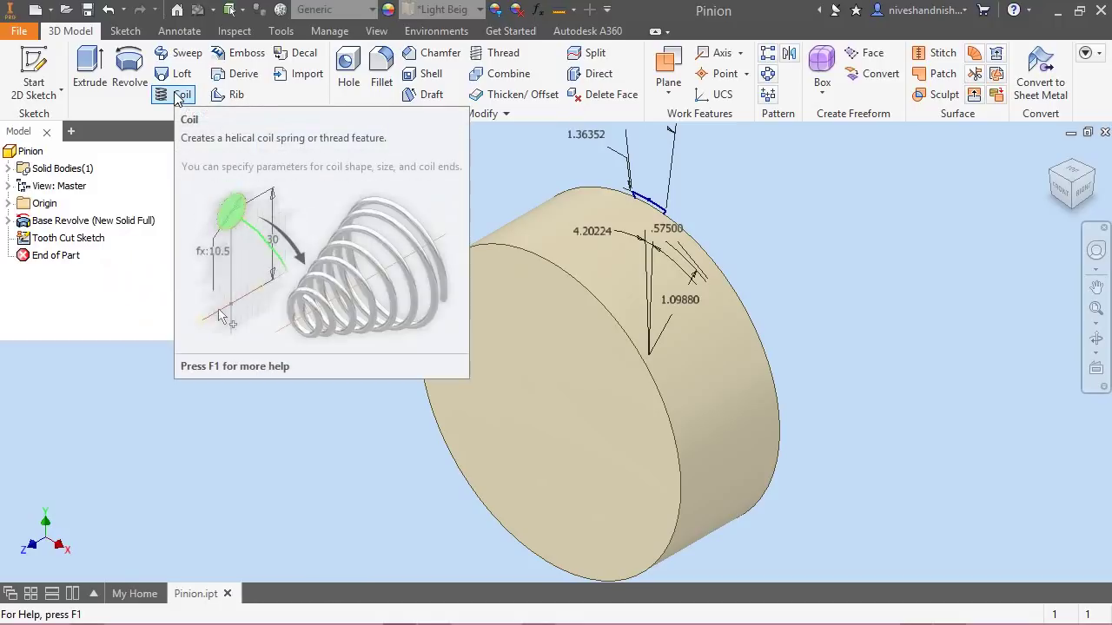
# Start a Coil from the tooth-gap profile about the Z axis, with reversed rotation and the Cut operation
pyautogui.click(180, 95)
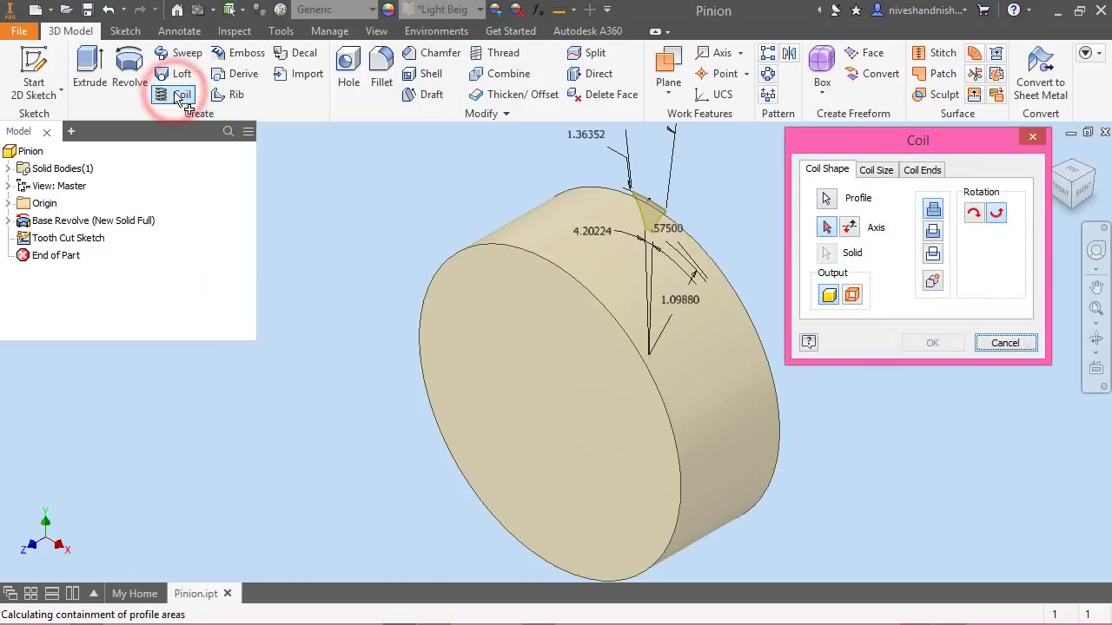
pyautogui.scroll(3, 357, 280)
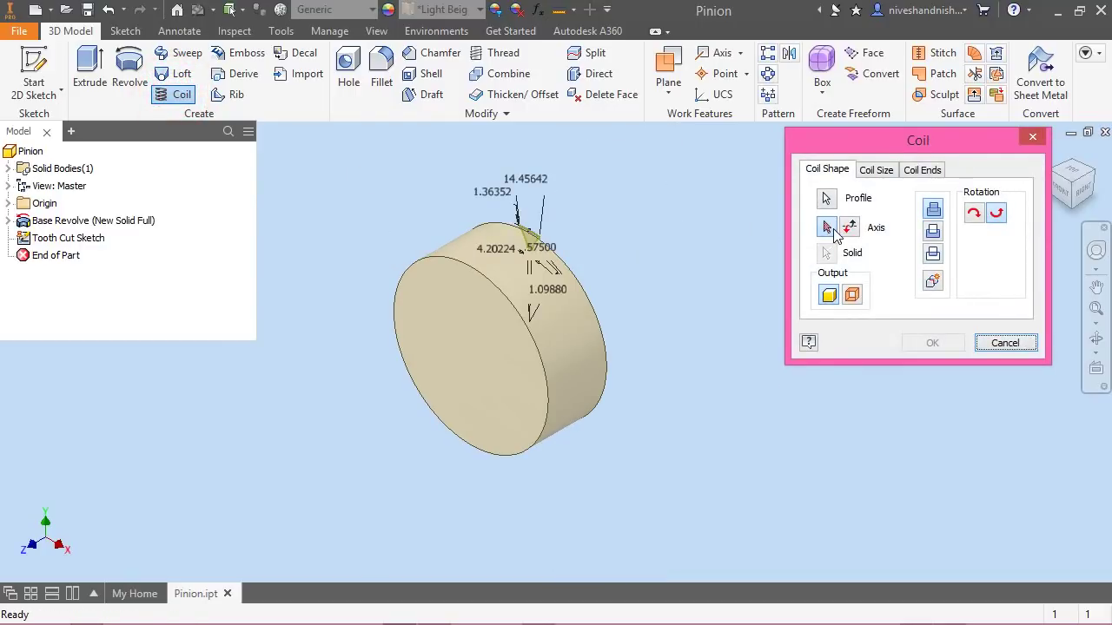
pyautogui.click(9, 205)
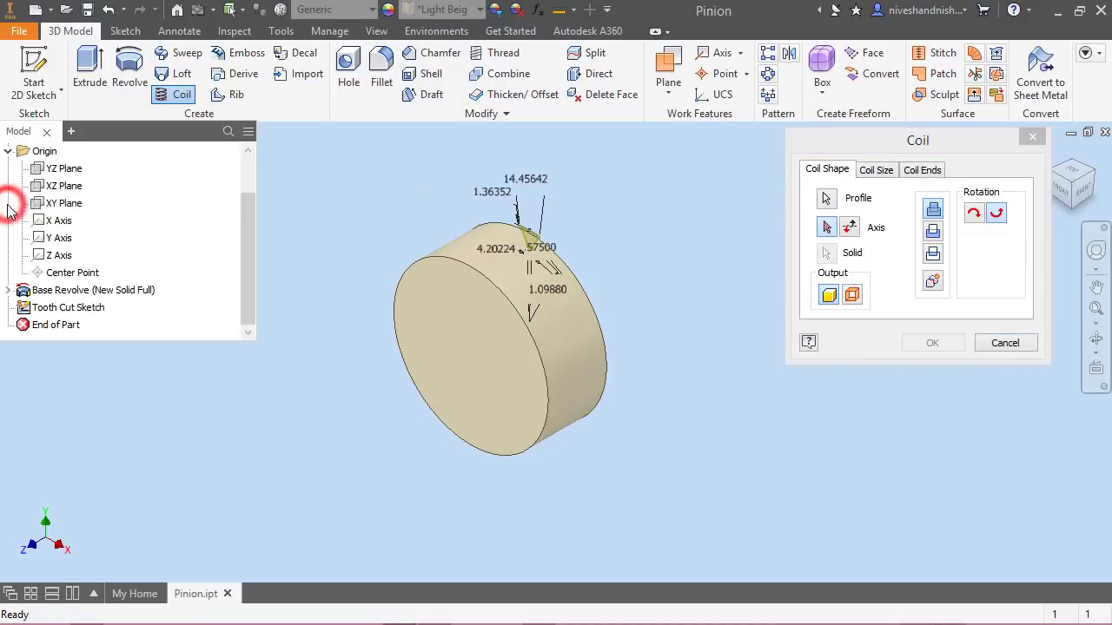
pyautogui.click(52, 257)
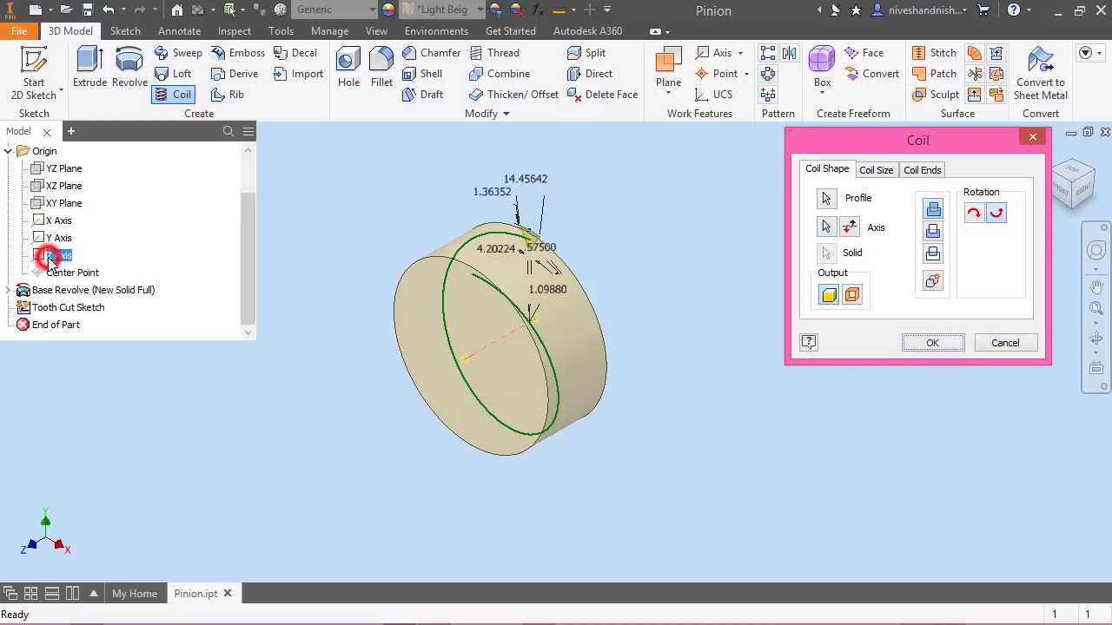
pyautogui.scroll(-3, 481, 295)
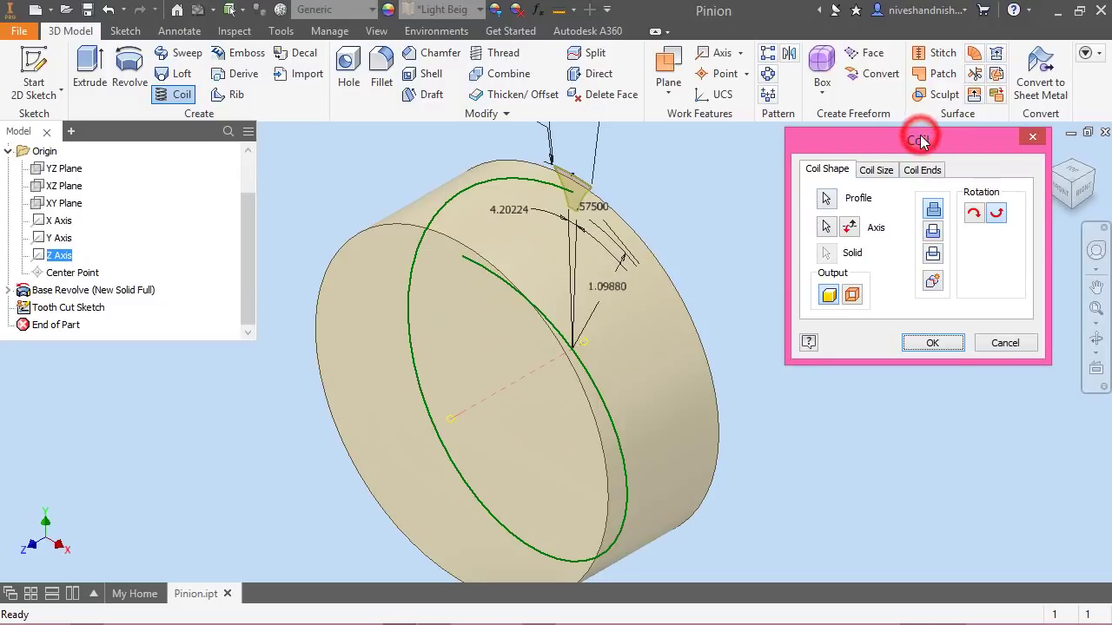
pyautogui.click(974, 217)
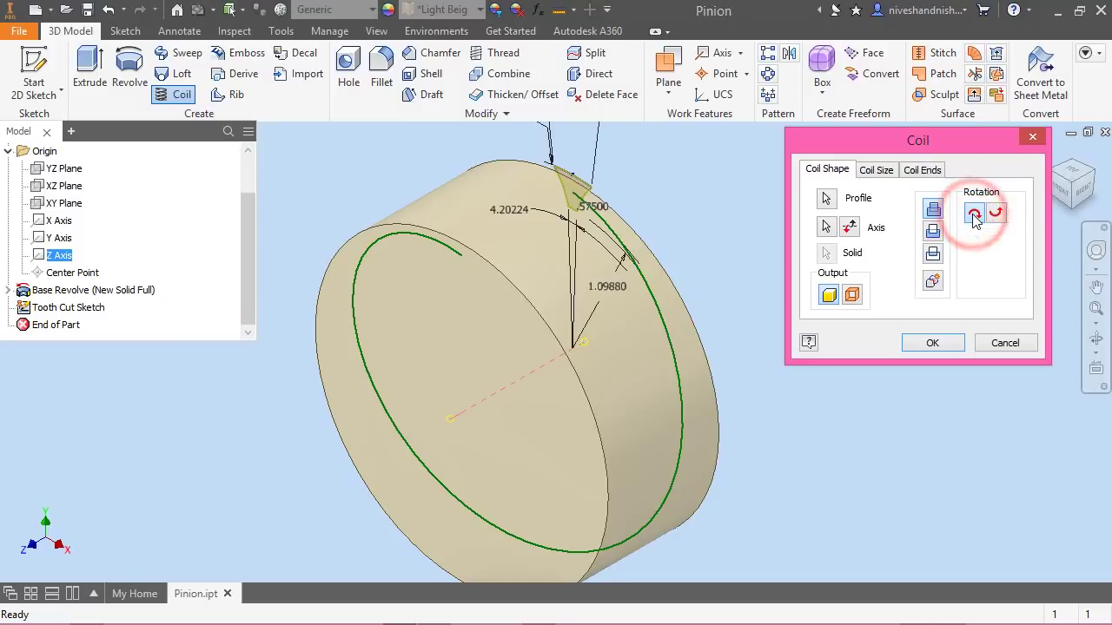
pyautogui.click(933, 232)
# Define the coil by Pitch and Height with a pitch of 22.85272 in, and create the helical tooth cut
pyautogui.click(877, 174)
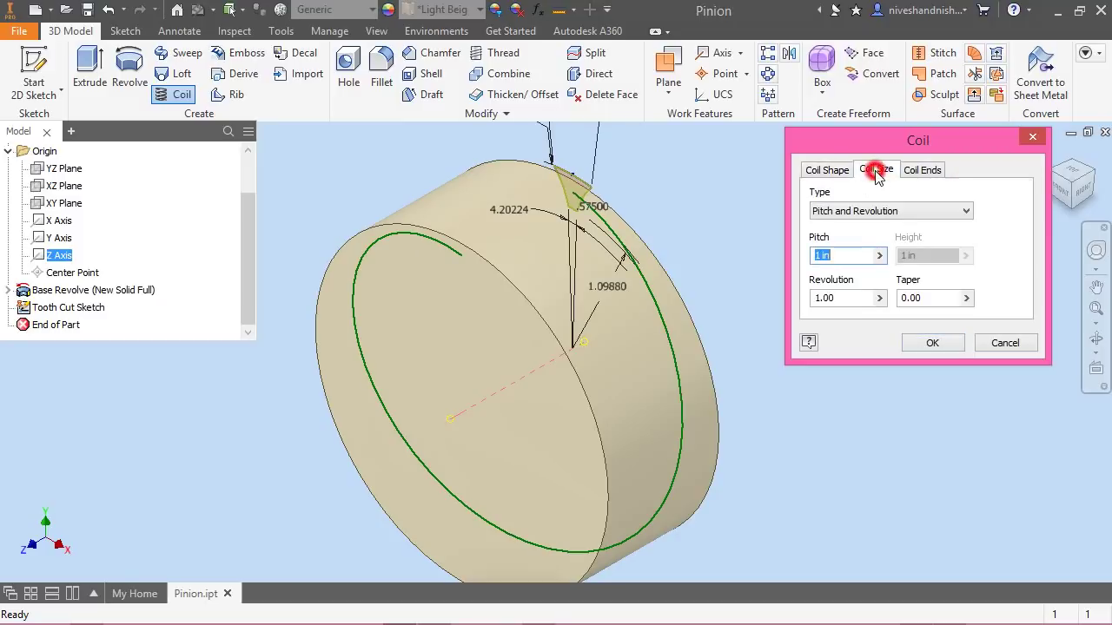
pyautogui.click(845, 211)
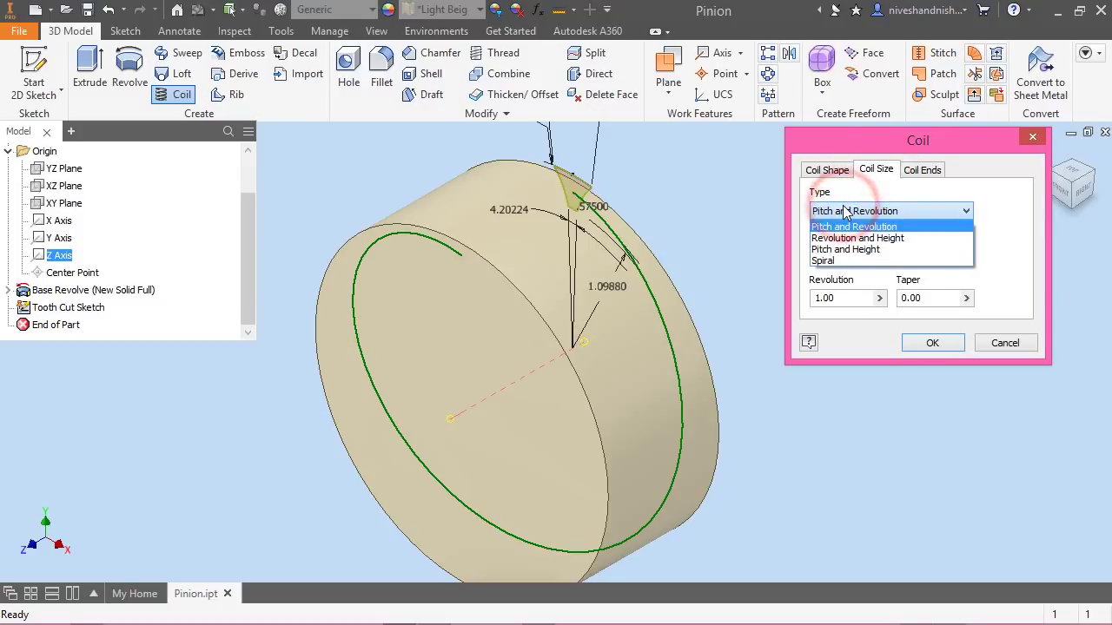
pyautogui.click(850, 249)
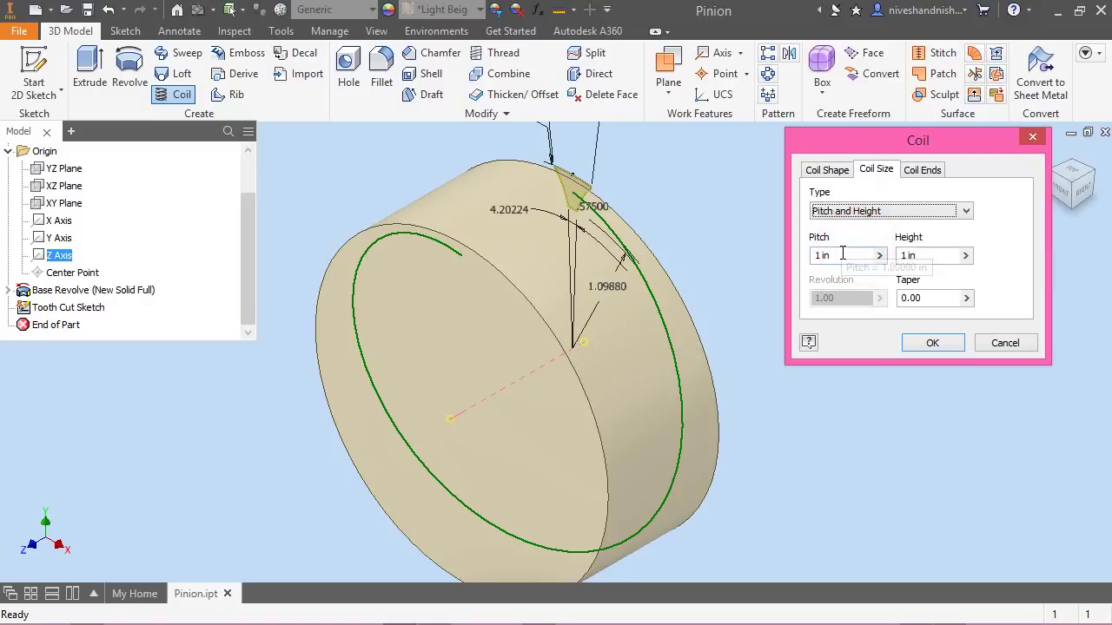
pyautogui.click(838, 251)
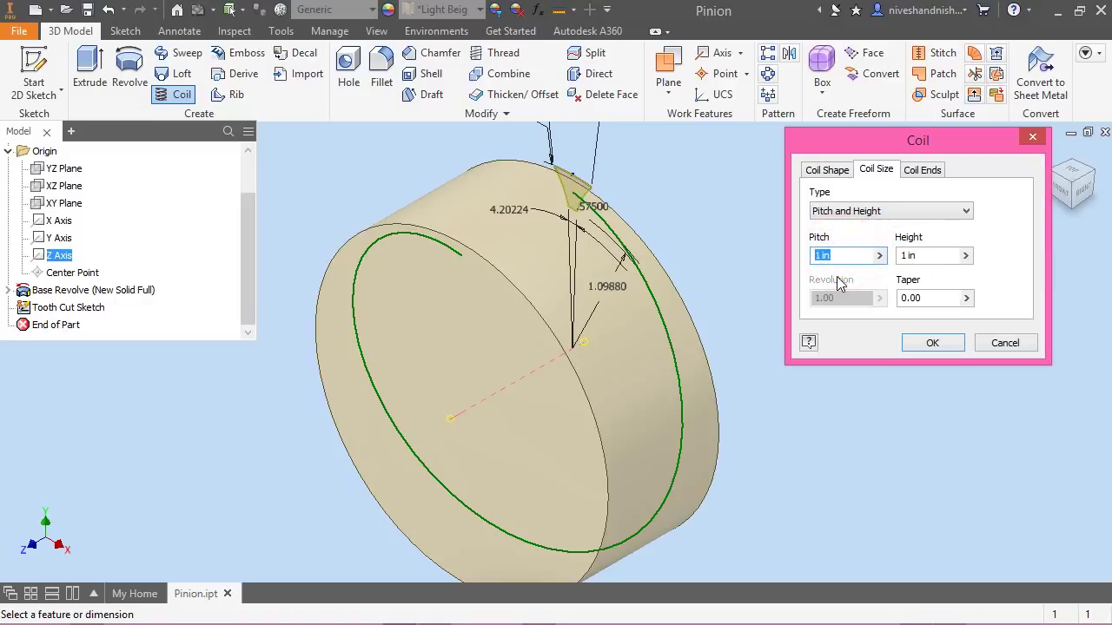
pyautogui.write('22.85272')
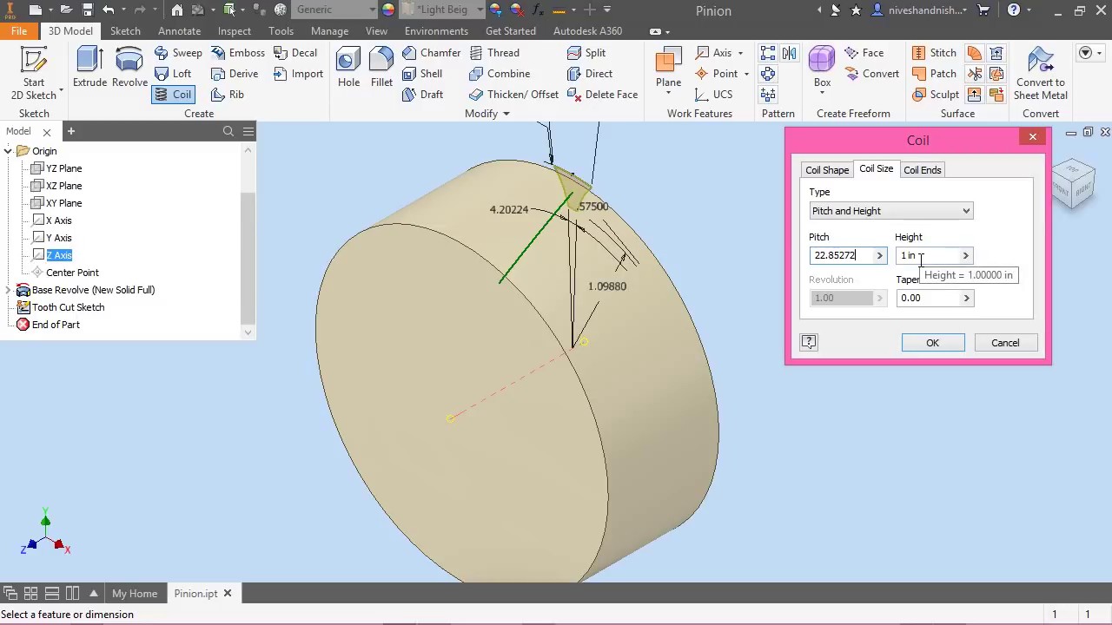
pyautogui.click(932, 344)
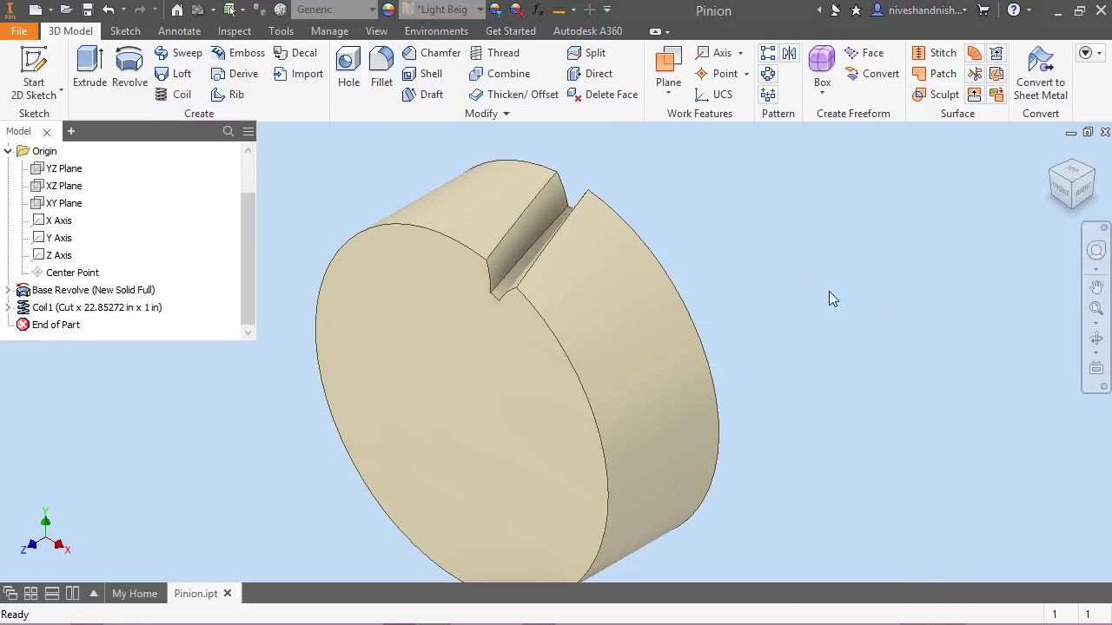
# Fillet the two root edges of the helical tooth gap with a 0.02505 in radius
pyautogui.click(1096, 251)
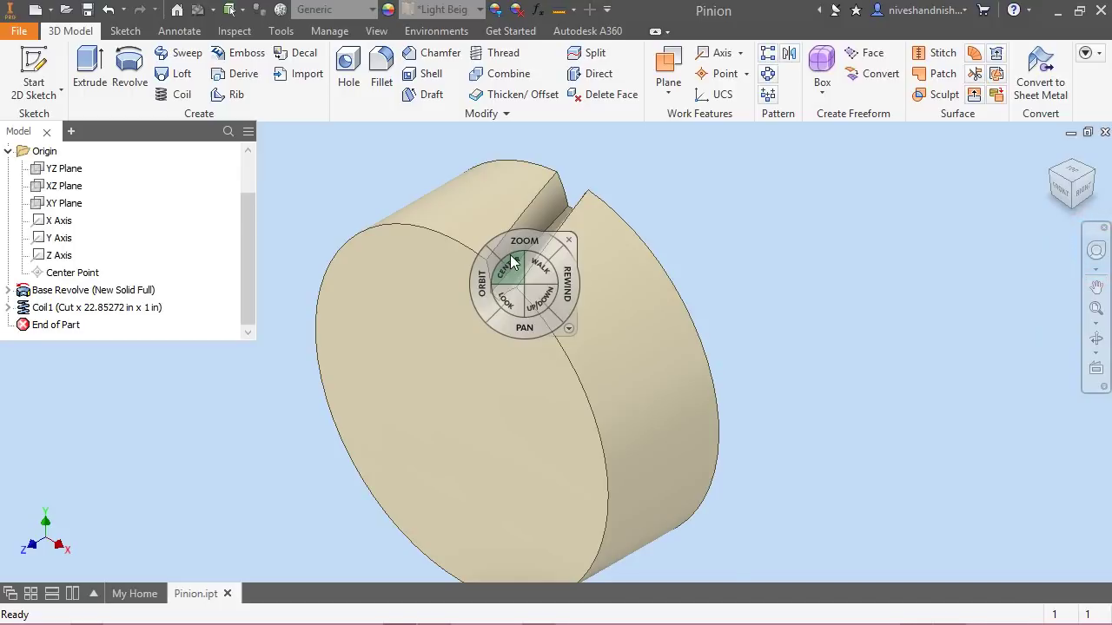
pyautogui.scroll(2, 513, 263)
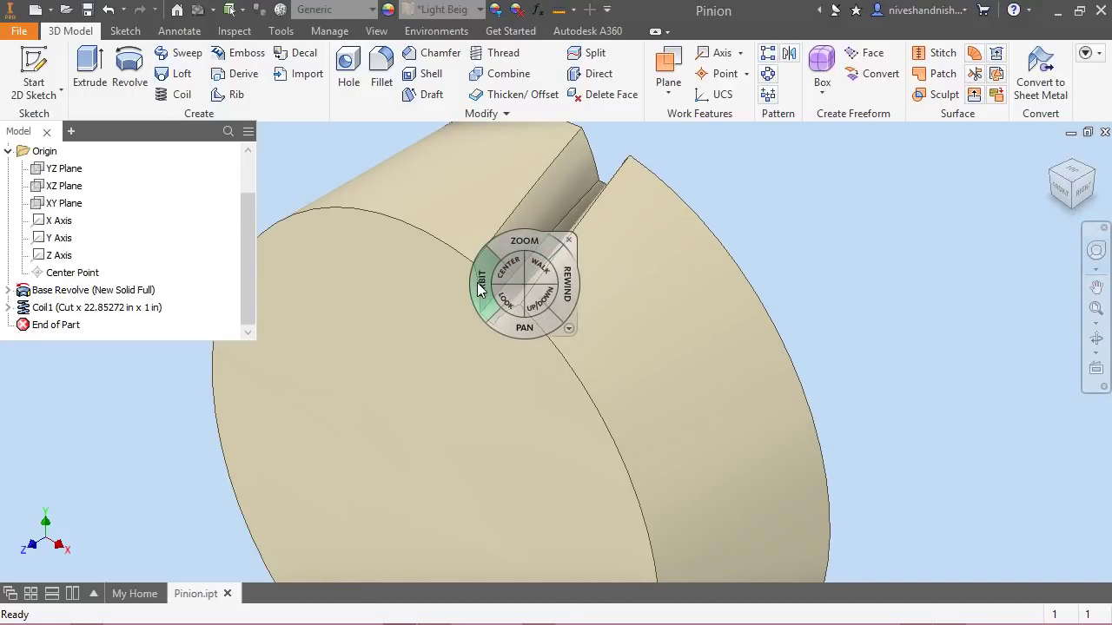
pyautogui.moveTo(482, 287)
pyautogui.mouseDown()
pyautogui.moveTo(471, 281)
pyautogui.moveTo(516, 303)
pyautogui.moveTo(392, 308)
pyautogui.moveTo(338, 290)
pyautogui.moveTo(286, 251)
pyautogui.moveTo(448, 292)
pyautogui.moveTo(449, 261)
pyautogui.moveTo(454, 298)
pyautogui.moveTo(483, 264)
pyautogui.mouseUp()
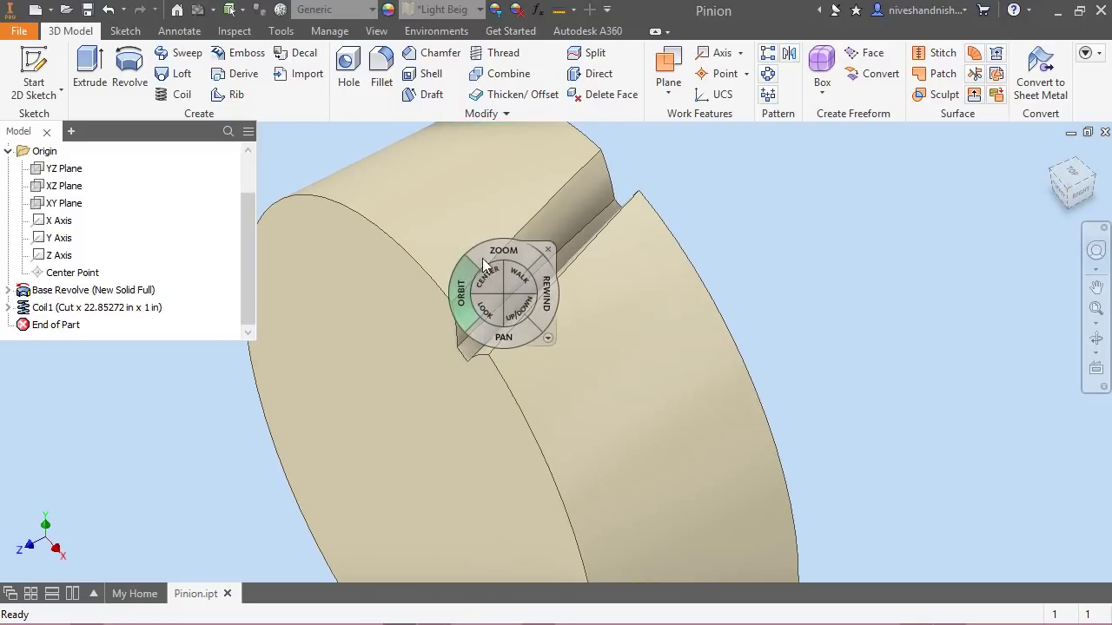
pyautogui.moveTo(546, 280)
pyautogui.mouseDown()
pyautogui.moveTo(549, 239)
pyautogui.moveTo(545, 293)
pyautogui.mouseUp()
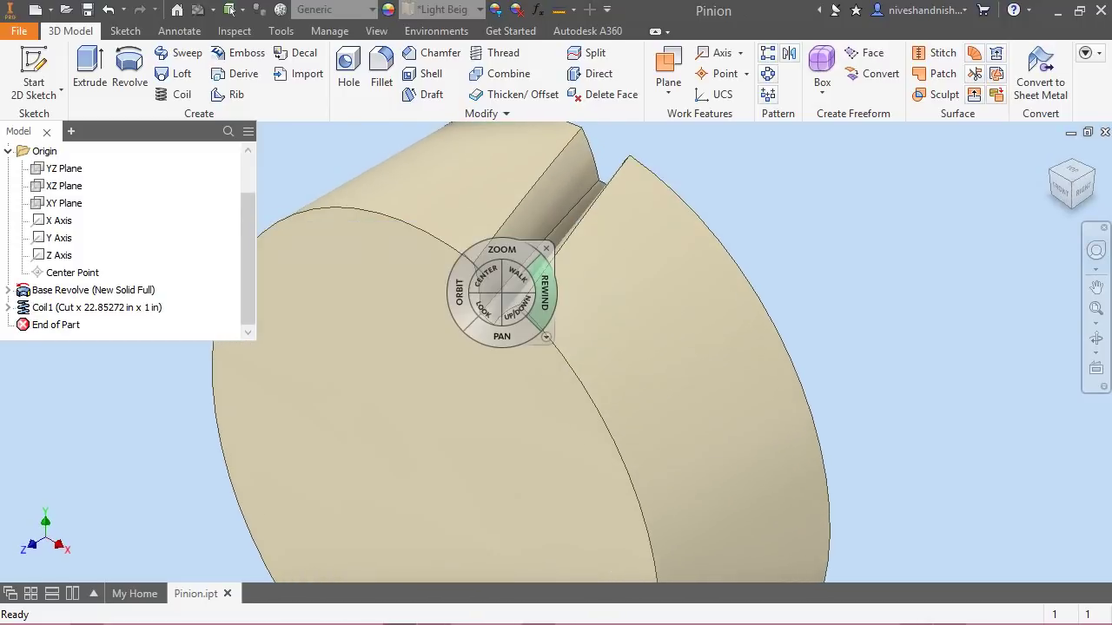
pyautogui.click(546, 251)
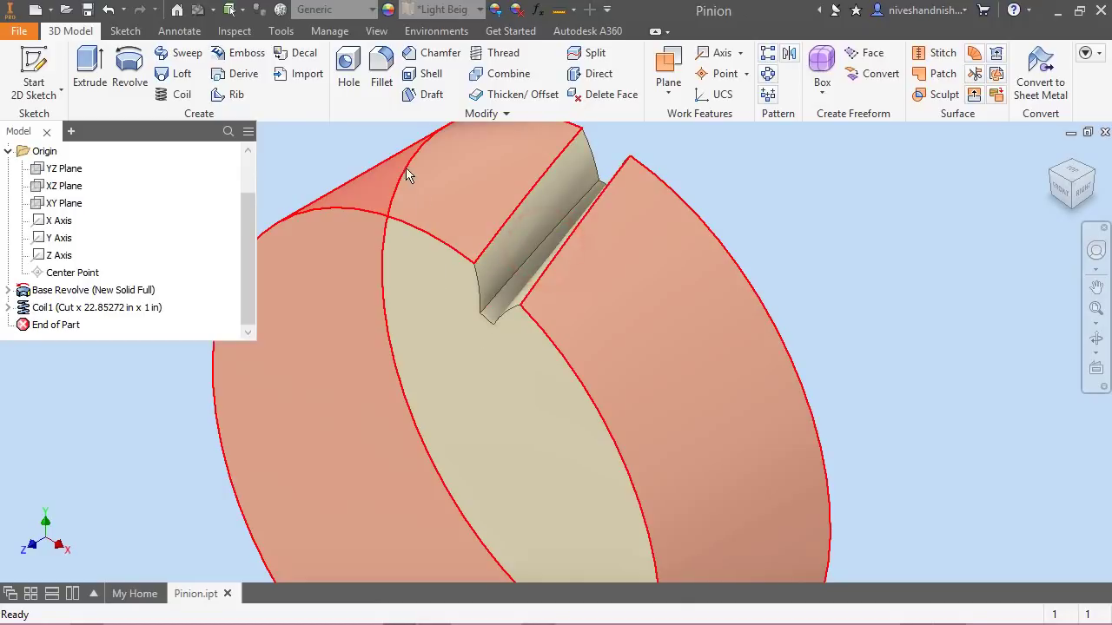
pyautogui.click(375, 66)
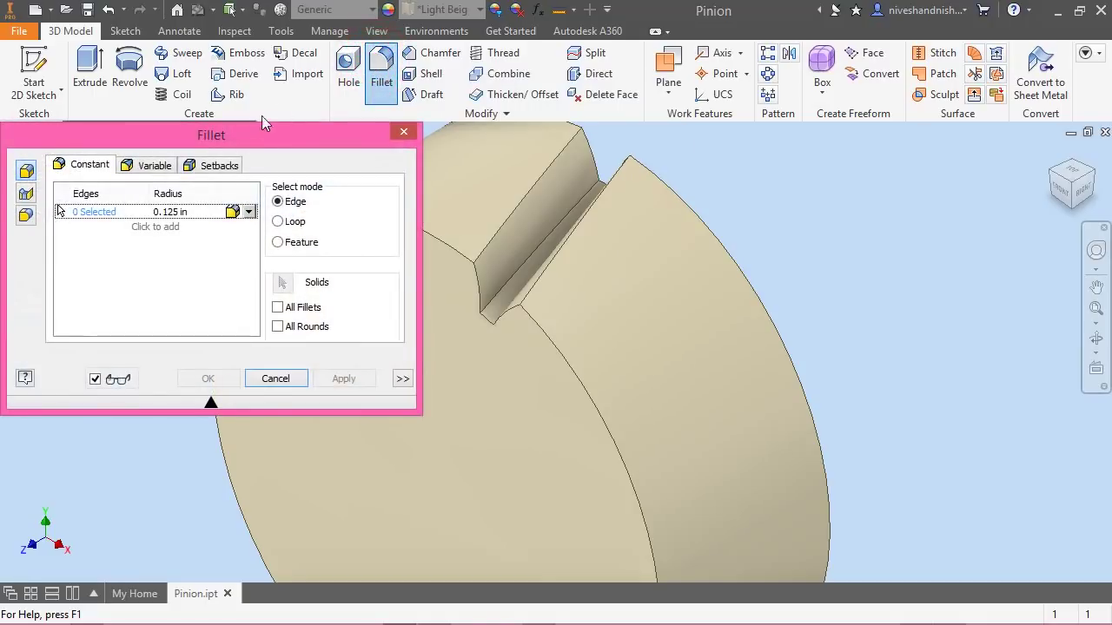
pyautogui.click(183, 212)
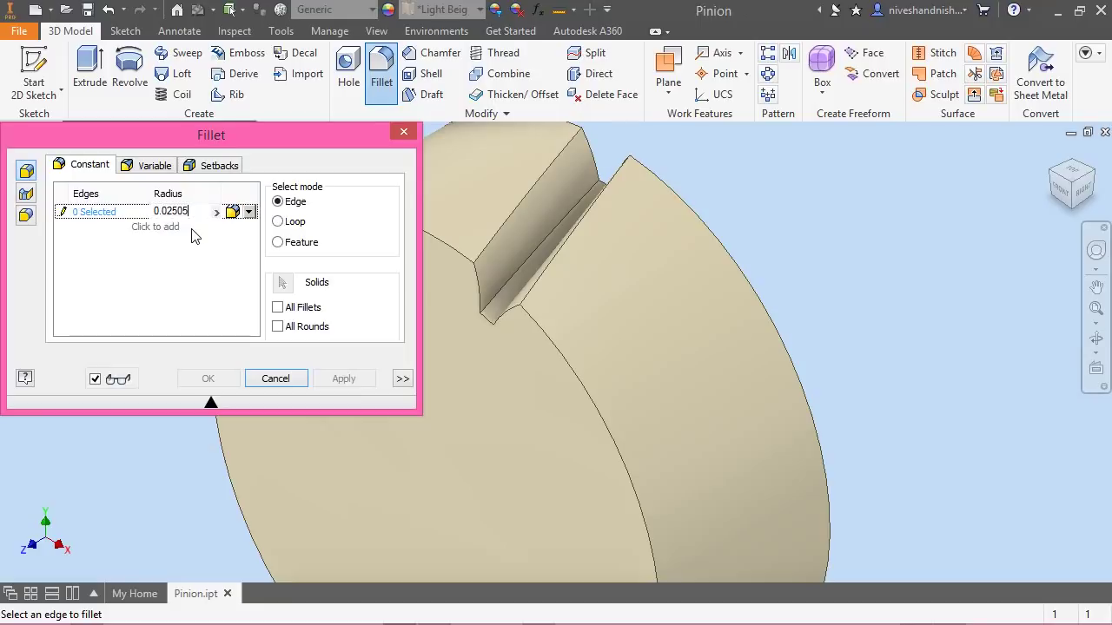
pyautogui.click(505, 295)
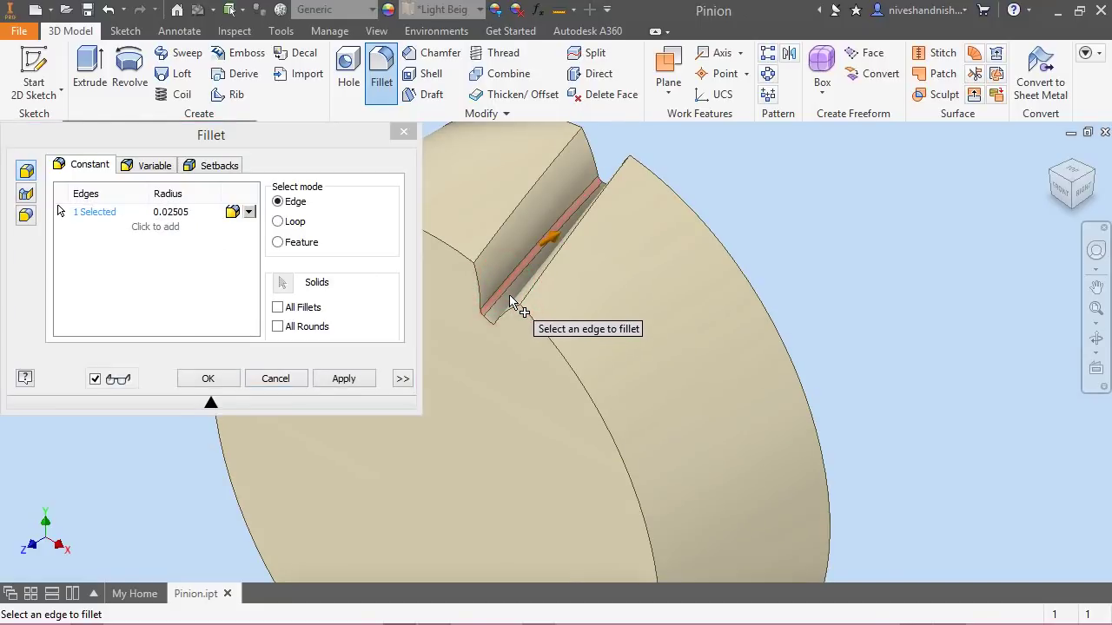
pyautogui.scroll(-5, 512, 304)
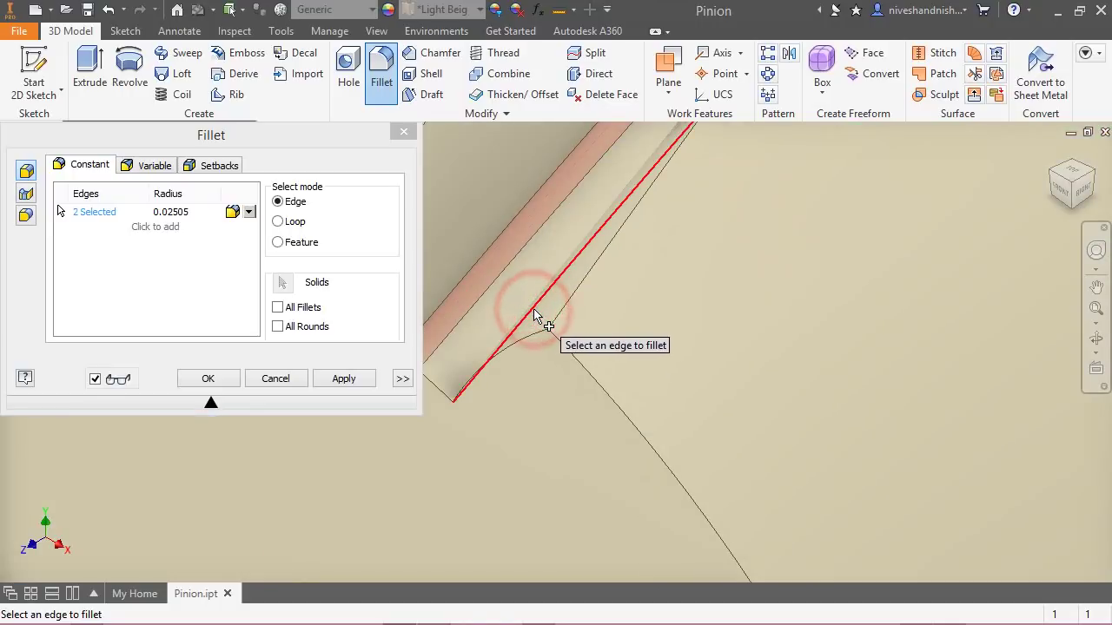
pyautogui.scroll(5, 478, 348)
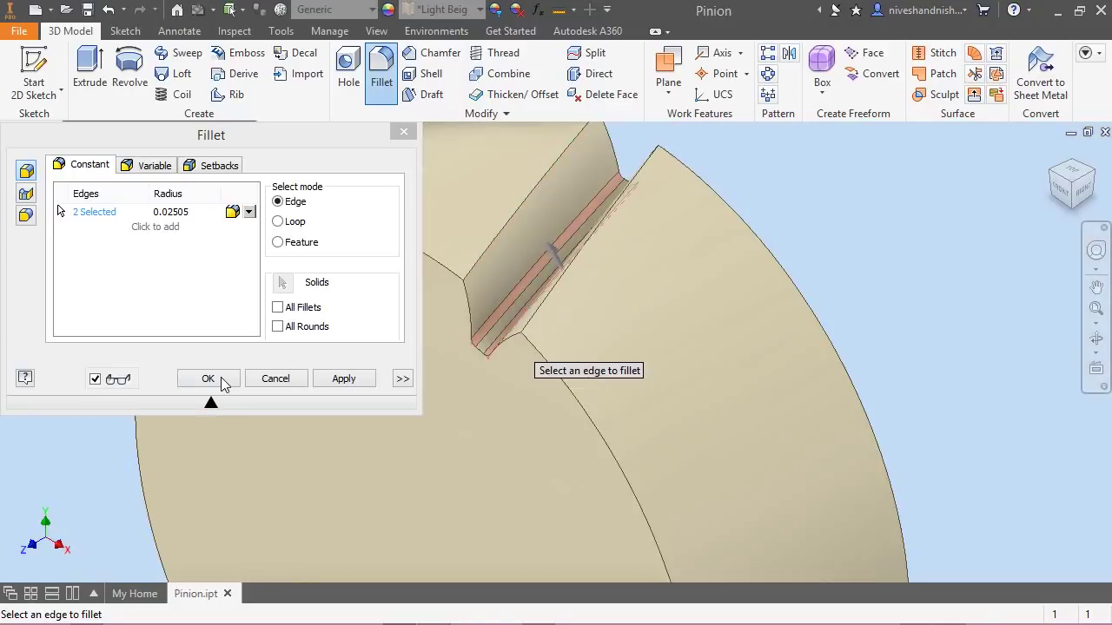
pyautogui.click(207, 378)
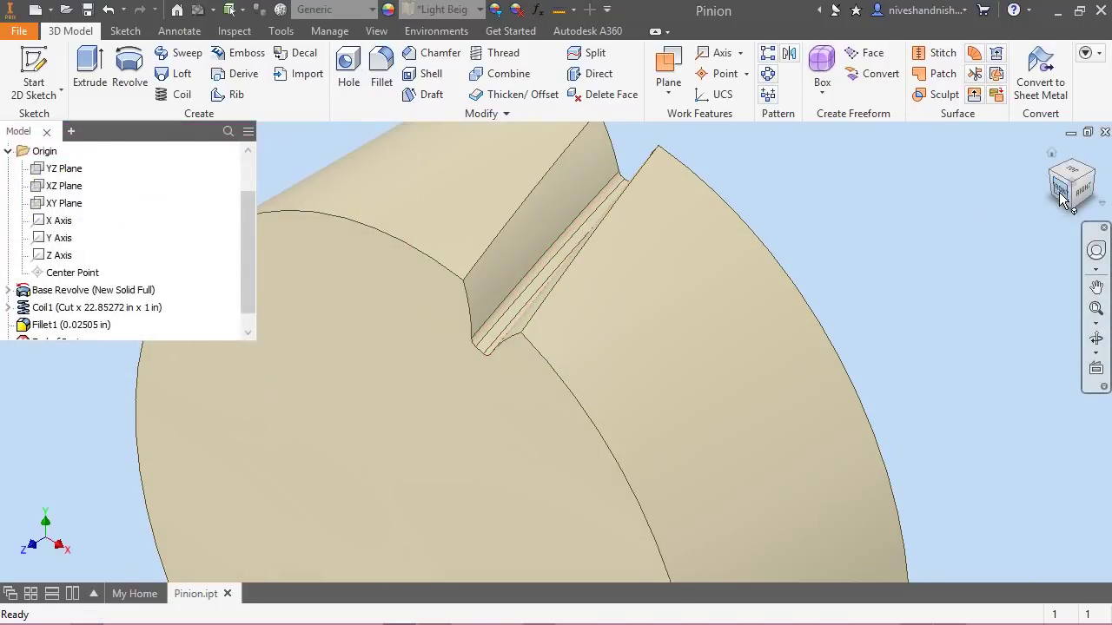
# Examine the filleted tooth gap from the front, along its length and from the back of the gear blank
pyautogui.click(1061, 196)
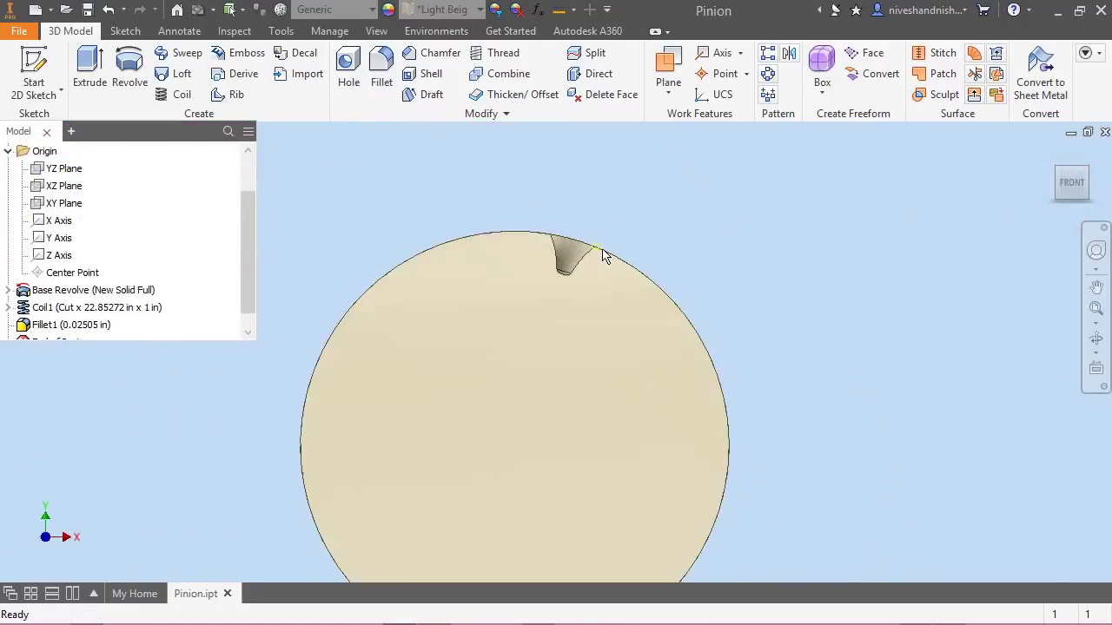
pyautogui.click(1096, 250)
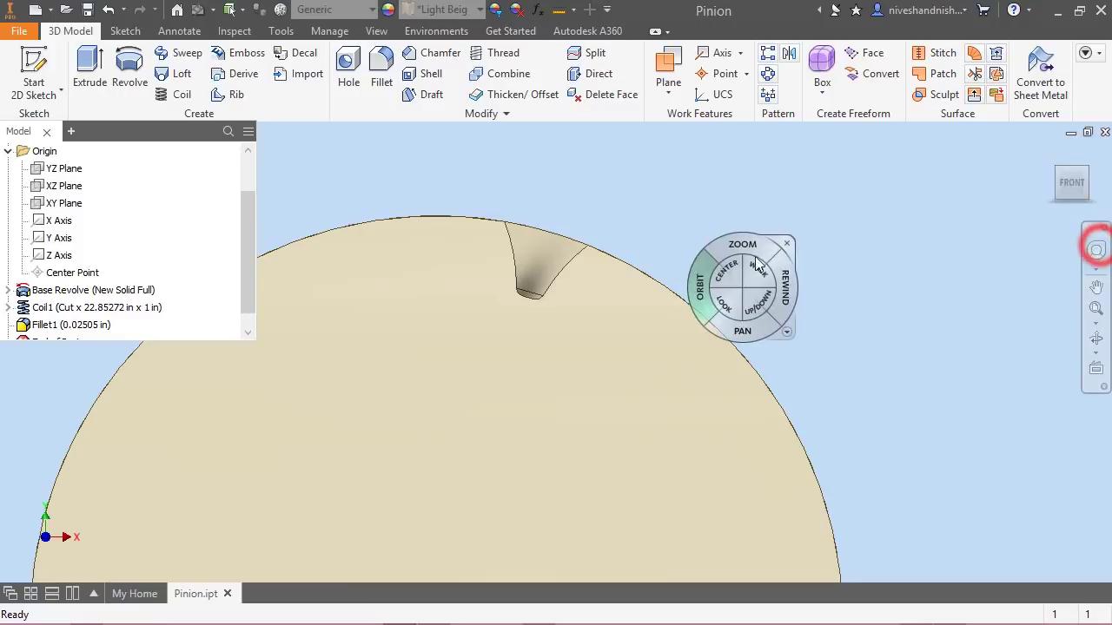
pyautogui.moveTo(730, 278); pyautogui.dragTo(428, 374)
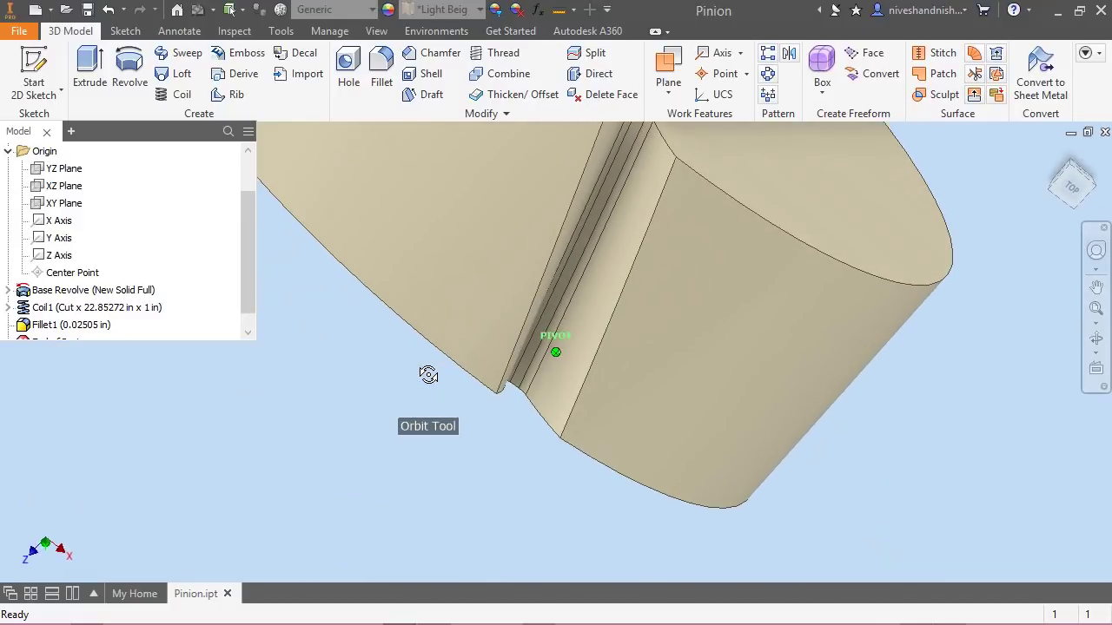
pyautogui.moveTo(505, 382); pyautogui.dragTo(280, 375)
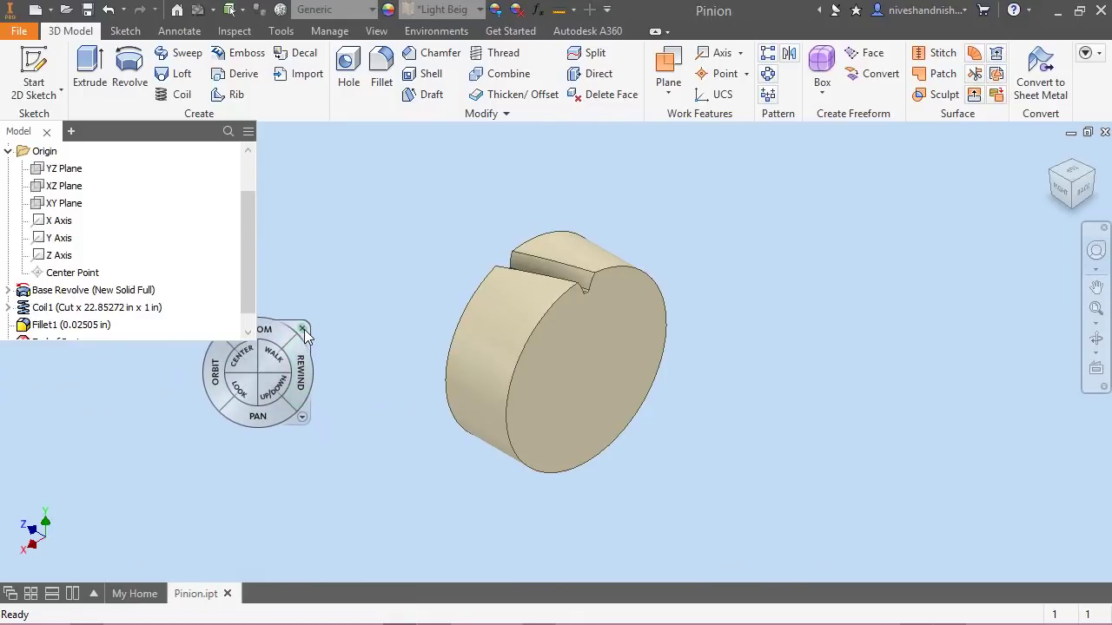
pyautogui.click(303, 327)
# Collapse the model tree and rename the coil cut feature as Tooth Cut
pyautogui.rightClick(149, 228)
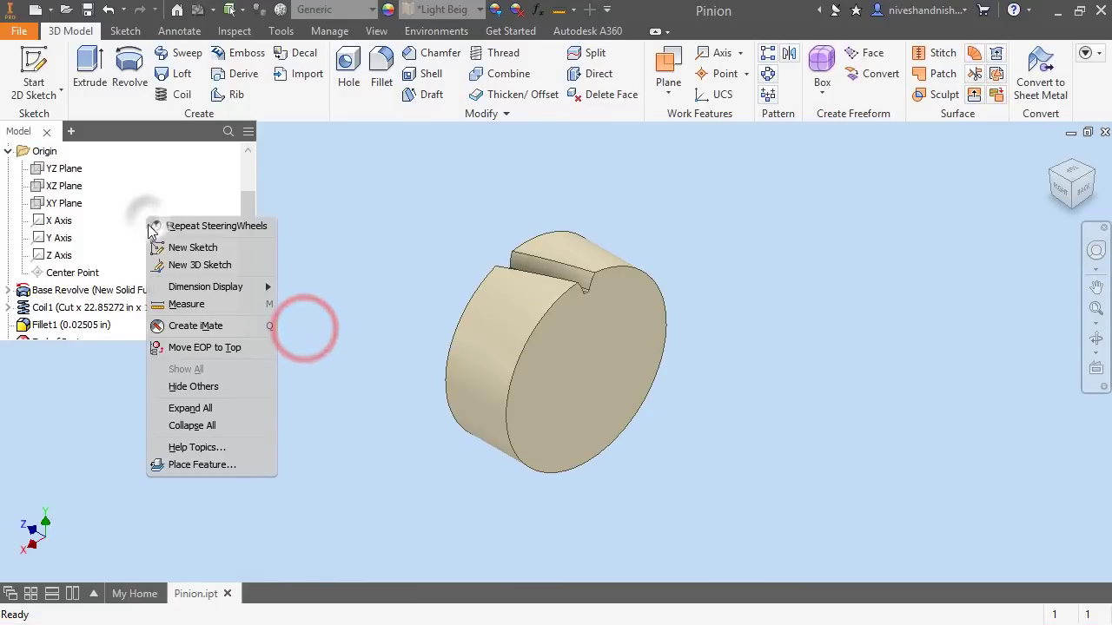
pyautogui.click(193, 425)
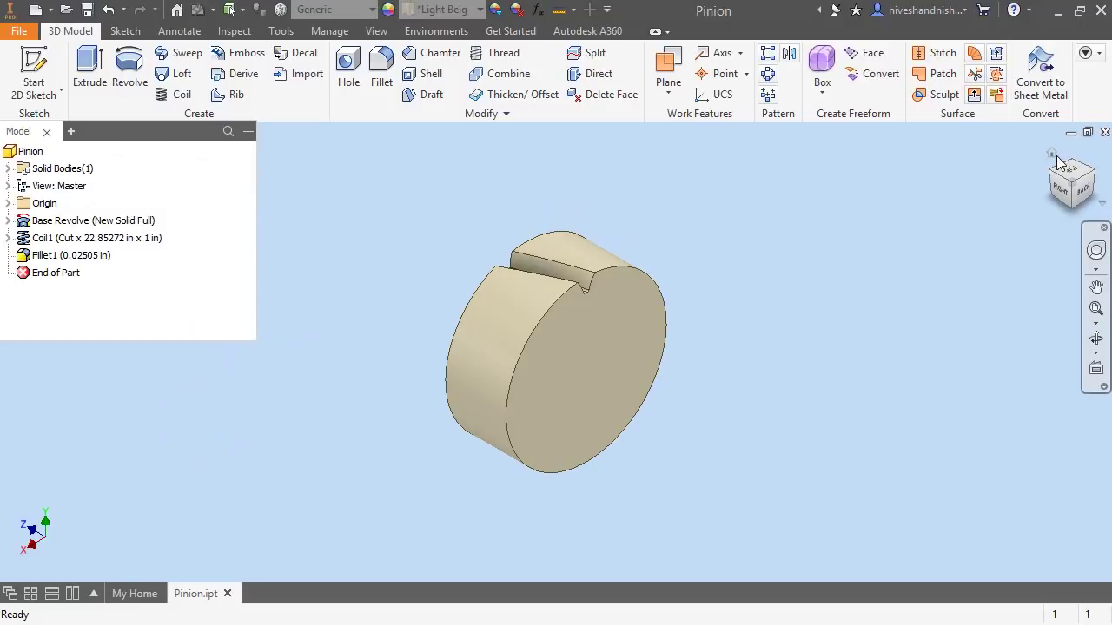
pyautogui.click(1052, 154)
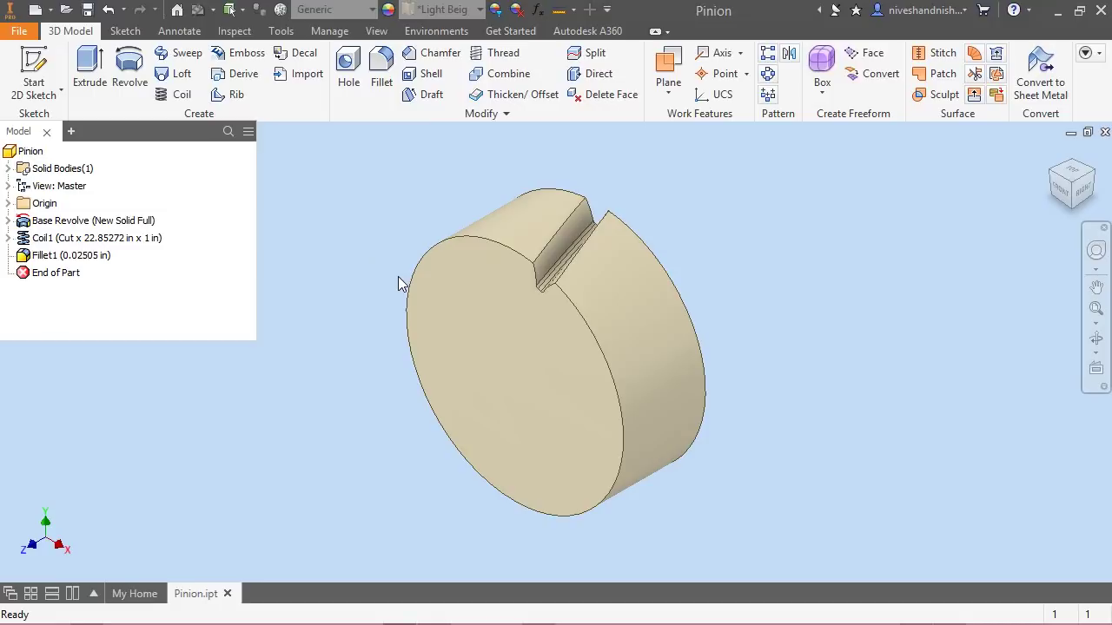
pyautogui.click(397, 194)
pyautogui.click(48, 239)
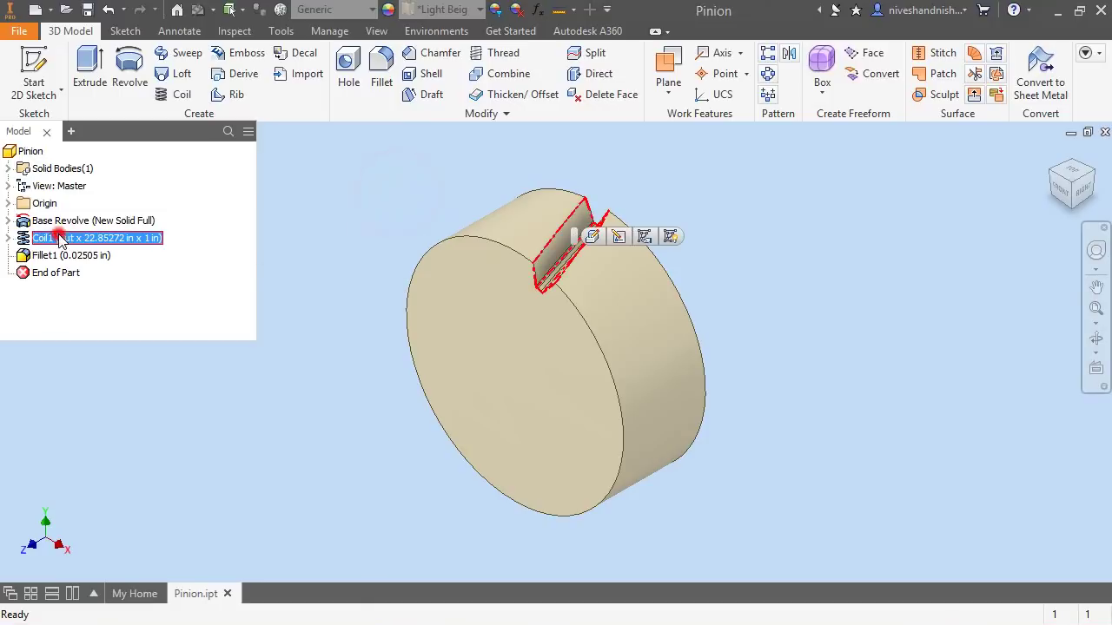
pyautogui.click(49, 239)
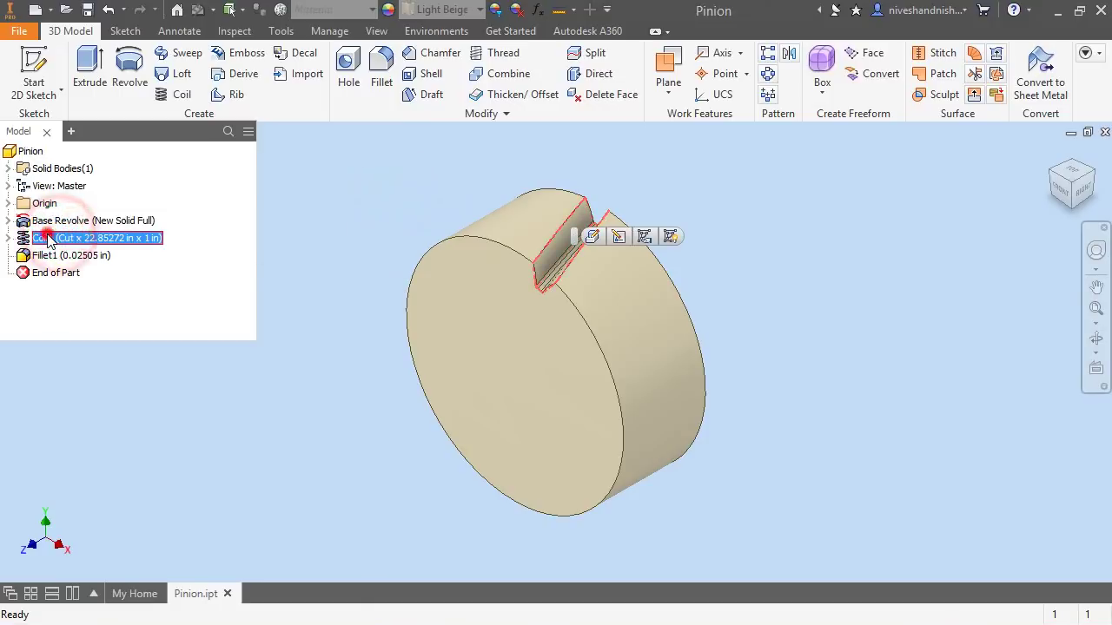
pyautogui.write('Tooth Cut')
pyautogui.click(165, 280)
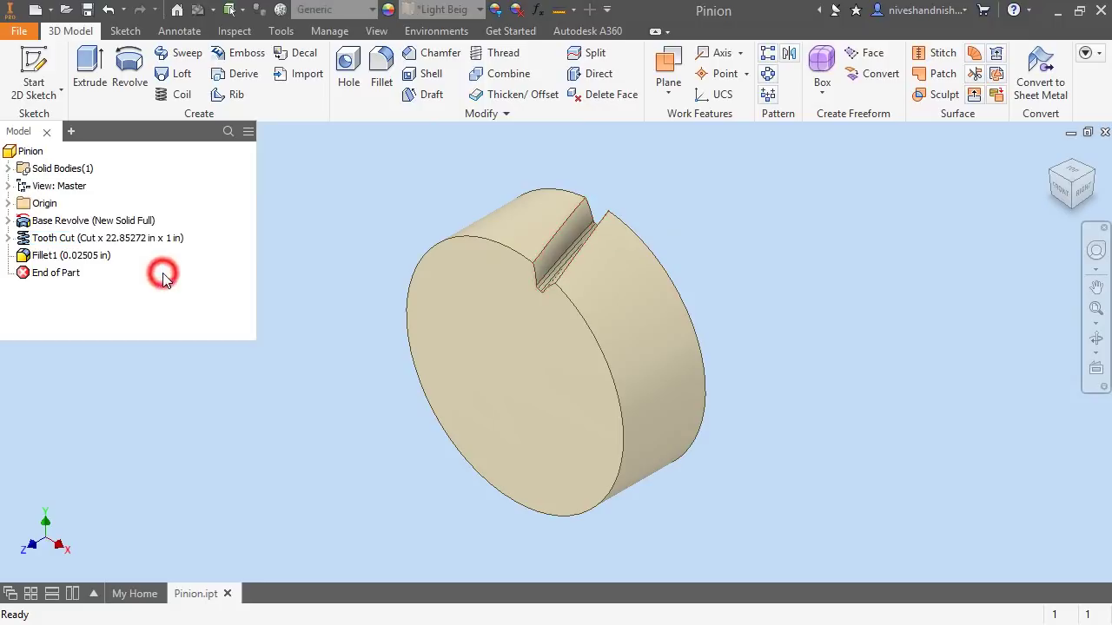
# Create a circular pattern of the Tooth Cut and its root fillet about the Z axis, with 23 occurrences over 360 deg
pyautogui.click(768, 78)
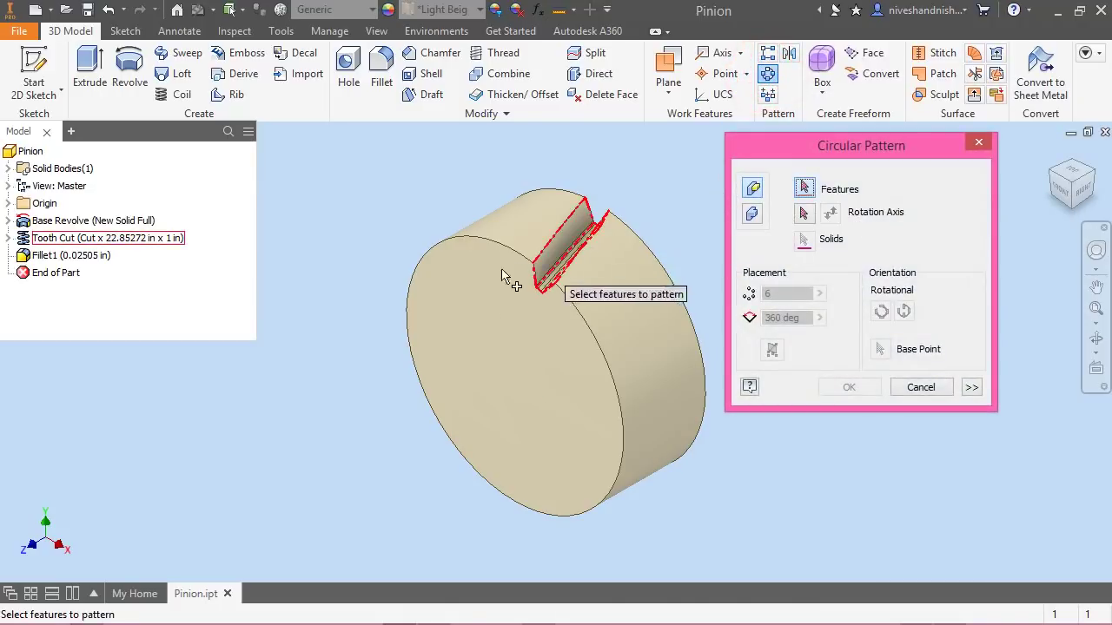
pyautogui.click(119, 237)
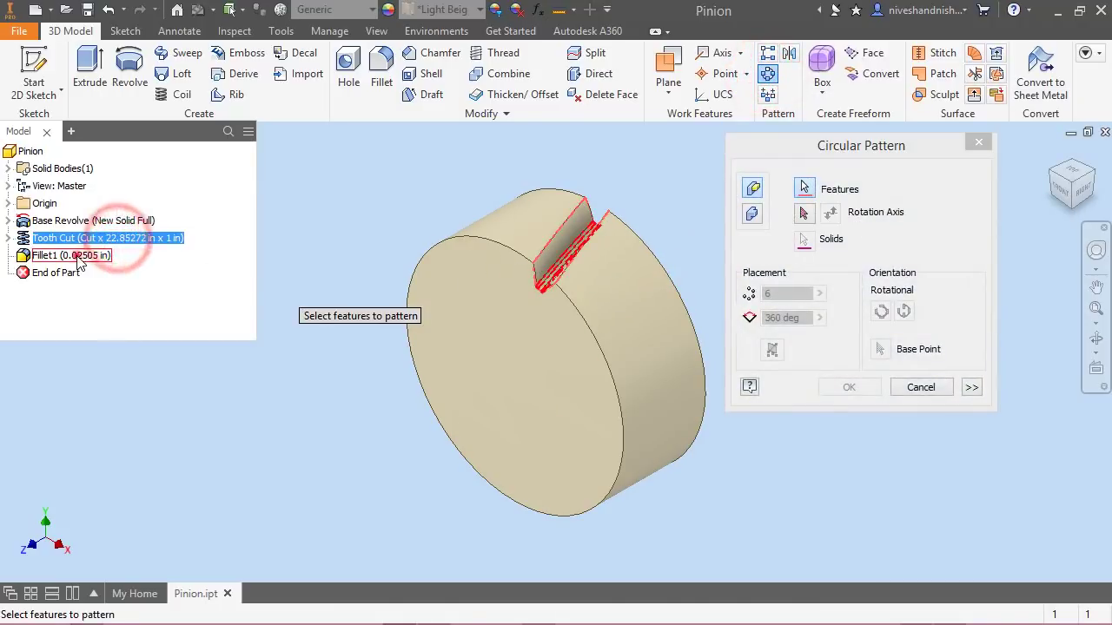
pyautogui.click(77, 254)
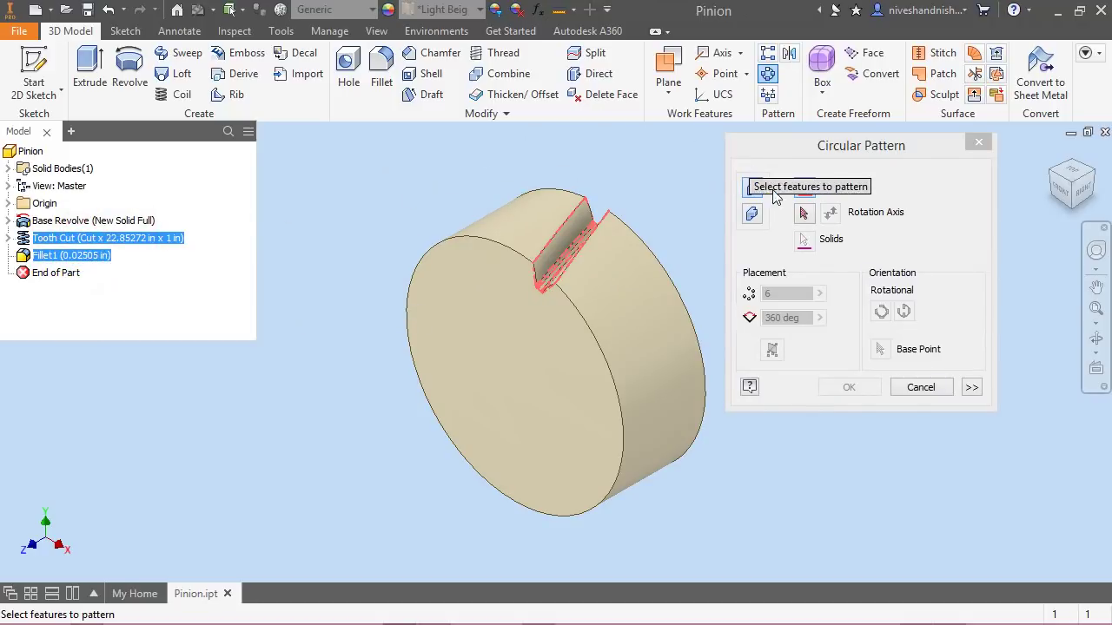
pyautogui.click(804, 214)
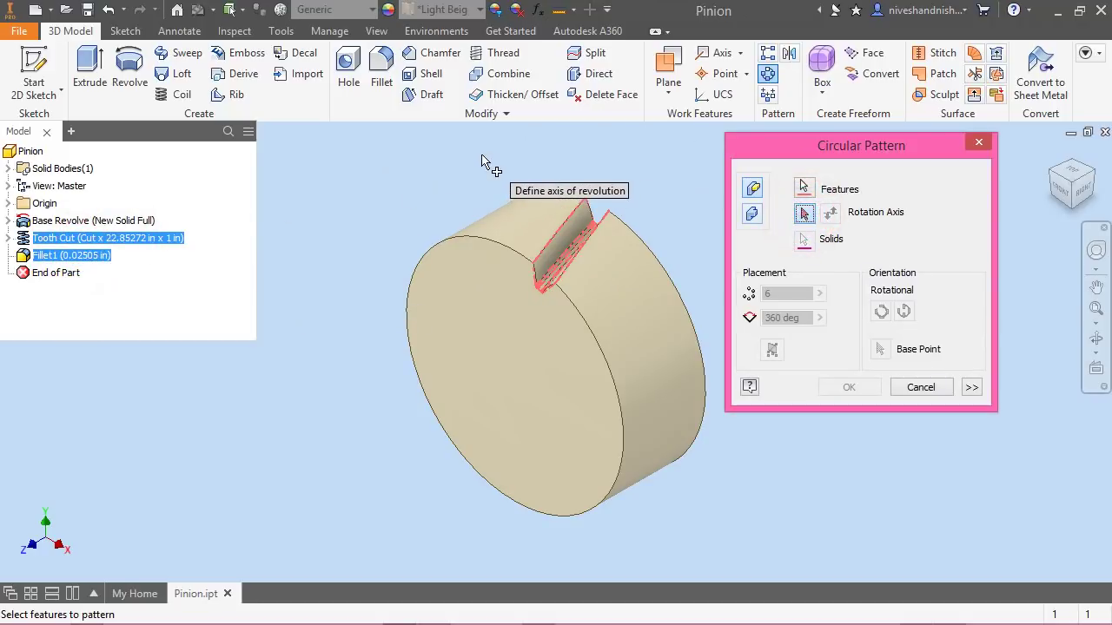
pyautogui.click(9, 204)
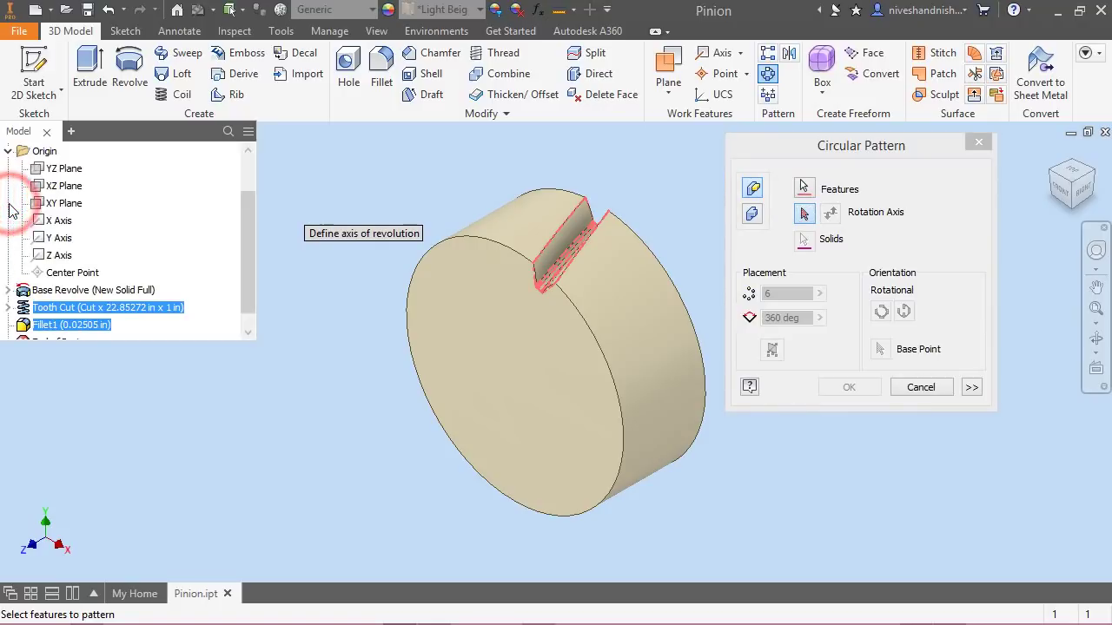
pyautogui.click(58, 254)
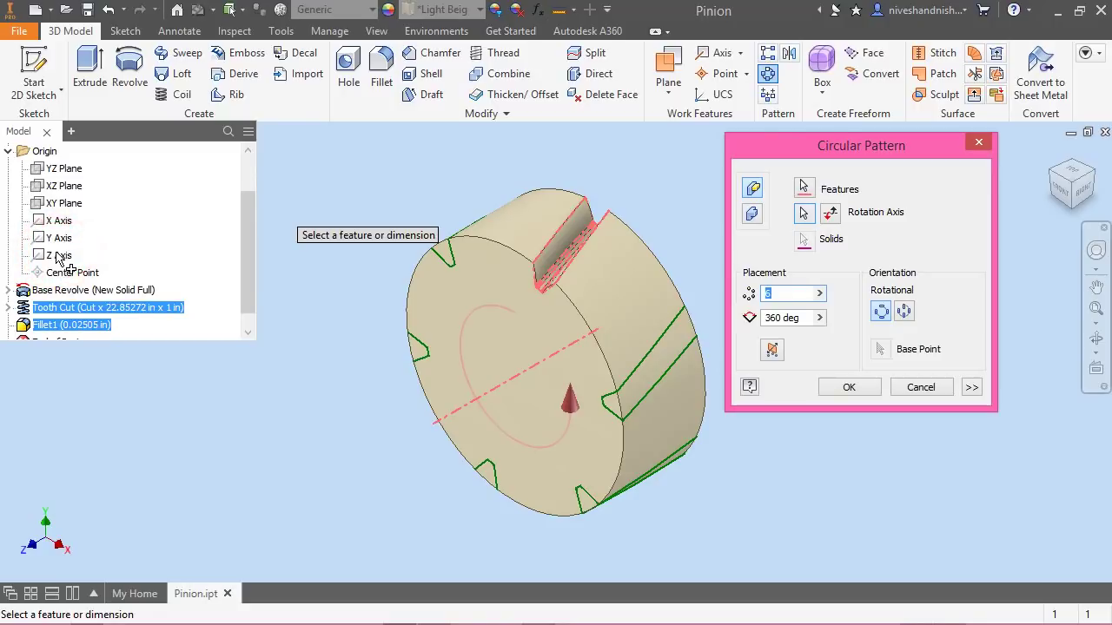
pyautogui.click(791, 297)
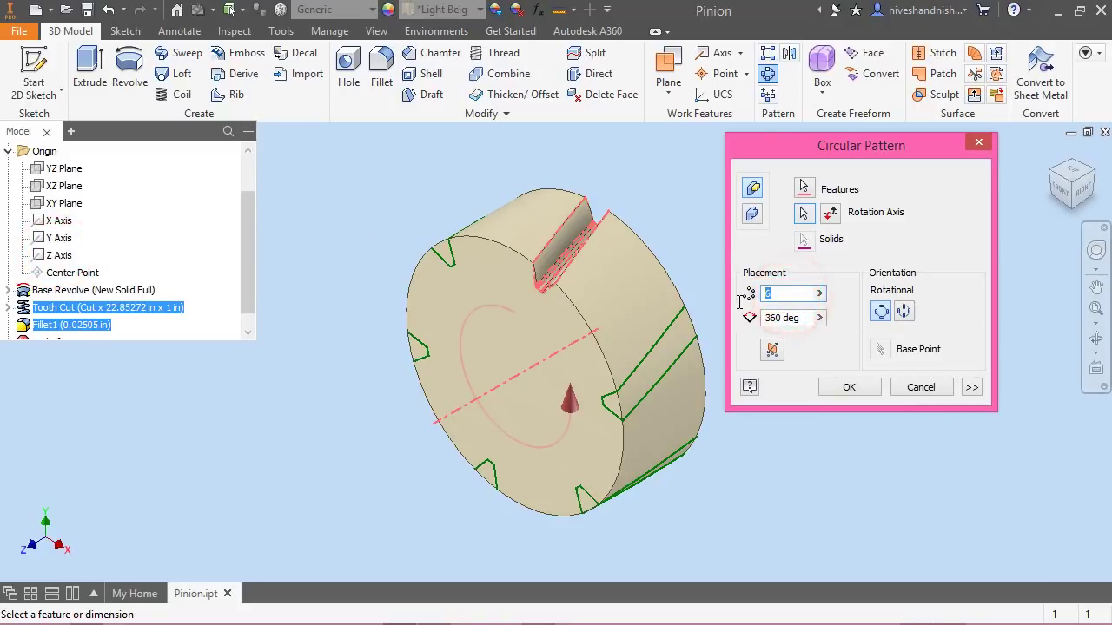
pyautogui.write('23')
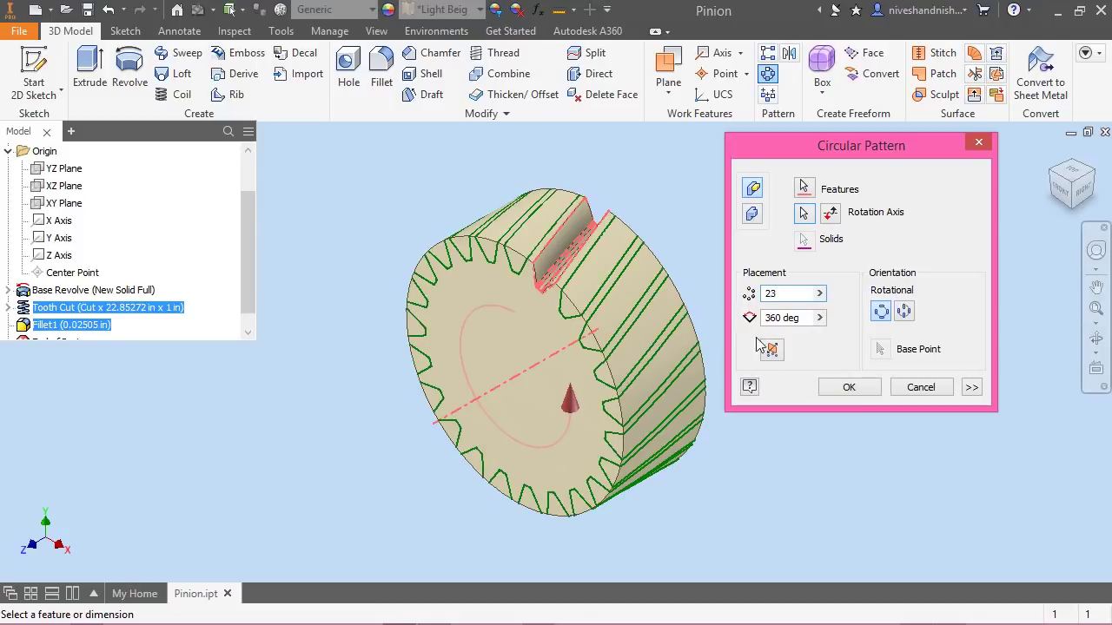
pyautogui.click(849, 388)
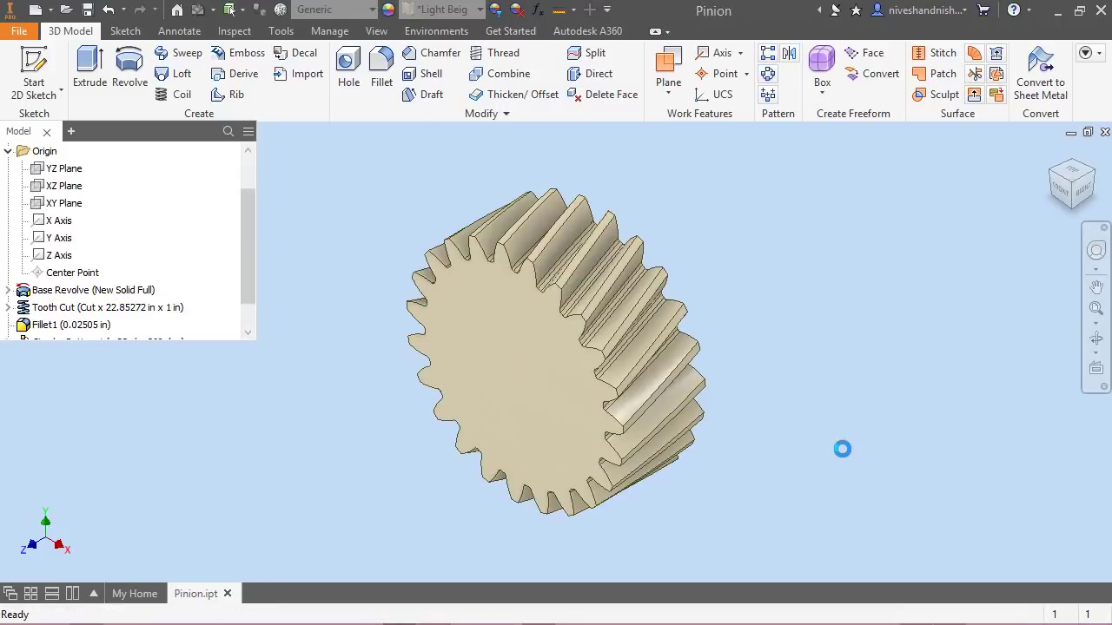
# Collapse the model tree and save the pinion part
pyautogui.rightClick(178, 254)
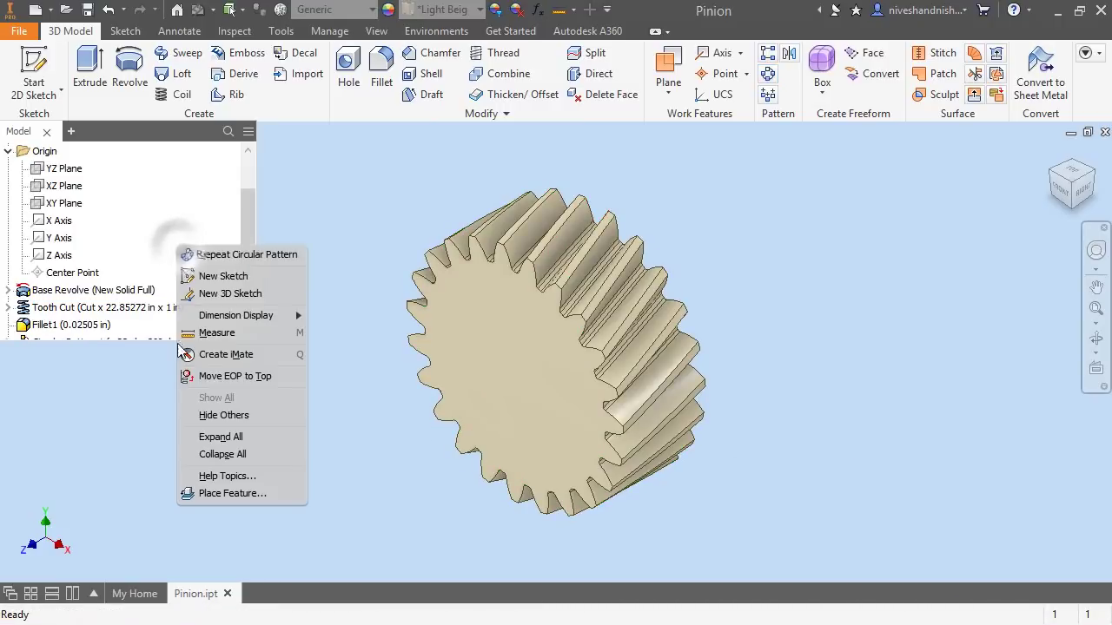
pyautogui.click(211, 452)
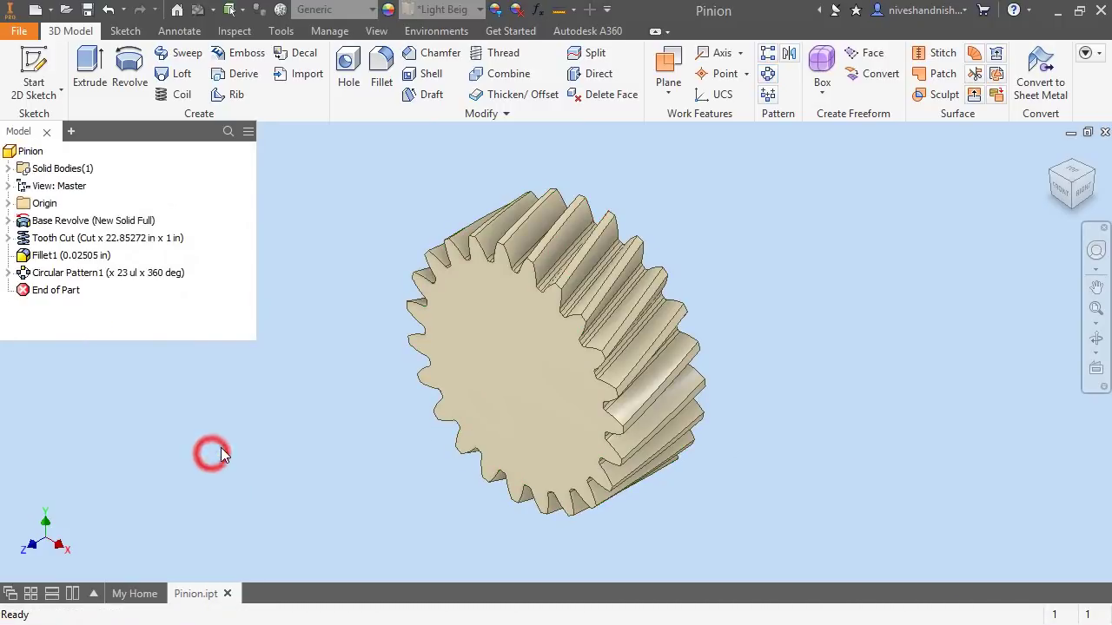
pyautogui.click(88, 10)
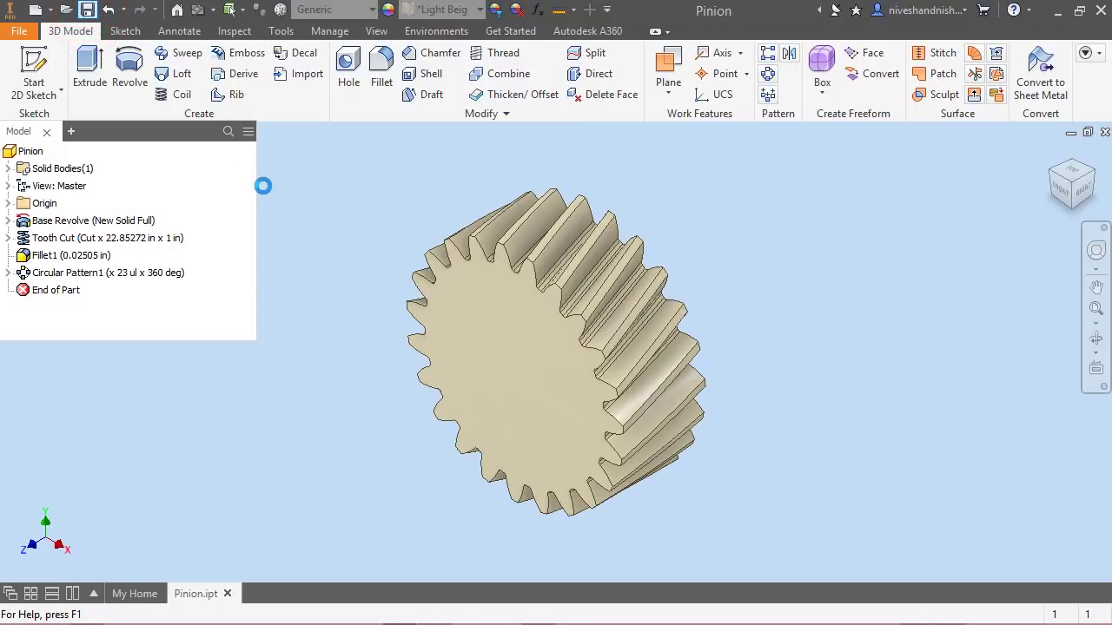
# Rename the circular pattern feature as Tooth Cuts
pyautogui.click(61, 275)
pyautogui.click(59, 275)
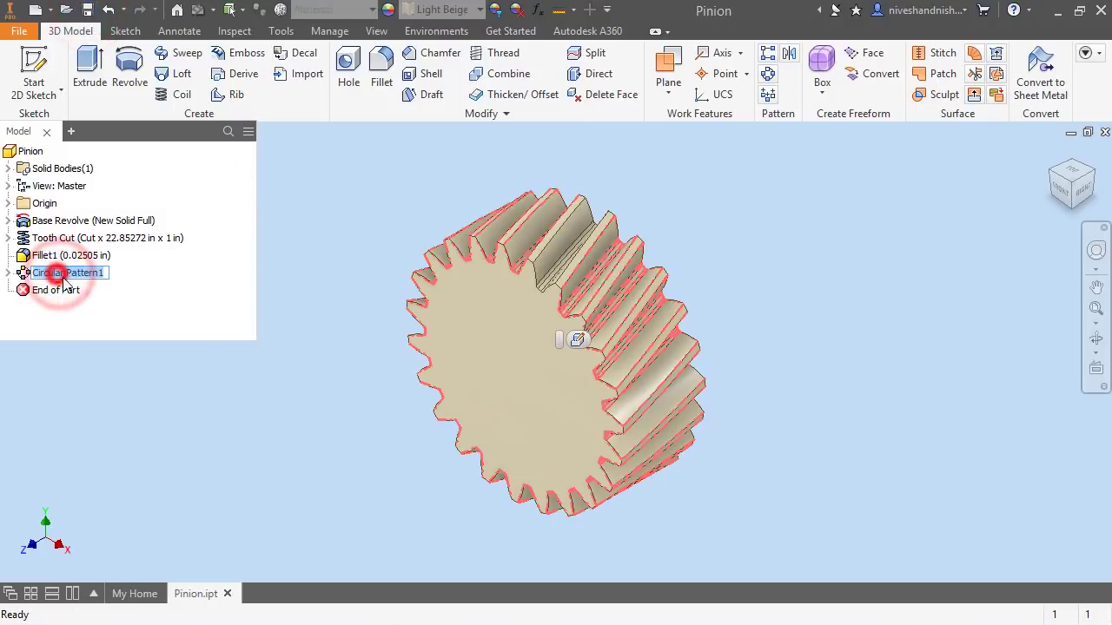
pyautogui.click(129, 315)
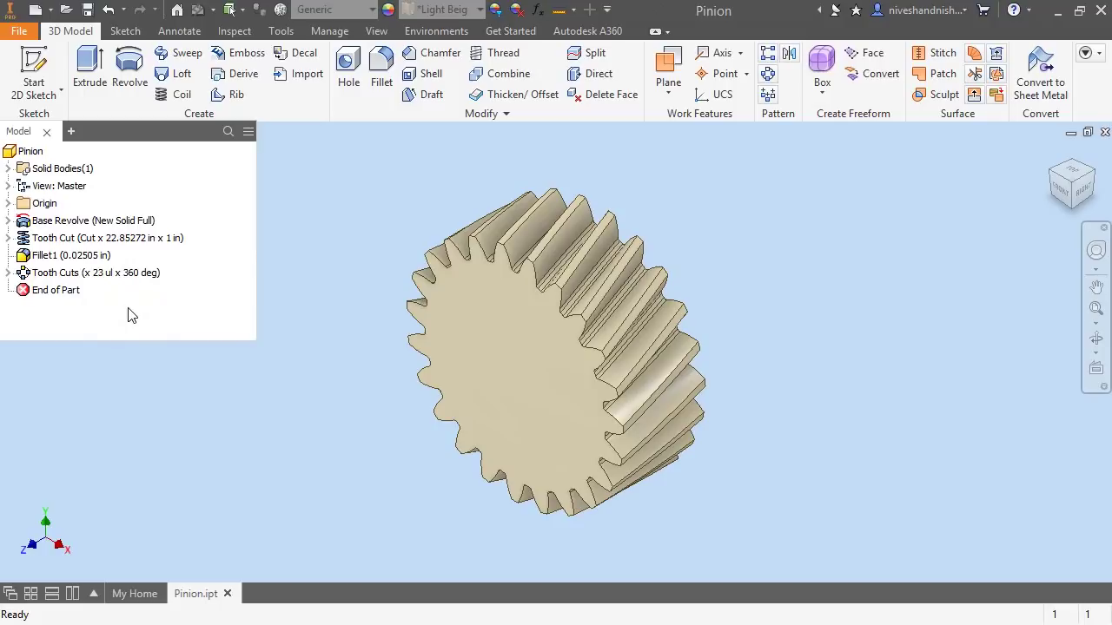
# Sketch a 1 in diameter circle centred on the origin on the XY plane and finish the sketch
pyautogui.click(161, 318)
pyautogui.click(34, 65)
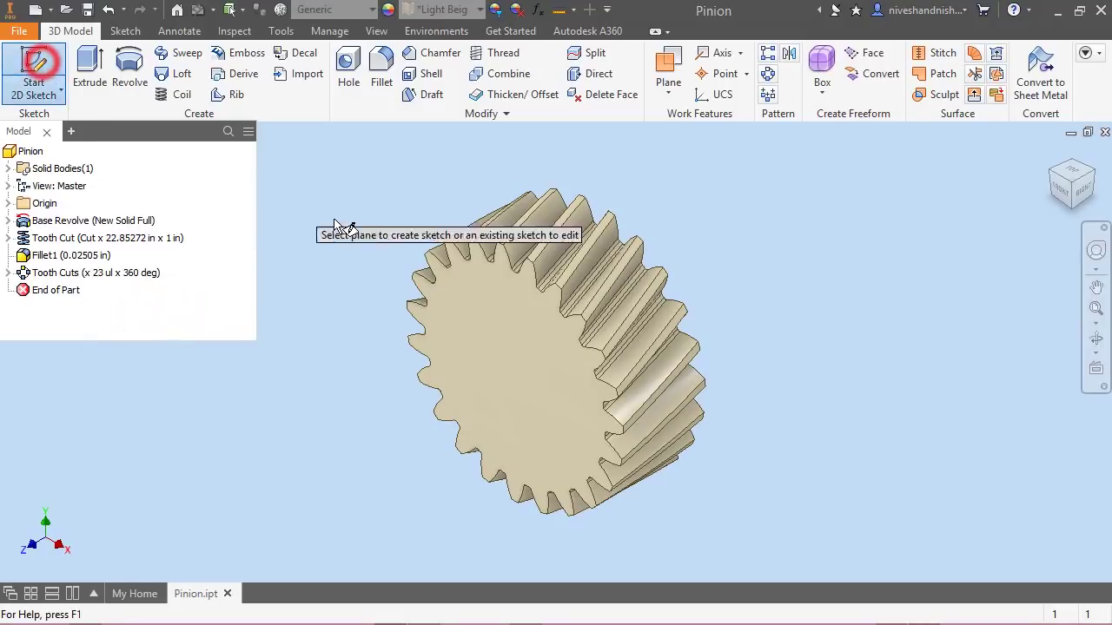
pyautogui.click(8, 203)
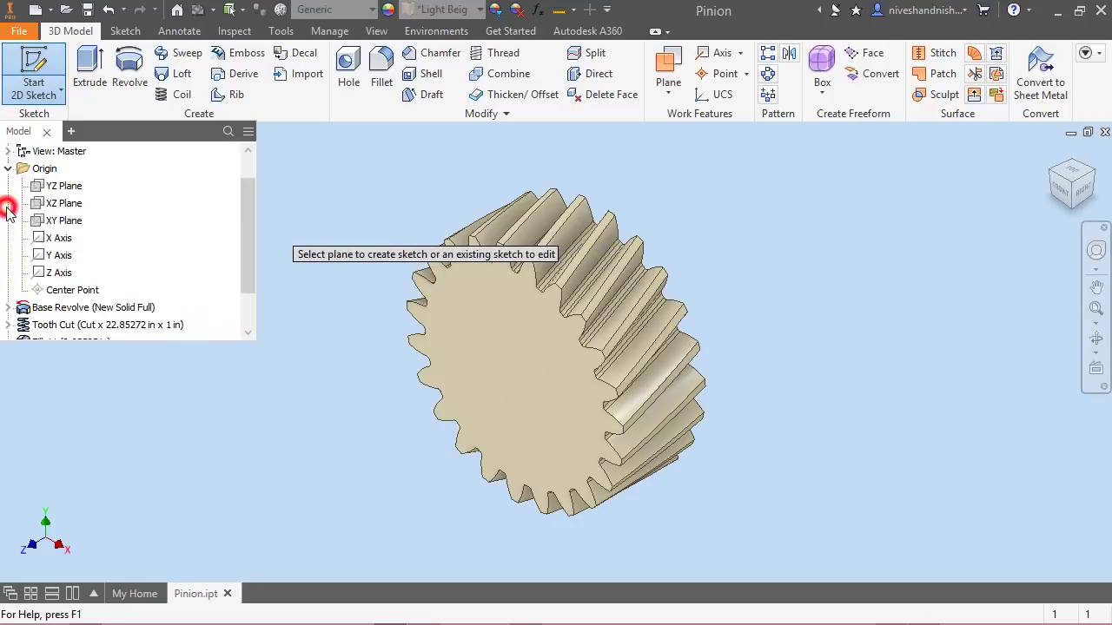
pyautogui.click(54, 221)
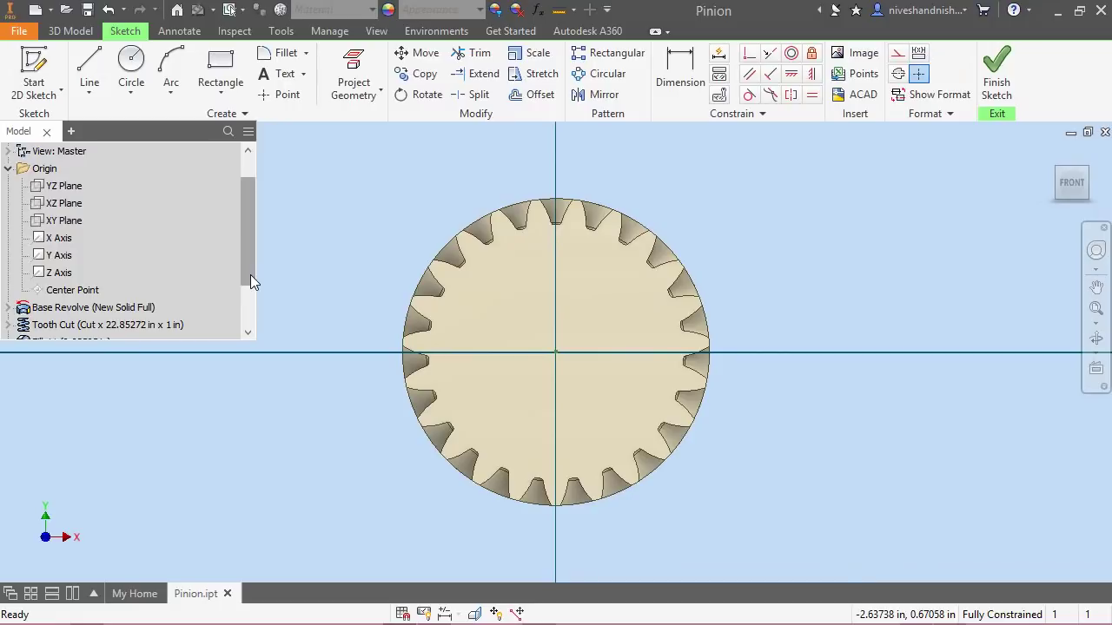
pyautogui.rightClick(305, 249)
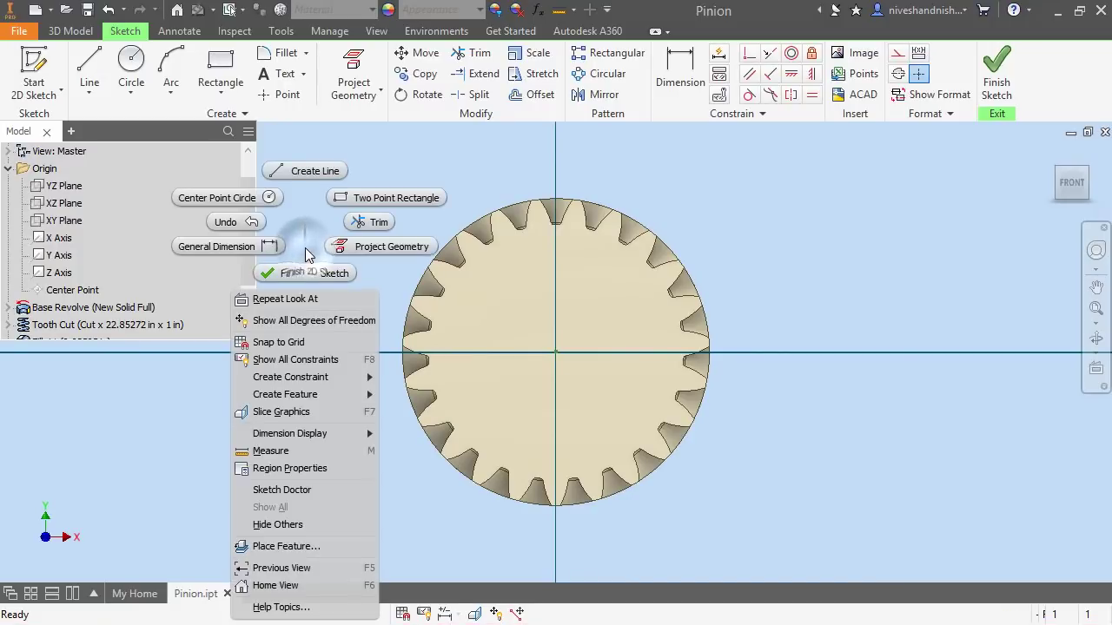
pyautogui.click(266, 199)
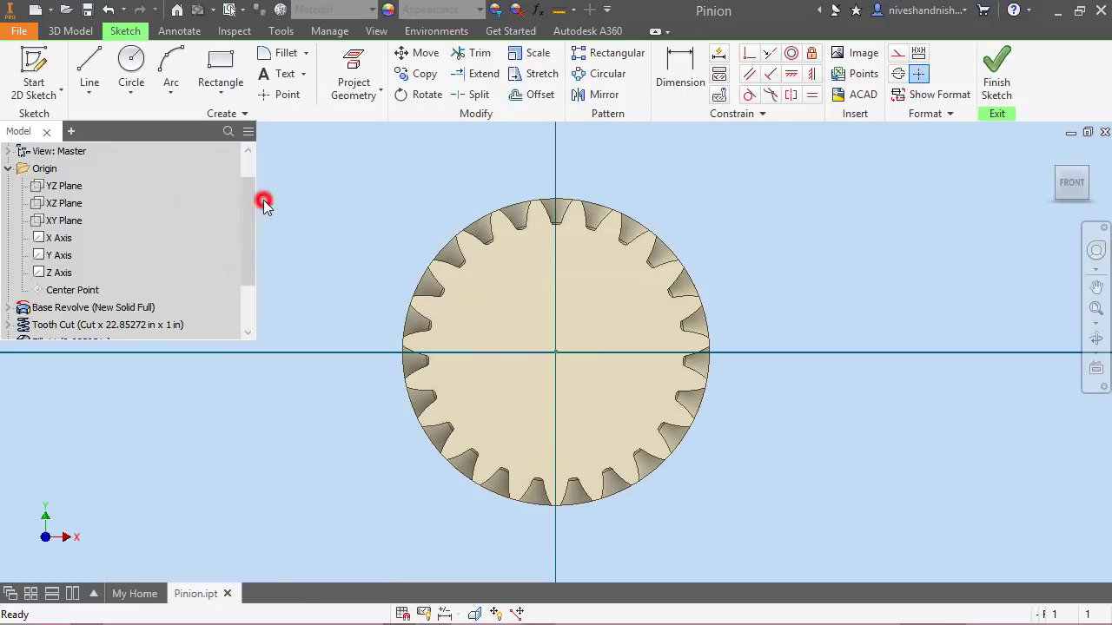
pyautogui.click(555, 352)
pyautogui.write('1')
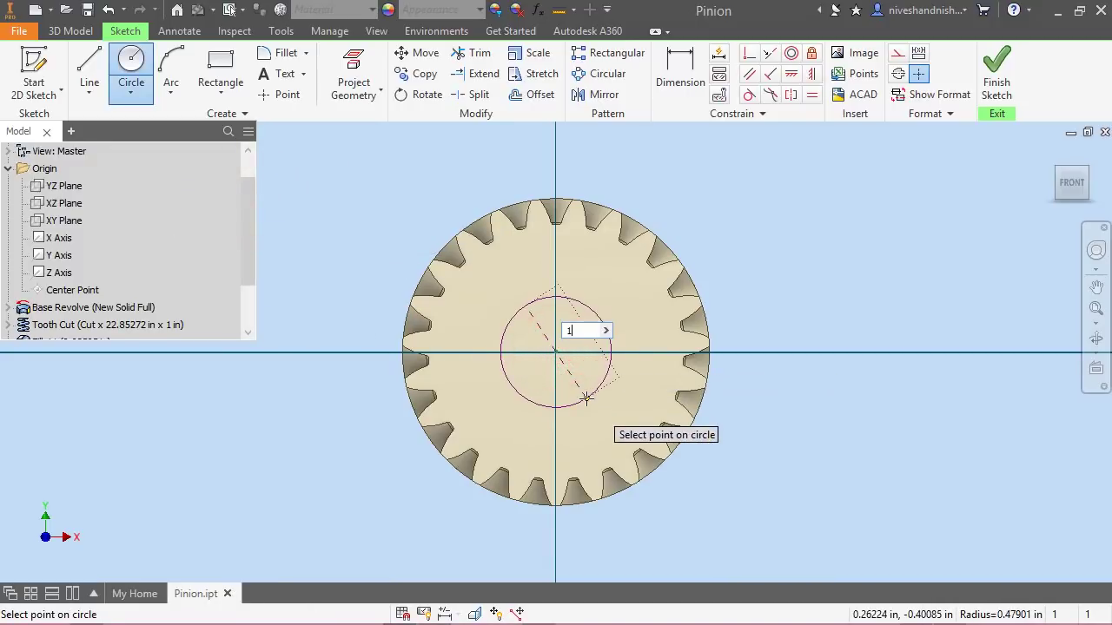
pyautogui.press('Return')
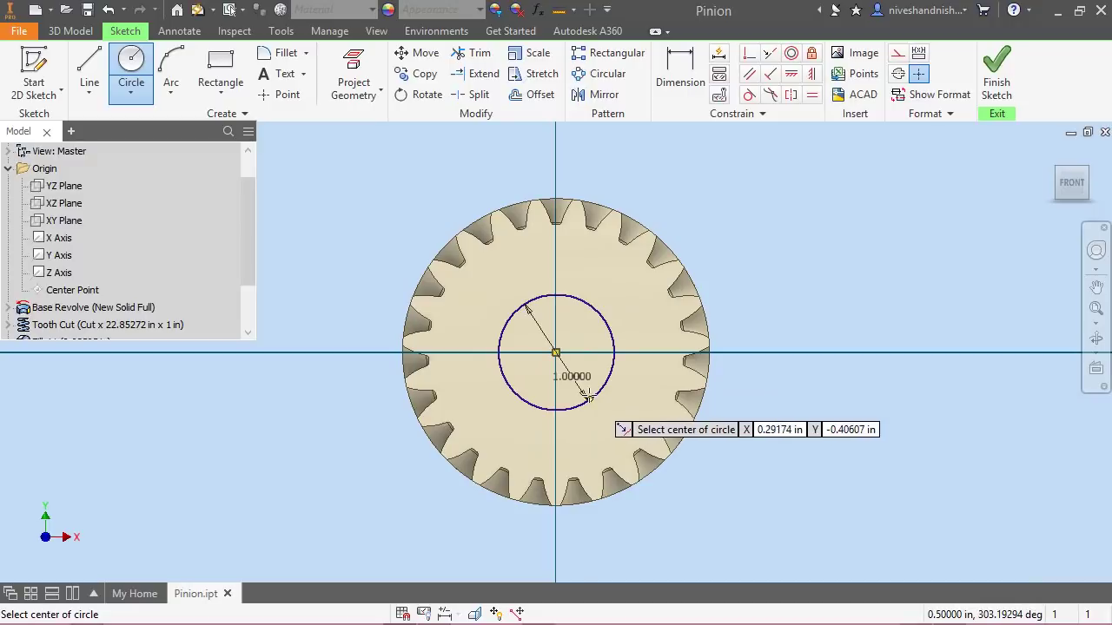
pyautogui.rightClick(799, 233)
pyautogui.click(778, 287)
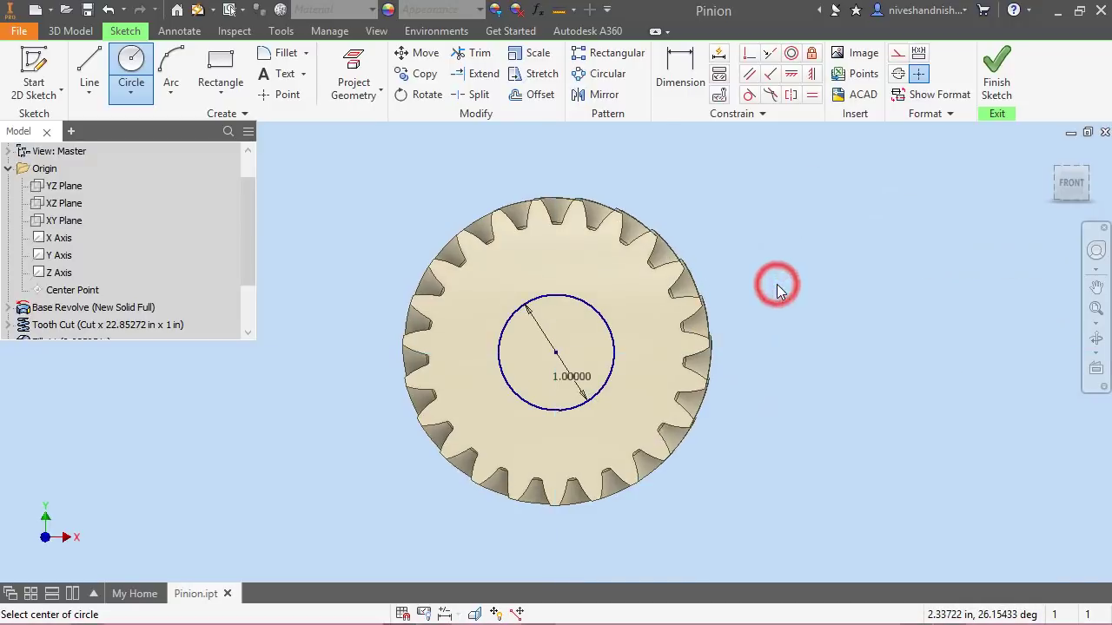
# Extrude the 1 in circle as a cut with All extents to bore through the pinion
pyautogui.click(524, 347)
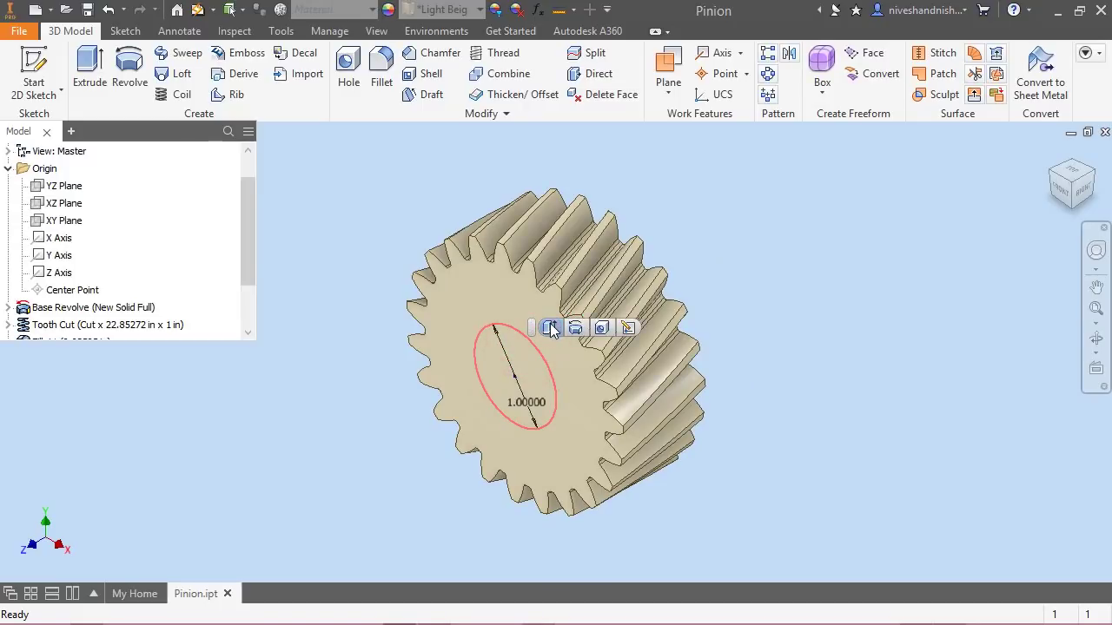
pyautogui.click(551, 328)
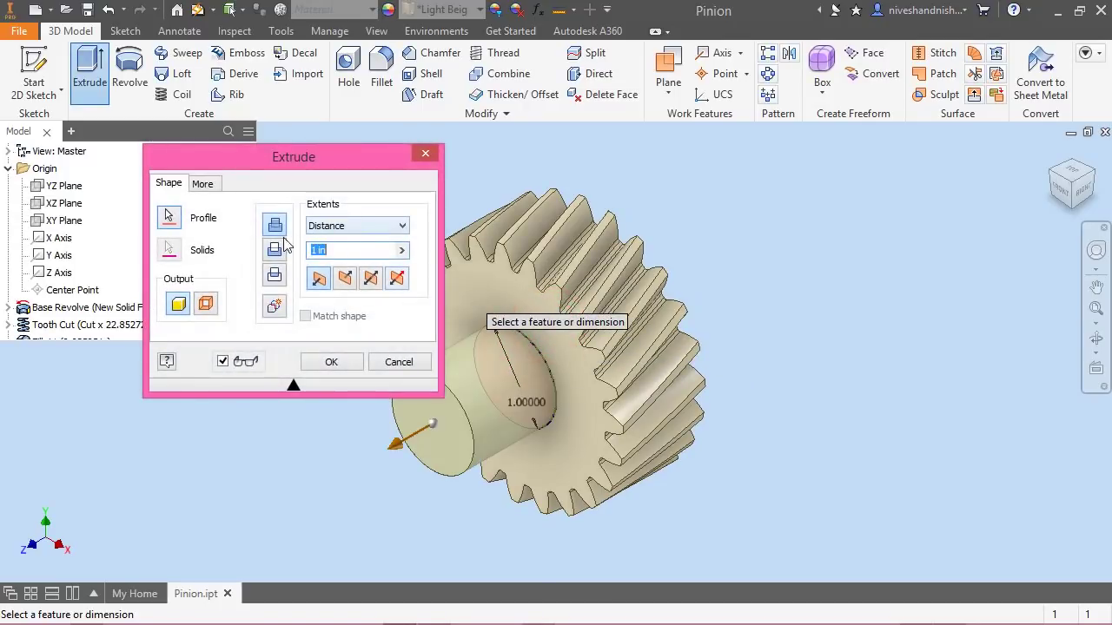
pyautogui.click(275, 250)
pyautogui.click(334, 225)
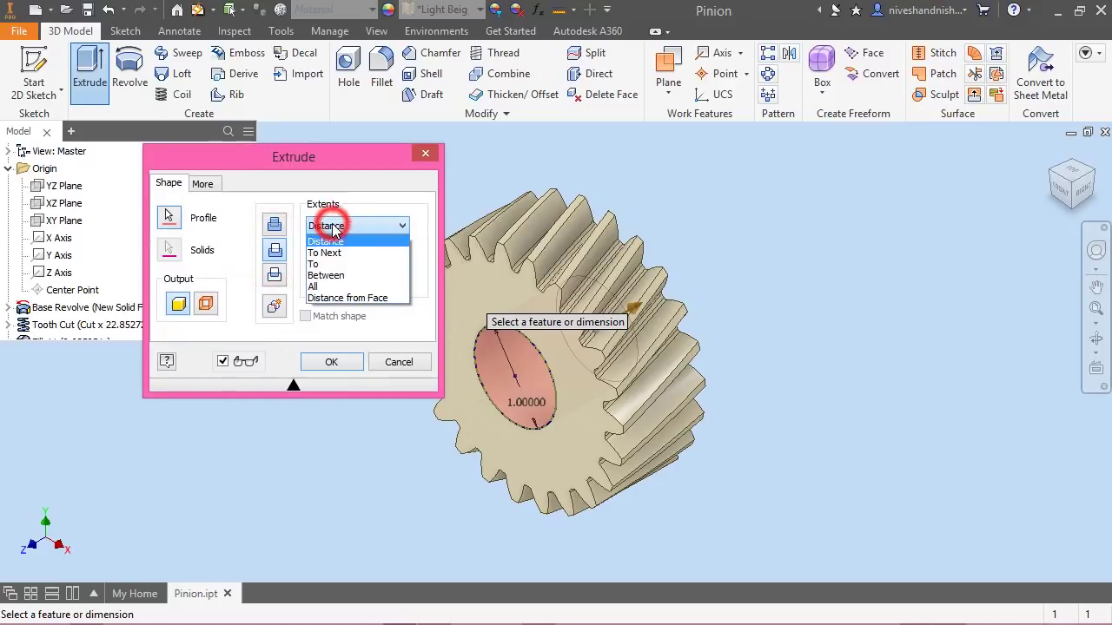
pyautogui.click(325, 285)
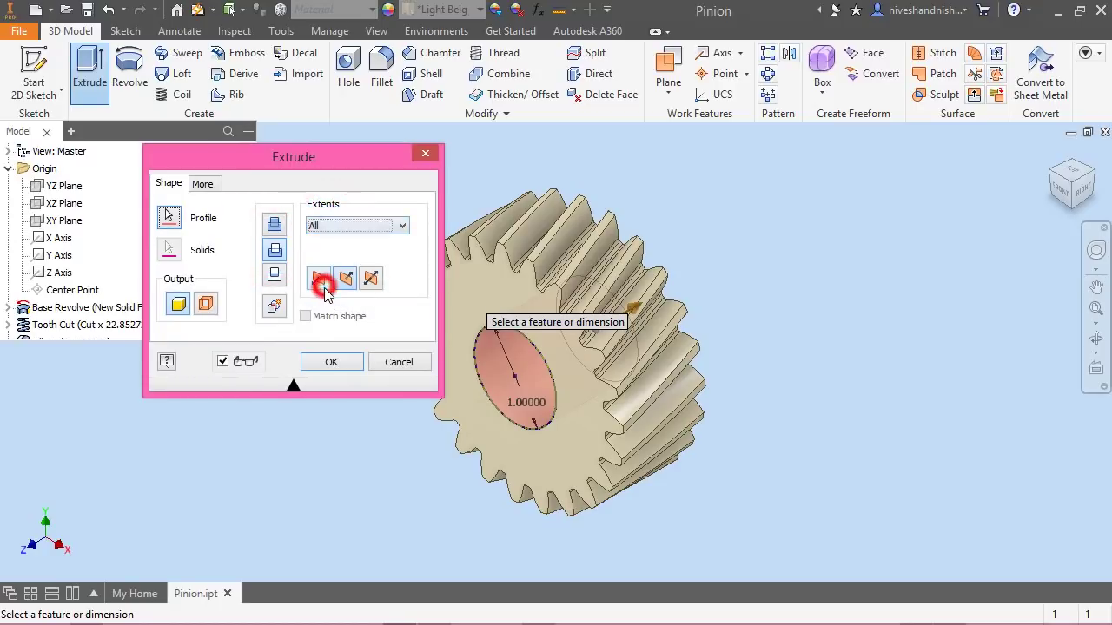
pyautogui.click(327, 363)
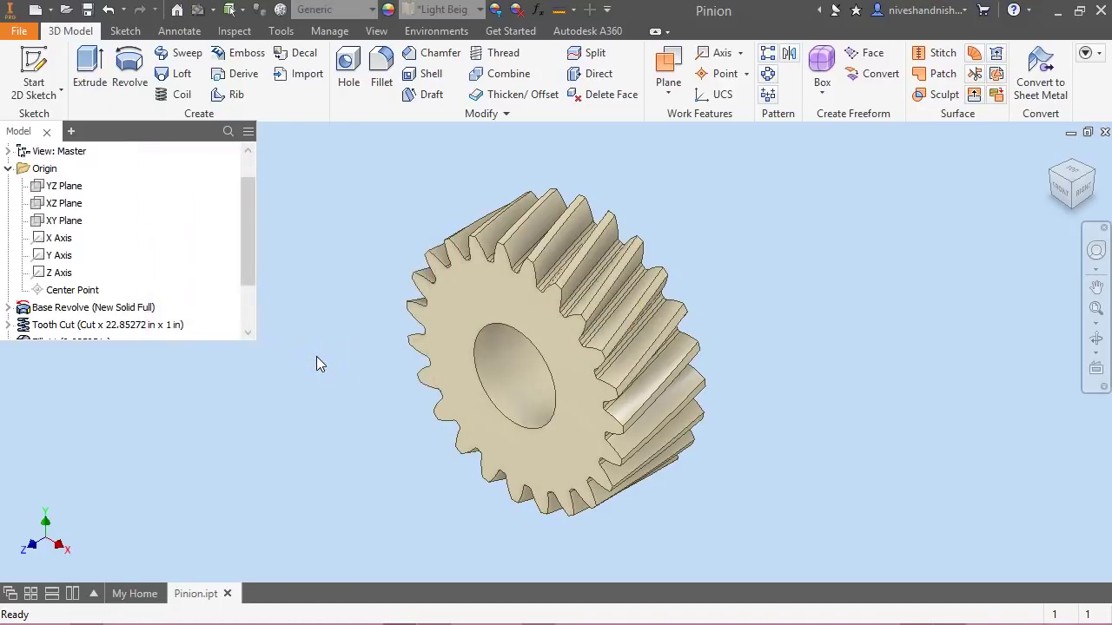
# Collapse the model tree and rename the sketch under the extruded cut as Bore Sketch
pyautogui.rightClick(228, 247)
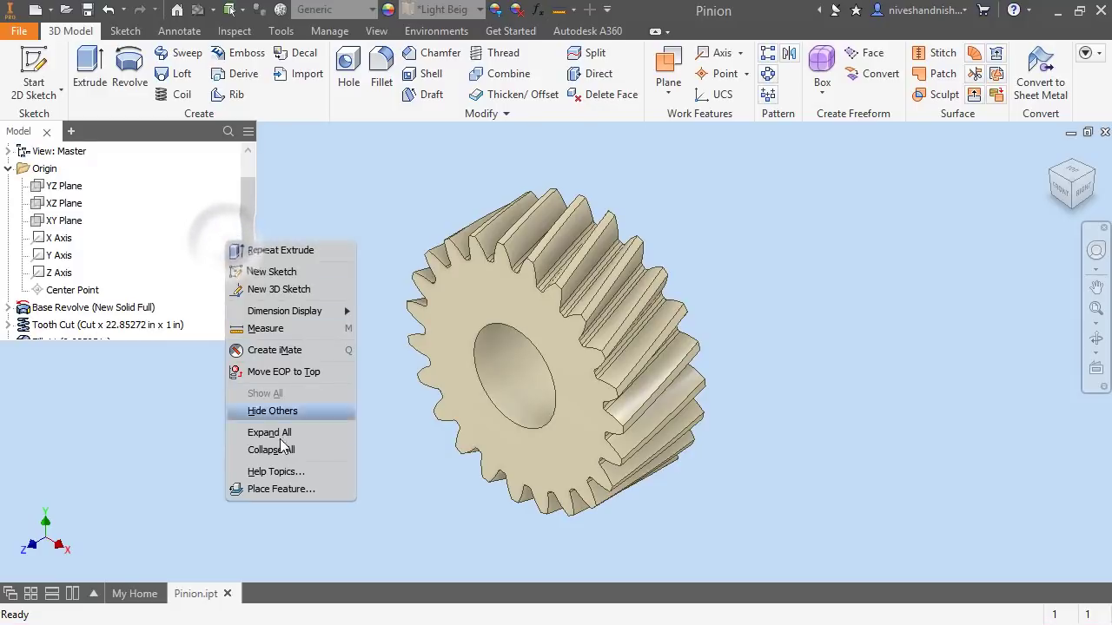
pyautogui.click(292, 451)
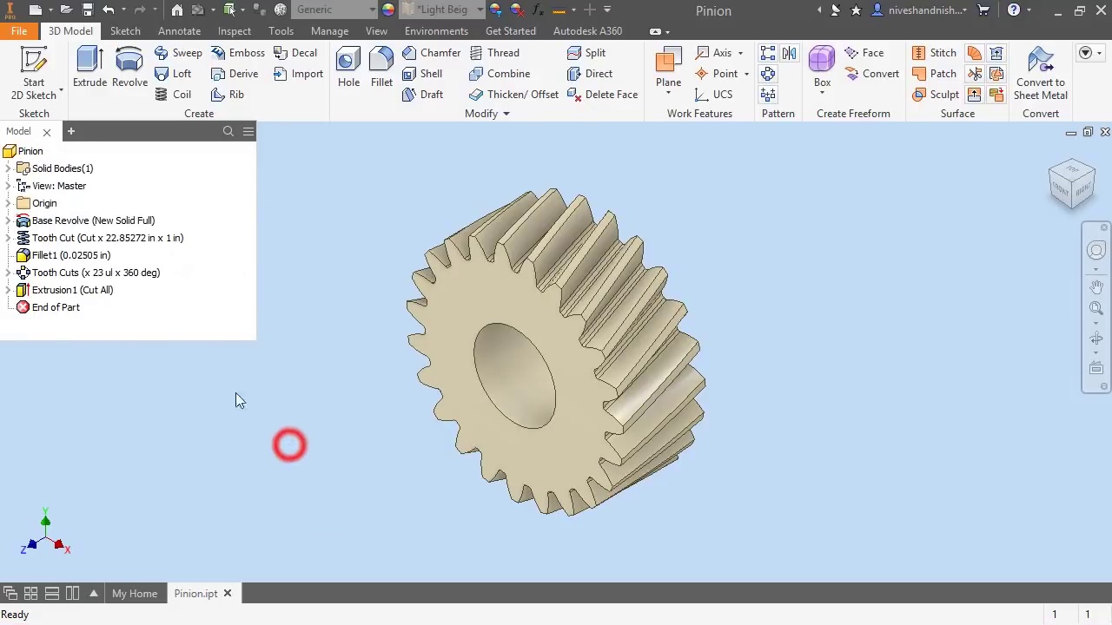
pyautogui.click(10, 290)
pyautogui.click(44, 308)
pyautogui.click(47, 308)
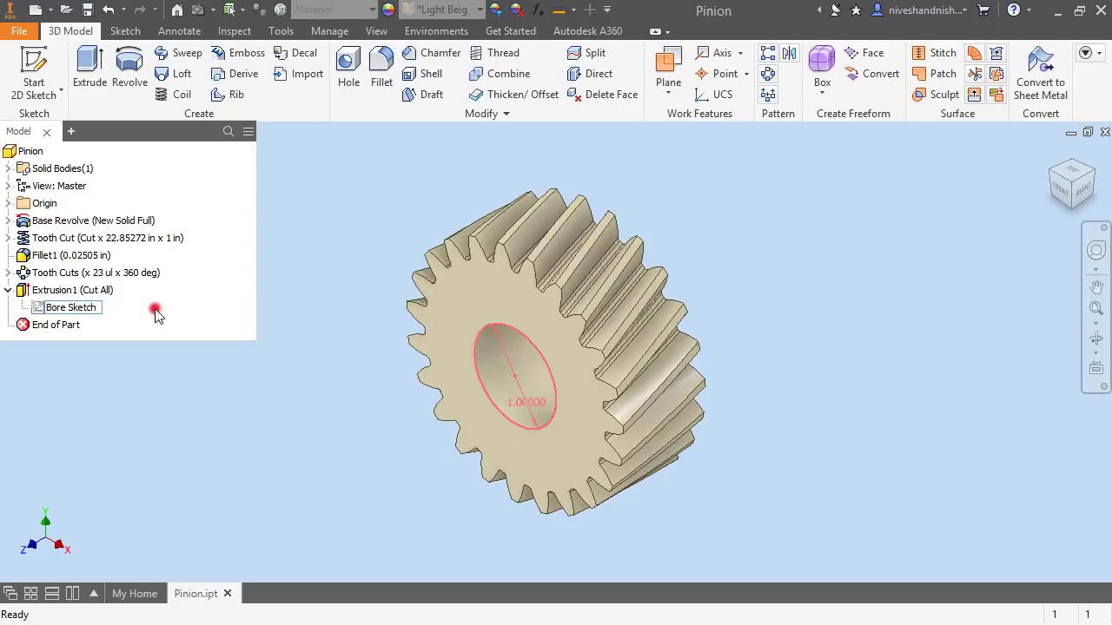
# Rename the extruded cut feature as Bore
pyautogui.click(61, 290)
pyautogui.click(60, 290)
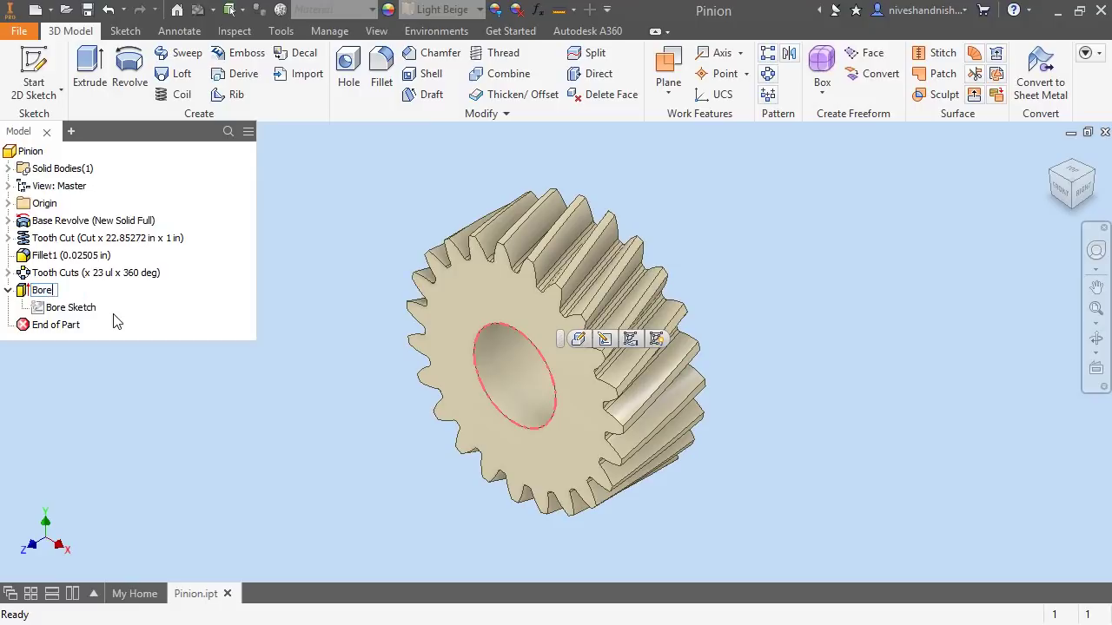
pyautogui.click(212, 308)
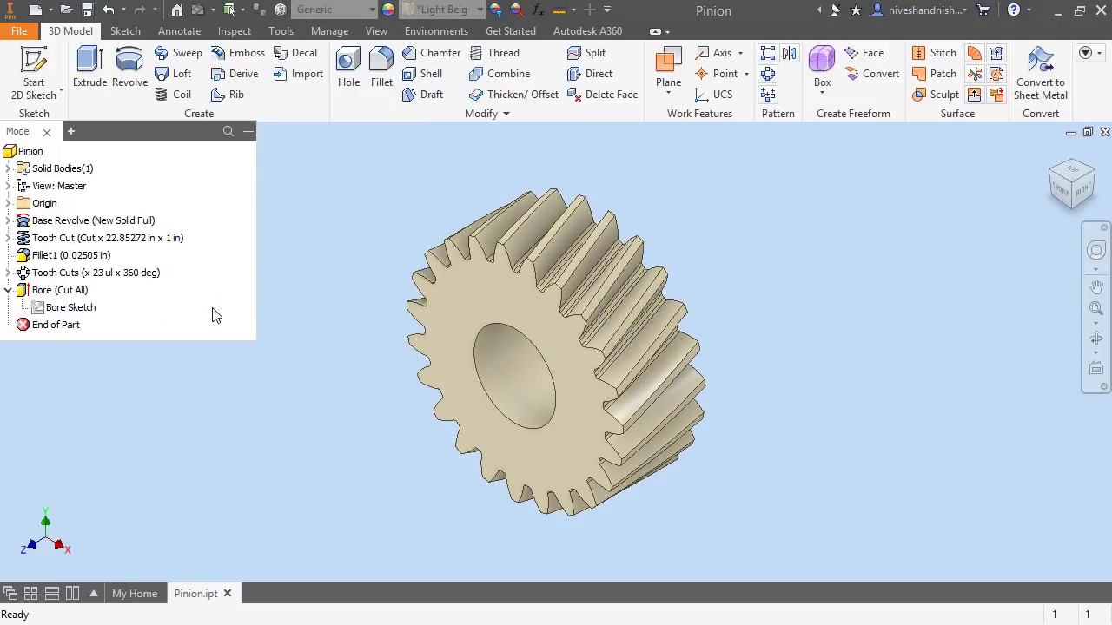
# Start a sketch on the XY plane and draw a rectangle about 0.4 in tall across the upper part of the bore
pyautogui.rightClick(680, 202)
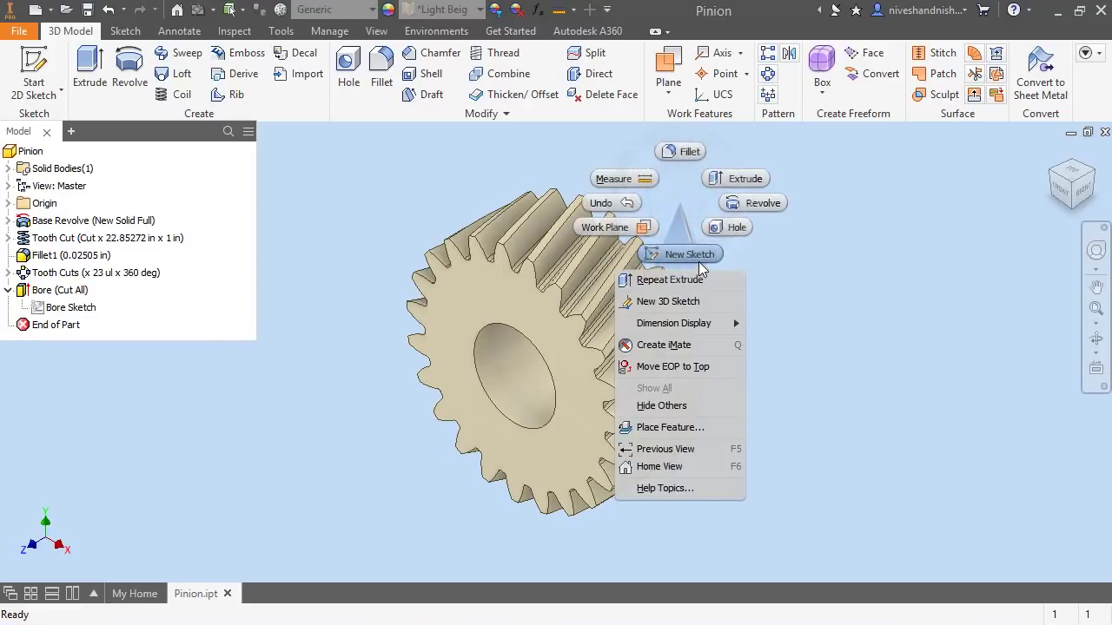
pyautogui.click(691, 255)
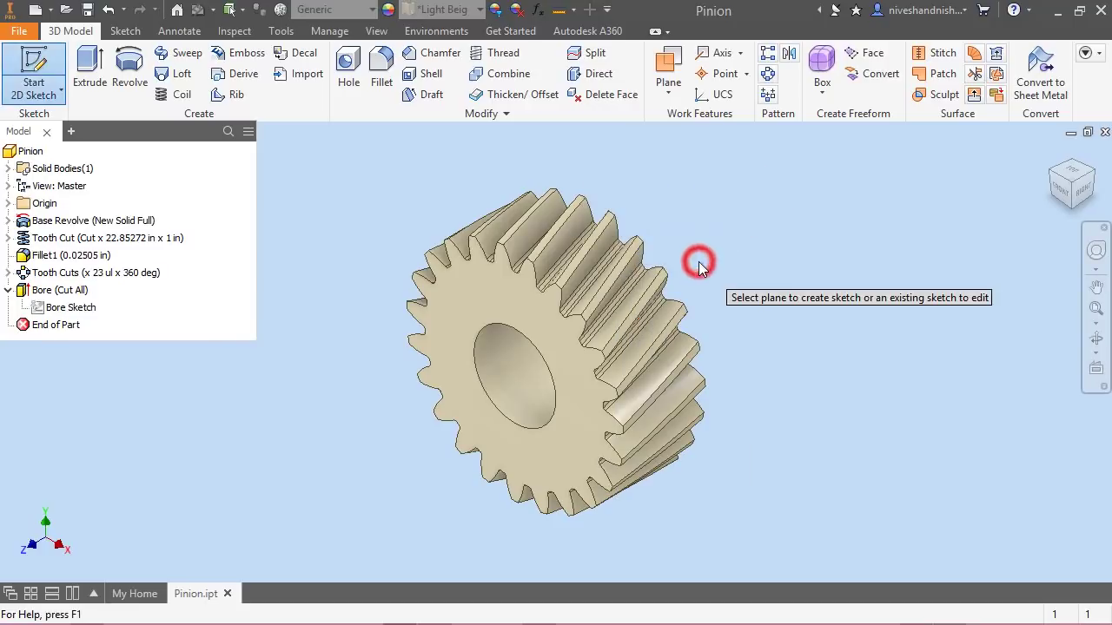
pyautogui.click(8, 205)
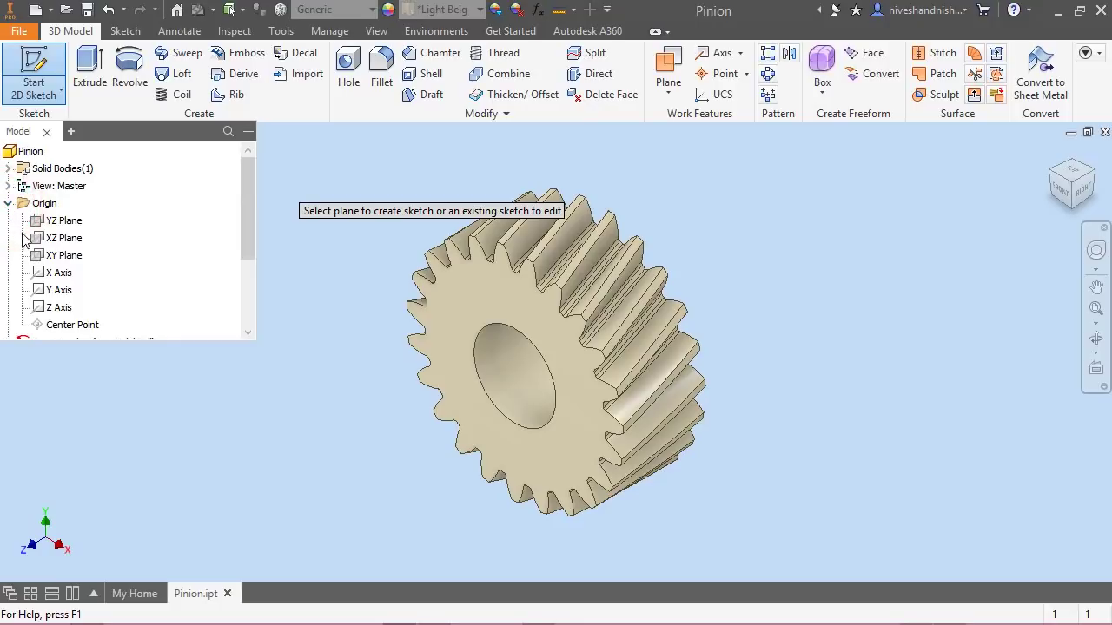
pyautogui.click(53, 255)
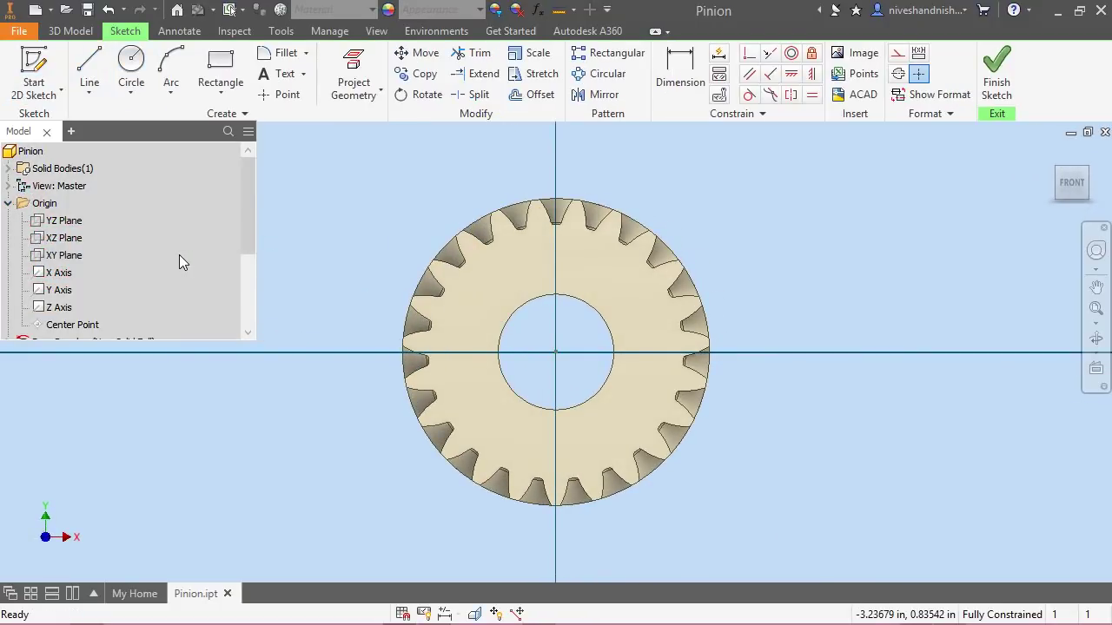
pyautogui.click(224, 68)
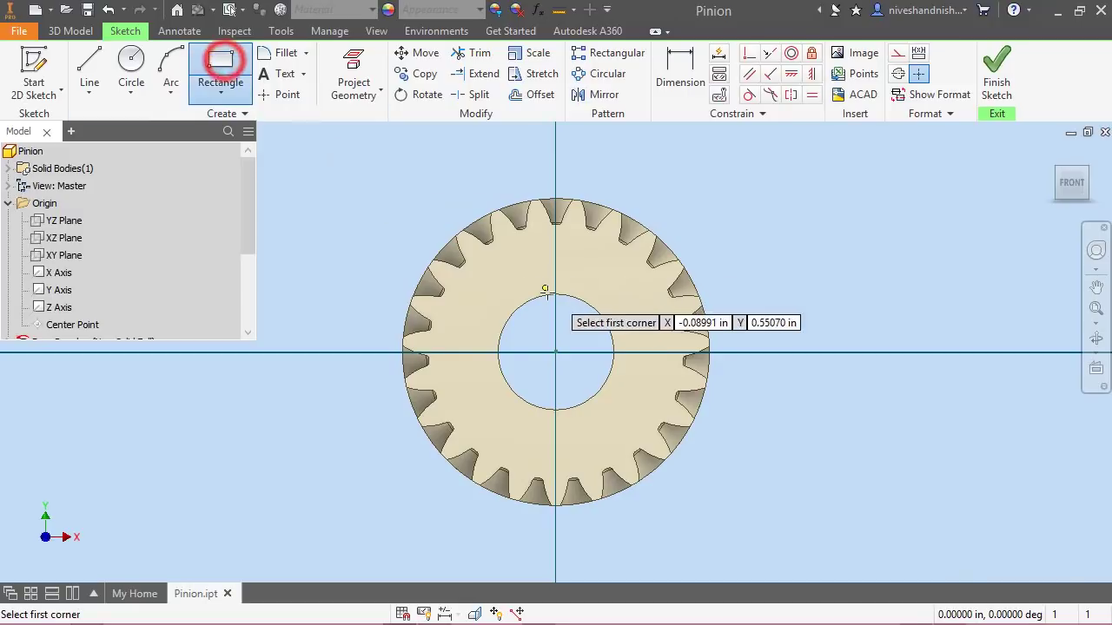
pyautogui.click(526, 295)
pyautogui.click(583, 340)
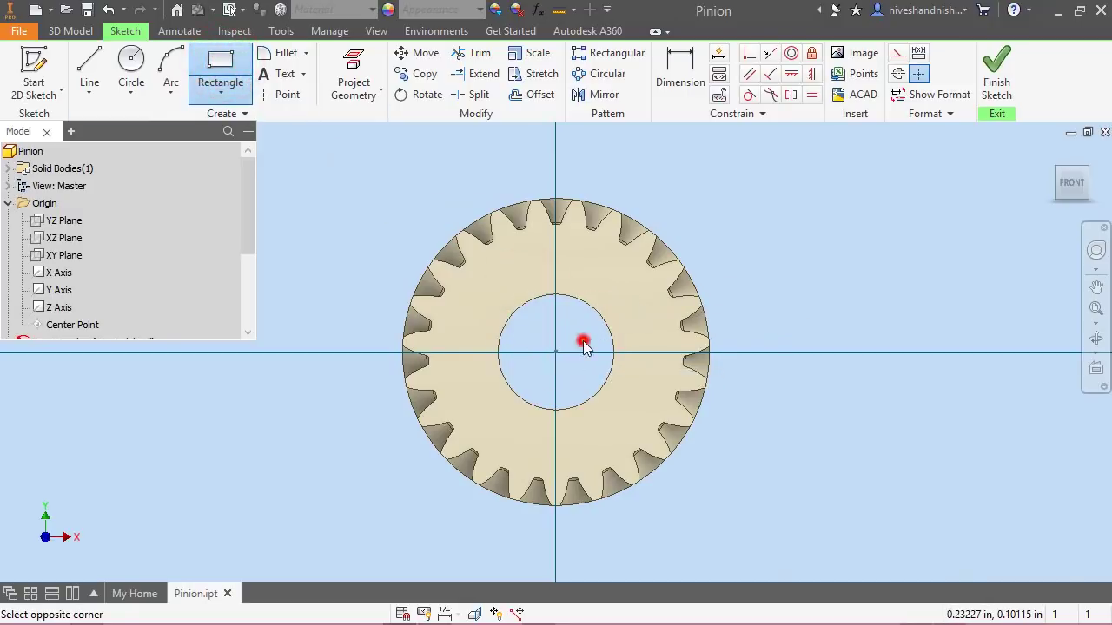
# Dimension the keyway rectangle with a height of .614 in and a width of .25 in
pyautogui.rightClick(713, 182)
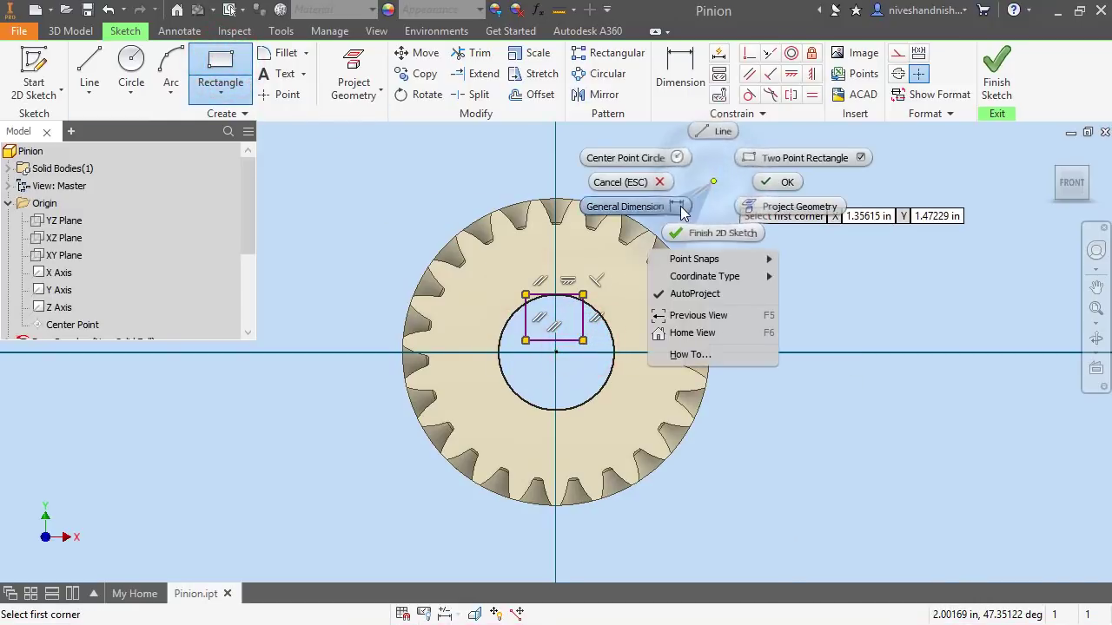
pyautogui.click(675, 207)
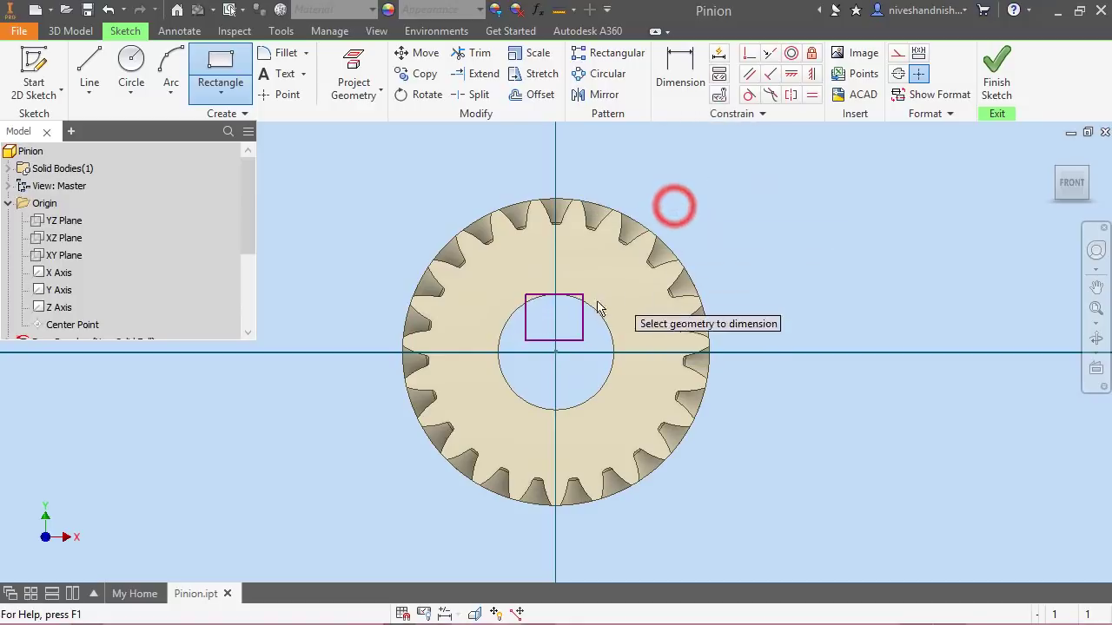
pyautogui.click(584, 308)
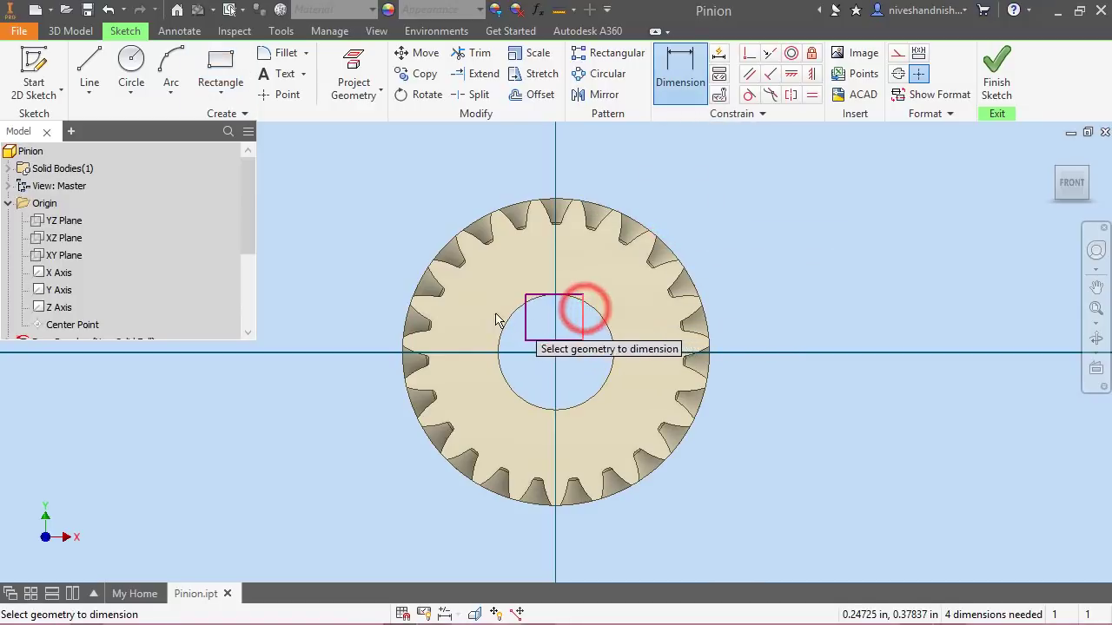
pyautogui.click(487, 312)
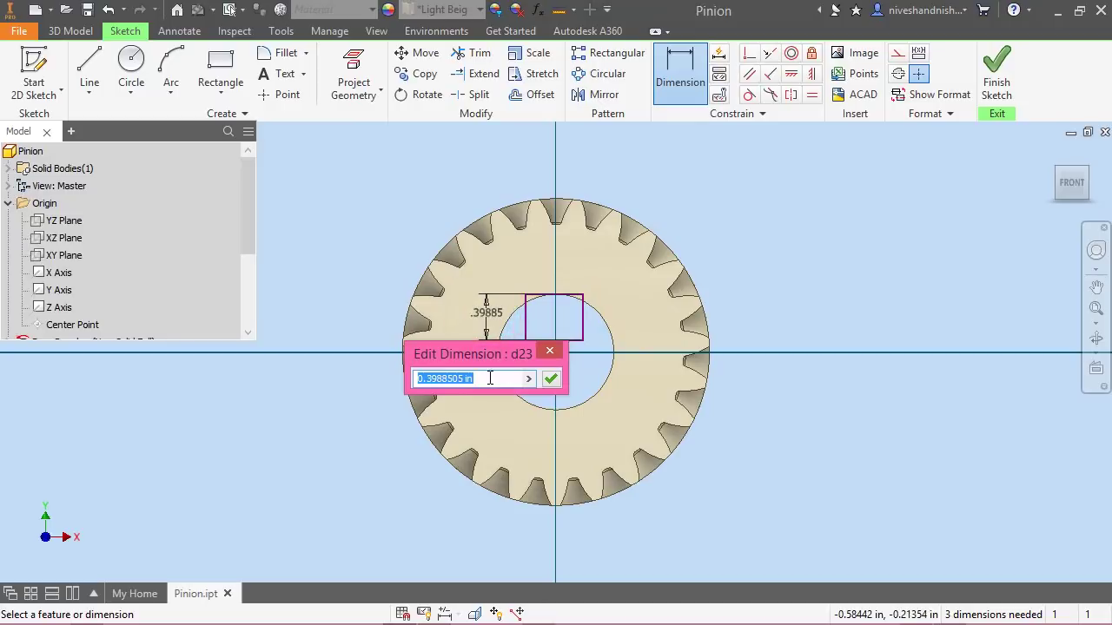
pyautogui.write('.614')
pyautogui.press('Return')
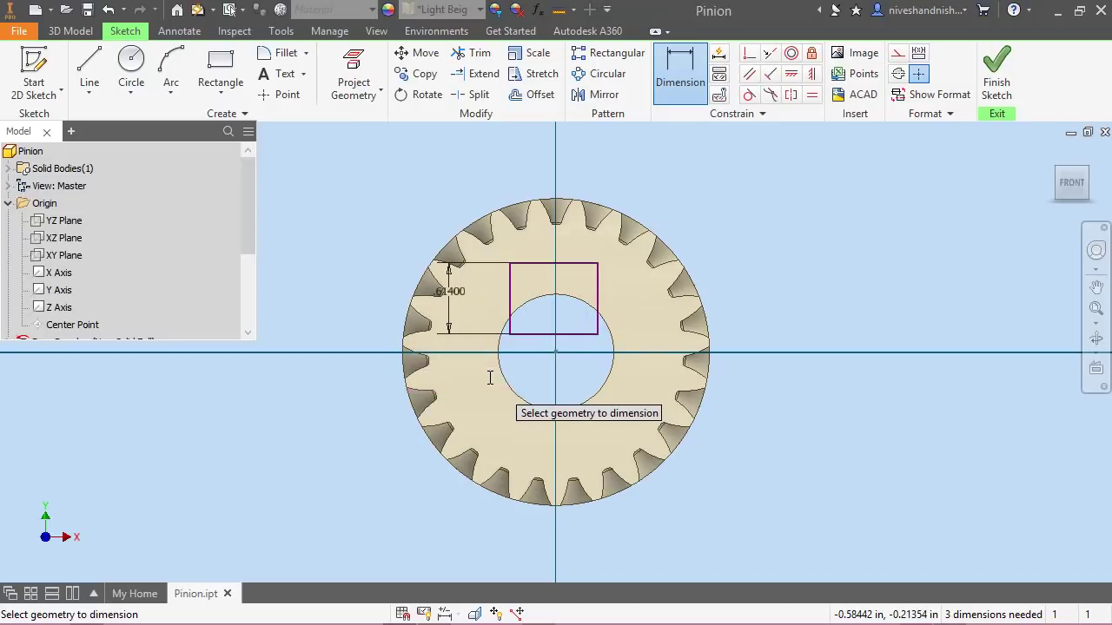
pyautogui.click(540, 336)
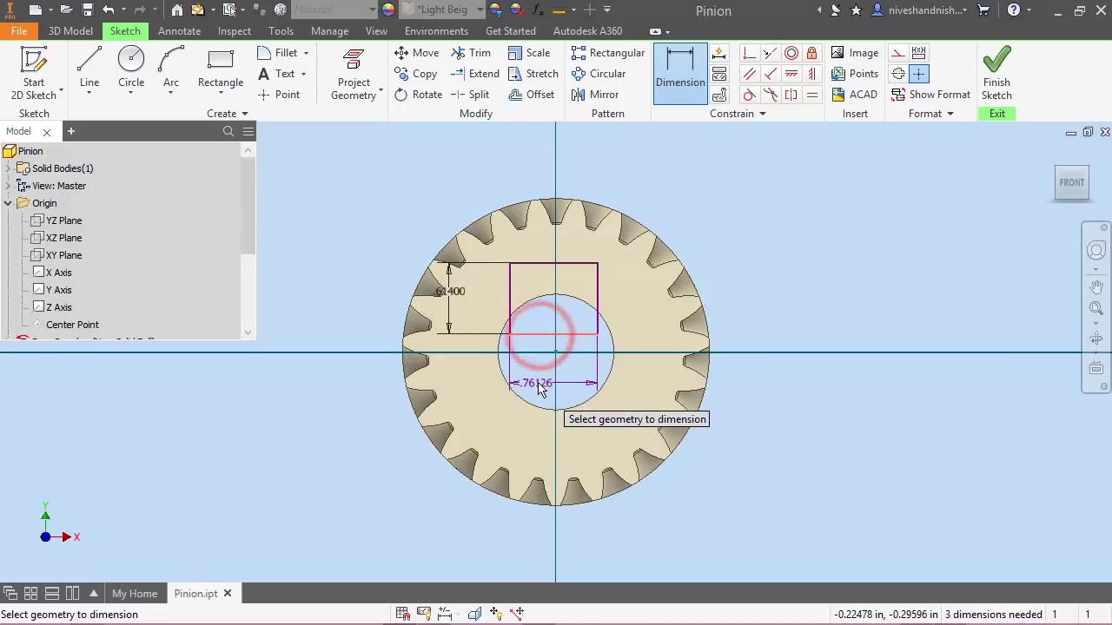
pyautogui.click(538, 383)
pyautogui.write('.25')
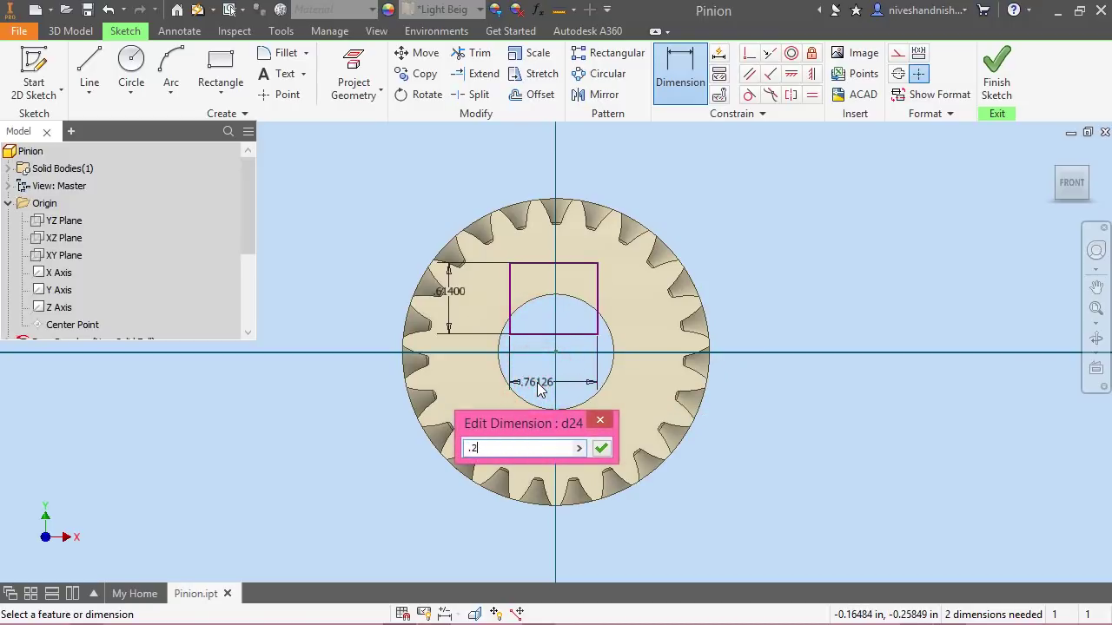
pyautogui.press('Return')
pyautogui.rightClick(732, 139)
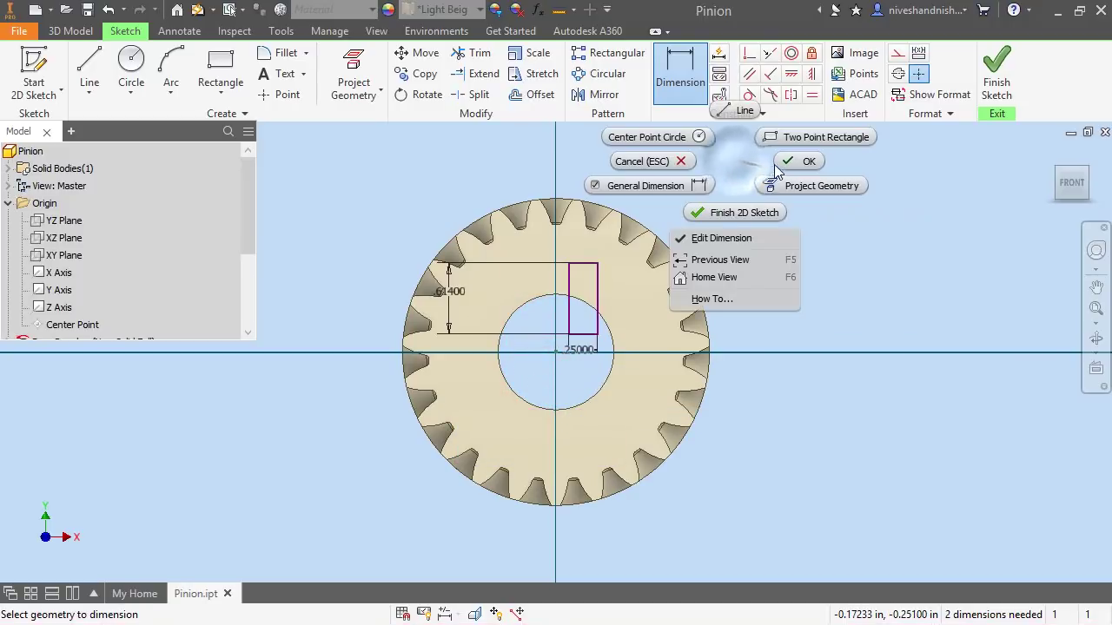
pyautogui.click(777, 160)
# Apply a coincident constraint between the midpoint of the rectangle's lower edge and the sketch origin
pyautogui.click(749, 53)
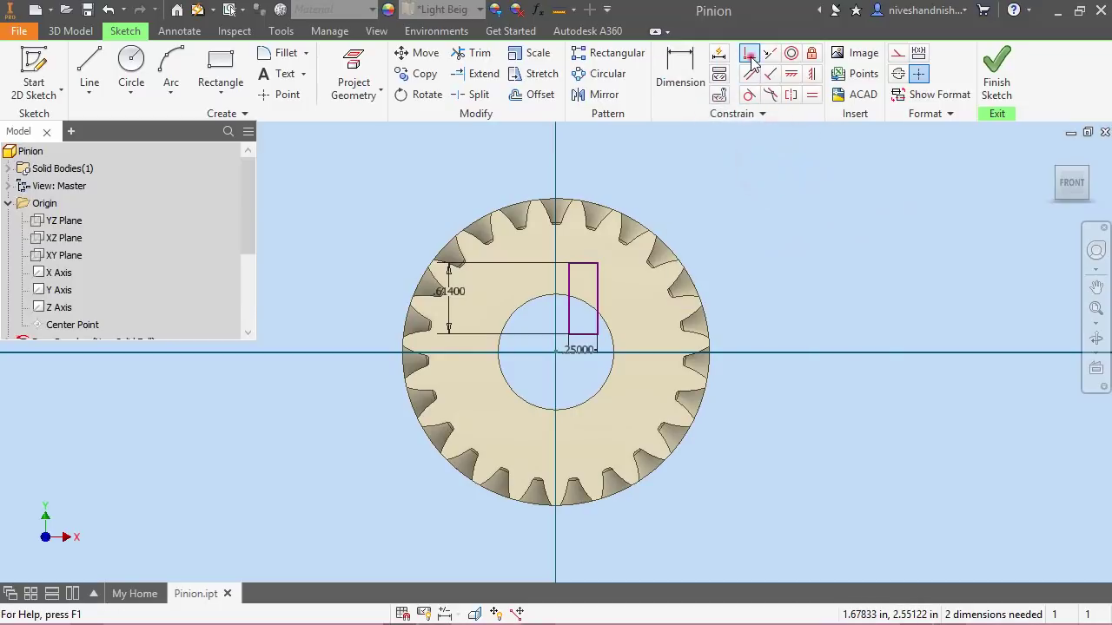
pyautogui.click(584, 335)
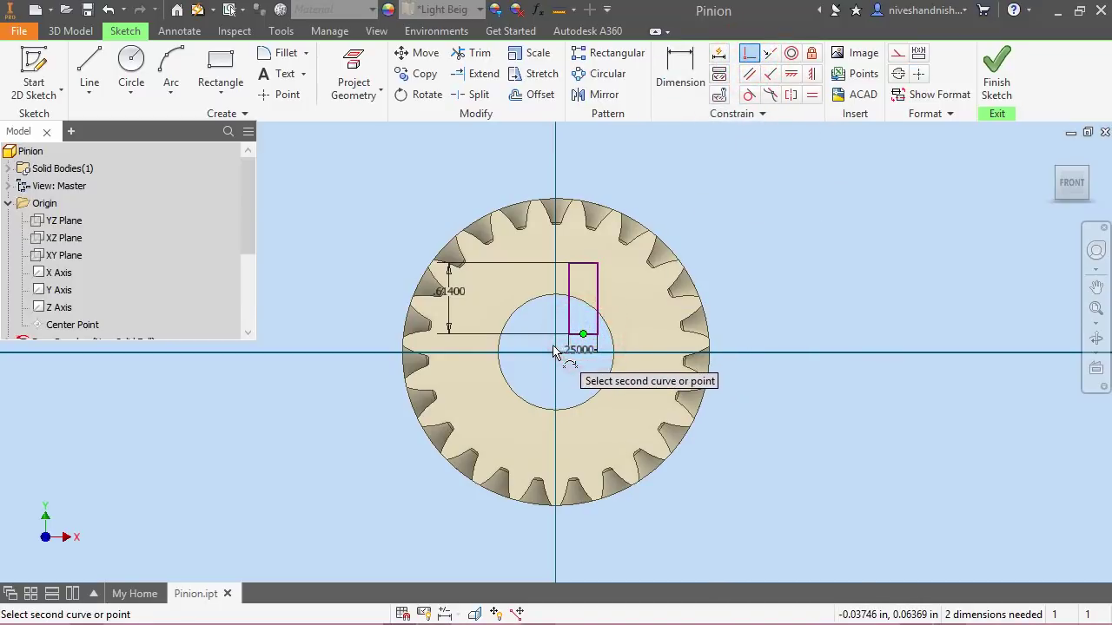
pyautogui.click(555, 352)
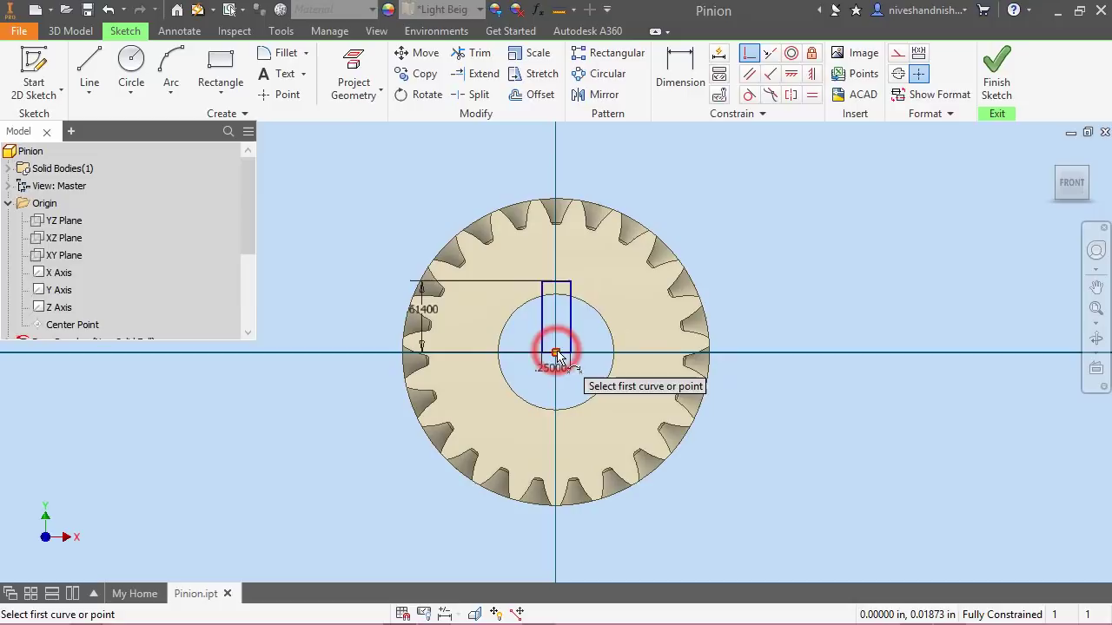
# Finish the keyway sketch and extrude the rectangle as a cut between the gear's front and back faces
pyautogui.rightClick(739, 205)
pyautogui.click(724, 246)
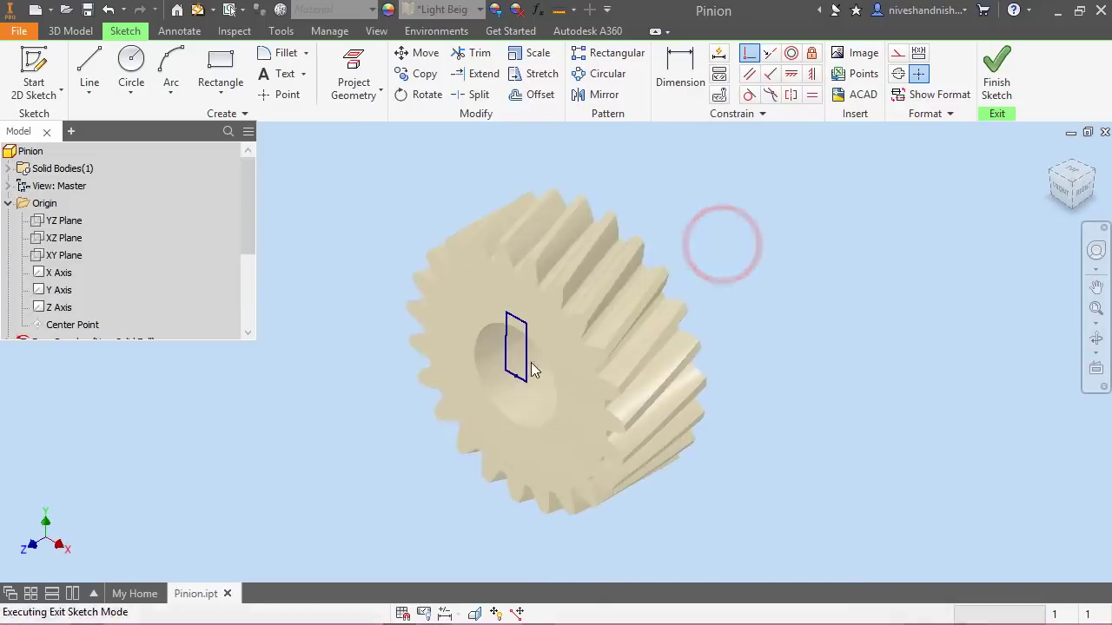
pyautogui.click(524, 351)
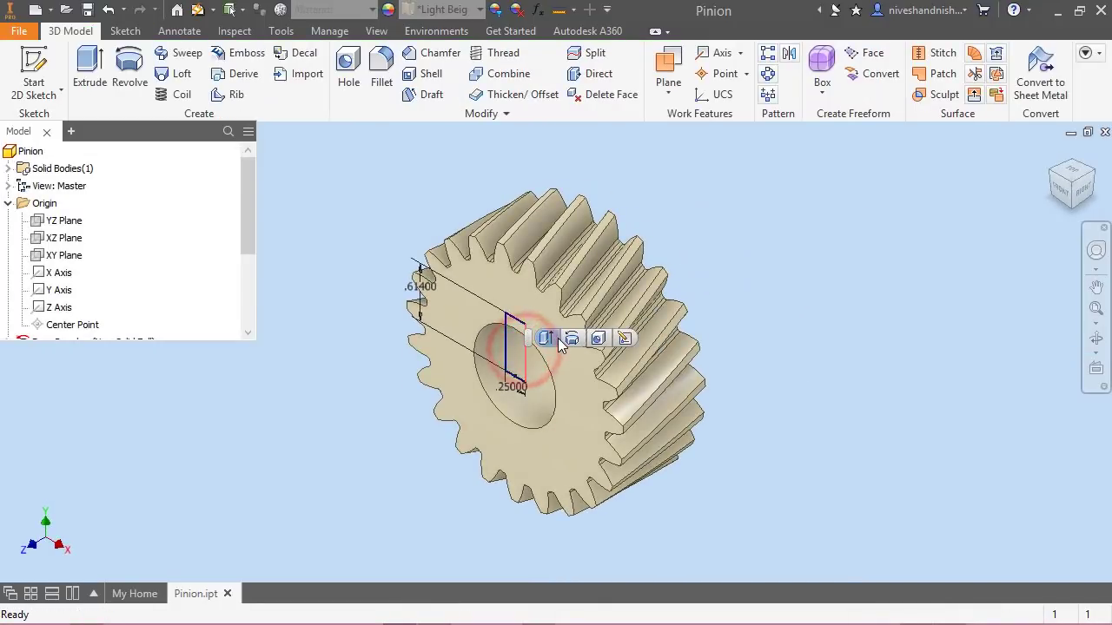
pyautogui.click(558, 340)
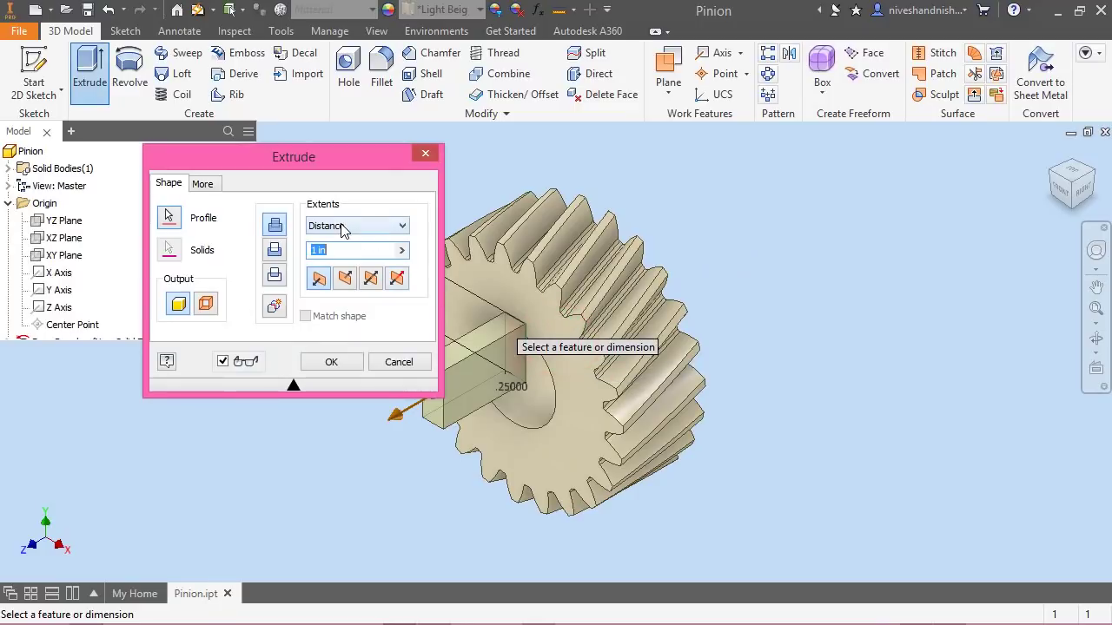
pyautogui.click(341, 226)
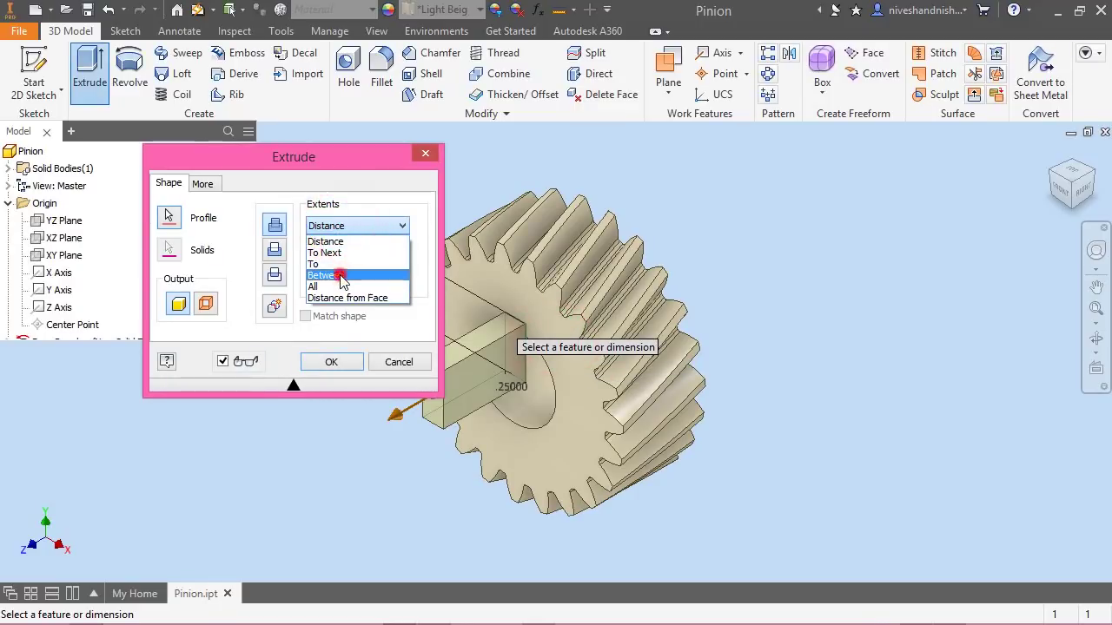
pyautogui.click(342, 276)
pyautogui.click(576, 437)
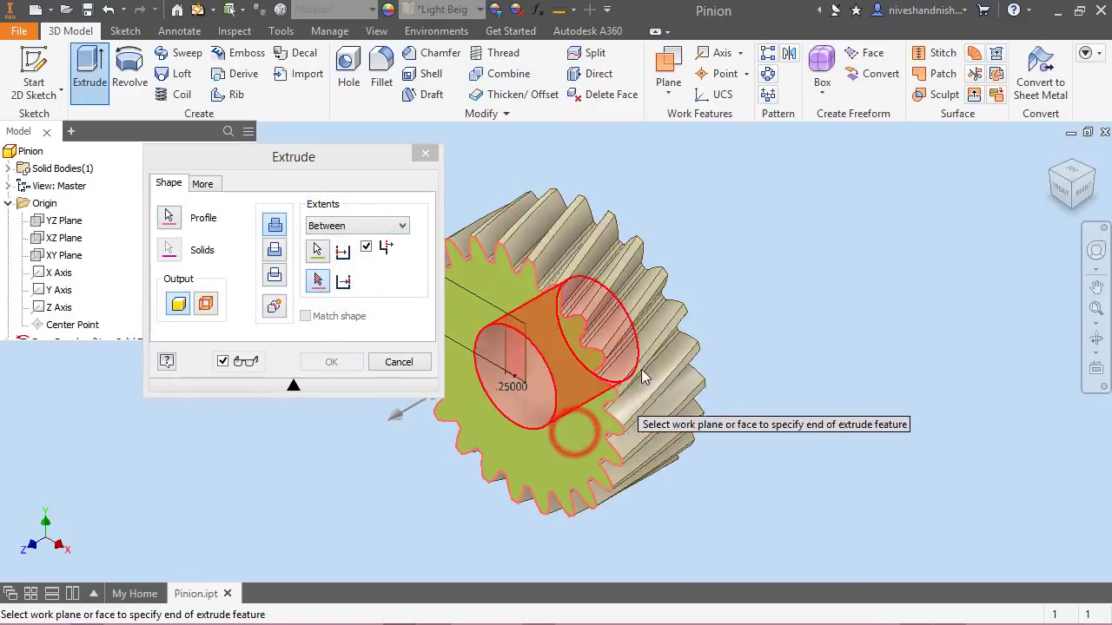
pyautogui.click(1094, 172)
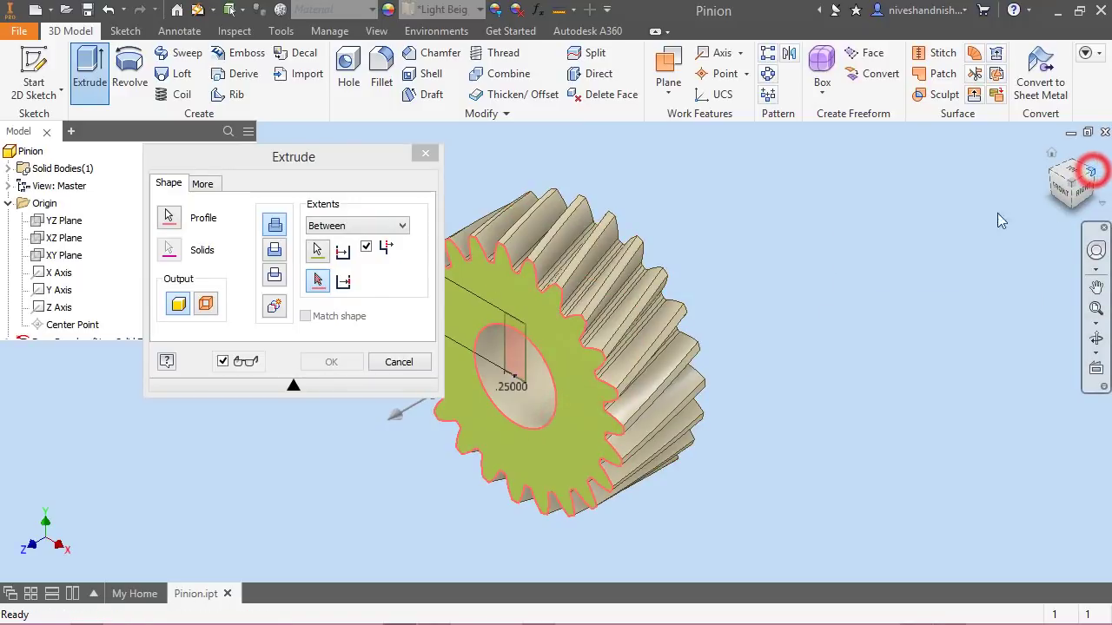
pyautogui.click(634, 337)
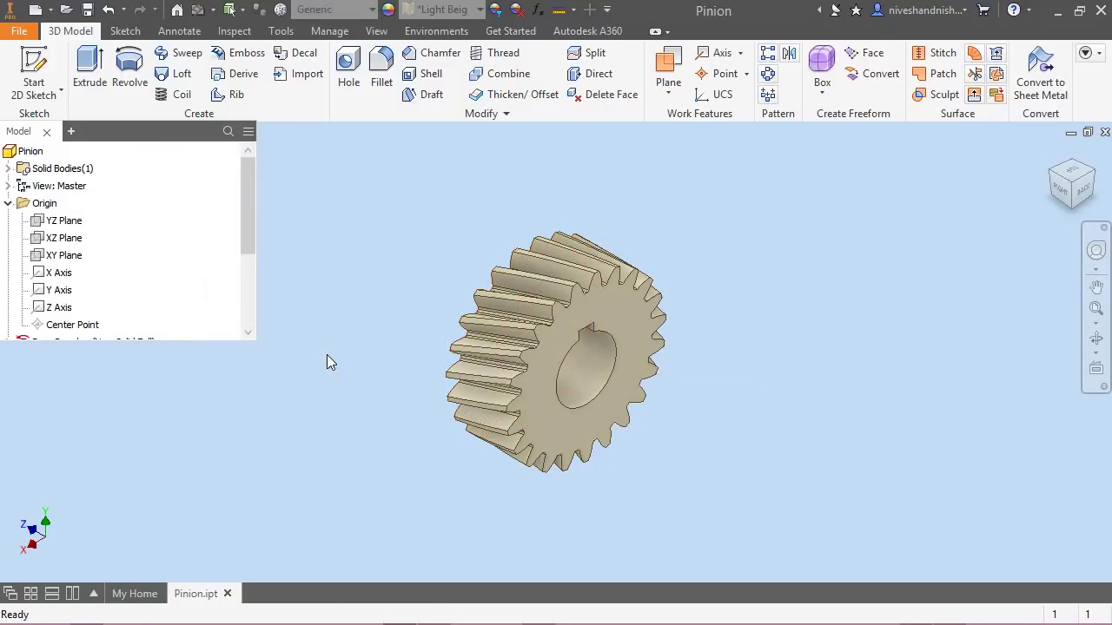
pyautogui.click(1051, 158)
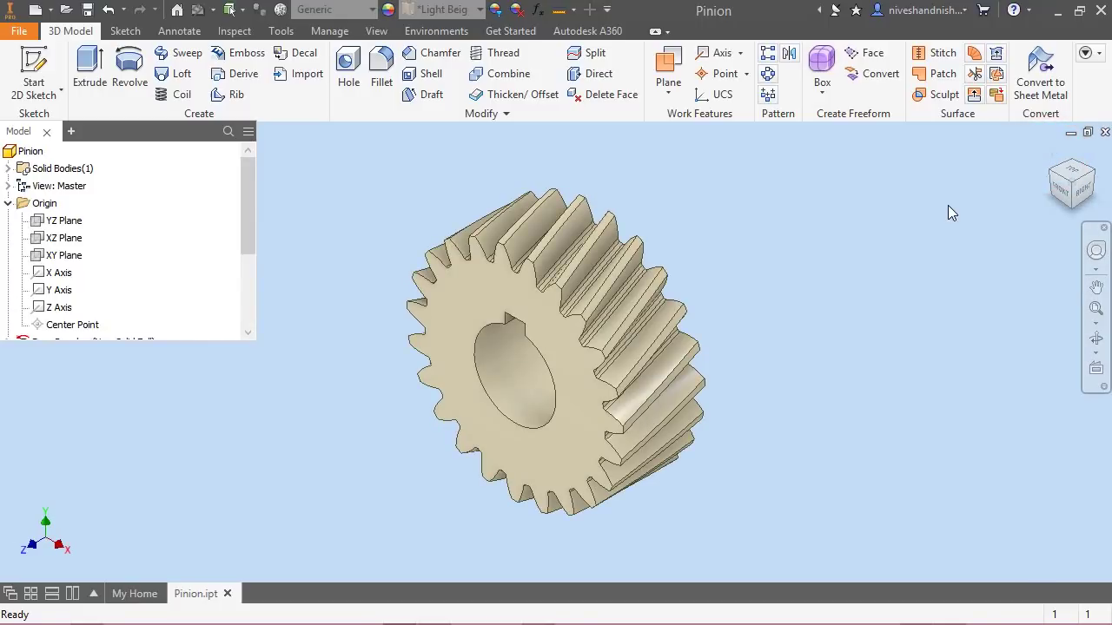
# Collapse the model tree and rename the sketch under the keyway extrusion as Key Sketch
pyautogui.rightClick(122, 247)
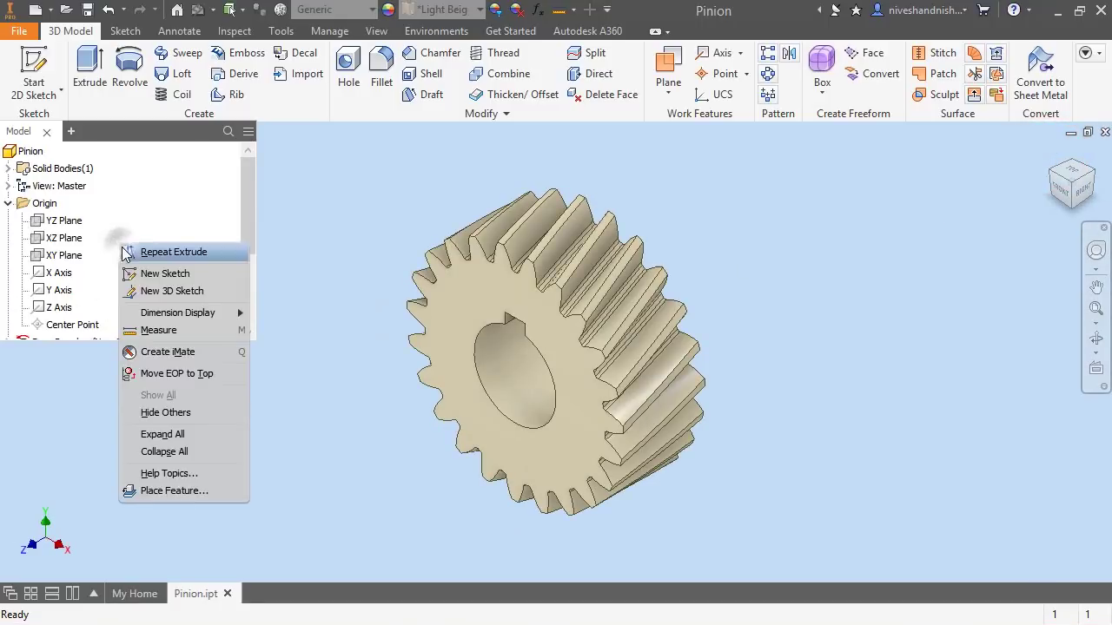
pyautogui.click(161, 453)
pyautogui.click(8, 307)
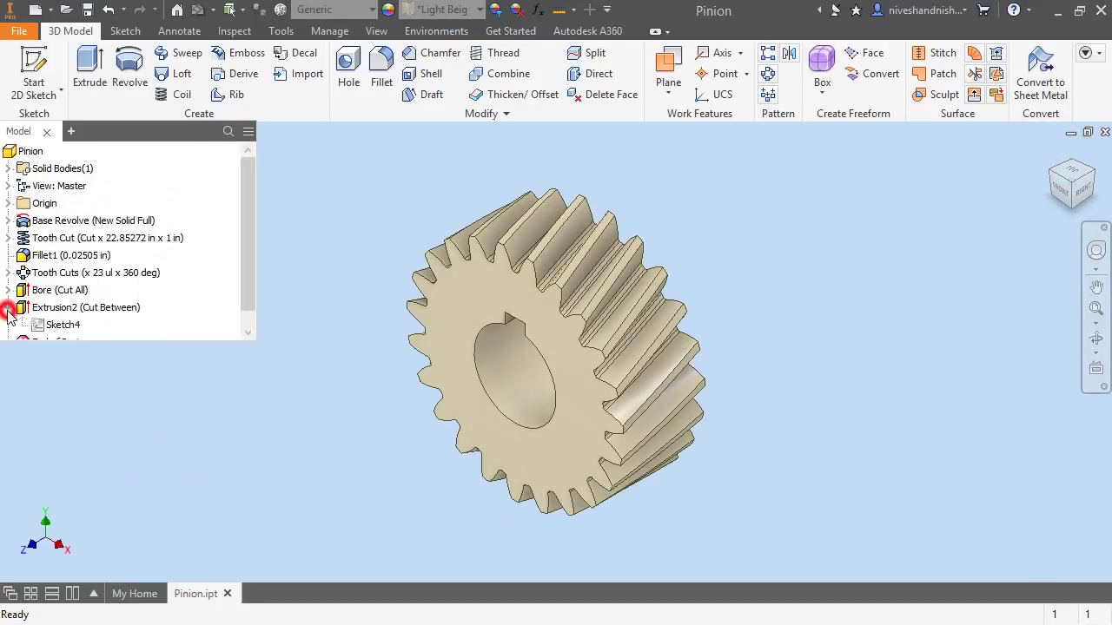
pyautogui.click(57, 324)
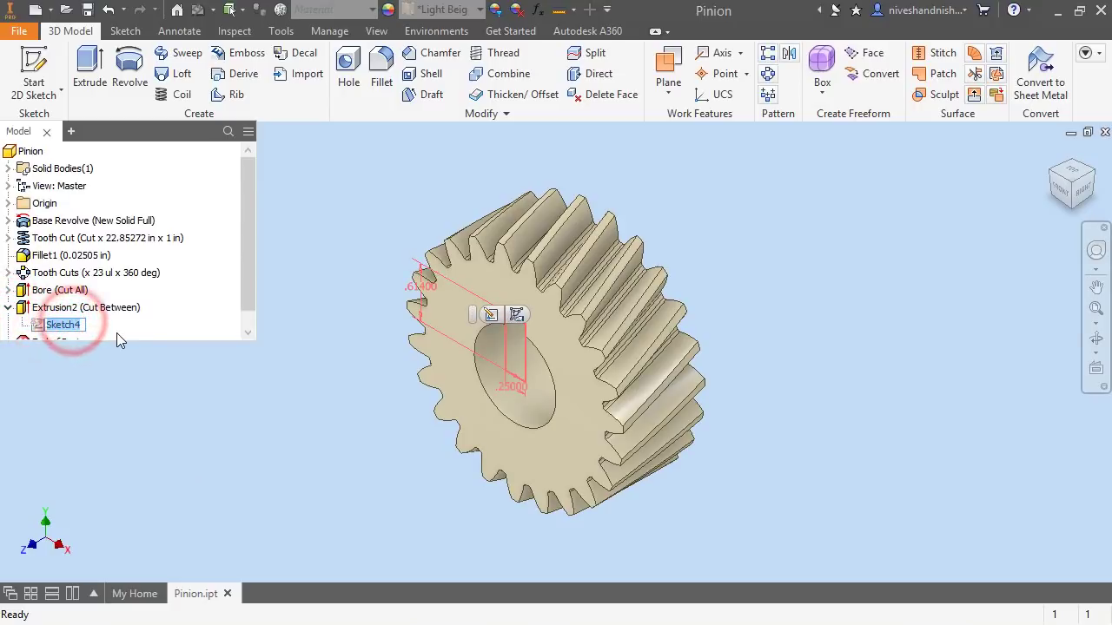
pyautogui.write('Key')
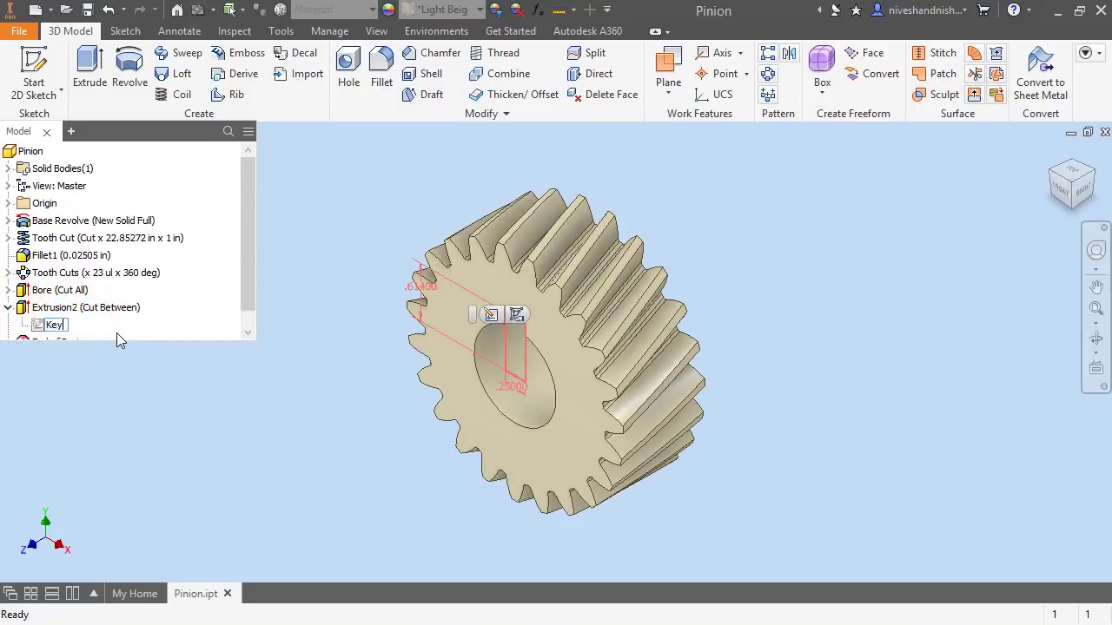
pyautogui.write(' Sketch')
# Rename the keyway cut feature as Keyway and collapse the model tree
pyautogui.click(54, 308)
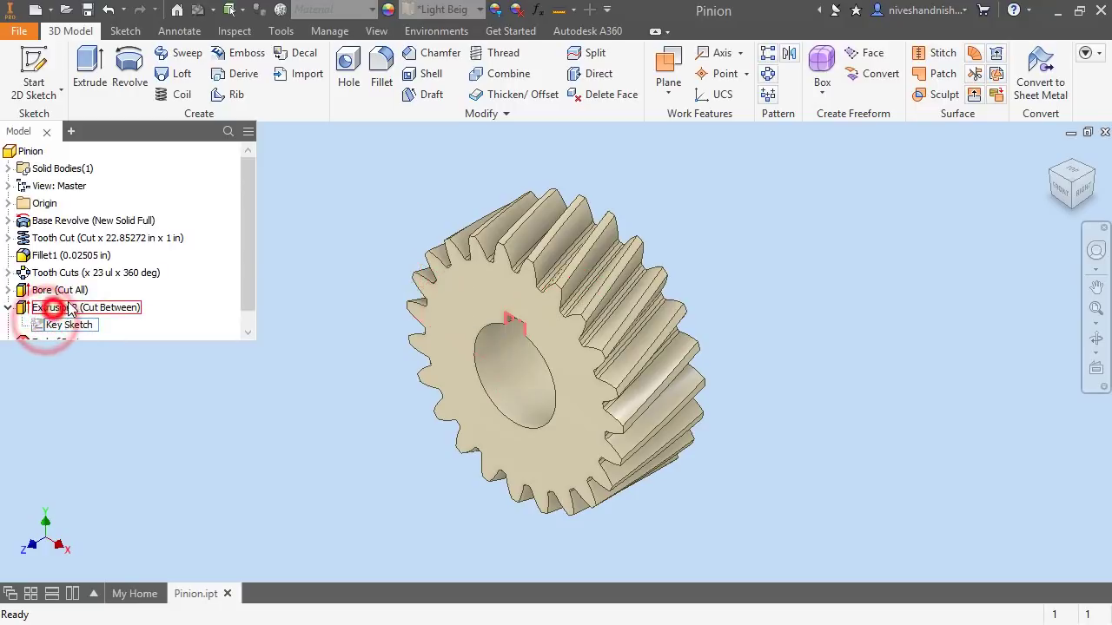
pyautogui.click(65, 309)
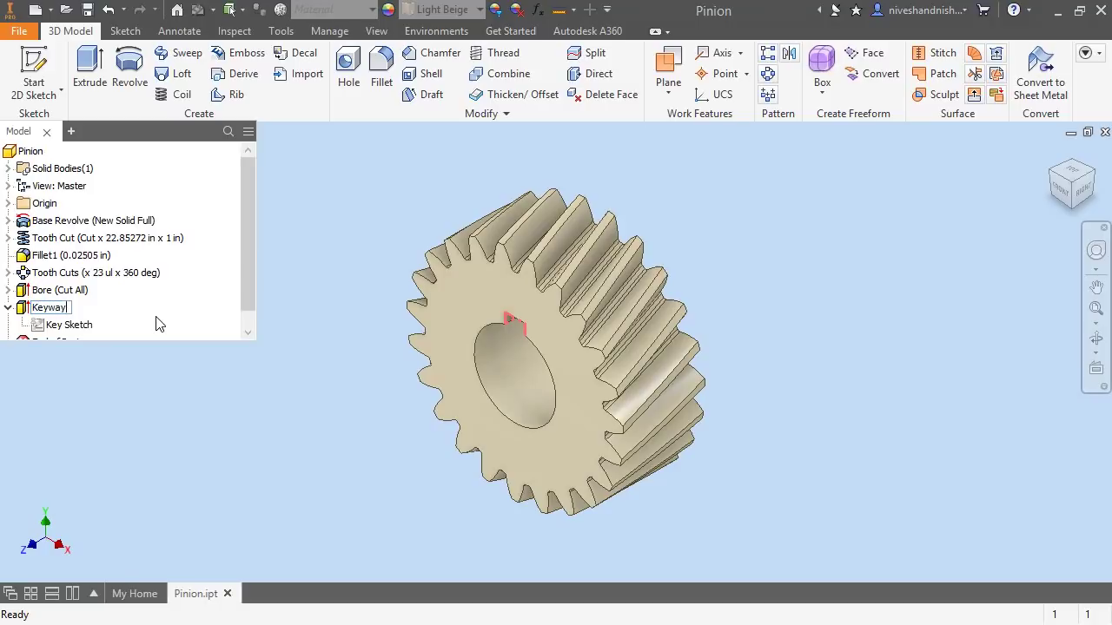
pyautogui.click(156, 323)
pyautogui.scroll(-1, 169, 300)
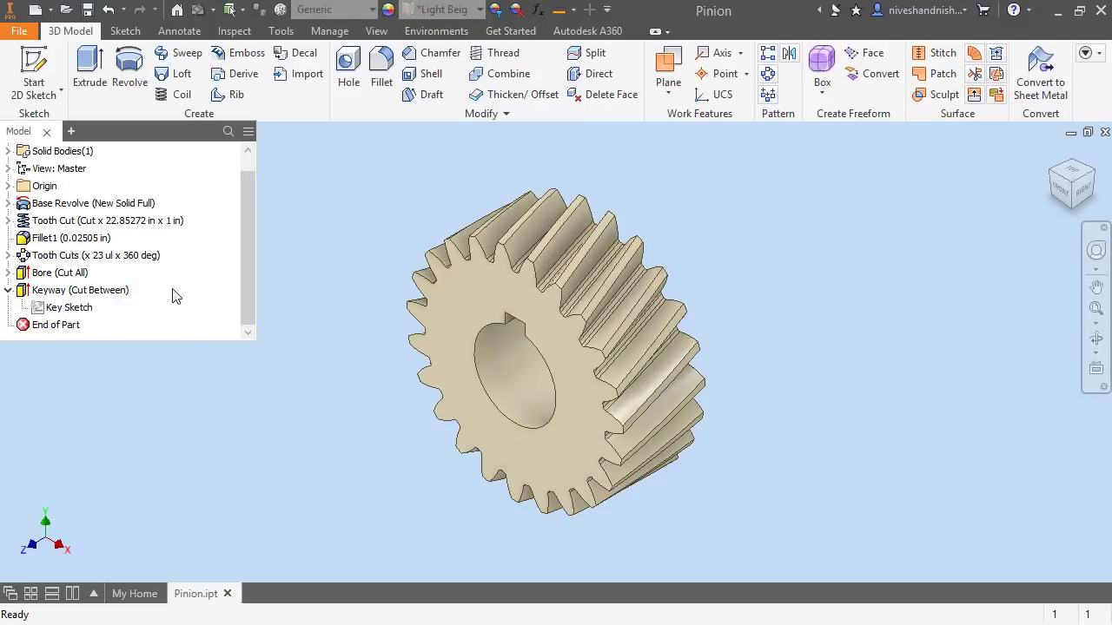
pyautogui.rightClick(175, 293)
pyautogui.click(188, 491)
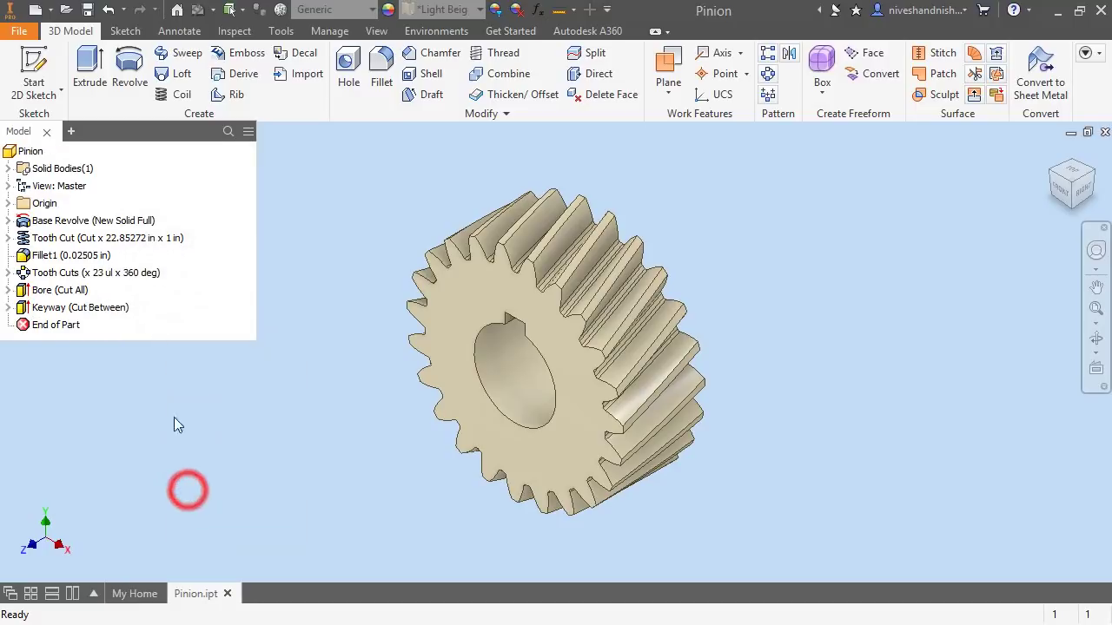
# Start a sketch on the XY plane and draw a circle of 2.44761 in diameter centred on the origin
pyautogui.click(33, 59)
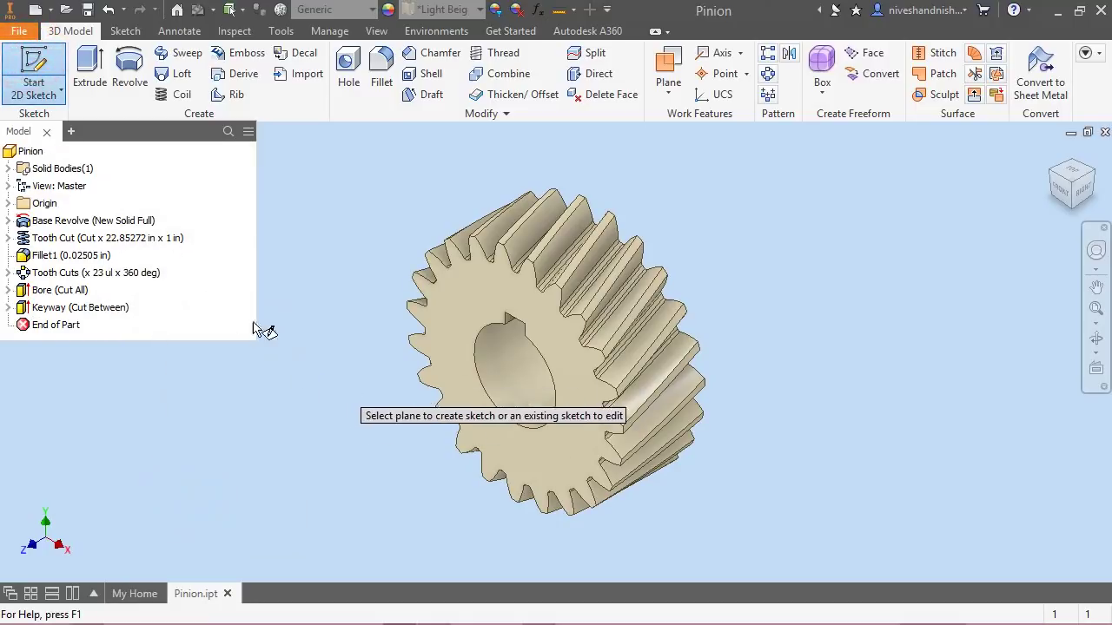
pyautogui.click(9, 204)
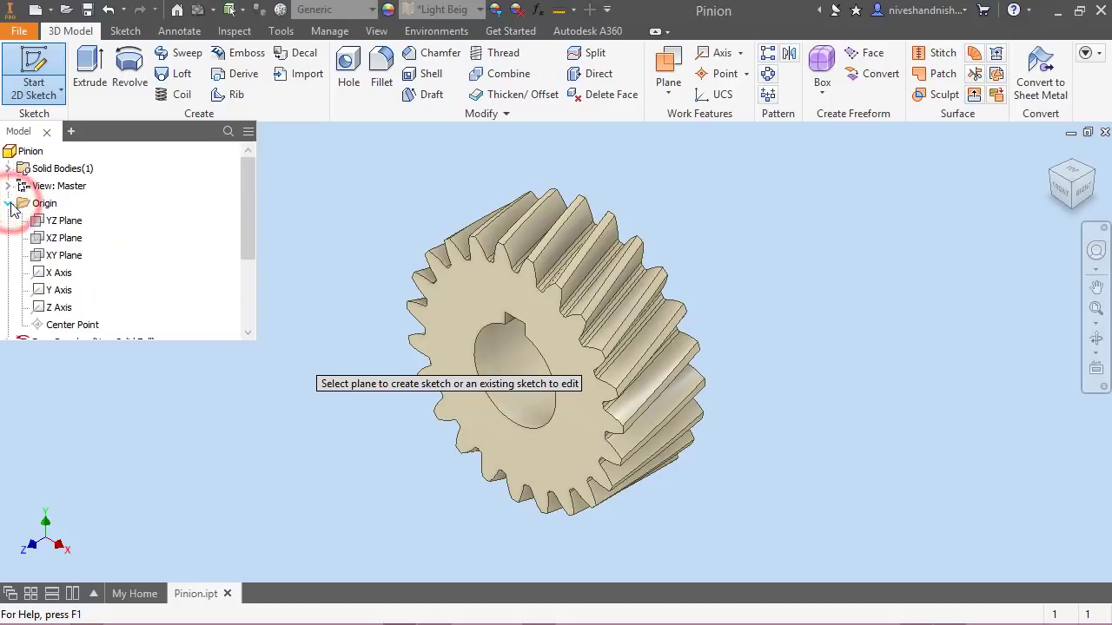
pyautogui.click(58, 255)
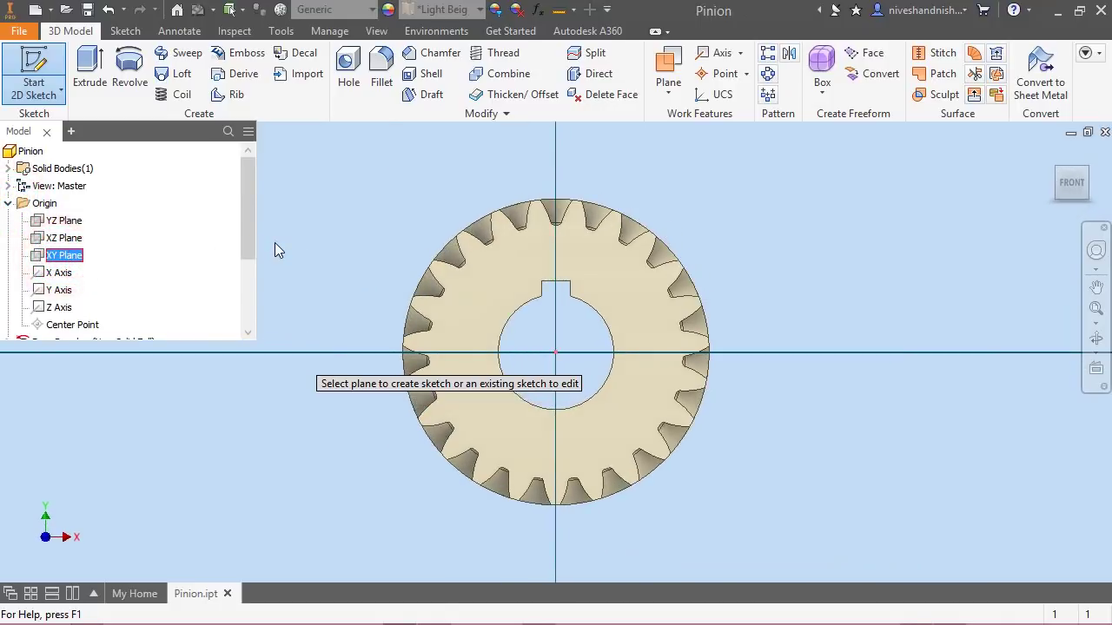
pyautogui.rightClick(710, 194)
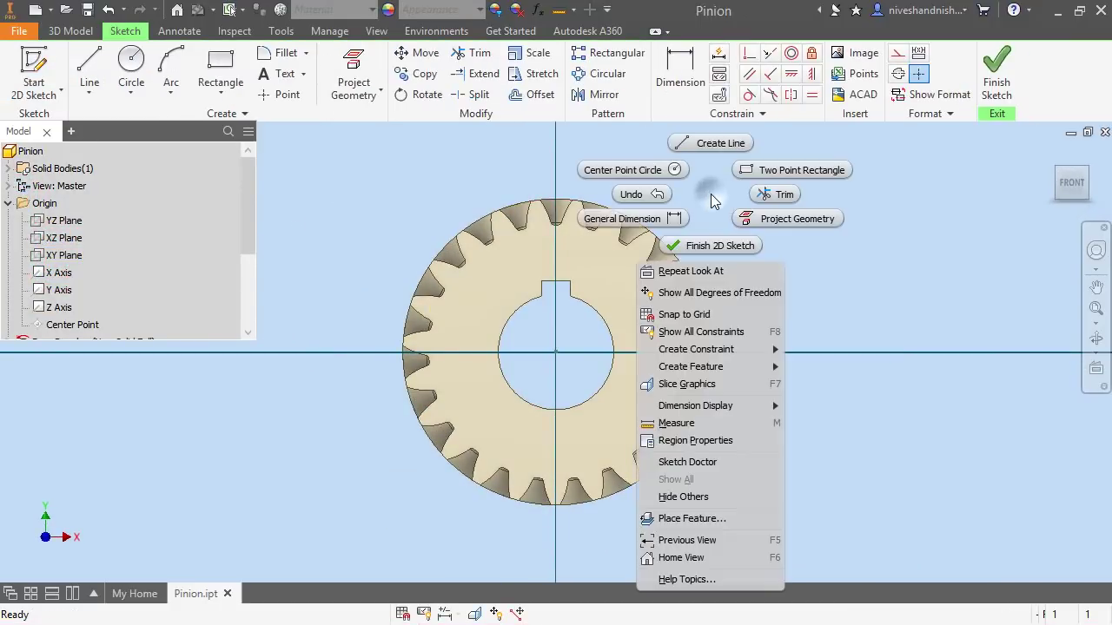
pyautogui.click(677, 173)
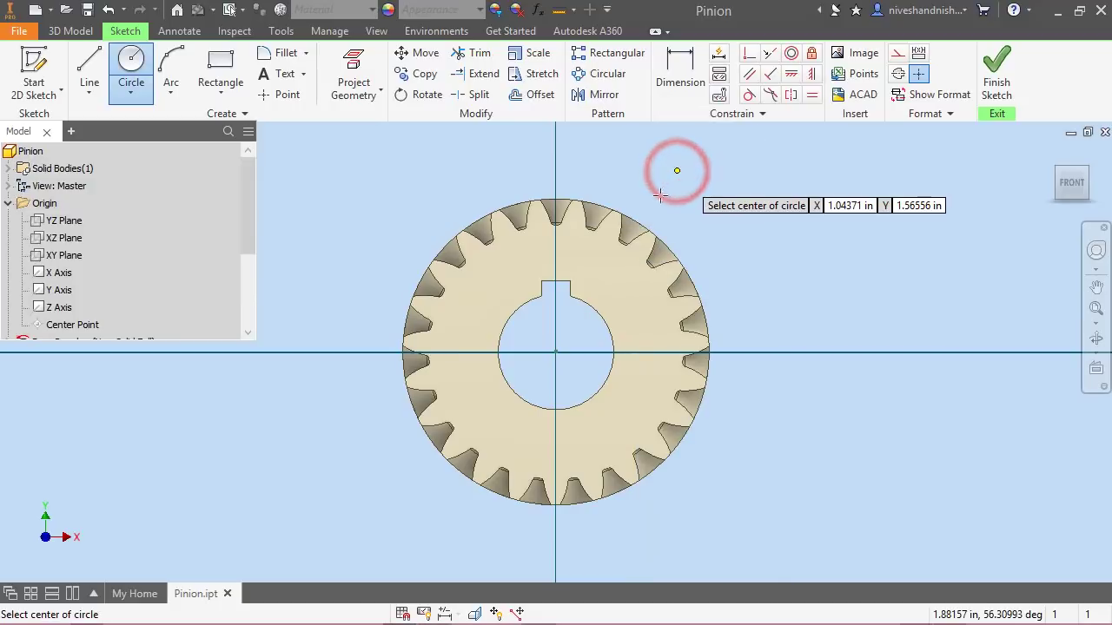
pyautogui.click(553, 355)
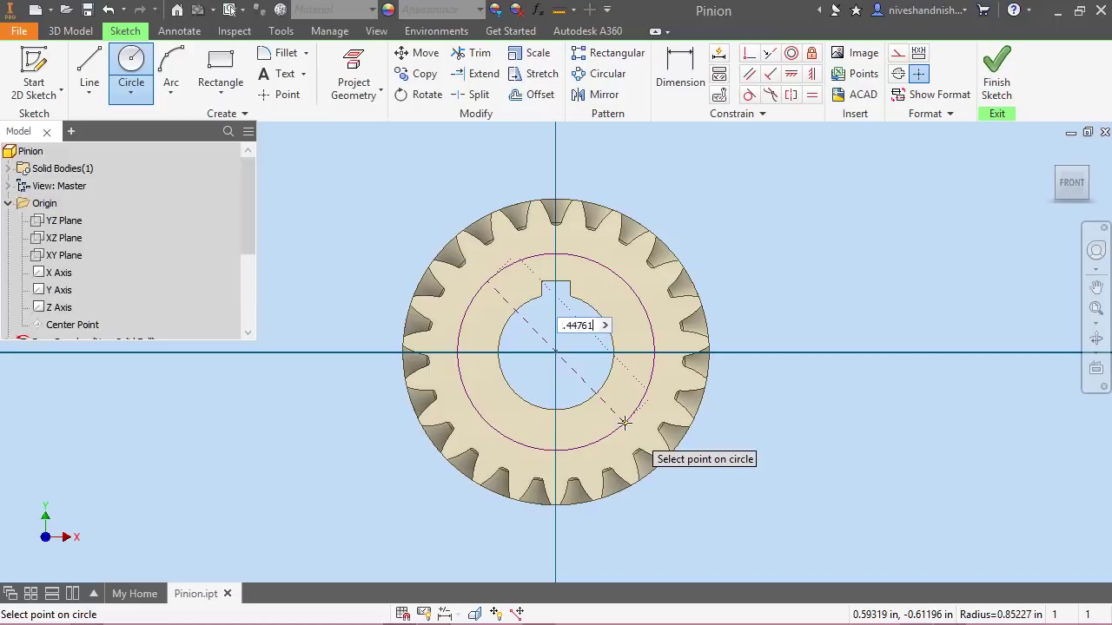
pyautogui.write('2.44761')
pyautogui.press('Return')
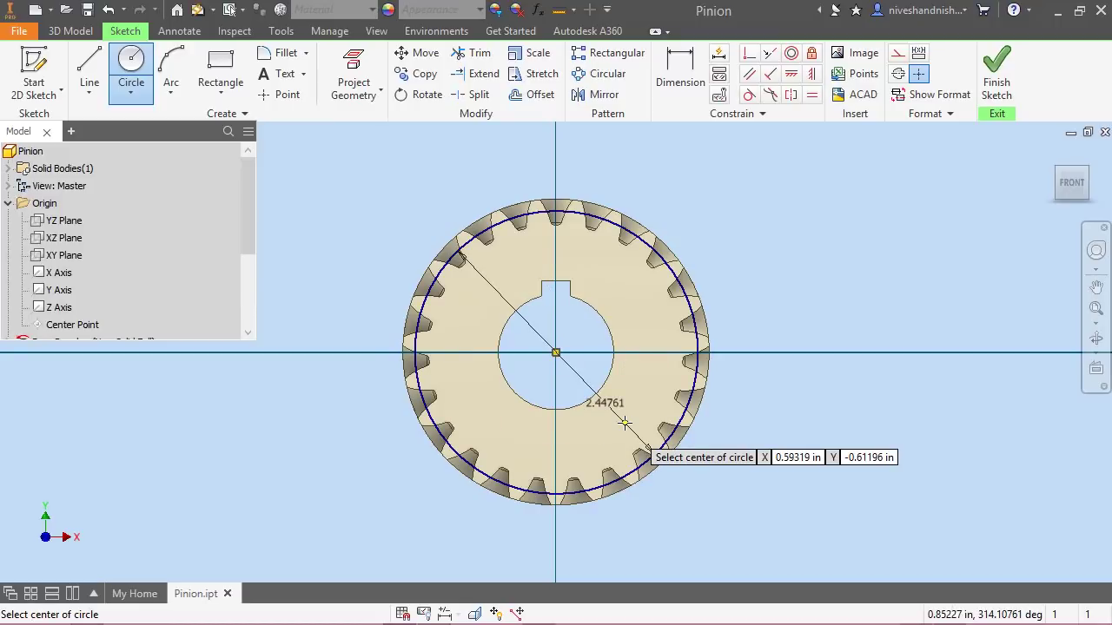
# Finish the sketch and extrude the circle as a surface between the gear's front and back faces
pyautogui.rightClick(739, 251)
pyautogui.click(732, 307)
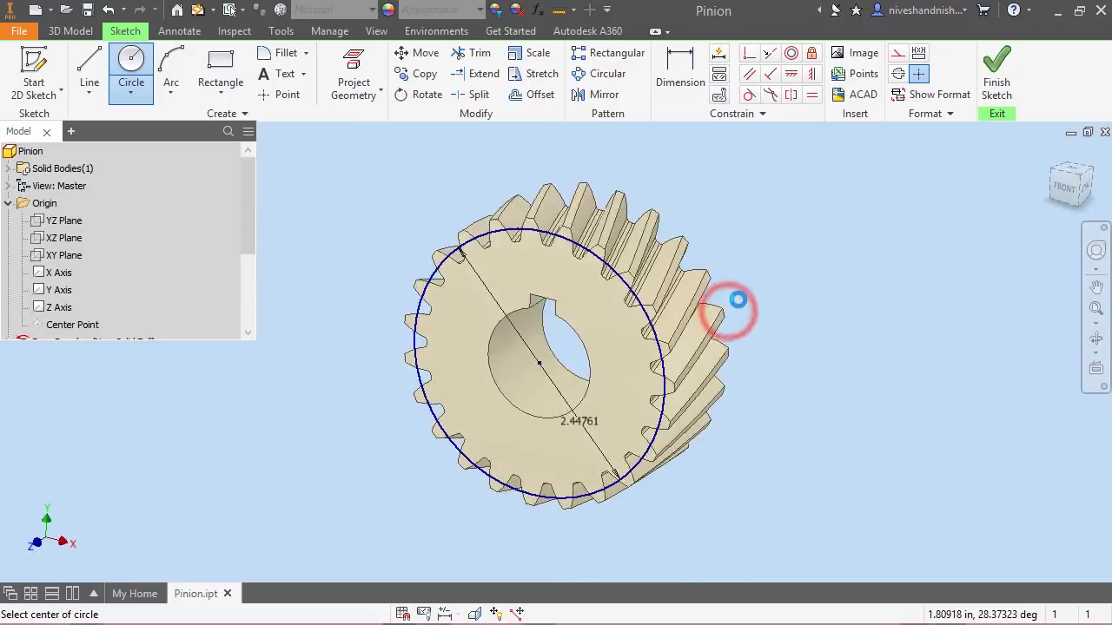
pyautogui.click(515, 265)
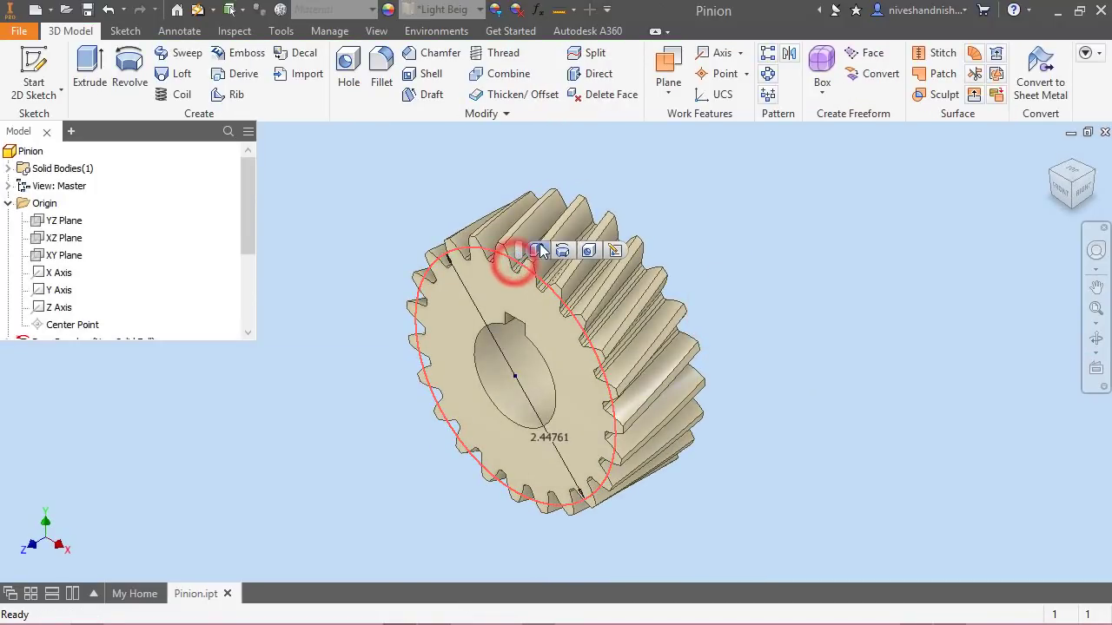
pyautogui.click(536, 250)
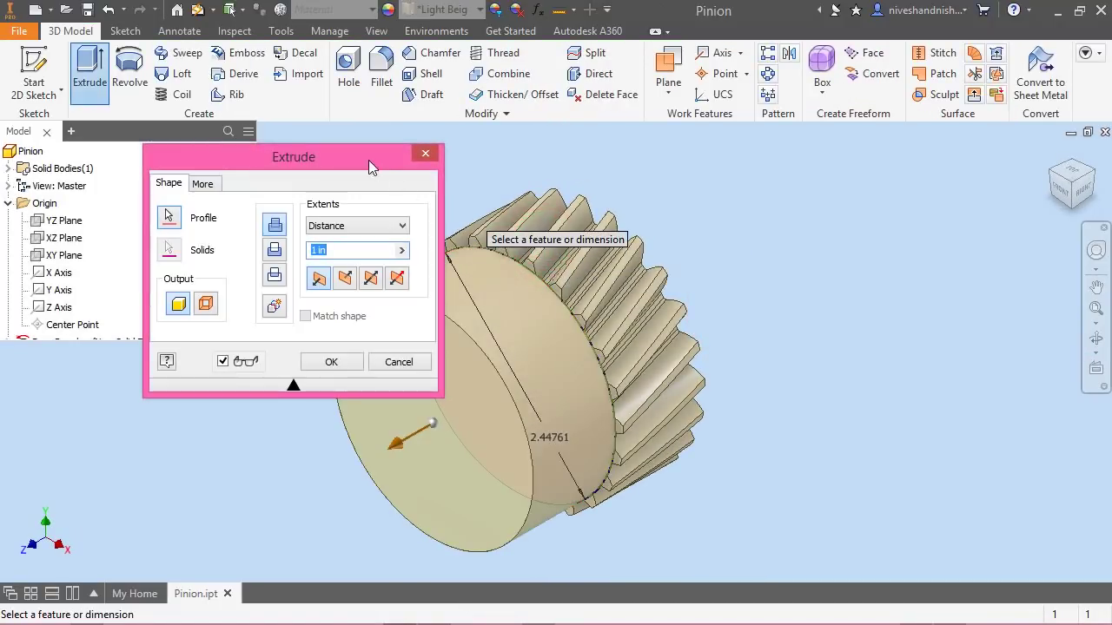
pyautogui.moveTo(367, 158); pyautogui.dragTo(959, 109)
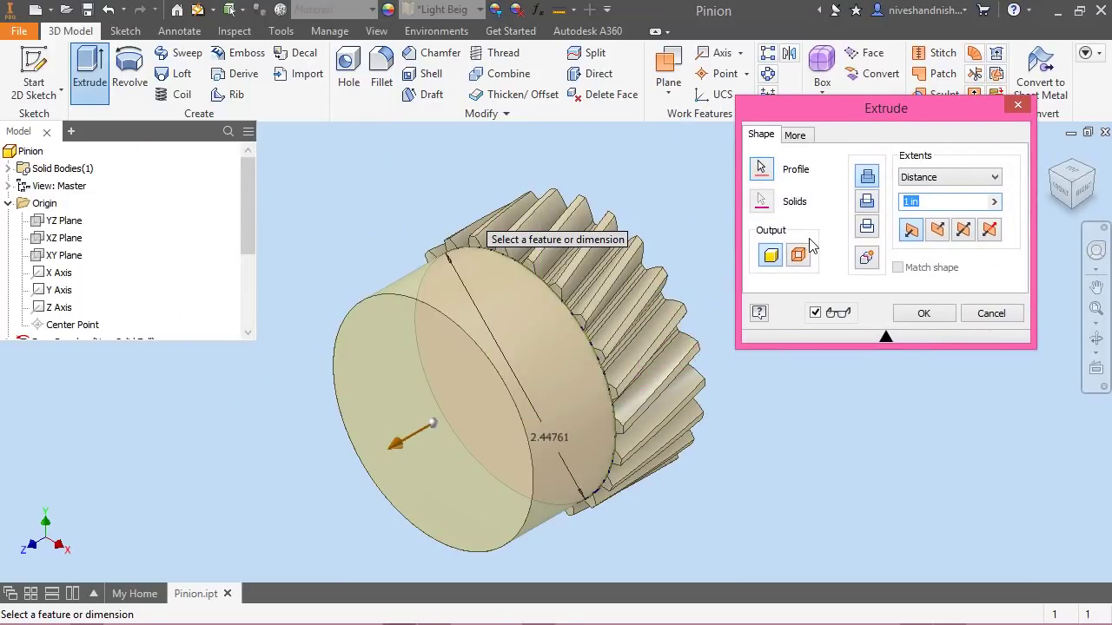
pyautogui.click(799, 260)
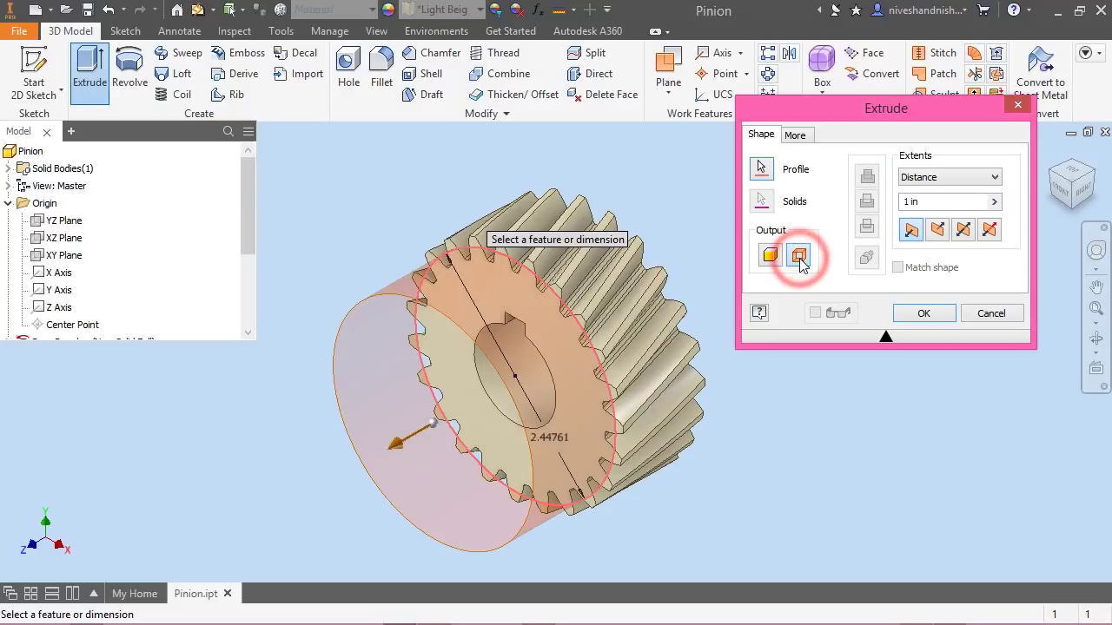
pyautogui.click(936, 235)
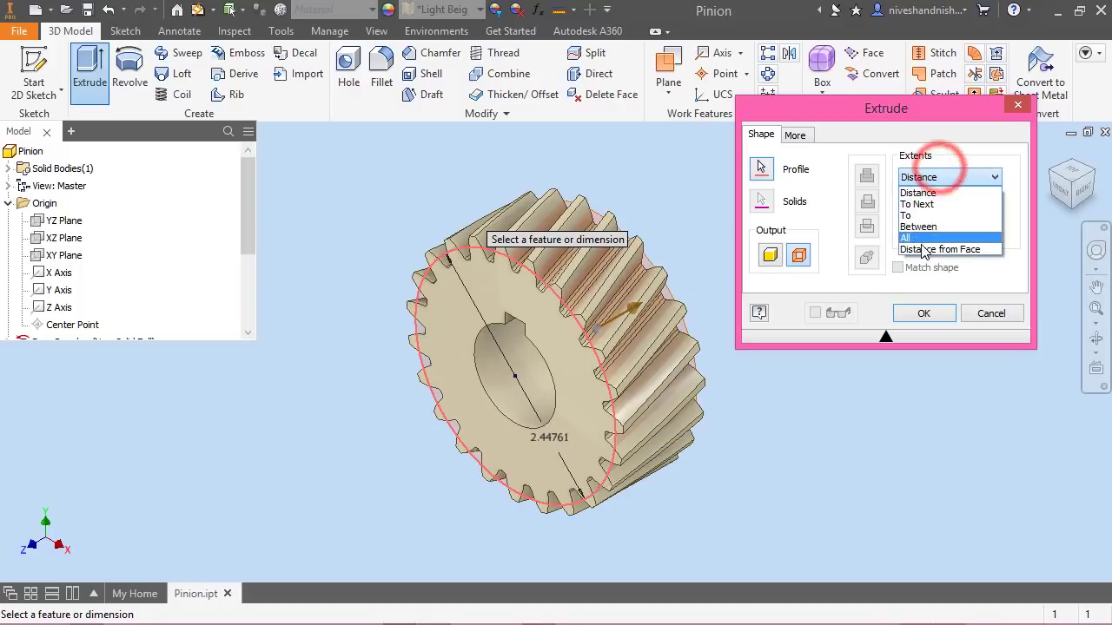
pyautogui.click(918, 223)
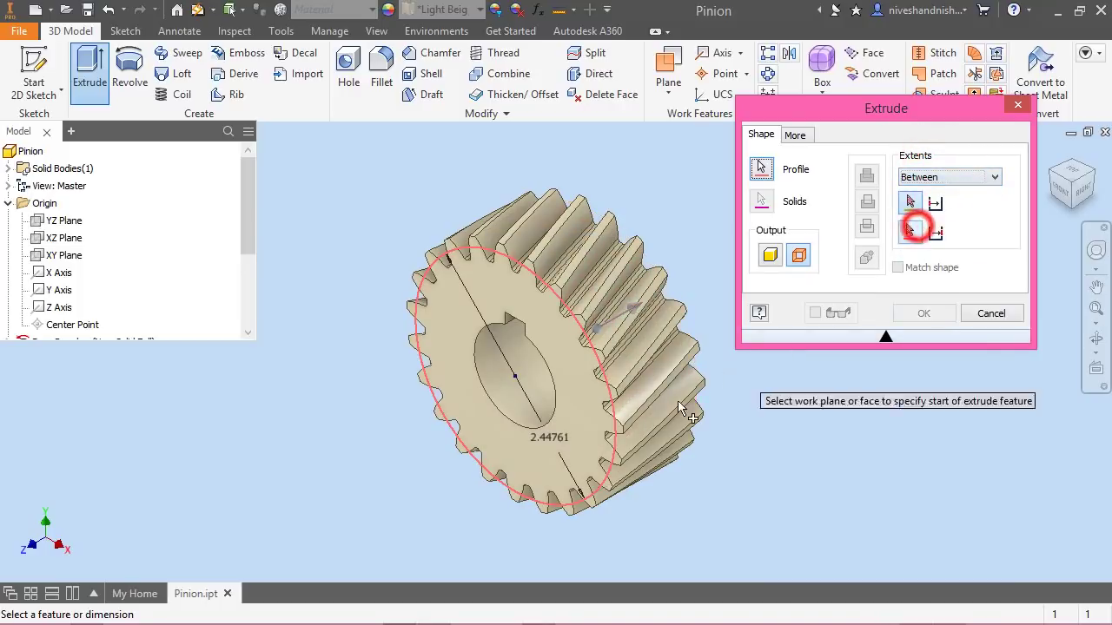
pyautogui.click(545, 355)
pyautogui.click(1094, 174)
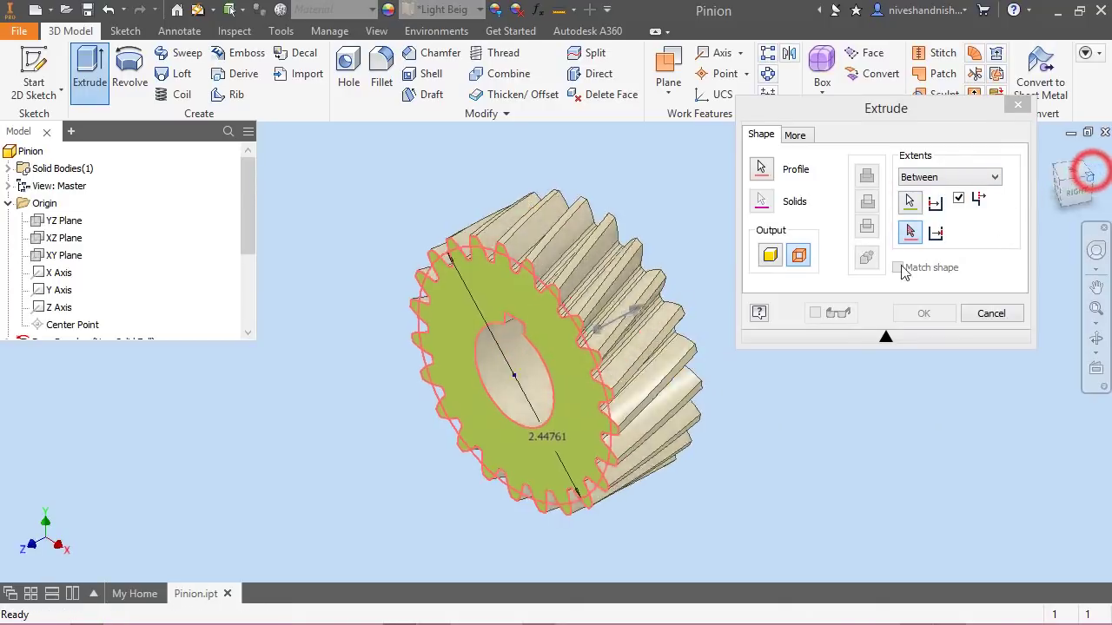
pyautogui.click(629, 348)
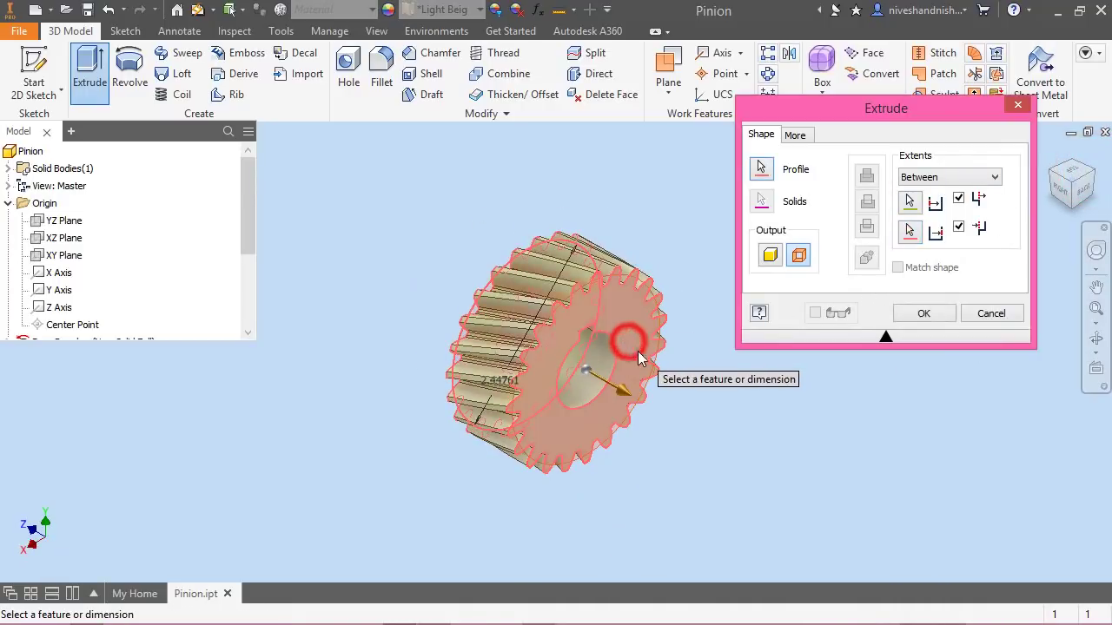
pyautogui.click(927, 315)
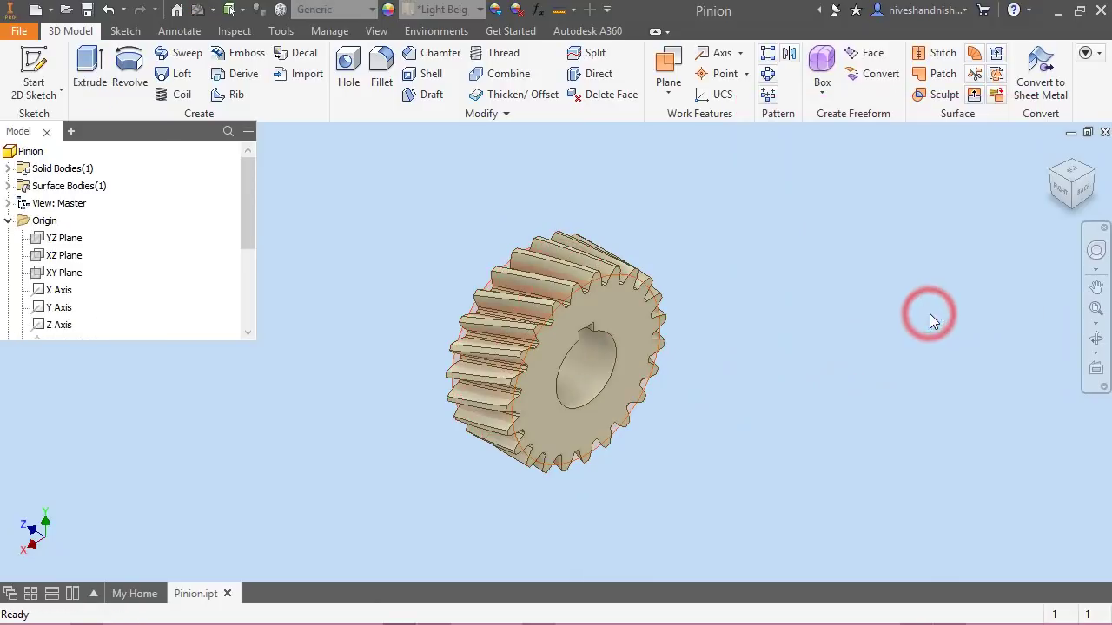
pyautogui.click(887, 339)
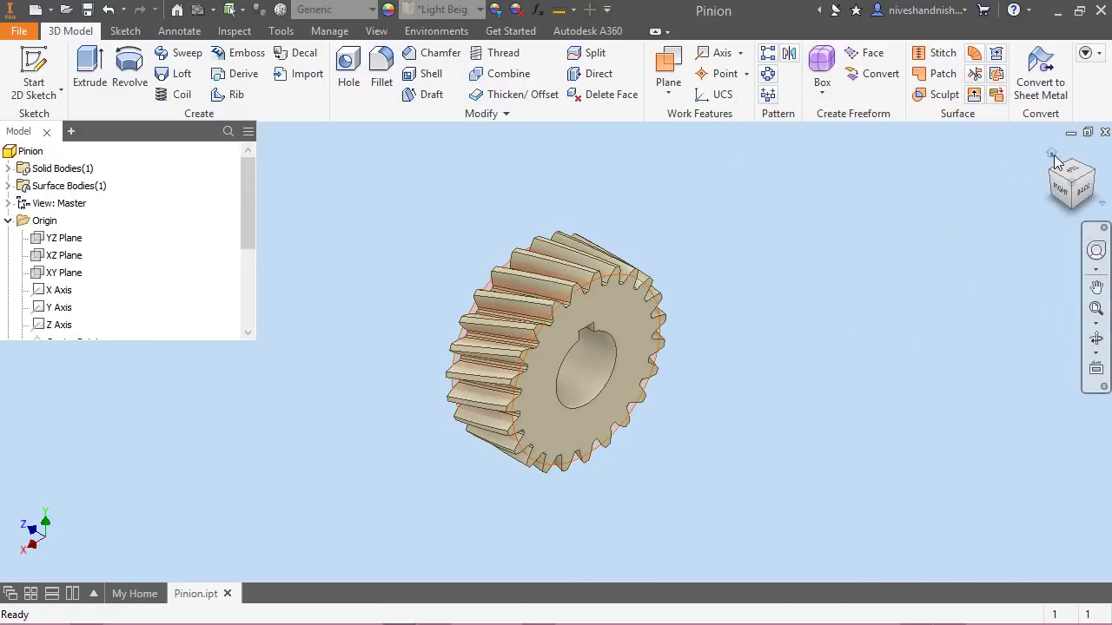
pyautogui.click(1054, 158)
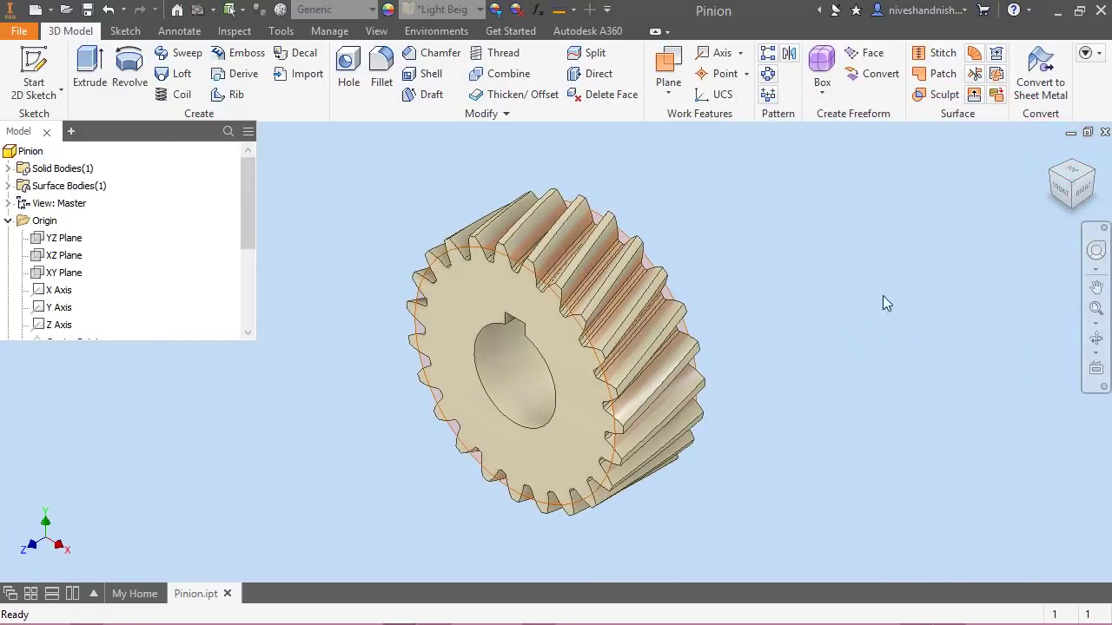
# Collapse the model tree and rename the surface extrusion as Pitch Diameter
pyautogui.rightClick(187, 246)
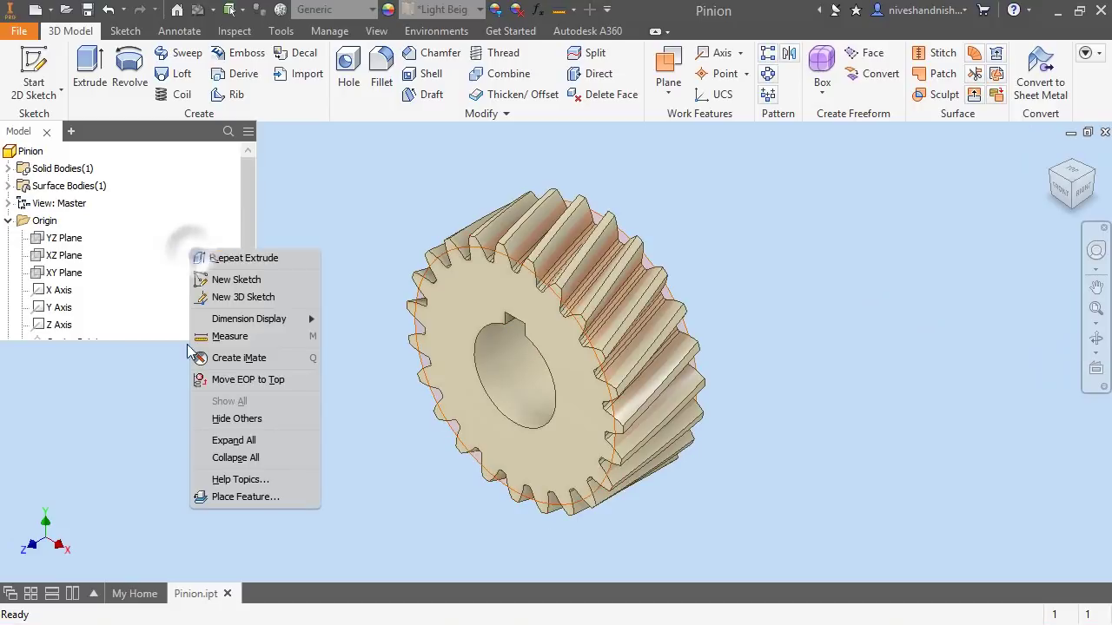
pyautogui.click(235, 458)
pyautogui.scroll(-1, 157, 295)
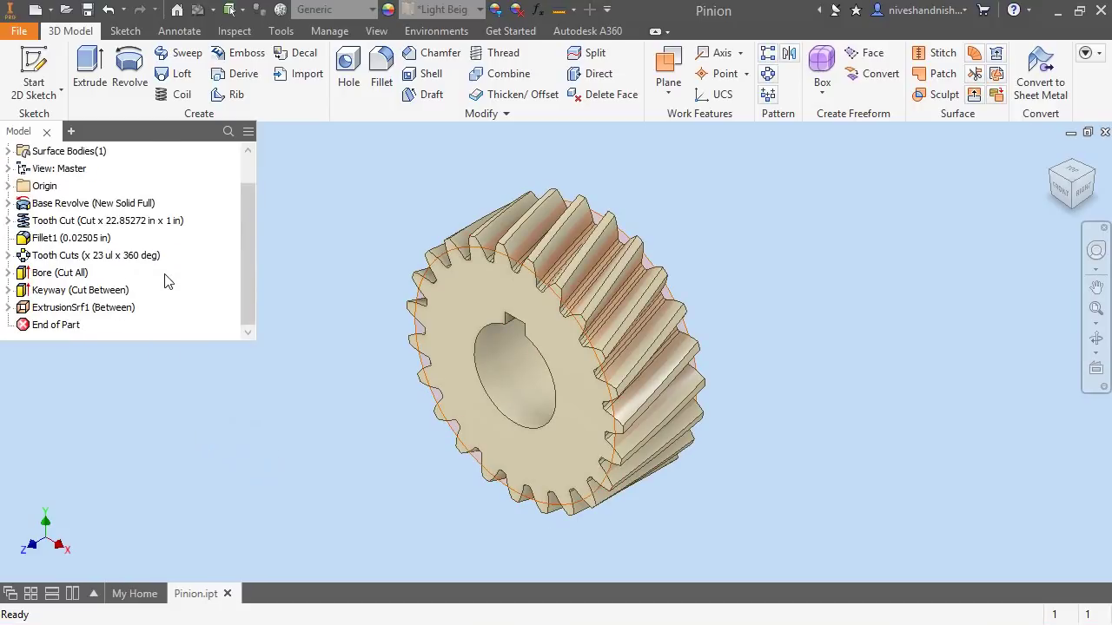
pyautogui.click(62, 307)
pyautogui.click(79, 306)
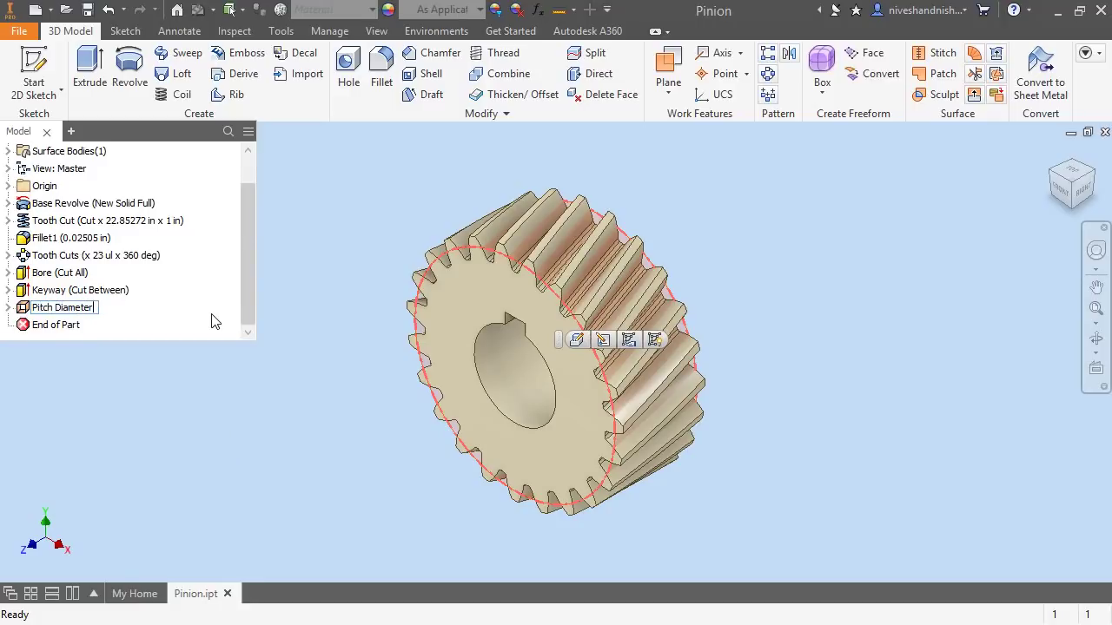
pyautogui.click(227, 415)
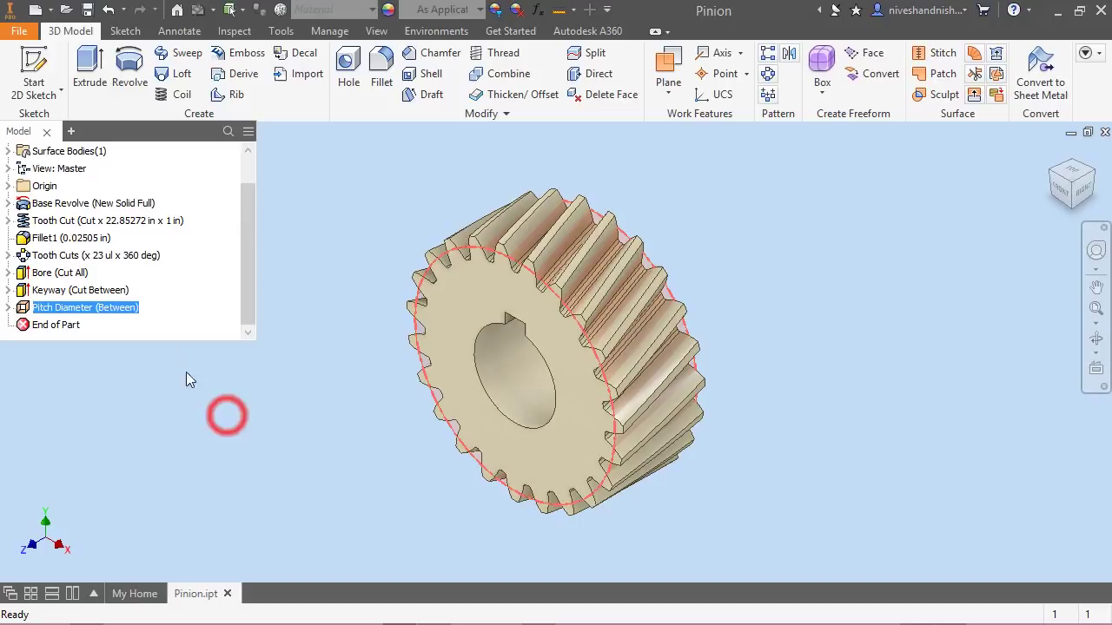
# Save the Pinion part and close it
pyautogui.click(87, 10)
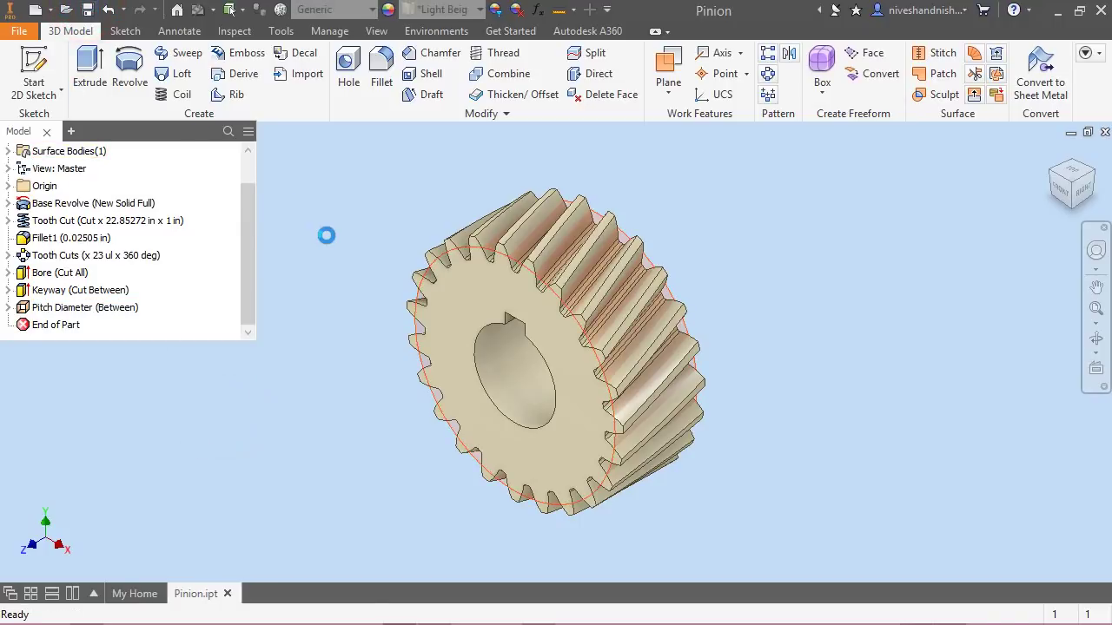
pyautogui.click(1105, 133)
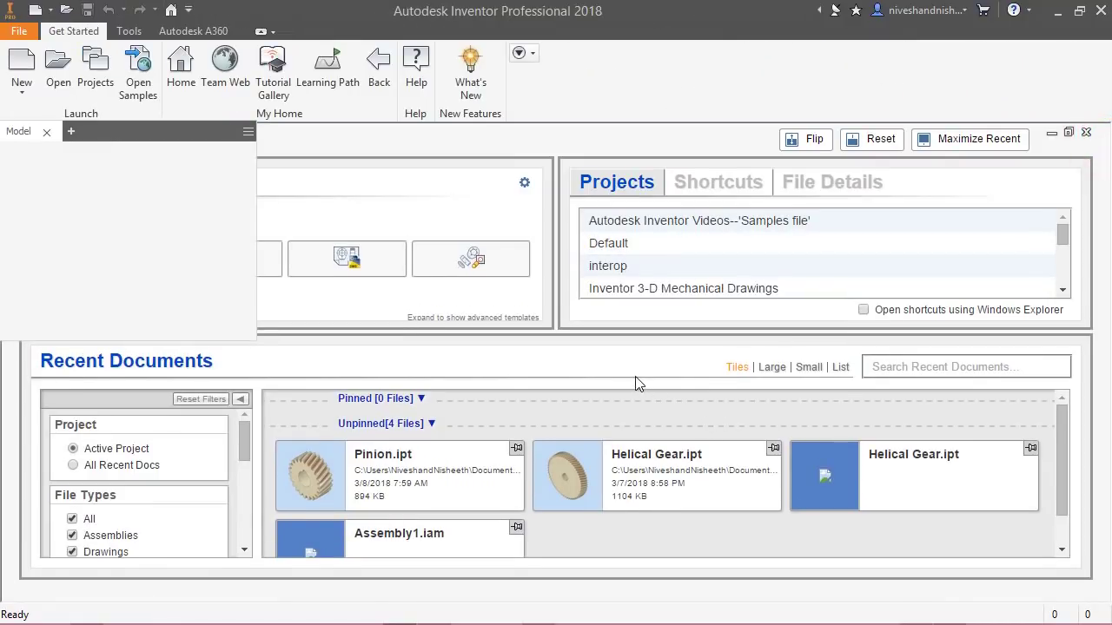
pyautogui.click(696, 356)
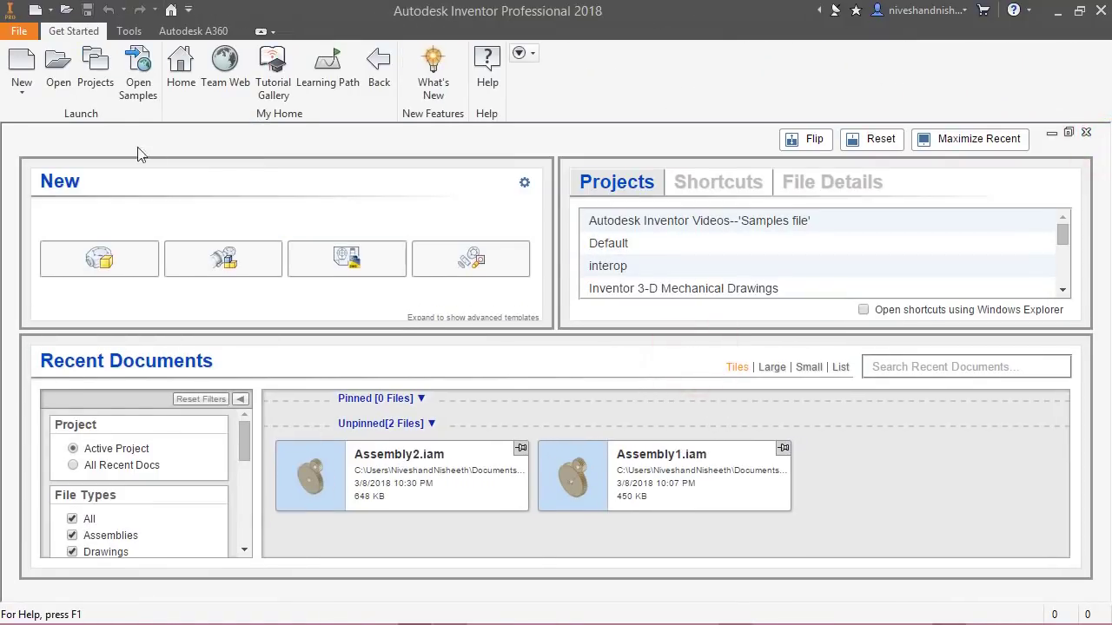
# Create a new assembly from the English Standard (in).iam template
pyautogui.click(21, 65)
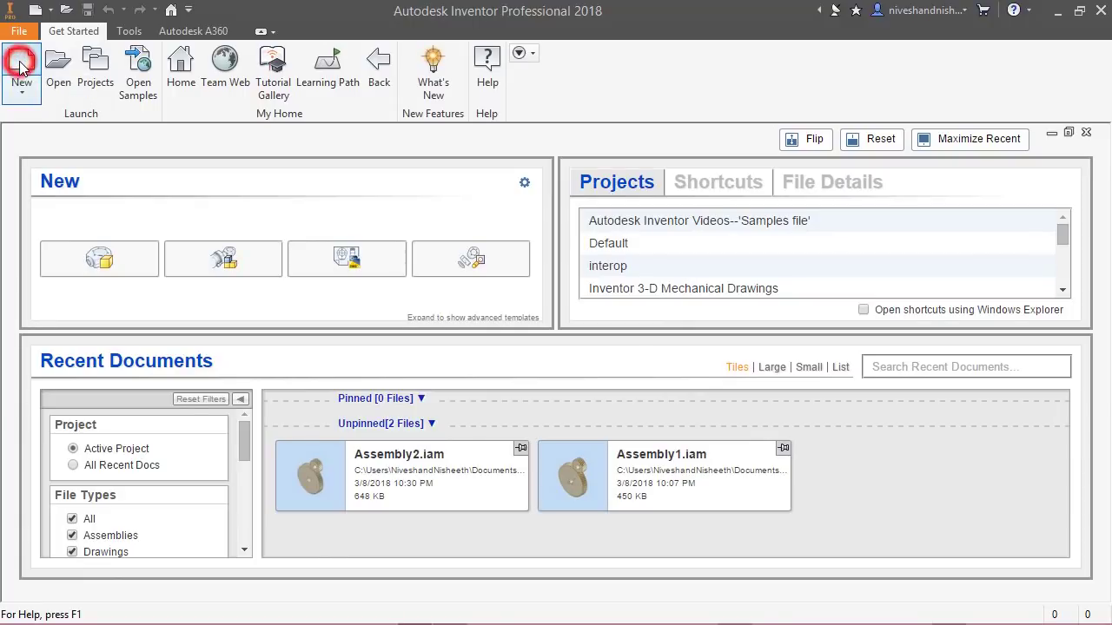
pyautogui.click(274, 132)
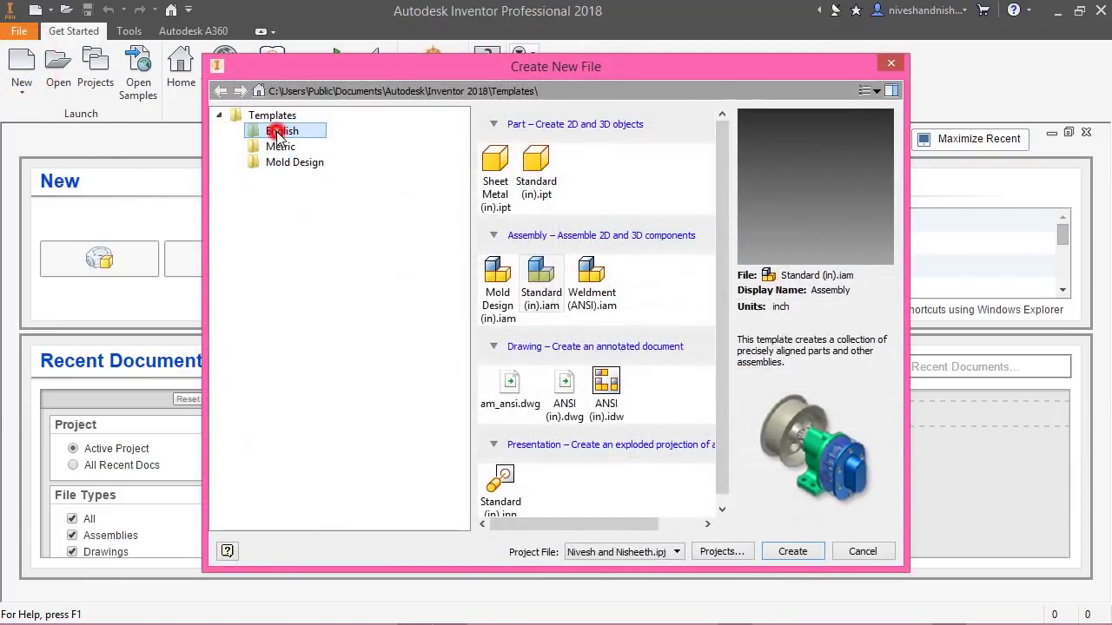
pyautogui.click(534, 301)
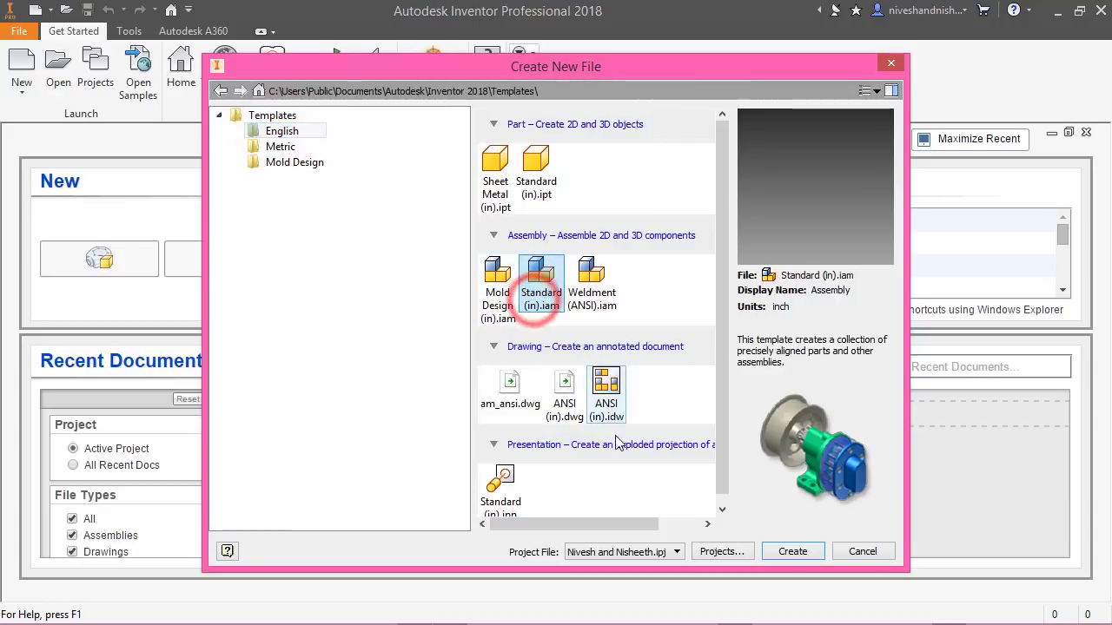
pyautogui.click(775, 552)
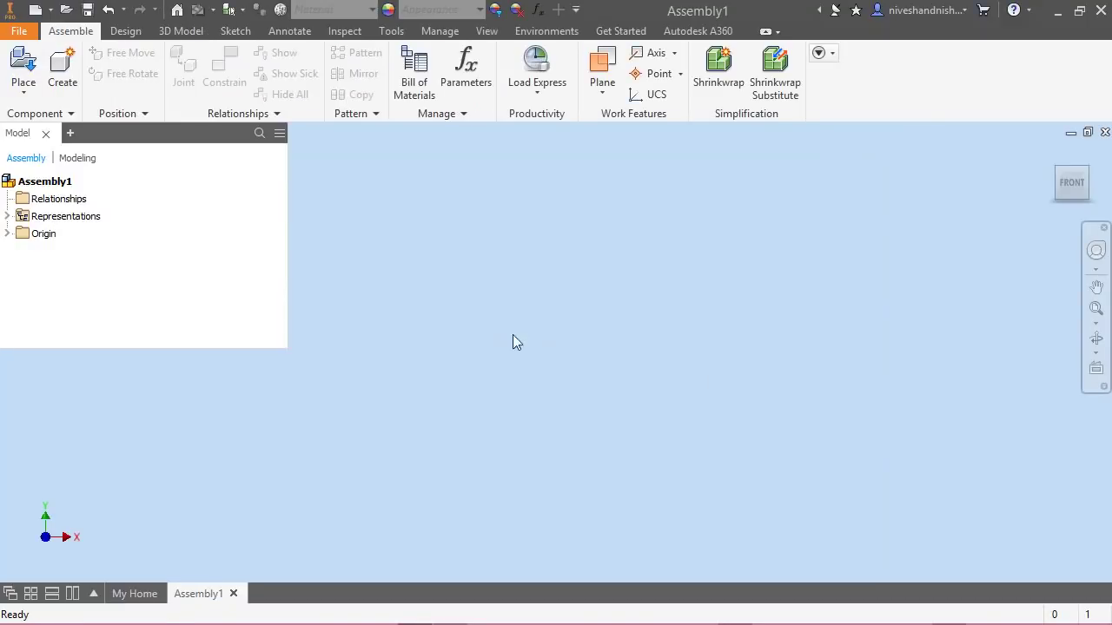
# Place one Helical Gear part from the tutorial folder into the assembly, grounded at the origin, and end the placement
pyautogui.click(26, 69)
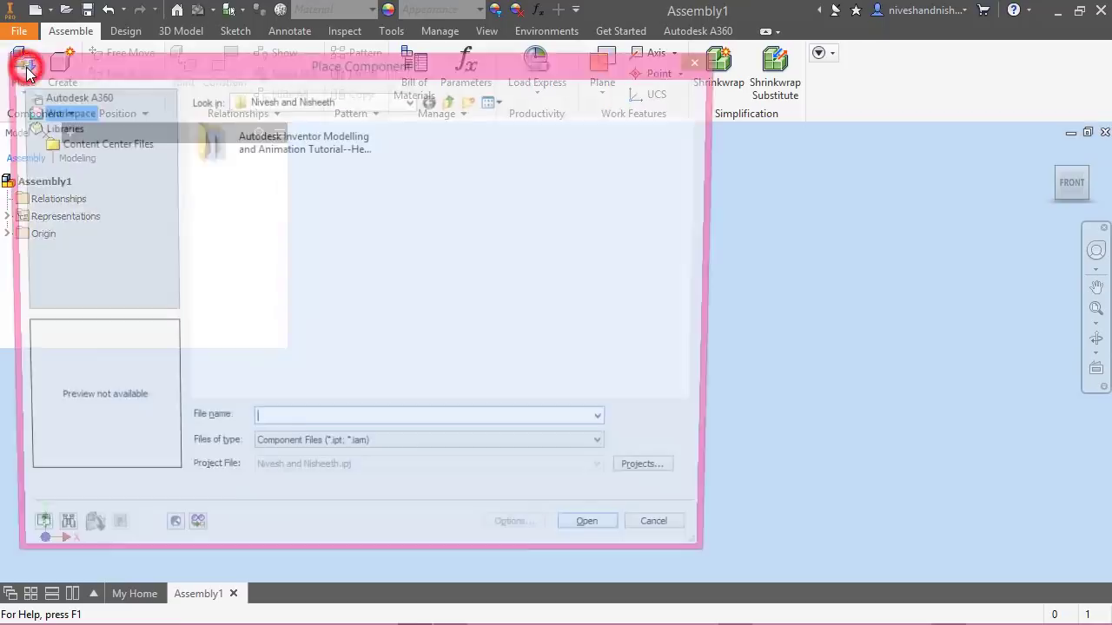
pyautogui.moveTo(411, 70); pyautogui.dragTo(674, 91)
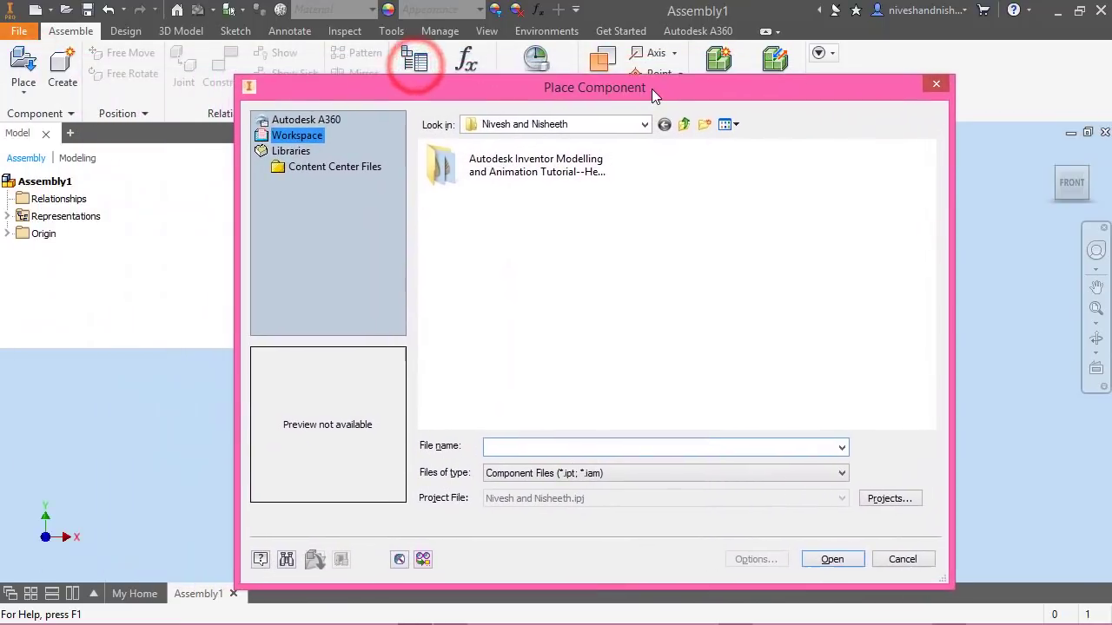
pyautogui.click(541, 169)
pyautogui.doubleClick(540, 169)
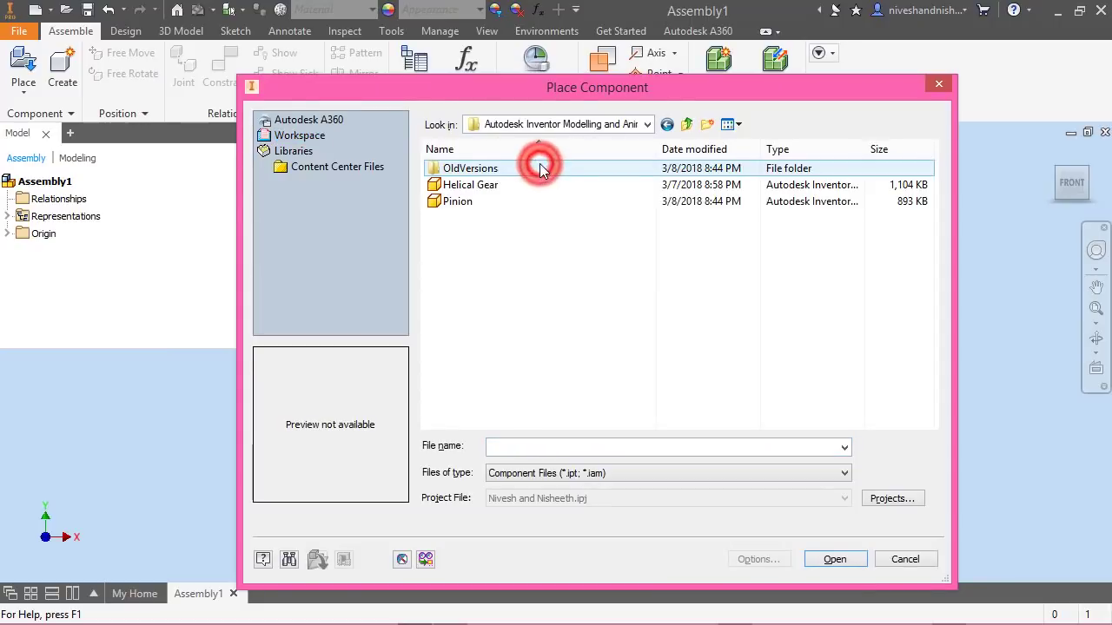
pyautogui.click(502, 190)
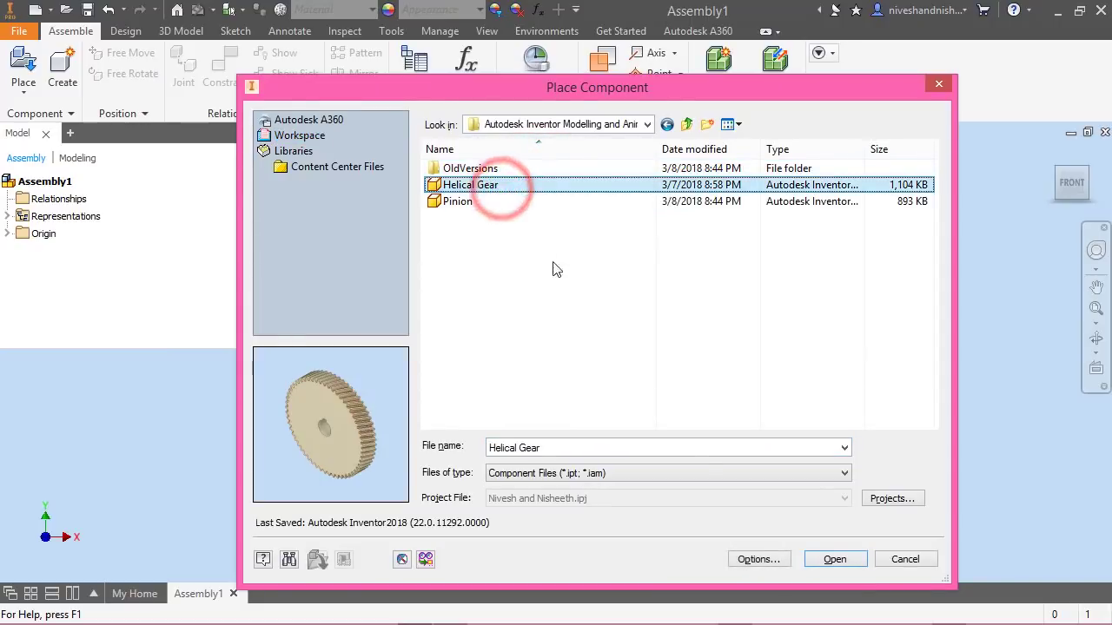
pyautogui.click(834, 560)
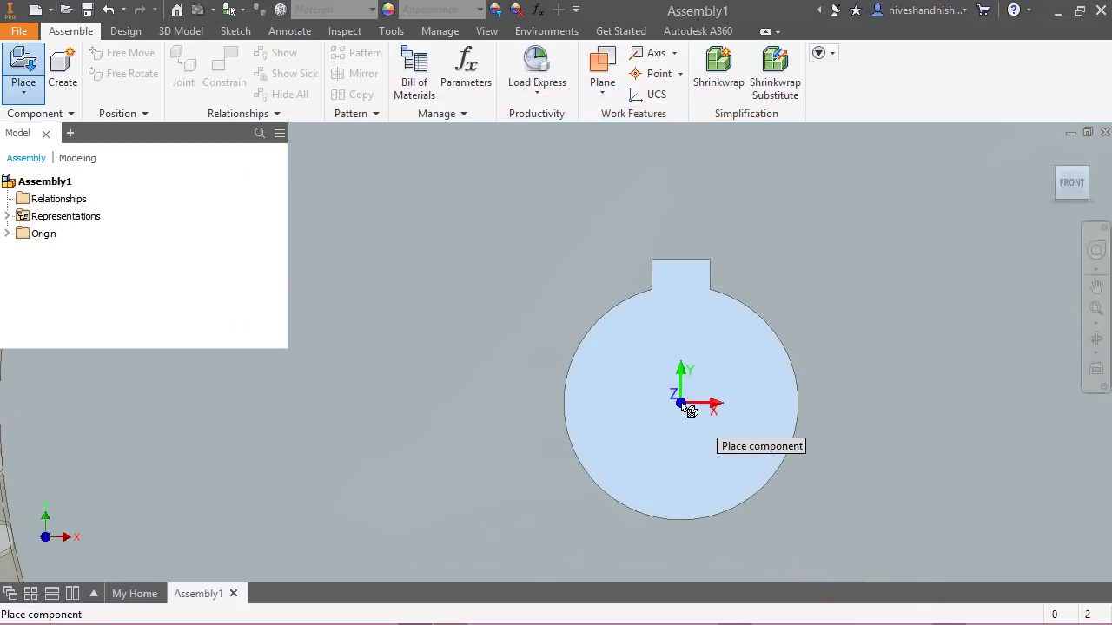
pyautogui.rightClick(682, 405)
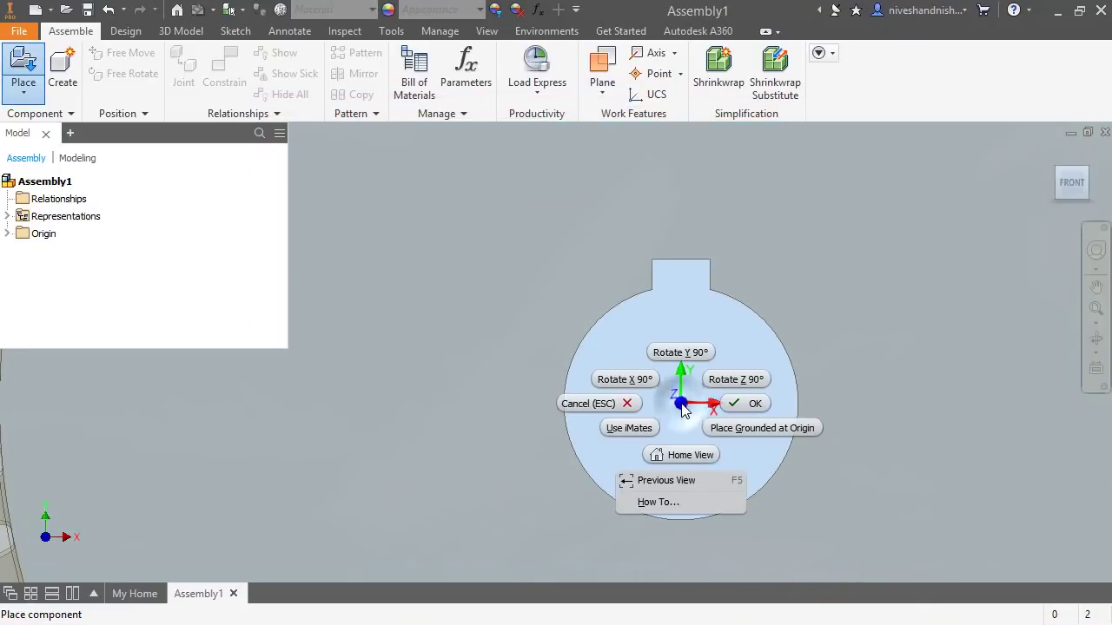
pyautogui.click(760, 427)
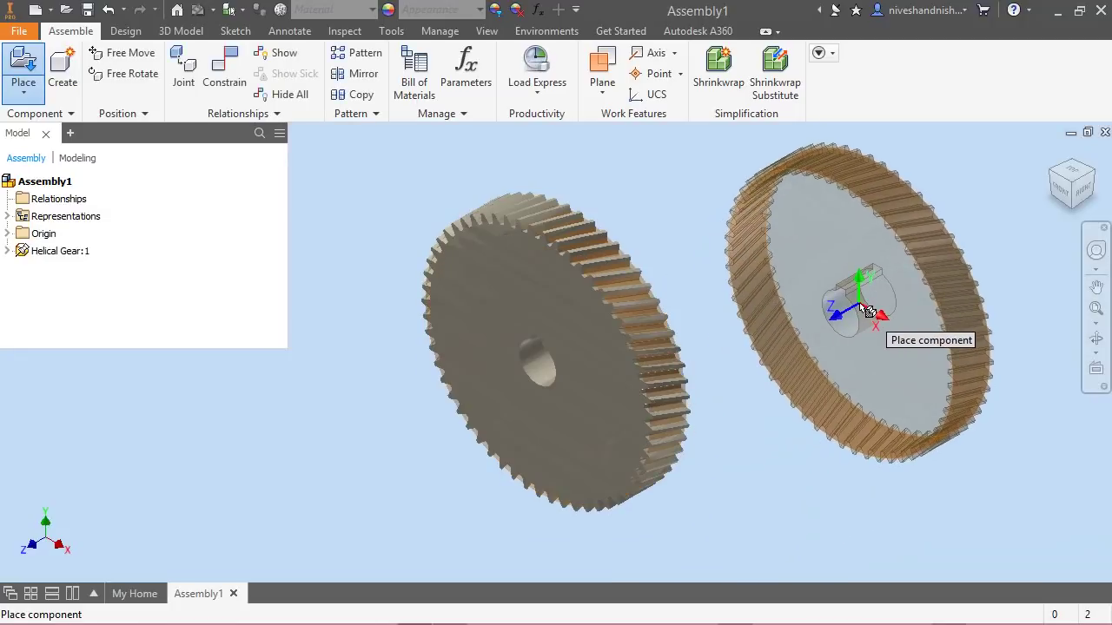
pyautogui.rightClick(860, 307)
pyautogui.click(933, 303)
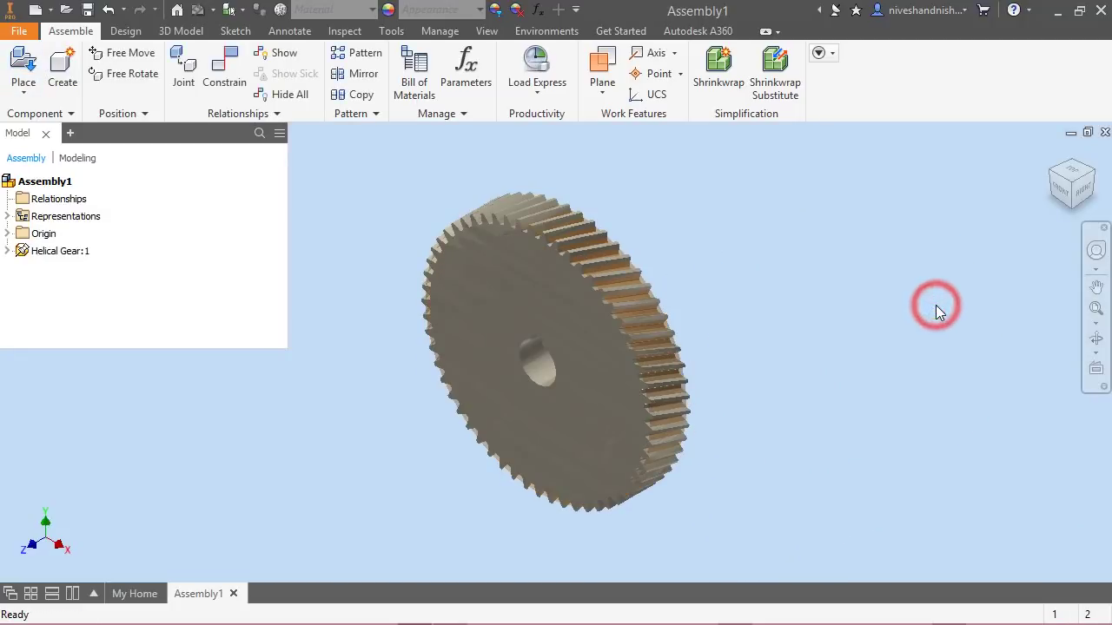
# Orient the assembly to the isometric view between the front, bottom and right faces and set it as the home view
pyautogui.click(1063, 189)
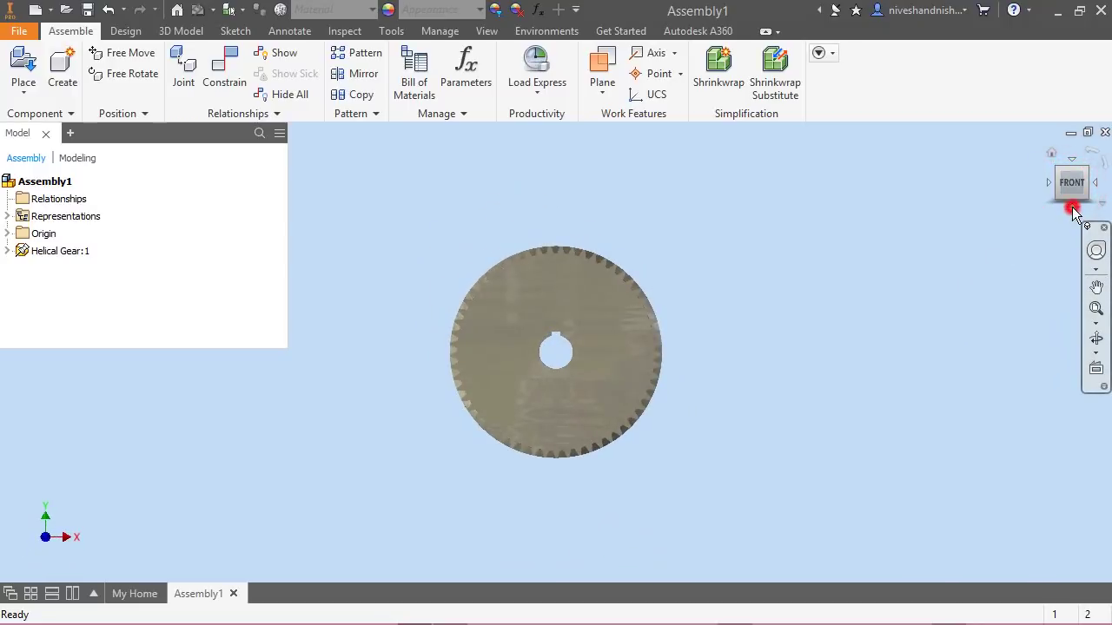
pyautogui.click(1073, 212)
pyautogui.click(1084, 169)
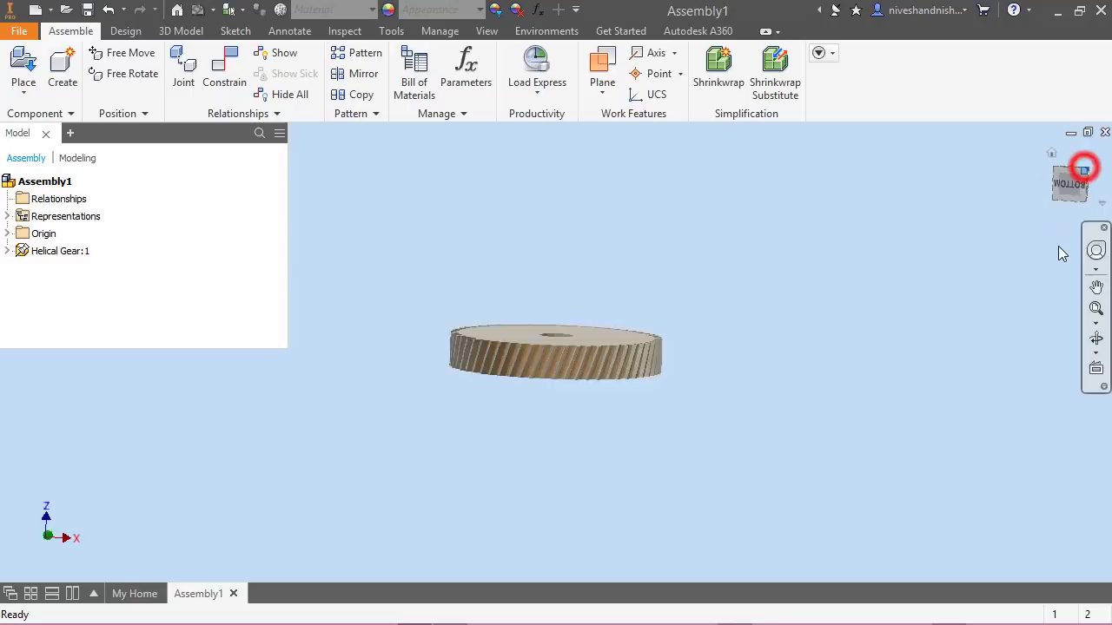
pyautogui.click(1096, 310)
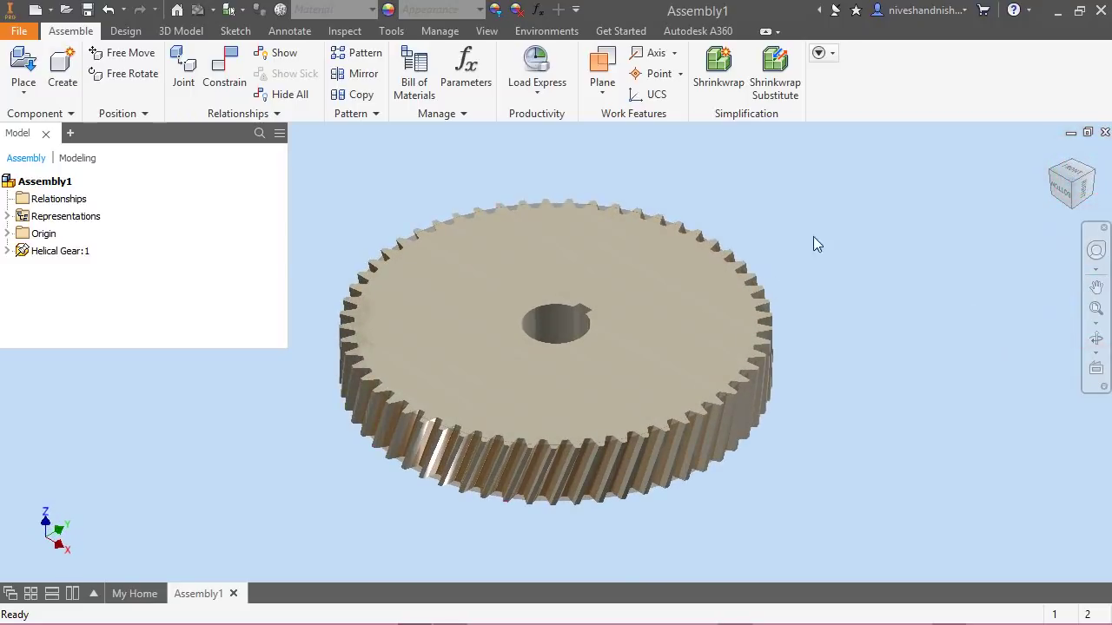
pyautogui.rightClick(1051, 160)
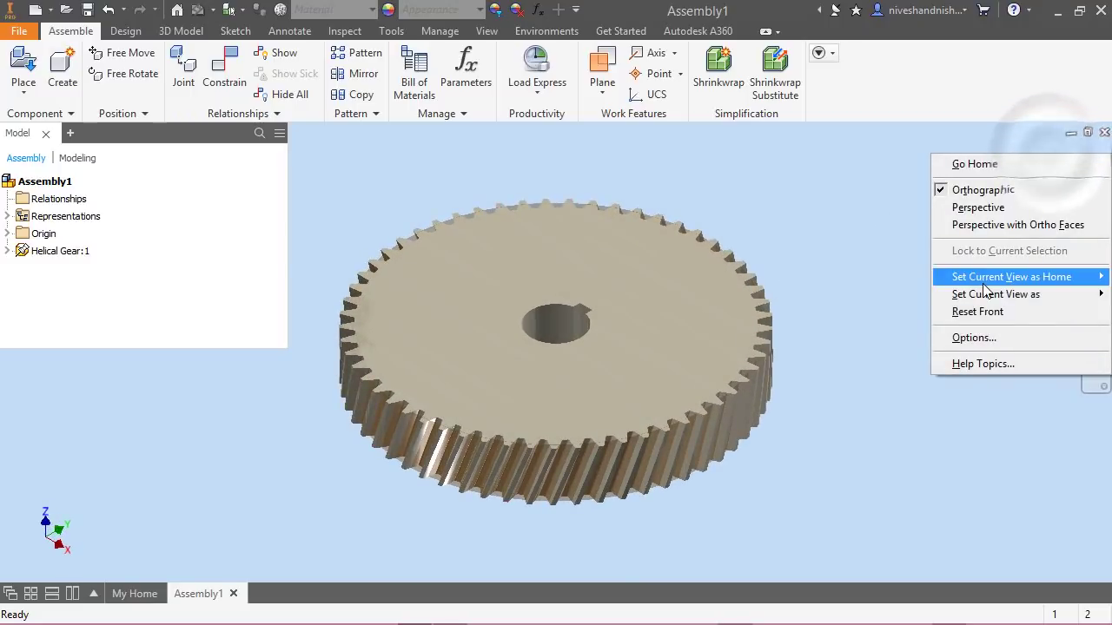
pyautogui.moveTo(1027, 276)
pyautogui.click(884, 283)
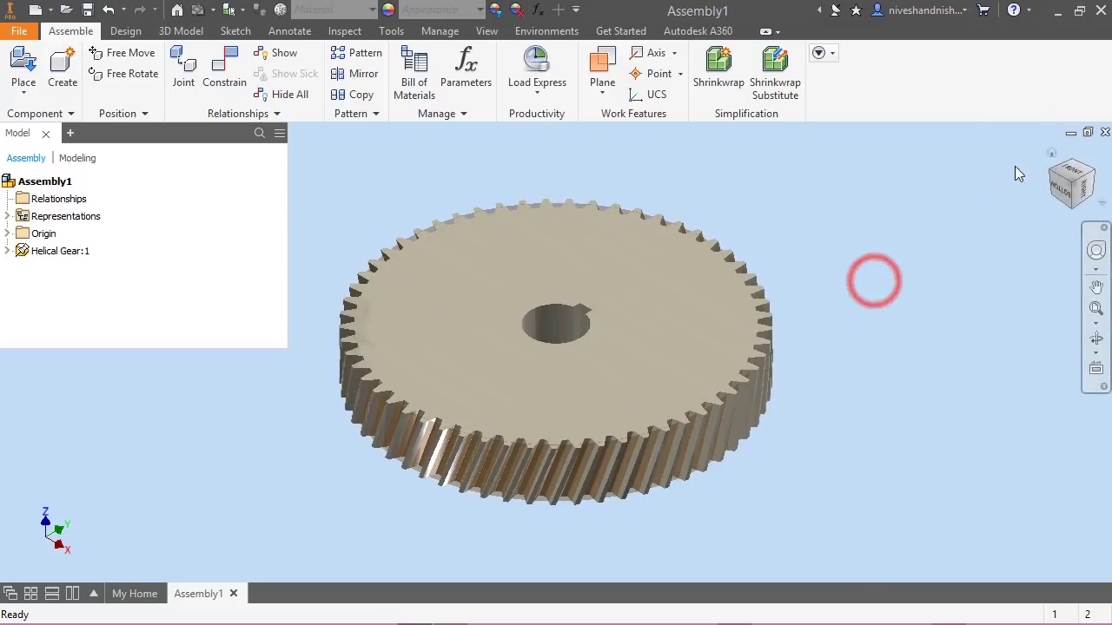
pyautogui.rightClick(1052, 160)
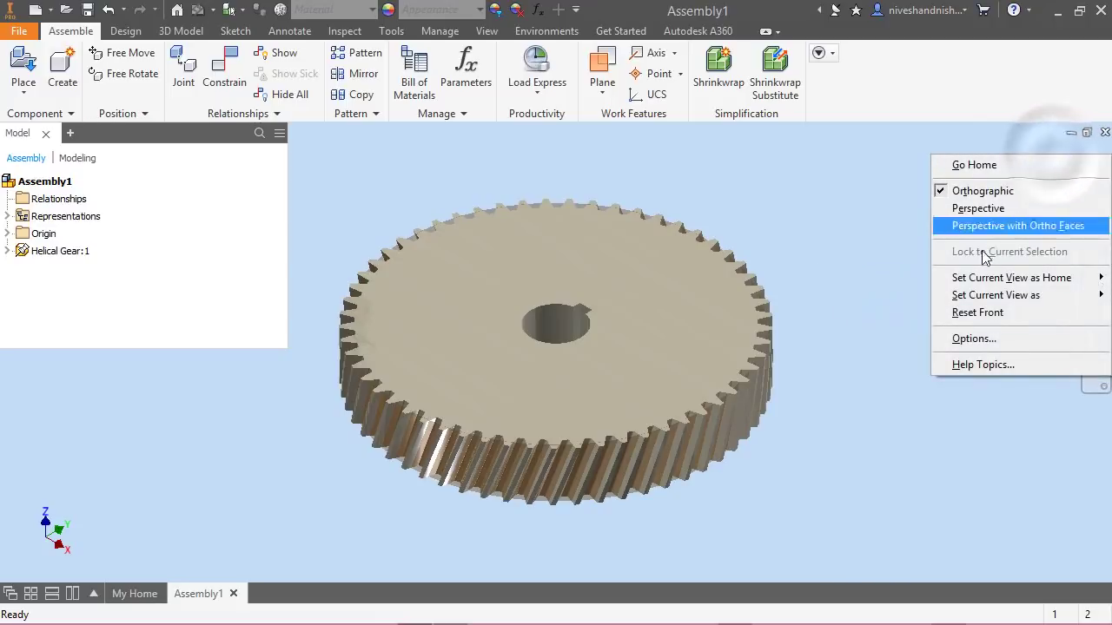
pyautogui.click(958, 278)
pyautogui.click(864, 296)
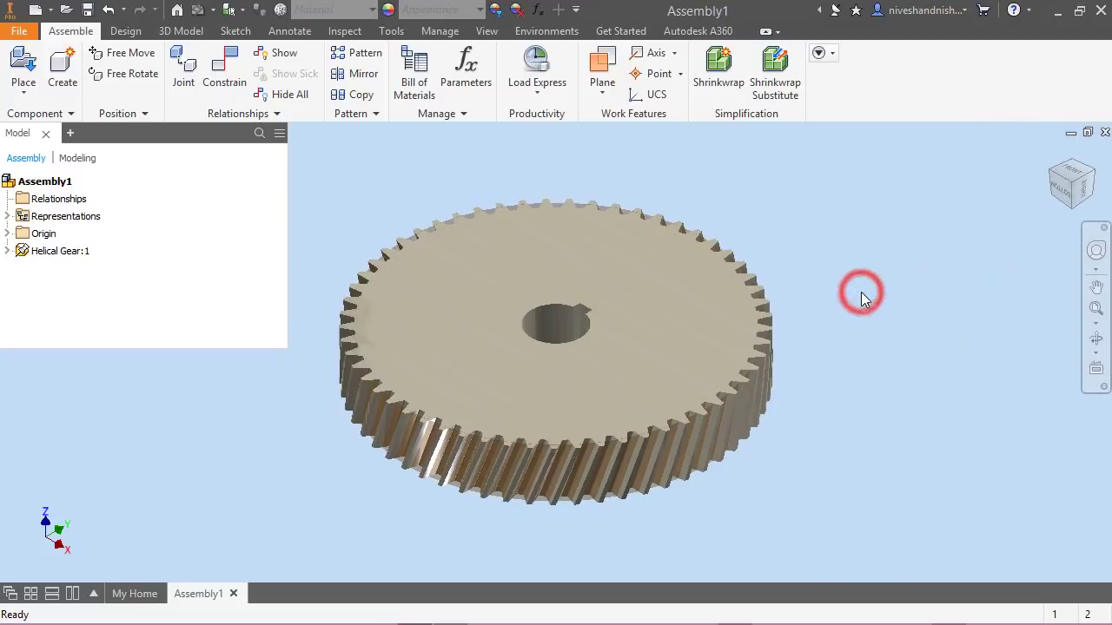
# Change the assembly's visual style to Shaded with Edges
pyautogui.click(483, 31)
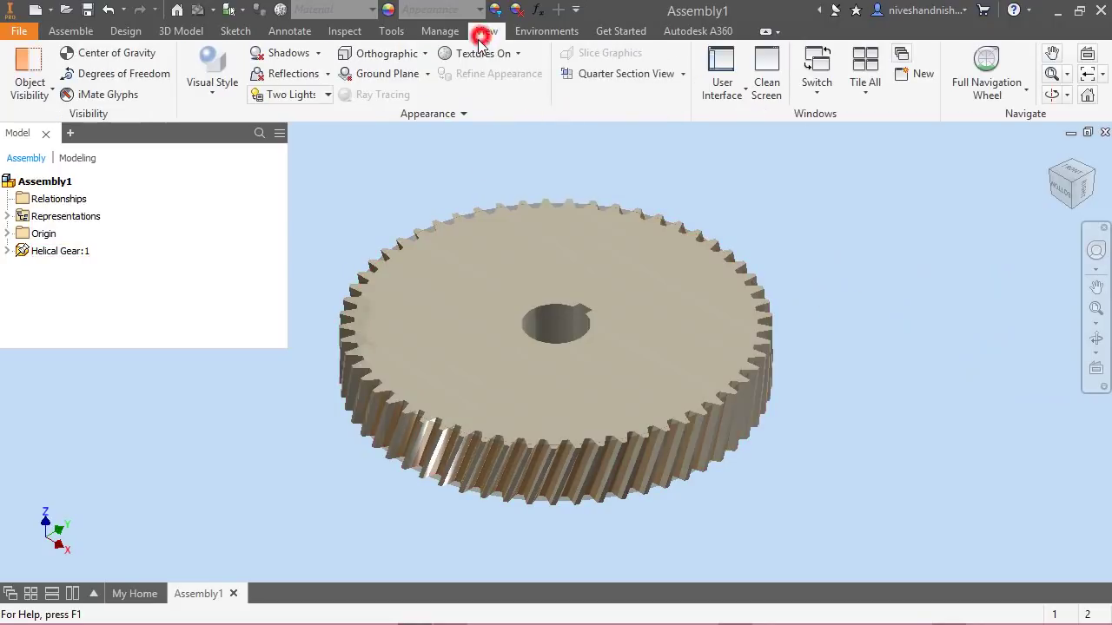
pyautogui.click(211, 96)
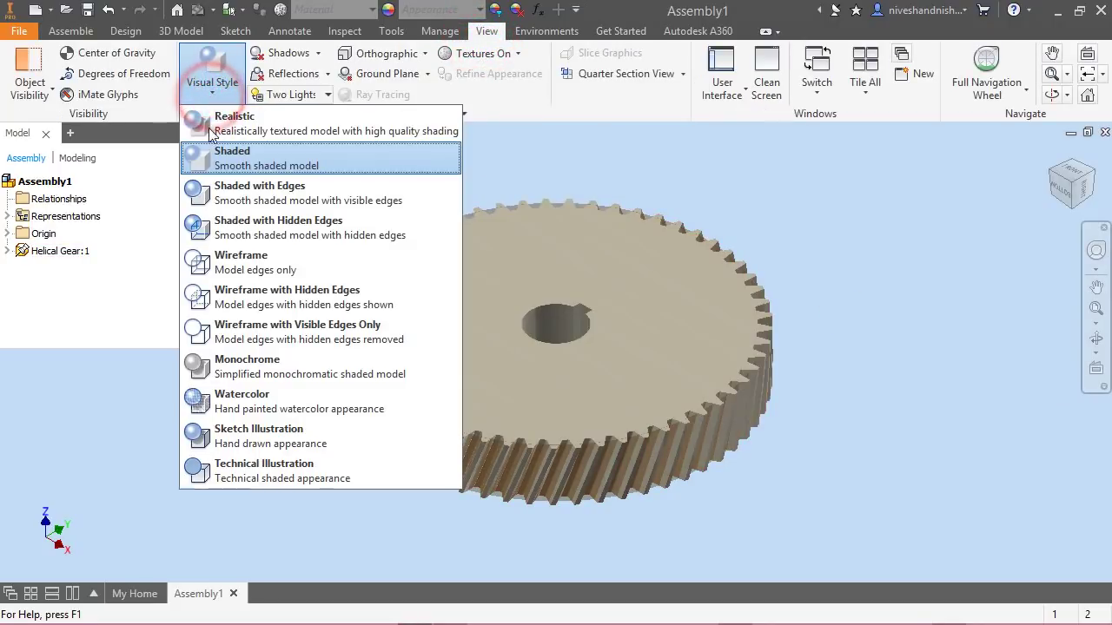
pyautogui.click(233, 197)
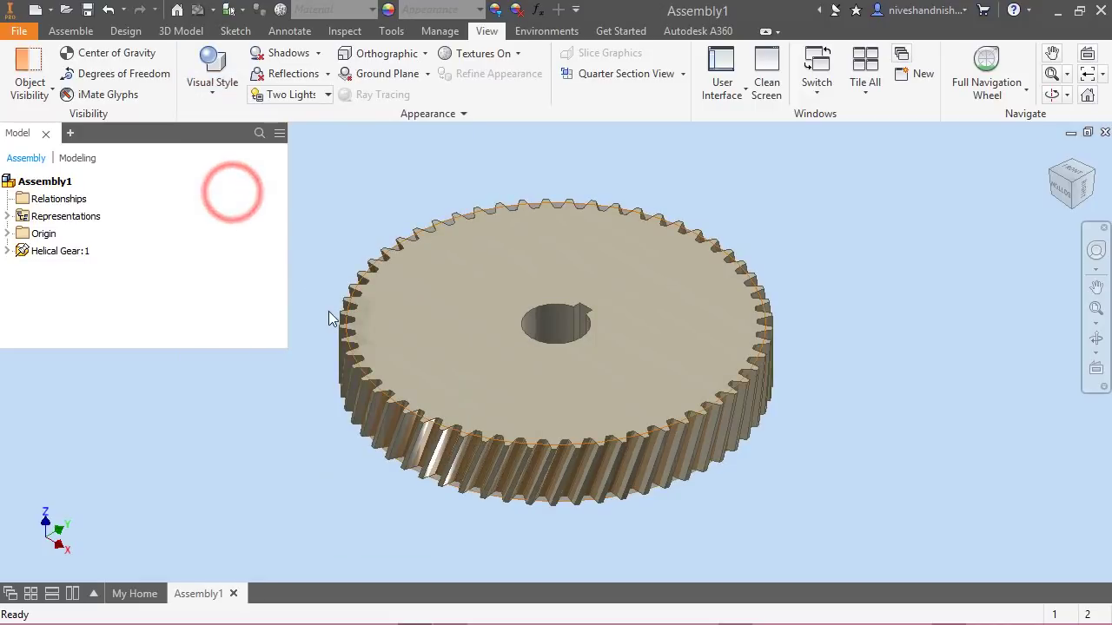
# Edit the Two Lights lighting style by switching on Light3 and setting Light1's brightness to 67, and save the style
pyautogui.click(329, 95)
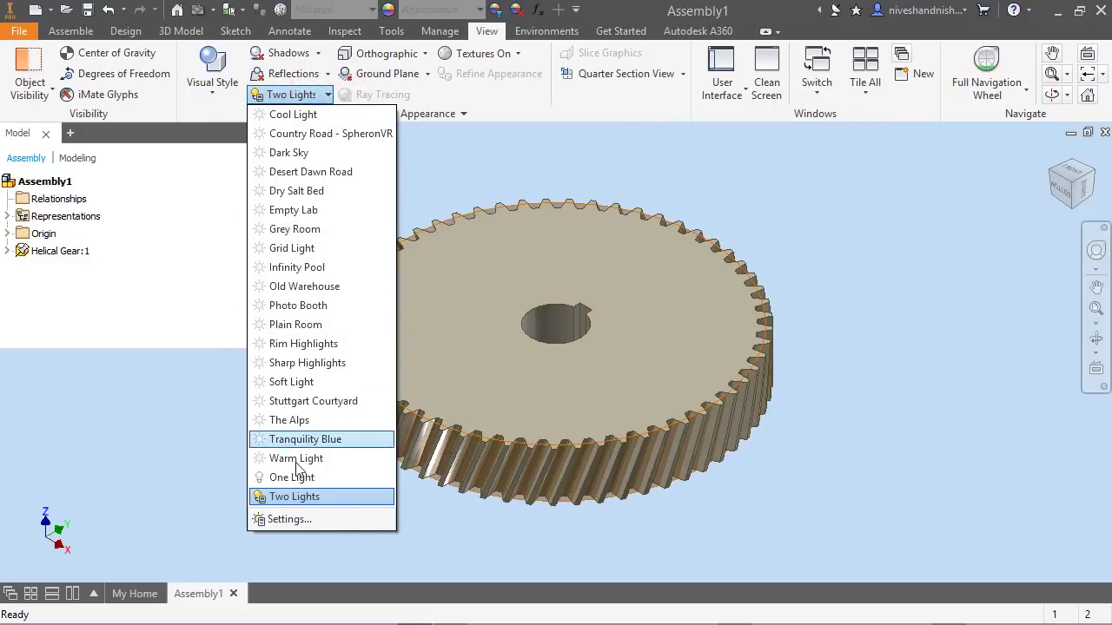
pyautogui.click(304, 519)
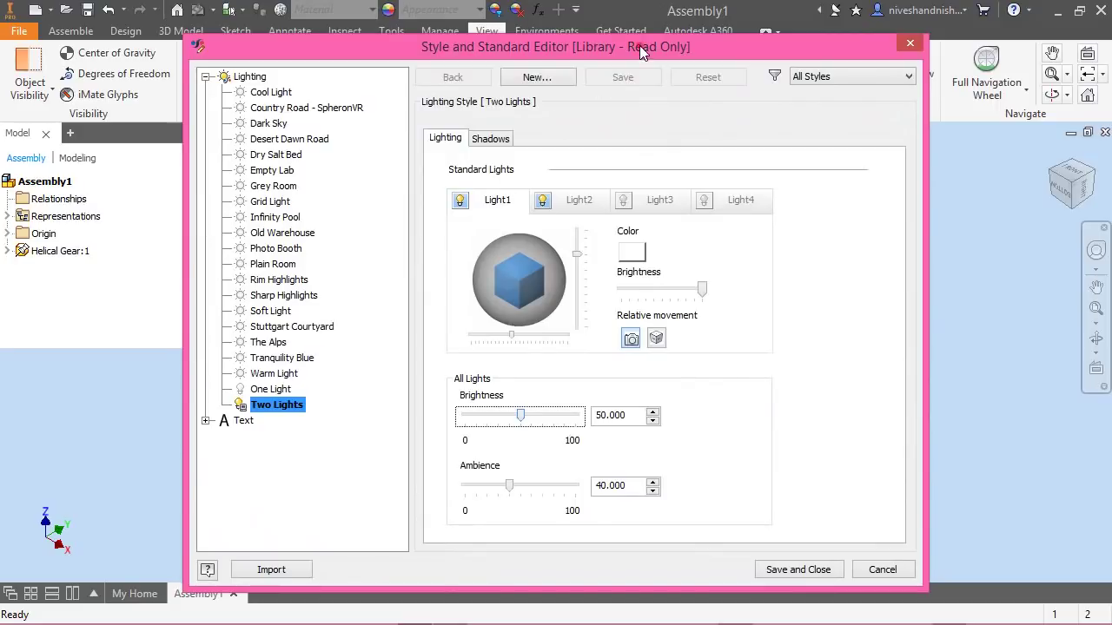
pyautogui.moveTo(639, 45); pyautogui.dragTo(299, 67)
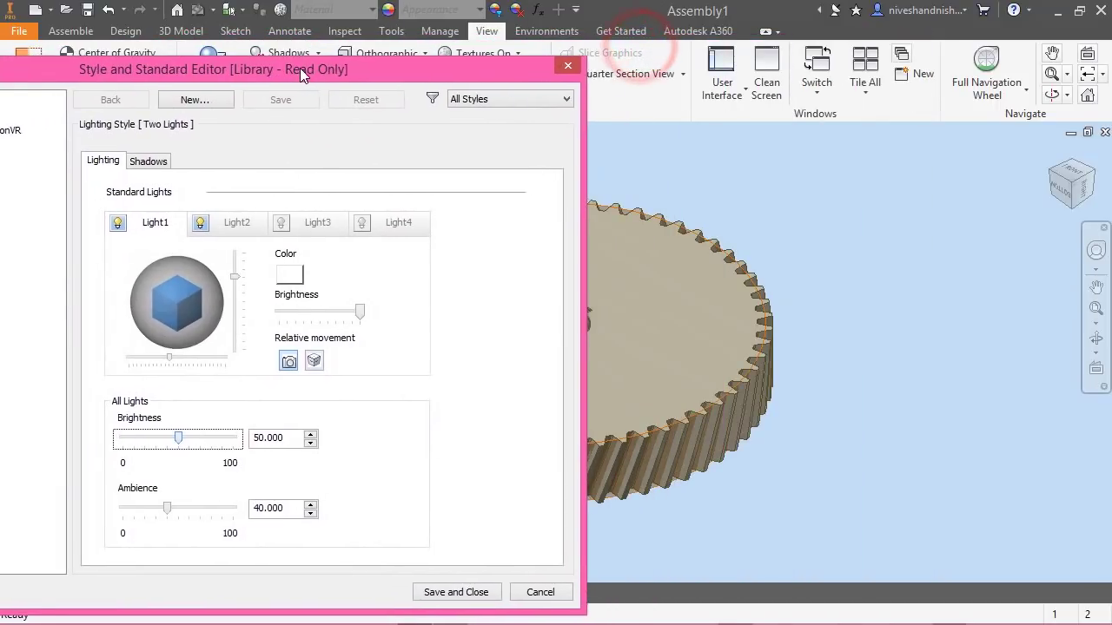
pyautogui.click(283, 223)
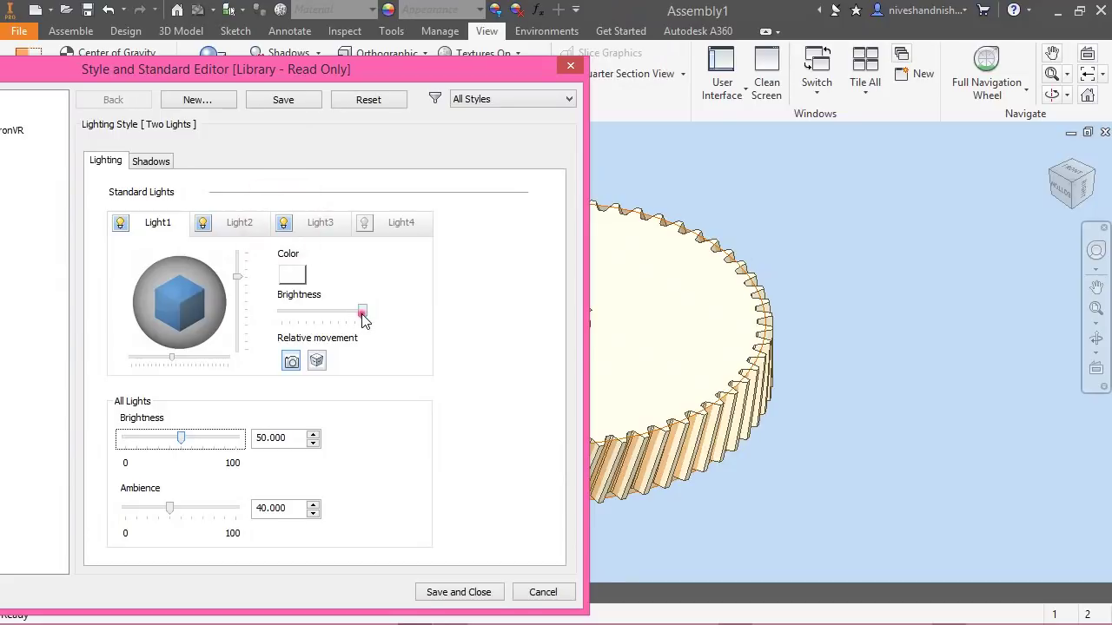
pyautogui.moveTo(364, 319); pyautogui.dragTo(337, 322)
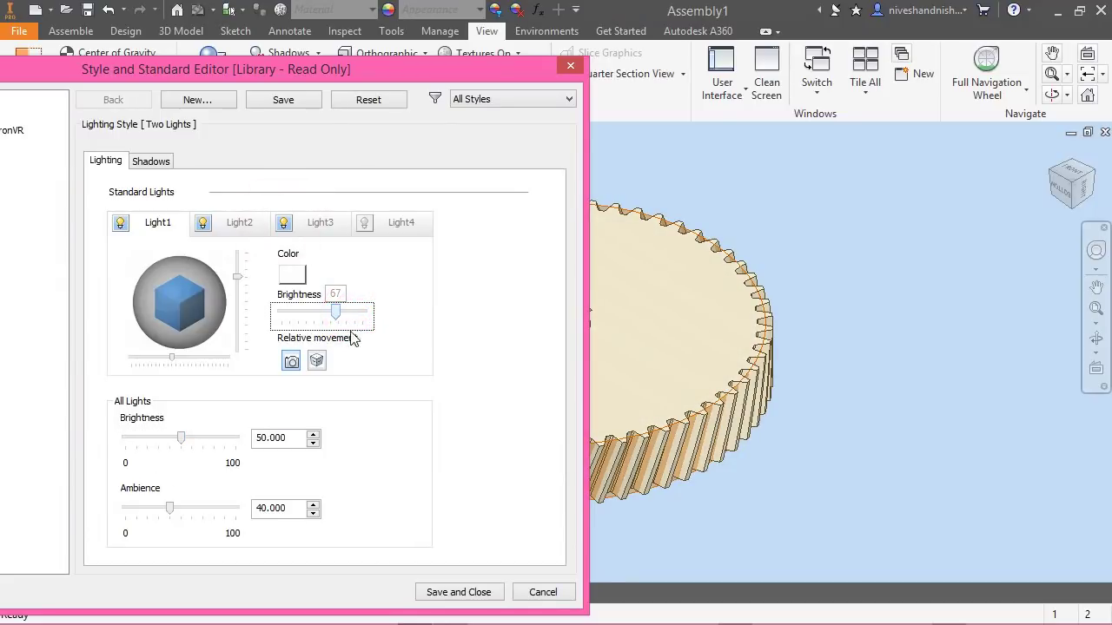
pyautogui.click(445, 591)
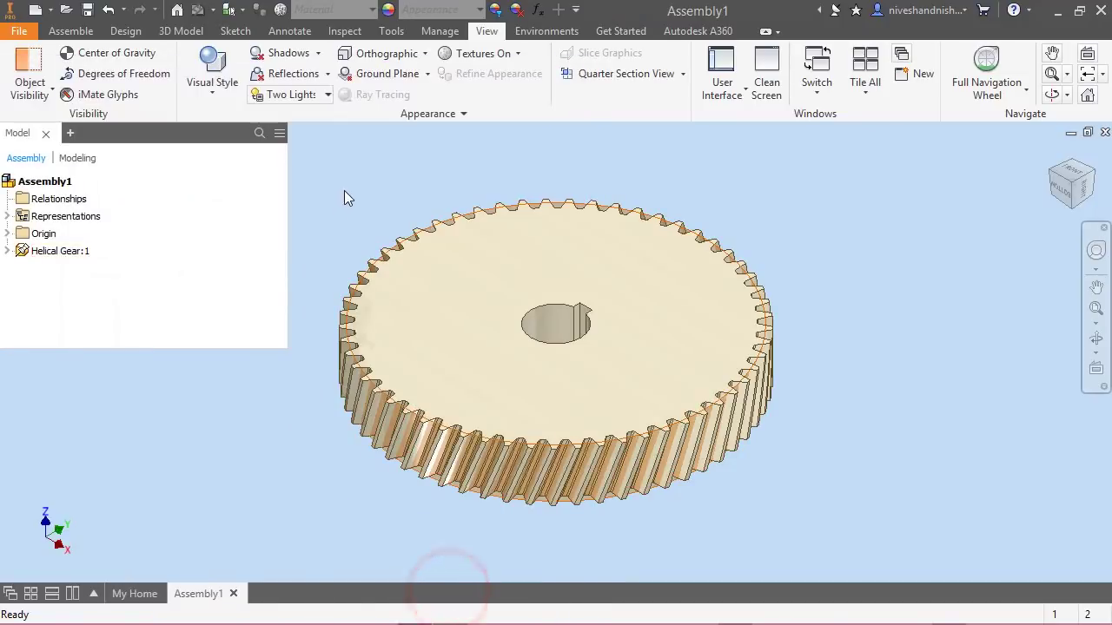
# Save the assembly in the Autodesk Inventor Modelling and Animation Tutorial folder as "Helical Gear with Dynamic Simulation"
pyautogui.click(344, 190)
pyautogui.click(71, 30)
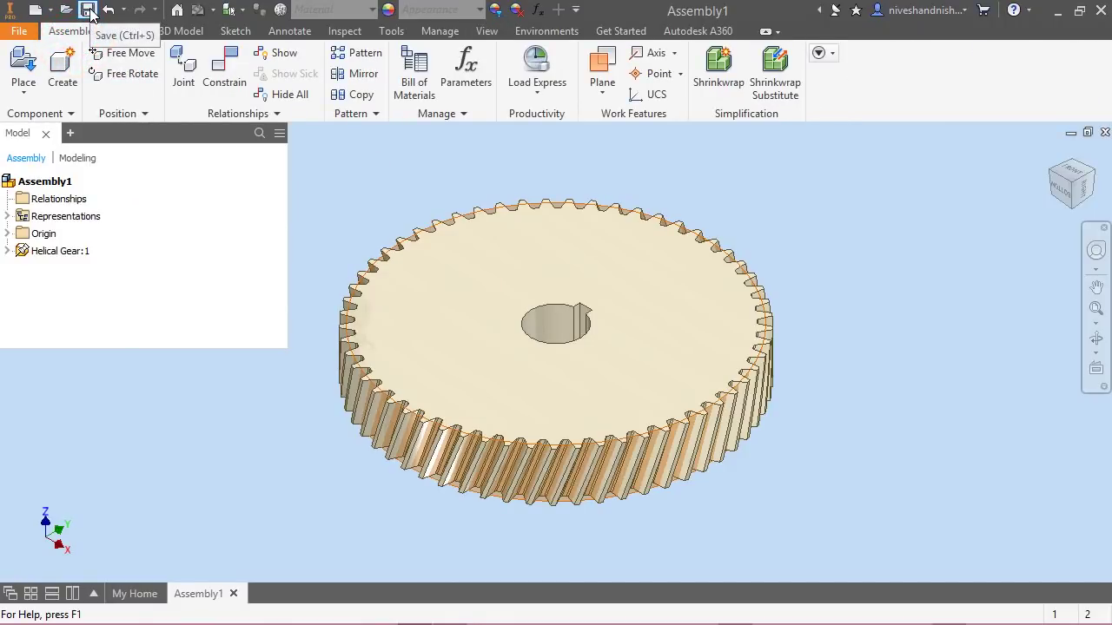
pyautogui.click(88, 10)
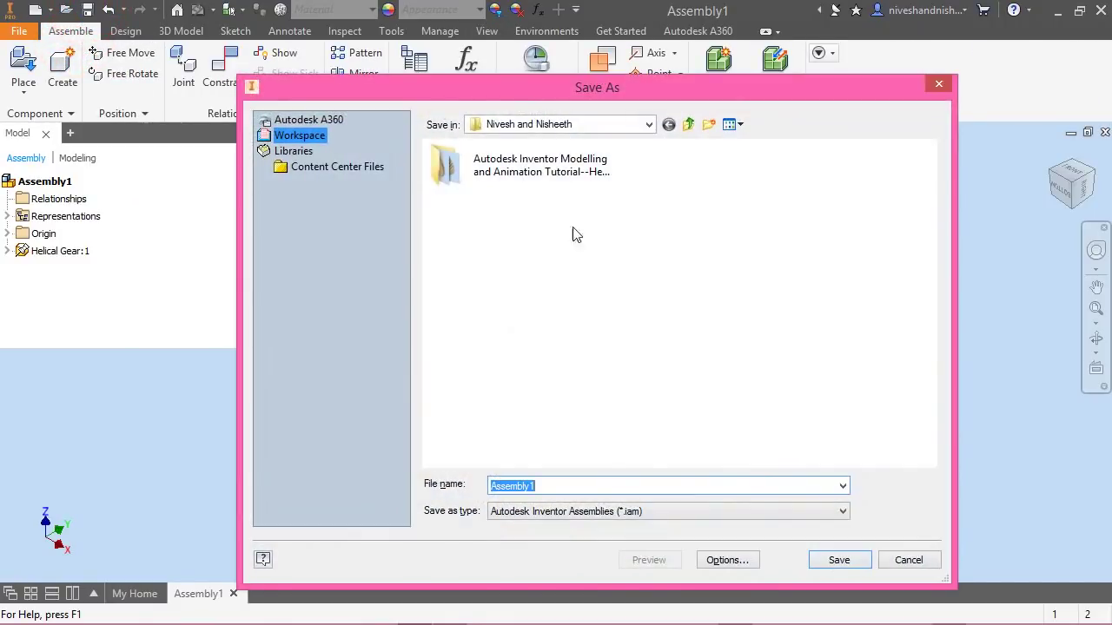
pyautogui.doubleClick(579, 166)
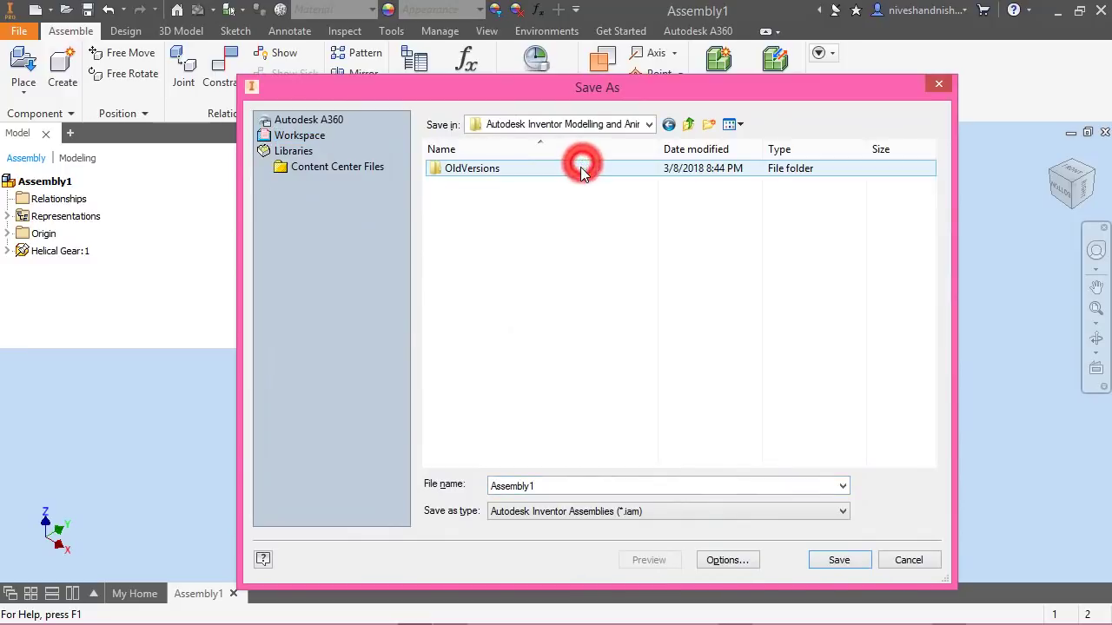
pyautogui.doubleClick(545, 486)
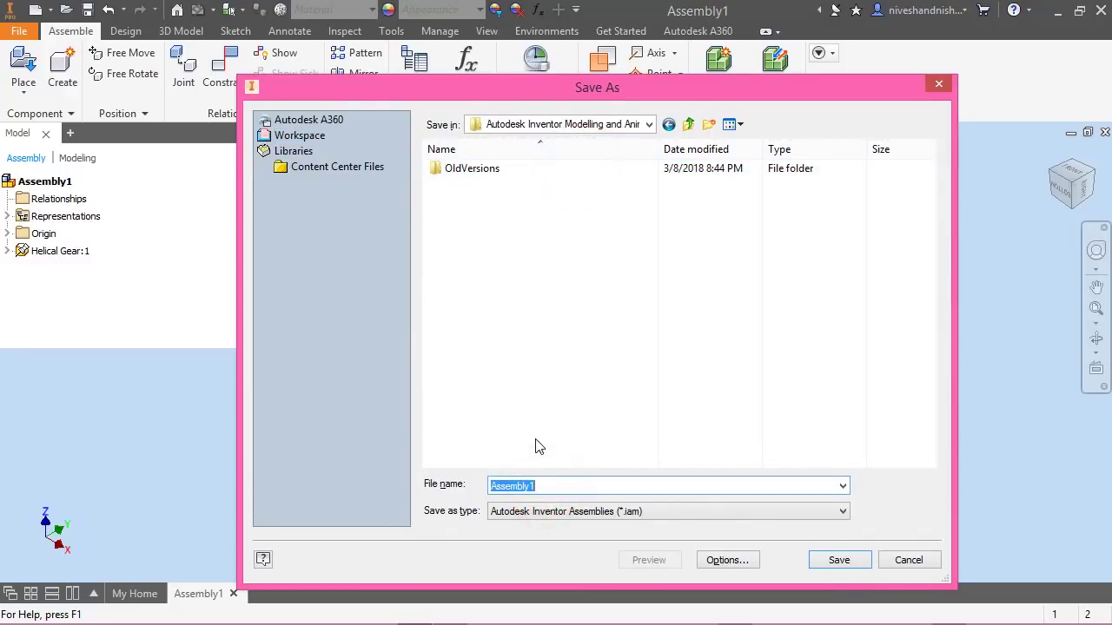
pyautogui.write('Helical Gear')
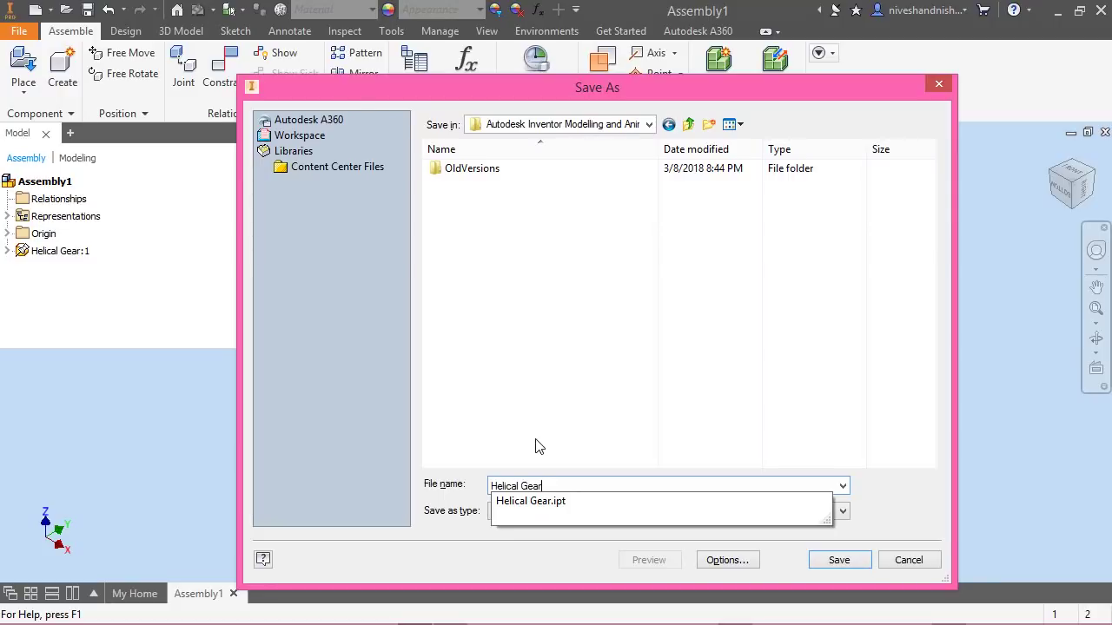
pyautogui.write('with Dynamic Simulation')
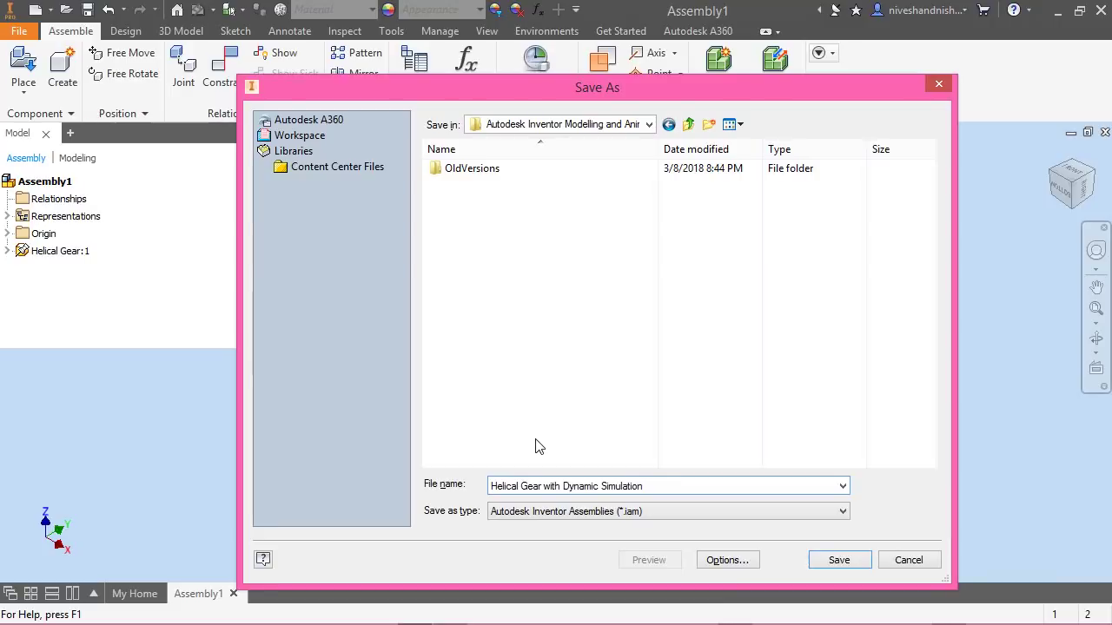
pyautogui.click(854, 563)
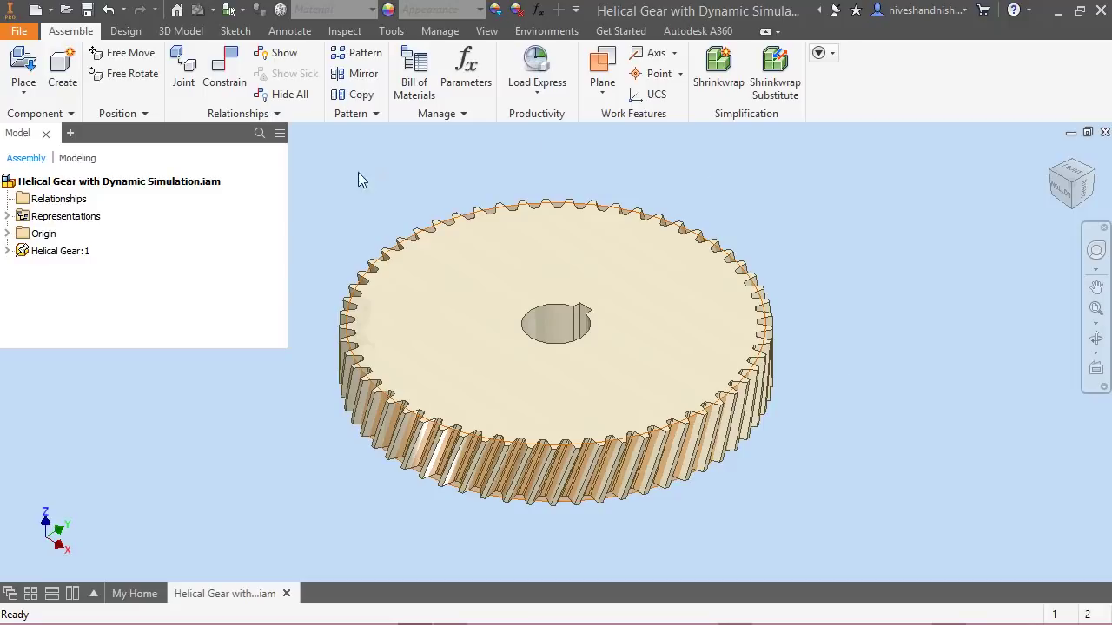
# Unground the Helical Gear component so that it can move freely in the assembly
pyautogui.click(39, 252)
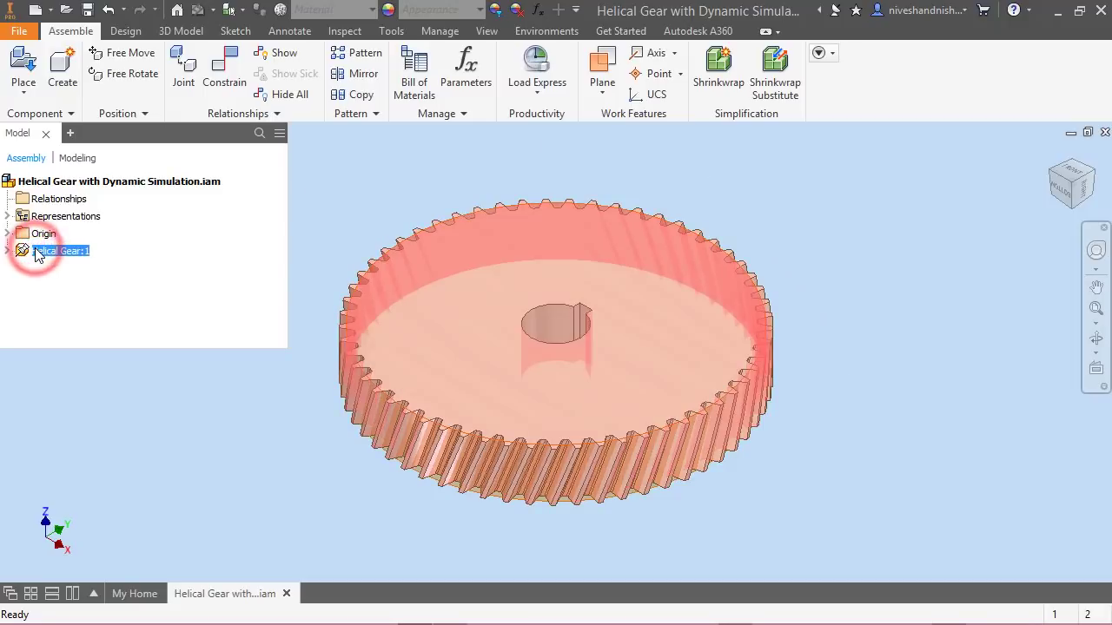
pyautogui.rightClick(38, 251)
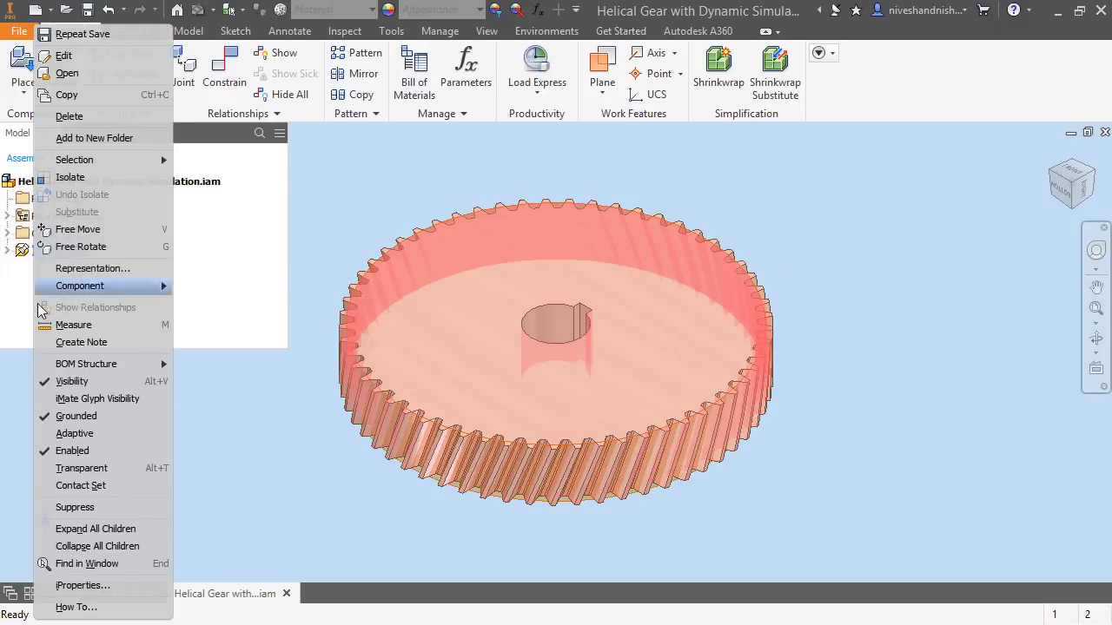
pyautogui.click(59, 416)
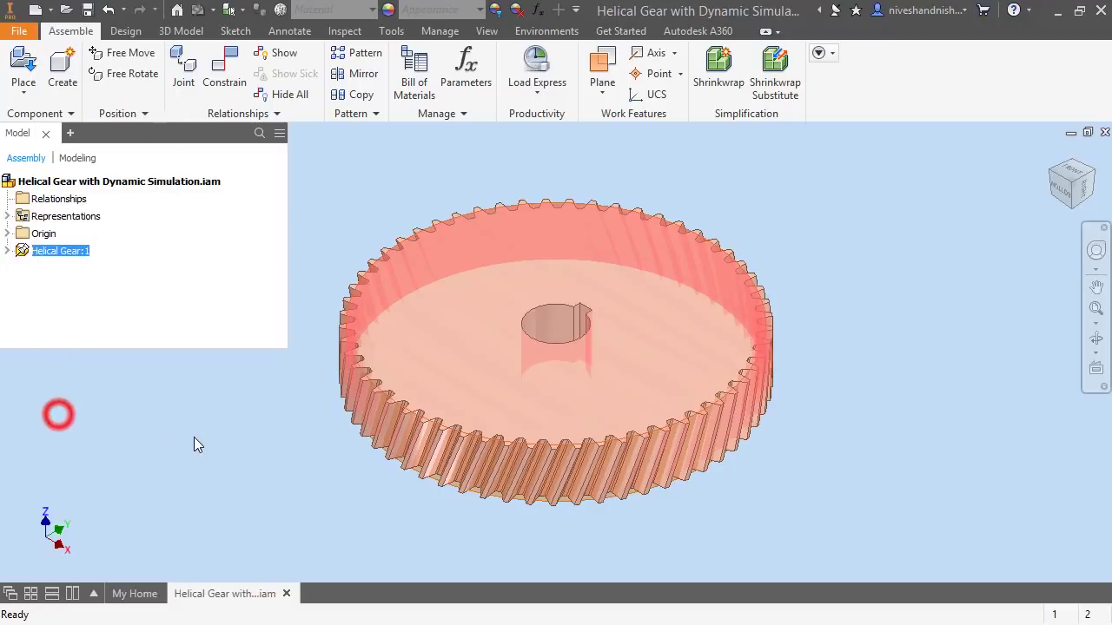
pyautogui.click(194, 440)
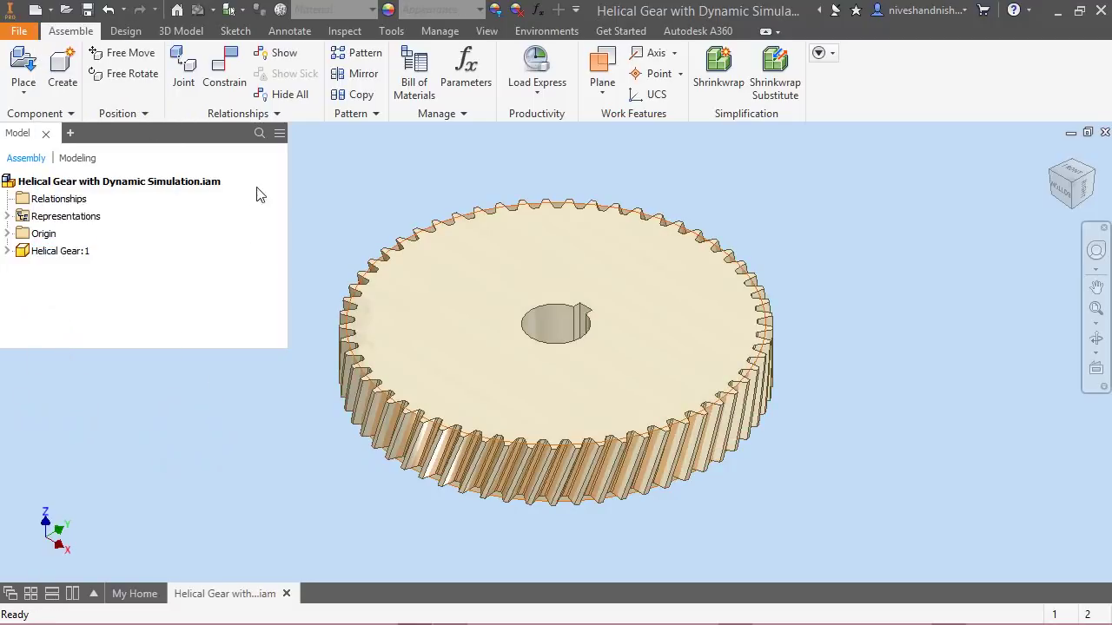
# Turn on the degrees of freedom display and move the Helical Gear sideways, away from the assembly origin
pyautogui.click(484, 31)
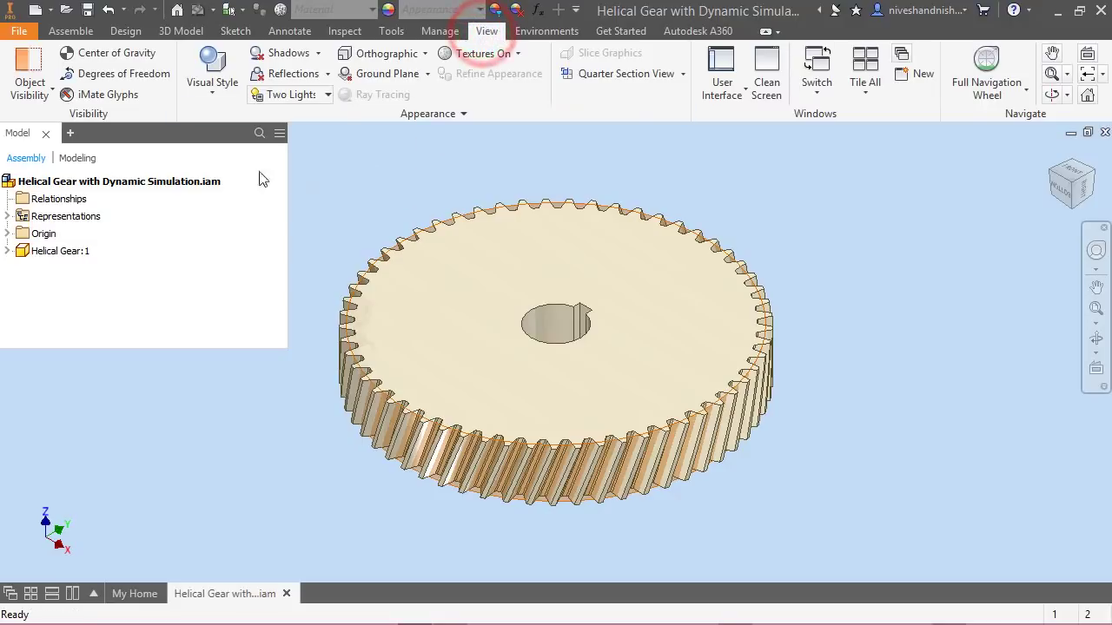
pyautogui.click(99, 77)
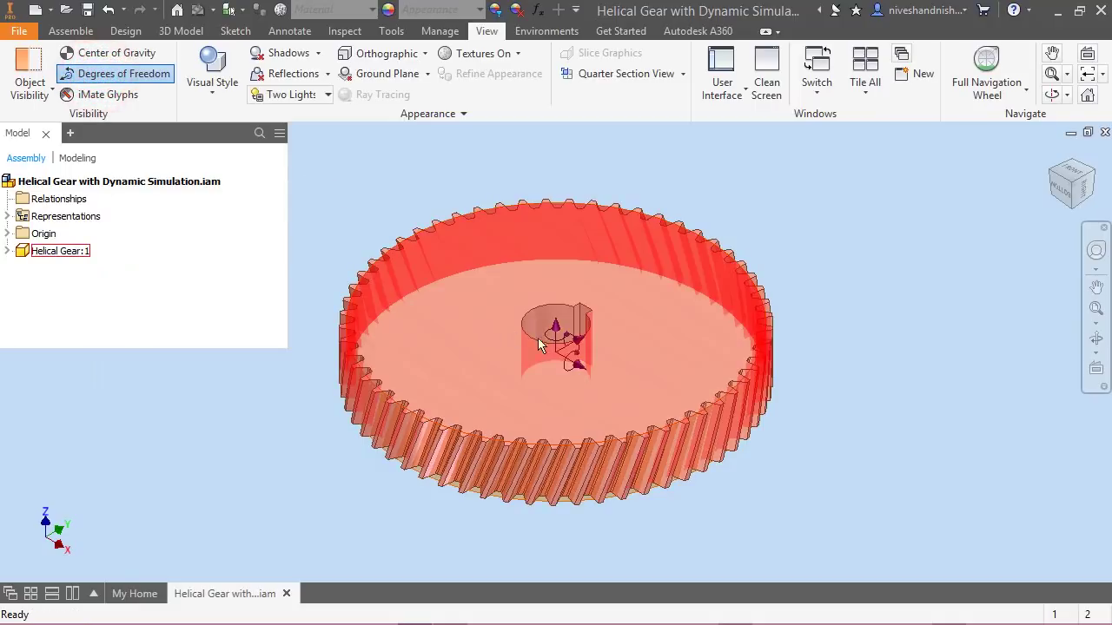
pyautogui.moveTo(559, 393); pyautogui.dragTo(834, 385)
pyautogui.click(433, 248)
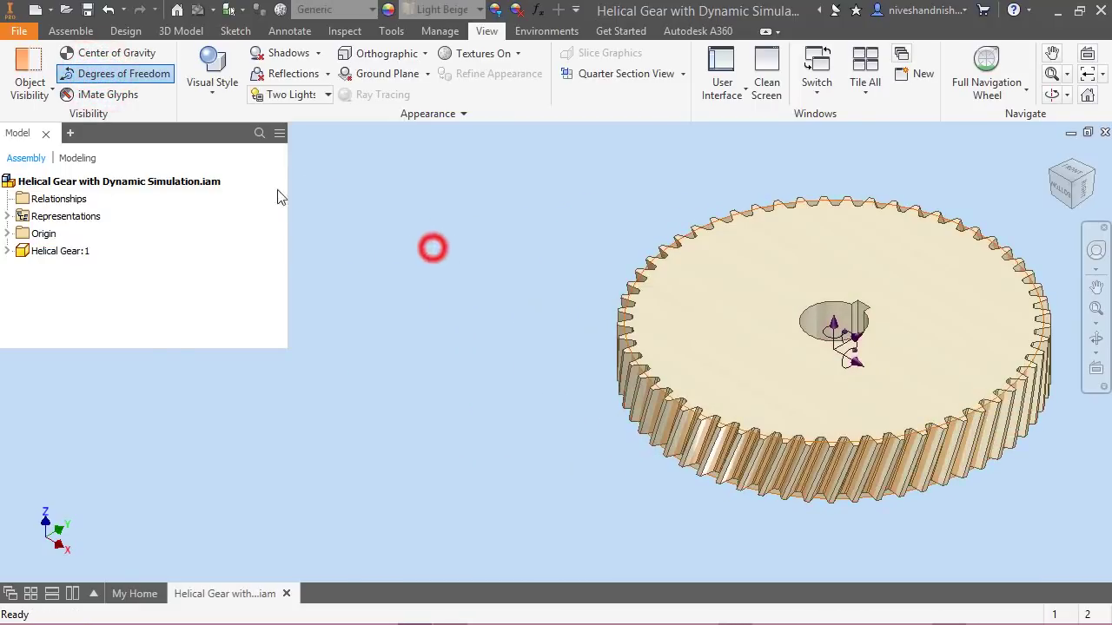
# Mate the assembly's origin Z axis with the Helical Gear's Z axis at an offset of 0.000 in
pyautogui.click(68, 33)
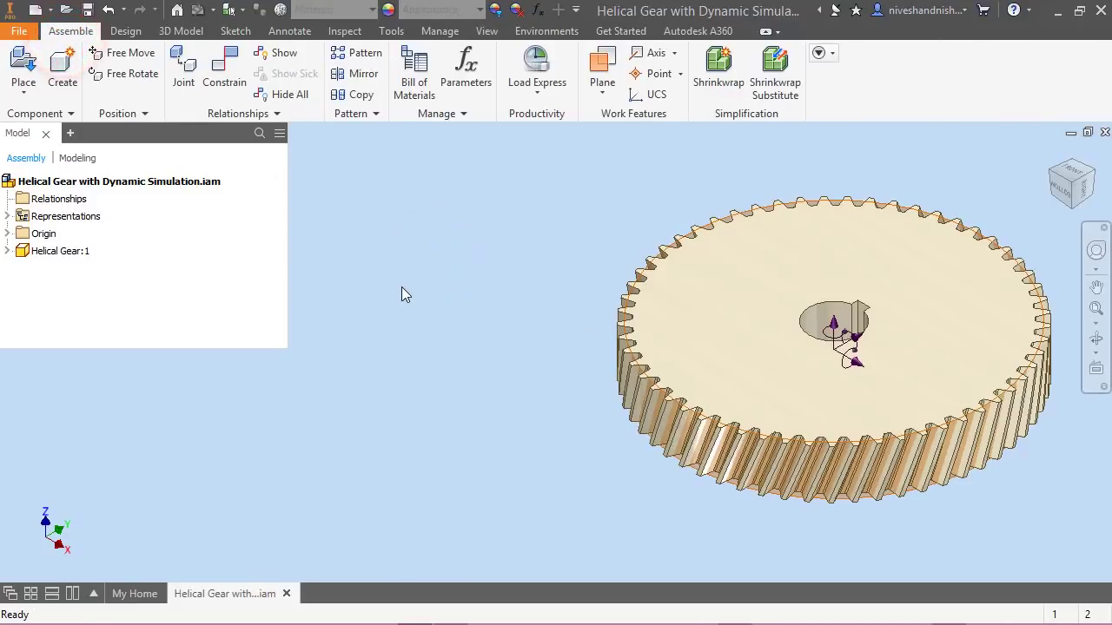
pyautogui.click(382, 182)
pyautogui.scroll(2, 511, 358)
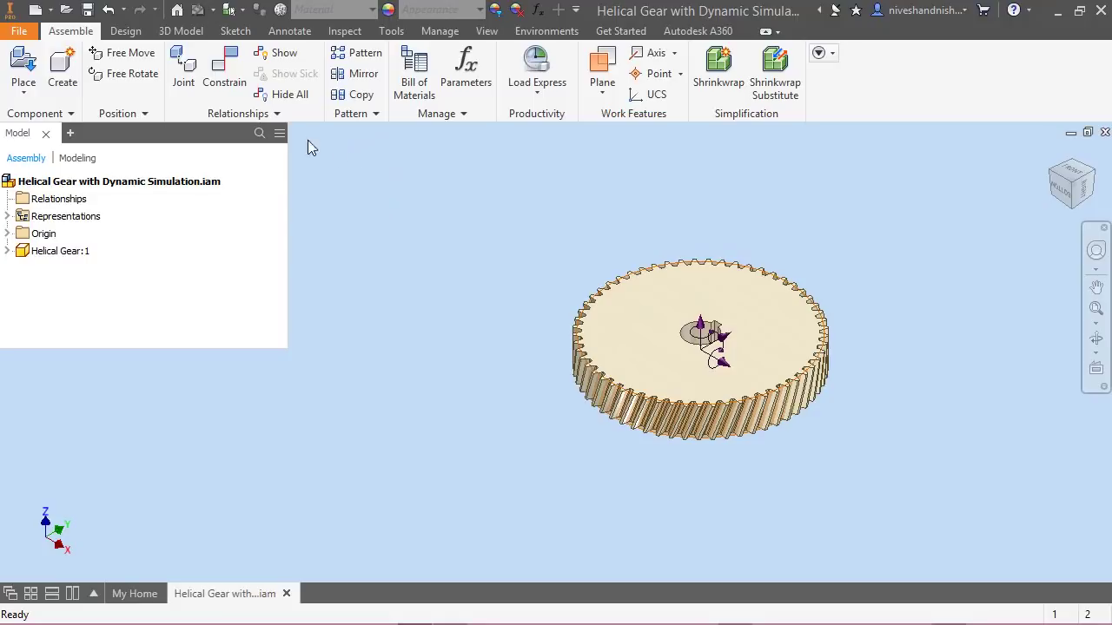
pyautogui.click(224, 77)
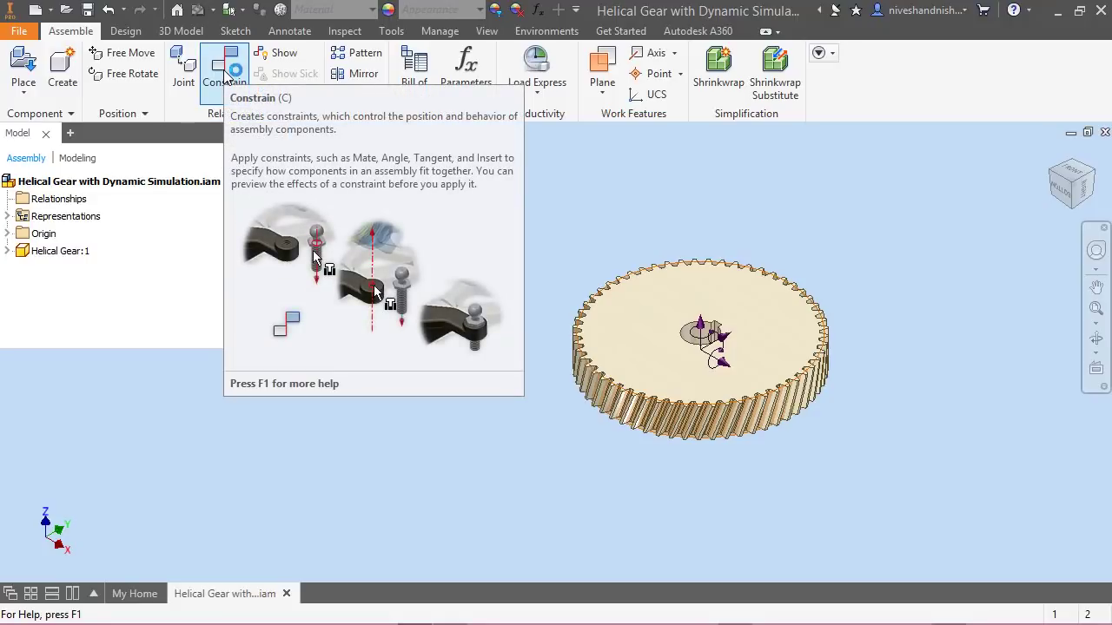
pyautogui.click(223, 71)
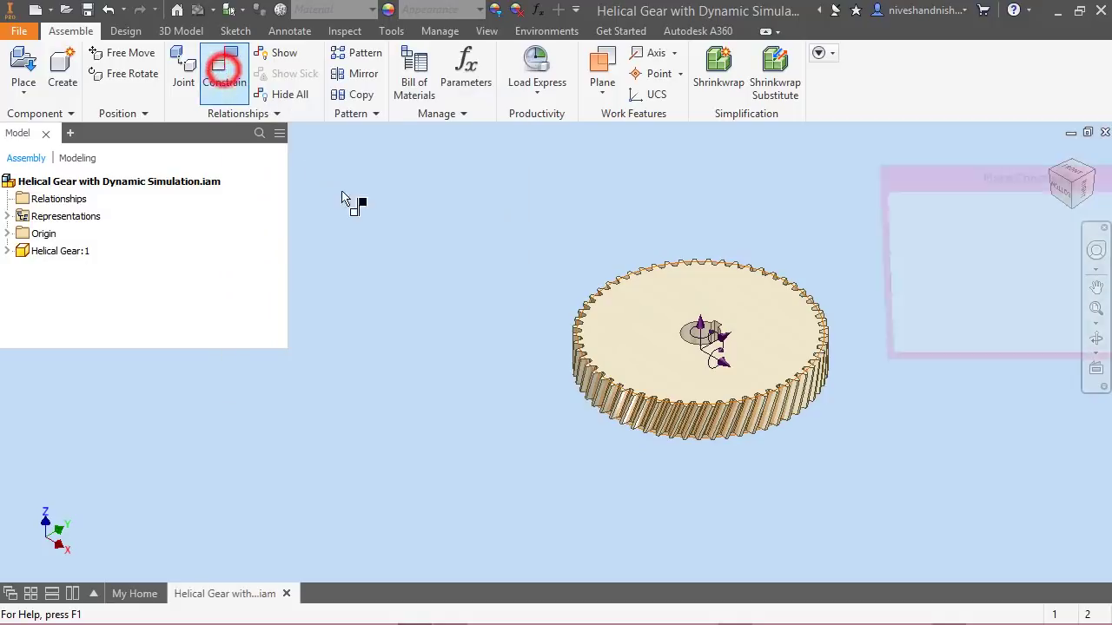
pyautogui.moveTo(928, 173); pyautogui.dragTo(860, 131)
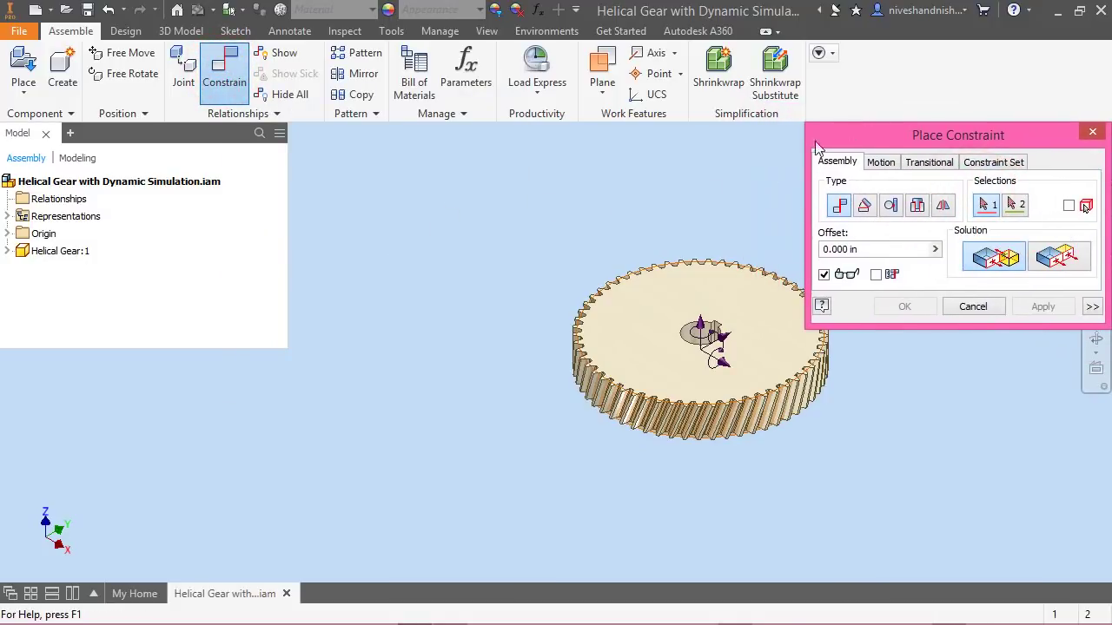
pyautogui.click(7, 233)
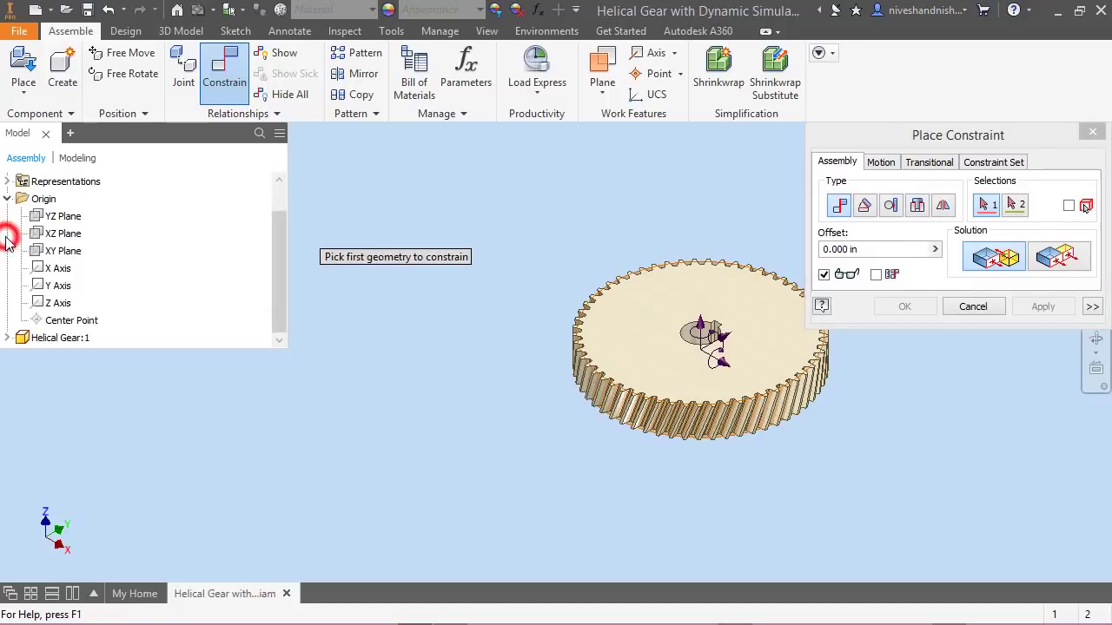
pyautogui.click(59, 303)
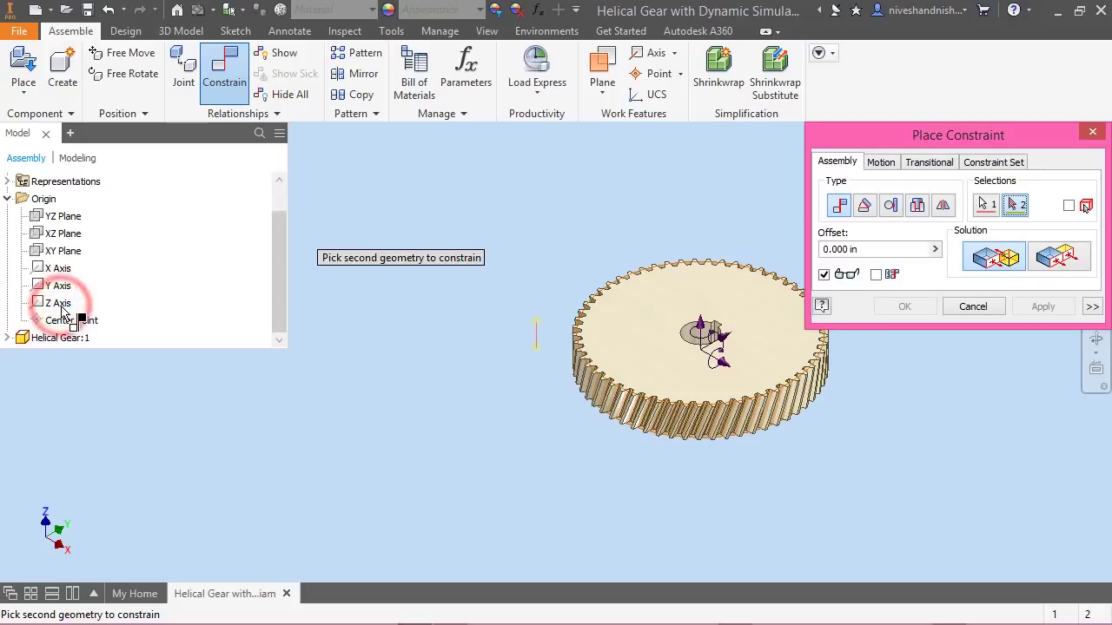
pyautogui.click(7, 199)
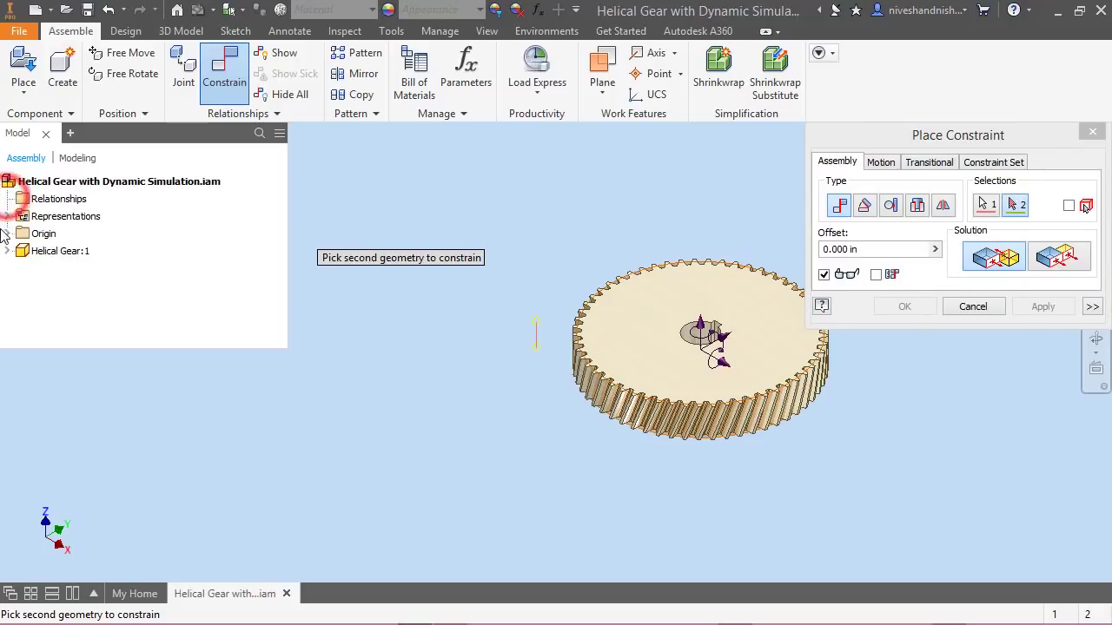
pyautogui.click(7, 251)
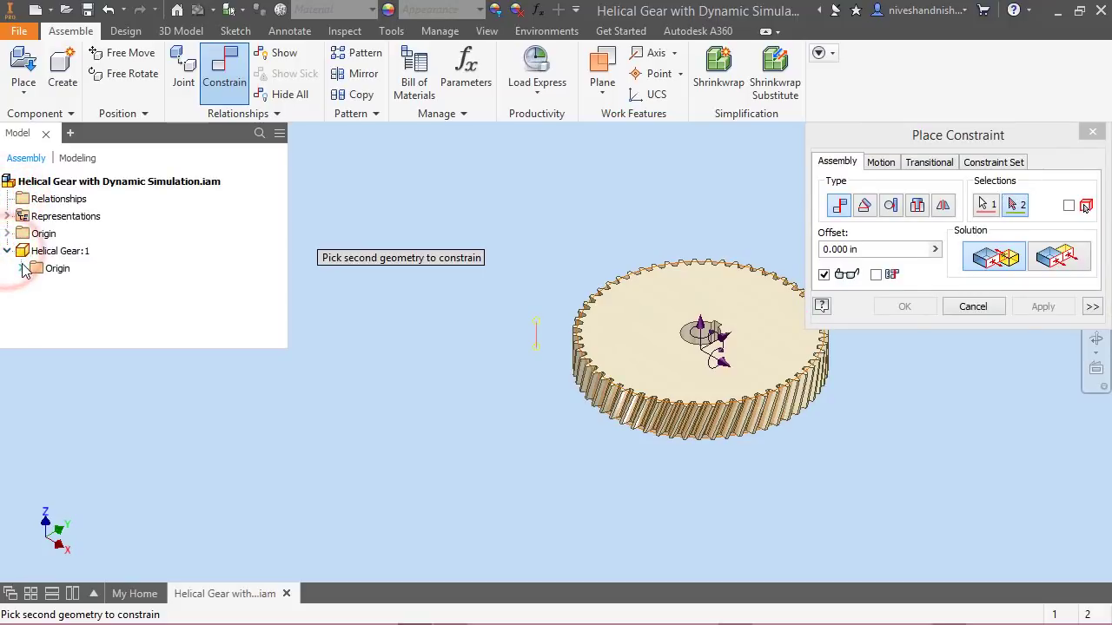
pyautogui.click(20, 270)
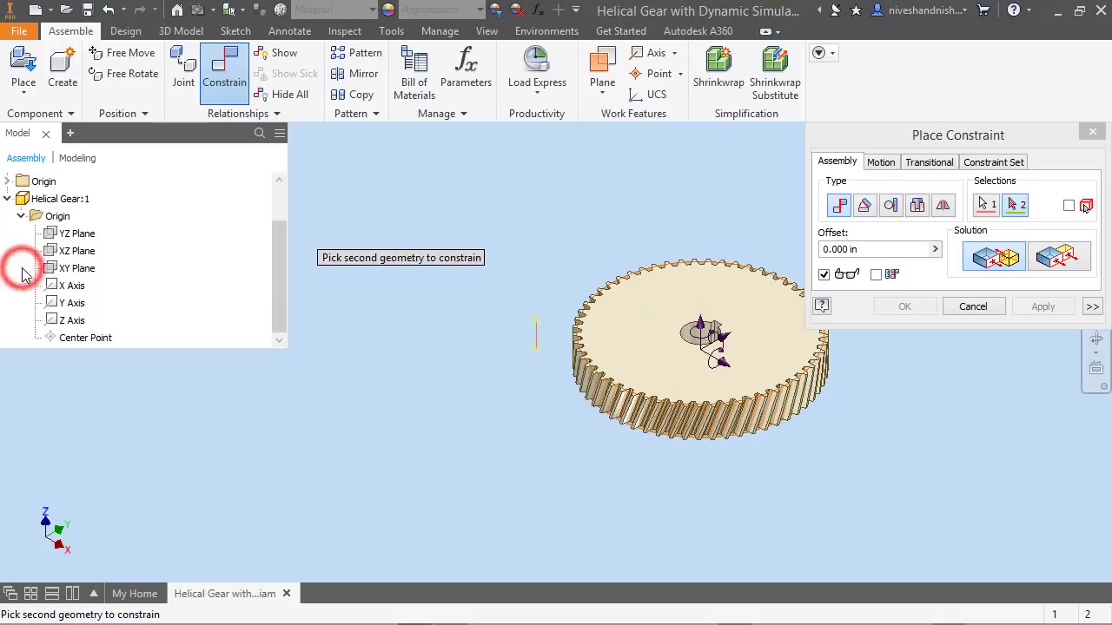
pyautogui.click(66, 321)
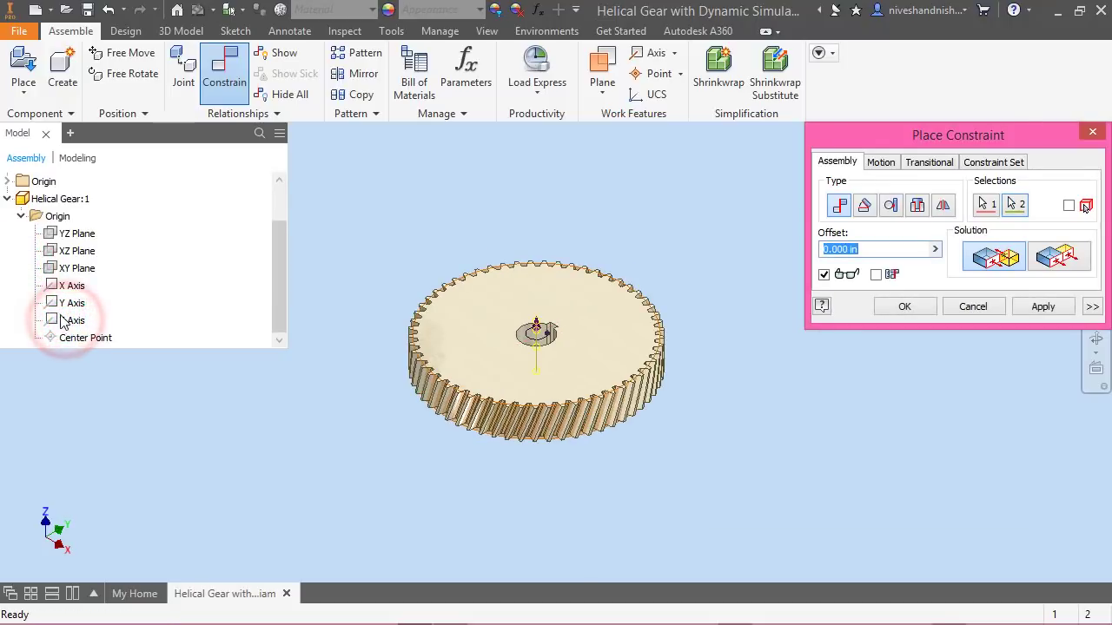
pyautogui.click(21, 215)
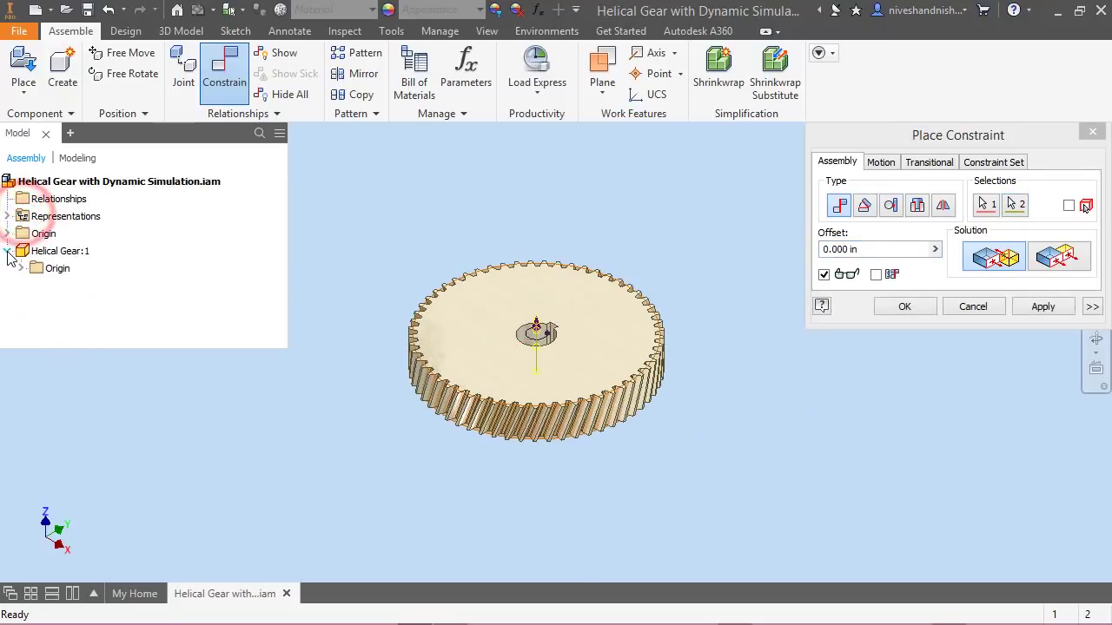
pyautogui.click(7, 251)
pyautogui.click(918, 310)
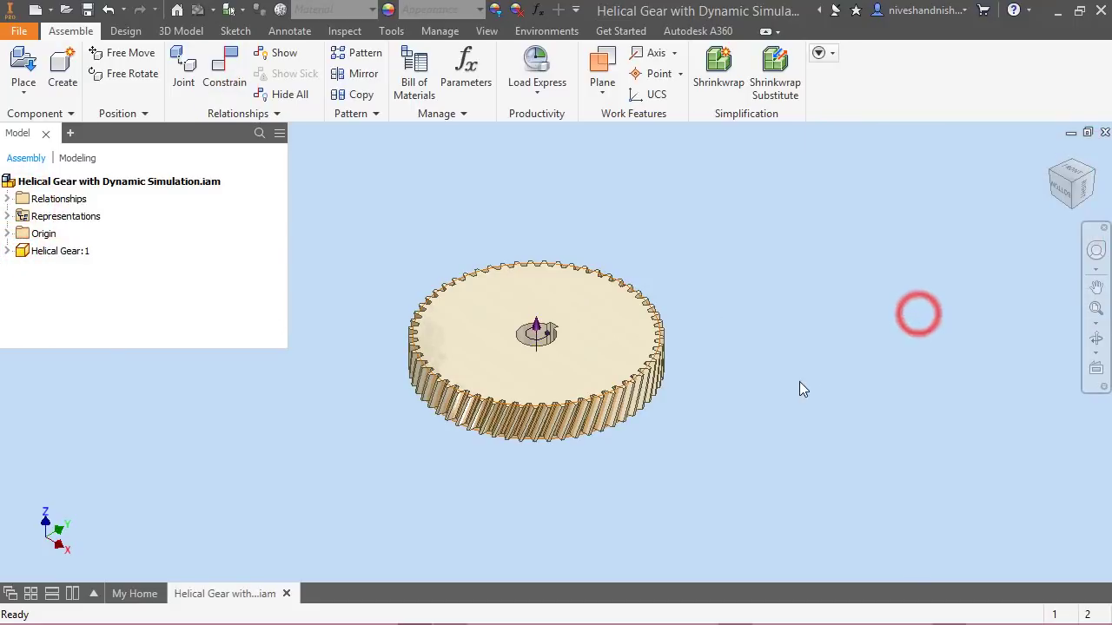
# Save the assembly and slide the Helical Gear upward along the constrained Z axis
pyautogui.click(1095, 304)
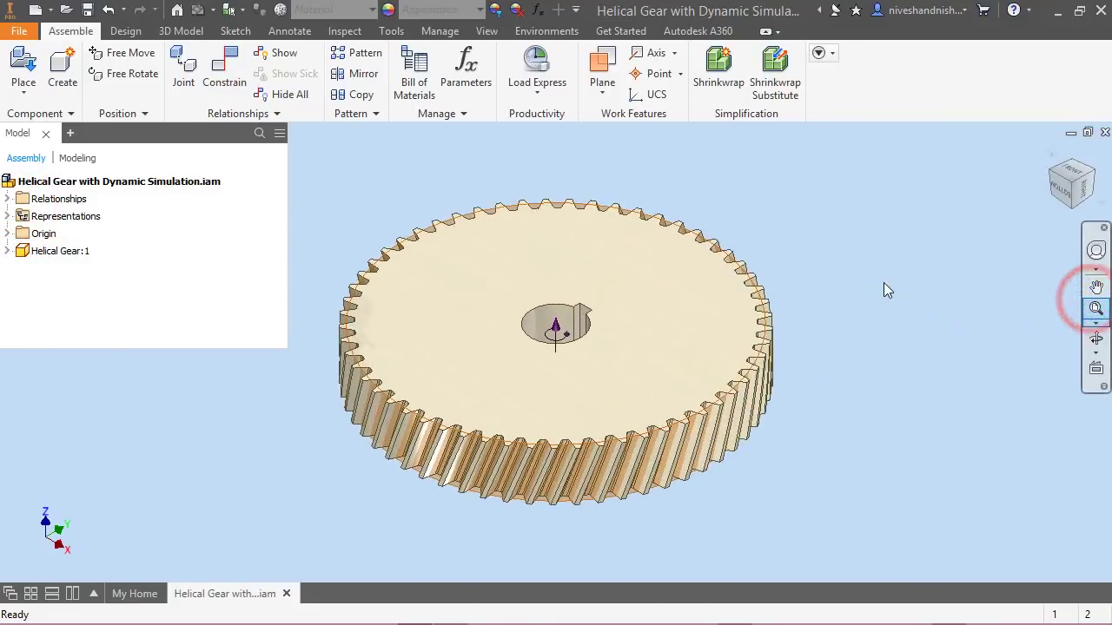
pyautogui.click(883, 284)
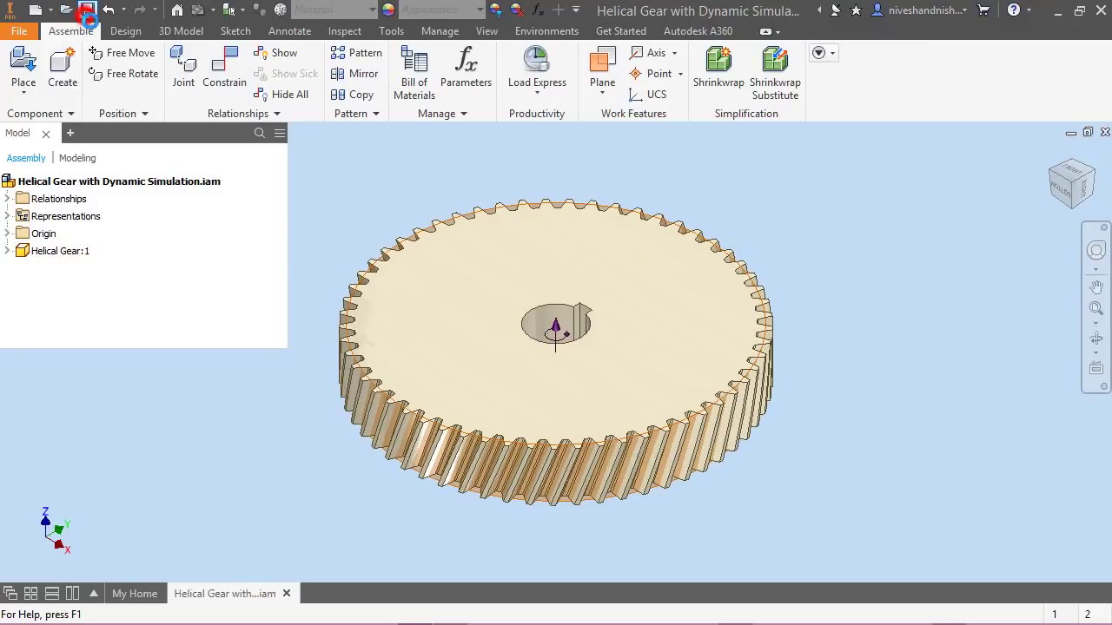
pyautogui.scroll(3, 555, 466)
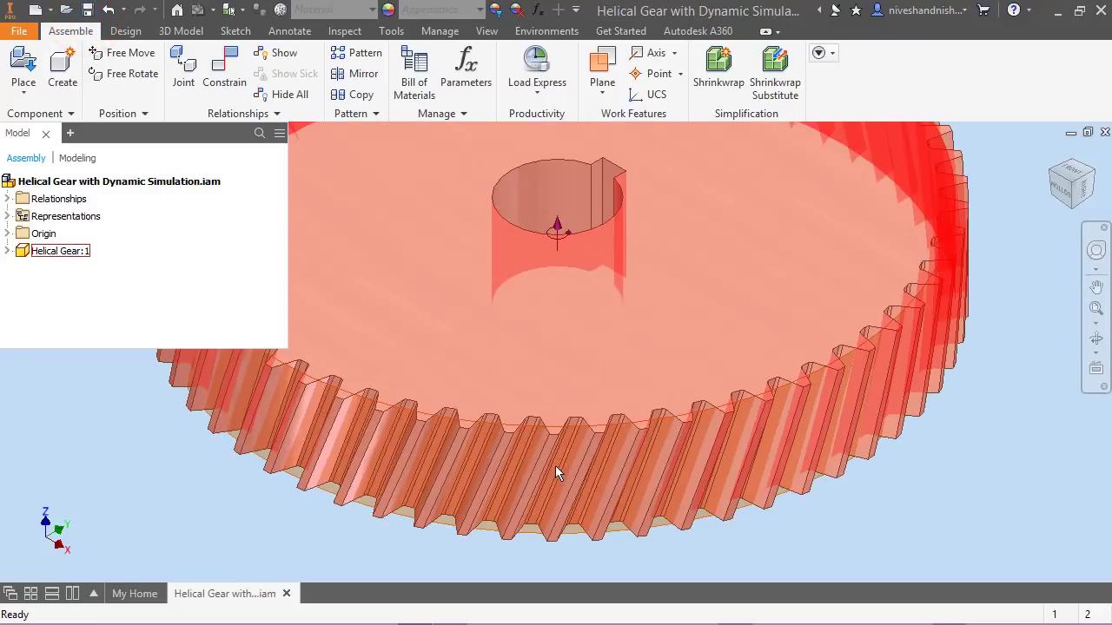
pyautogui.scroll(-6, 555, 466)
pyautogui.click(555, 466)
pyautogui.moveTo(555, 465); pyautogui.dragTo(583, 266)
pyautogui.click(647, 363)
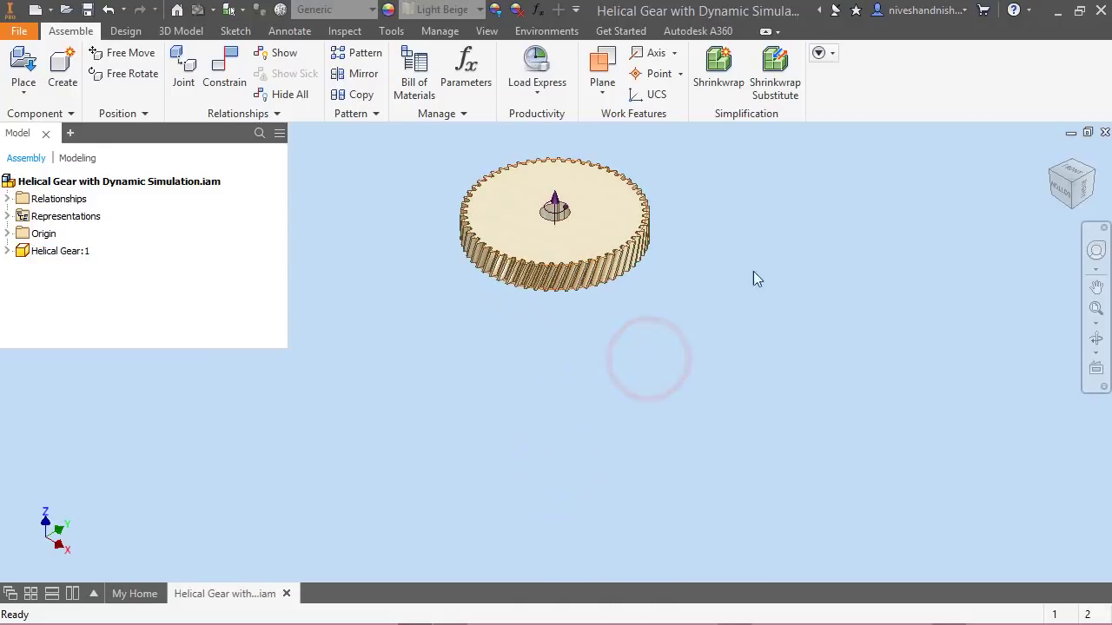
# Start placing another assembly constraint of the Mate type
pyautogui.rightClick(788, 214)
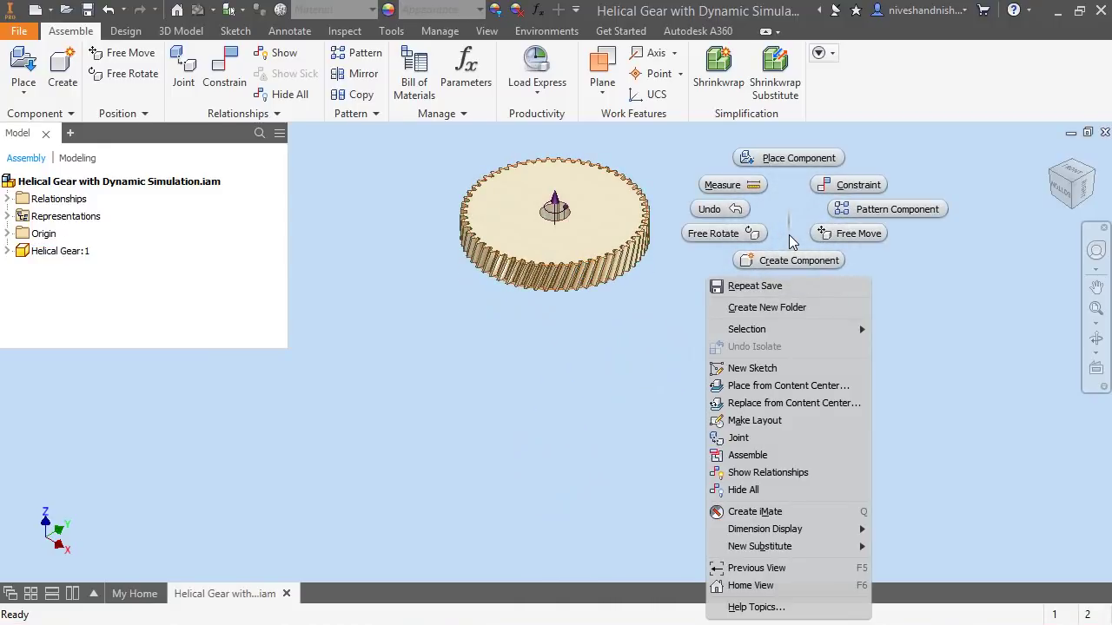
pyautogui.click(844, 178)
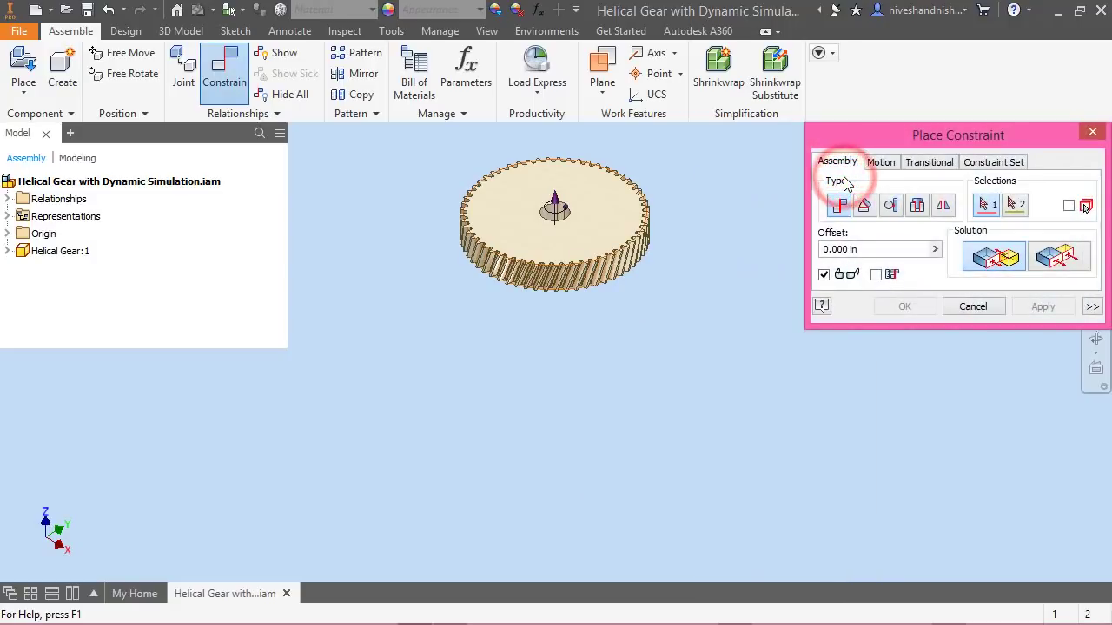